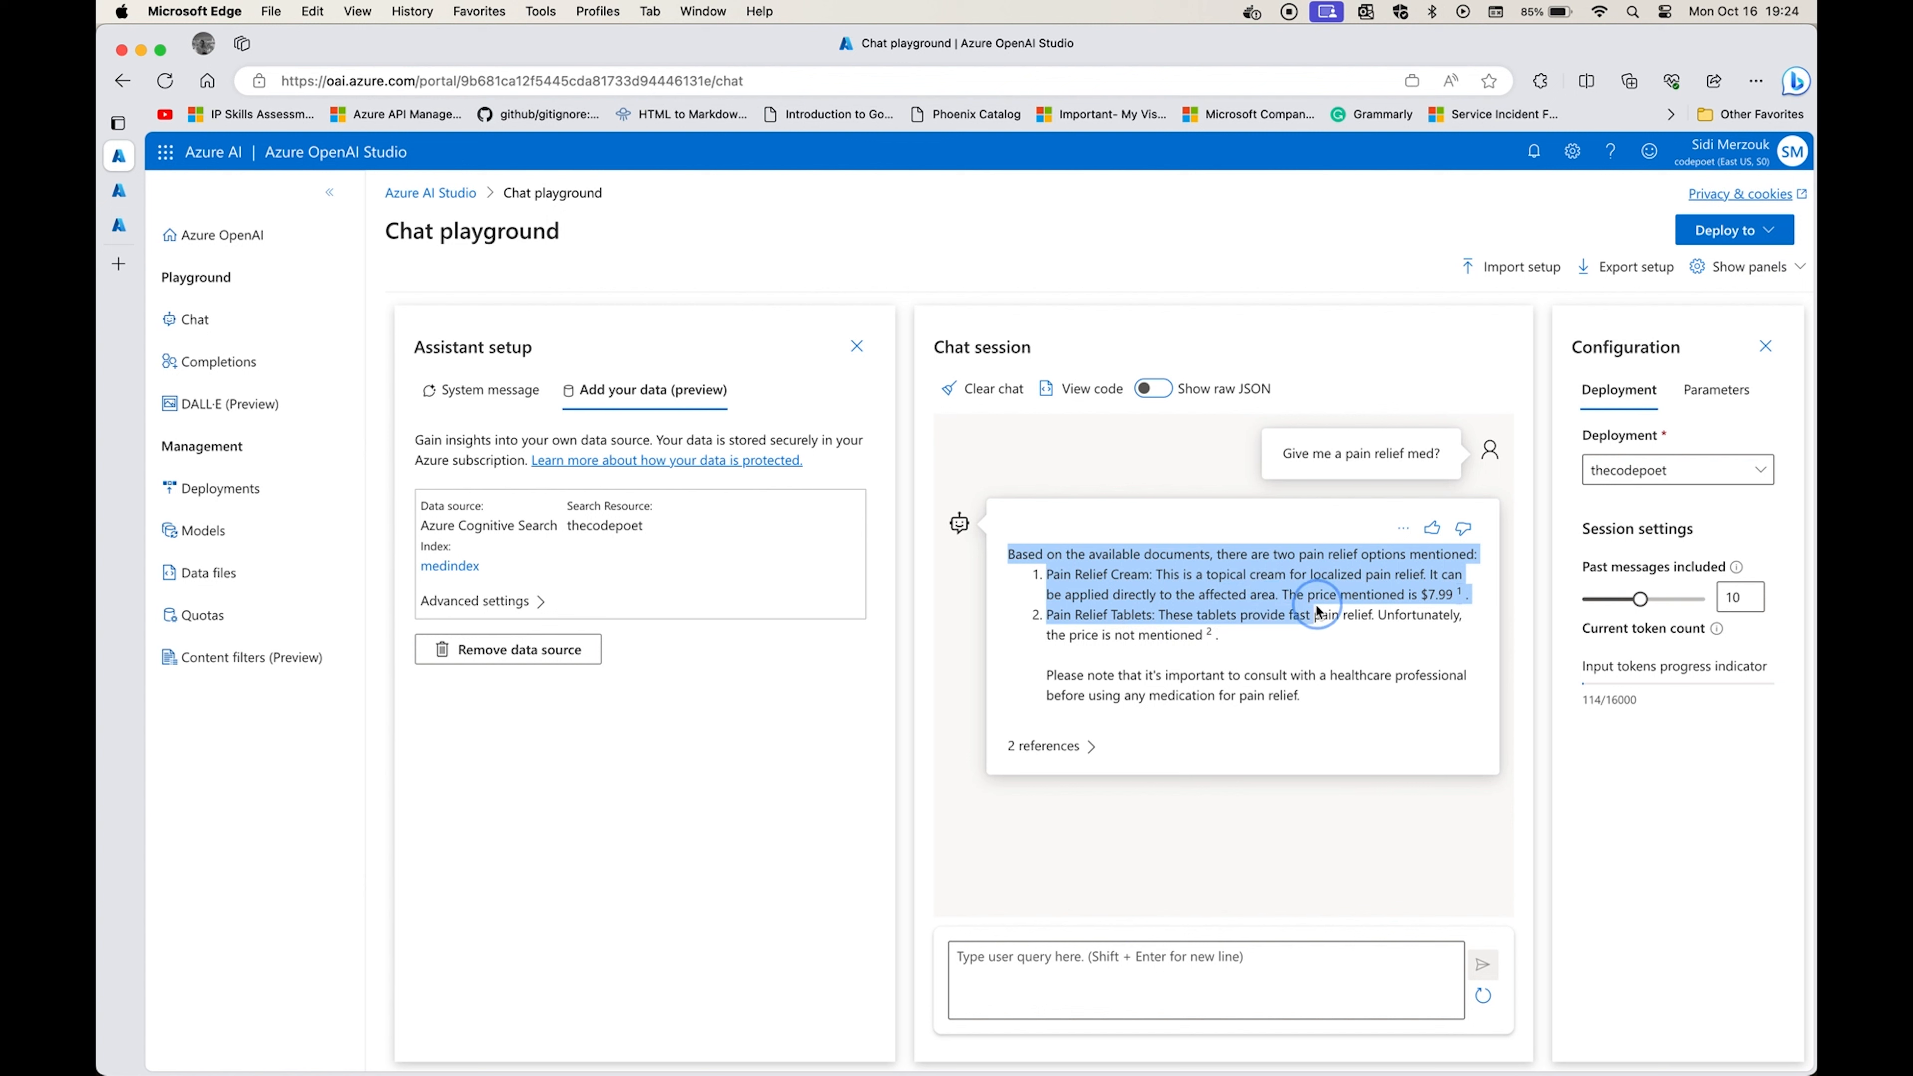
# Expand the references cited under the chat answer about pain relief medication.
pyautogui.click(1089, 745)
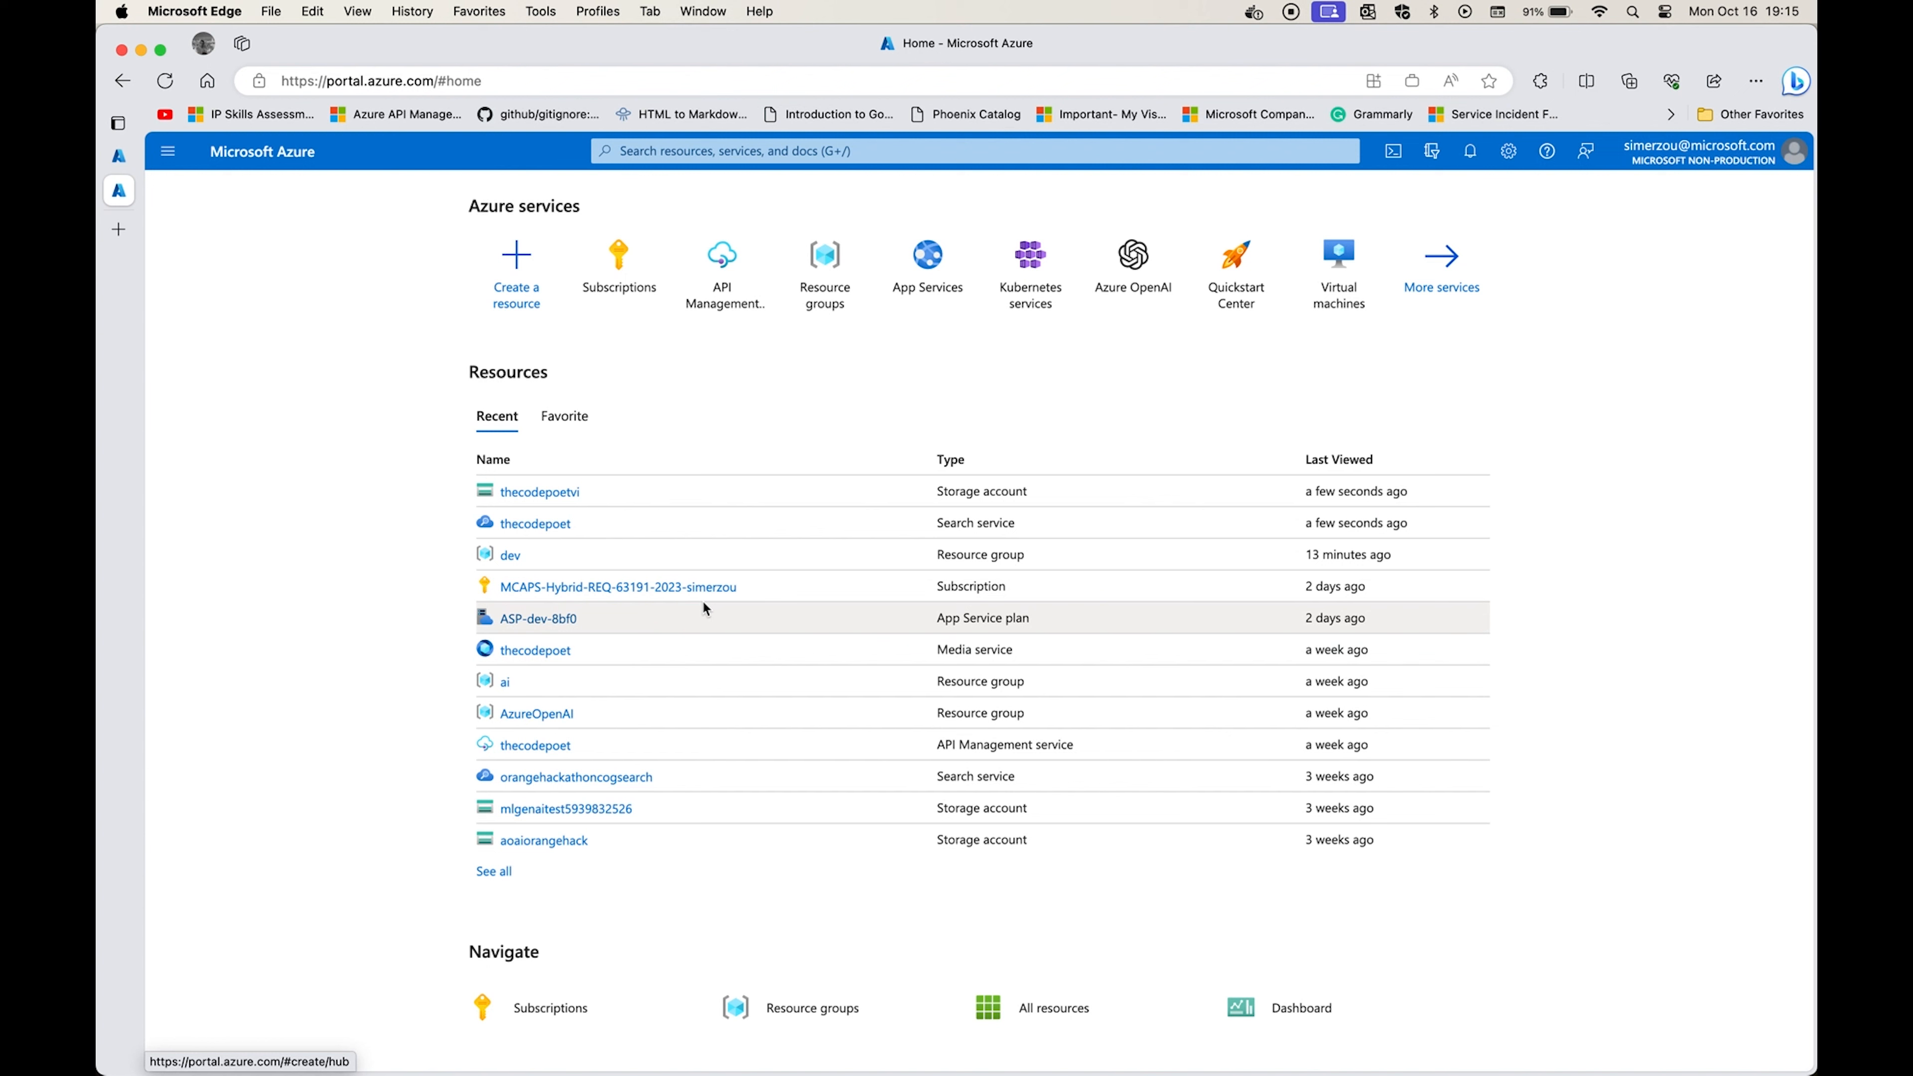
# Switch to Visual Studio Code and examine the column names in the header row of the pipe-delimited medical product data.
pyautogui.press('super+Tab')
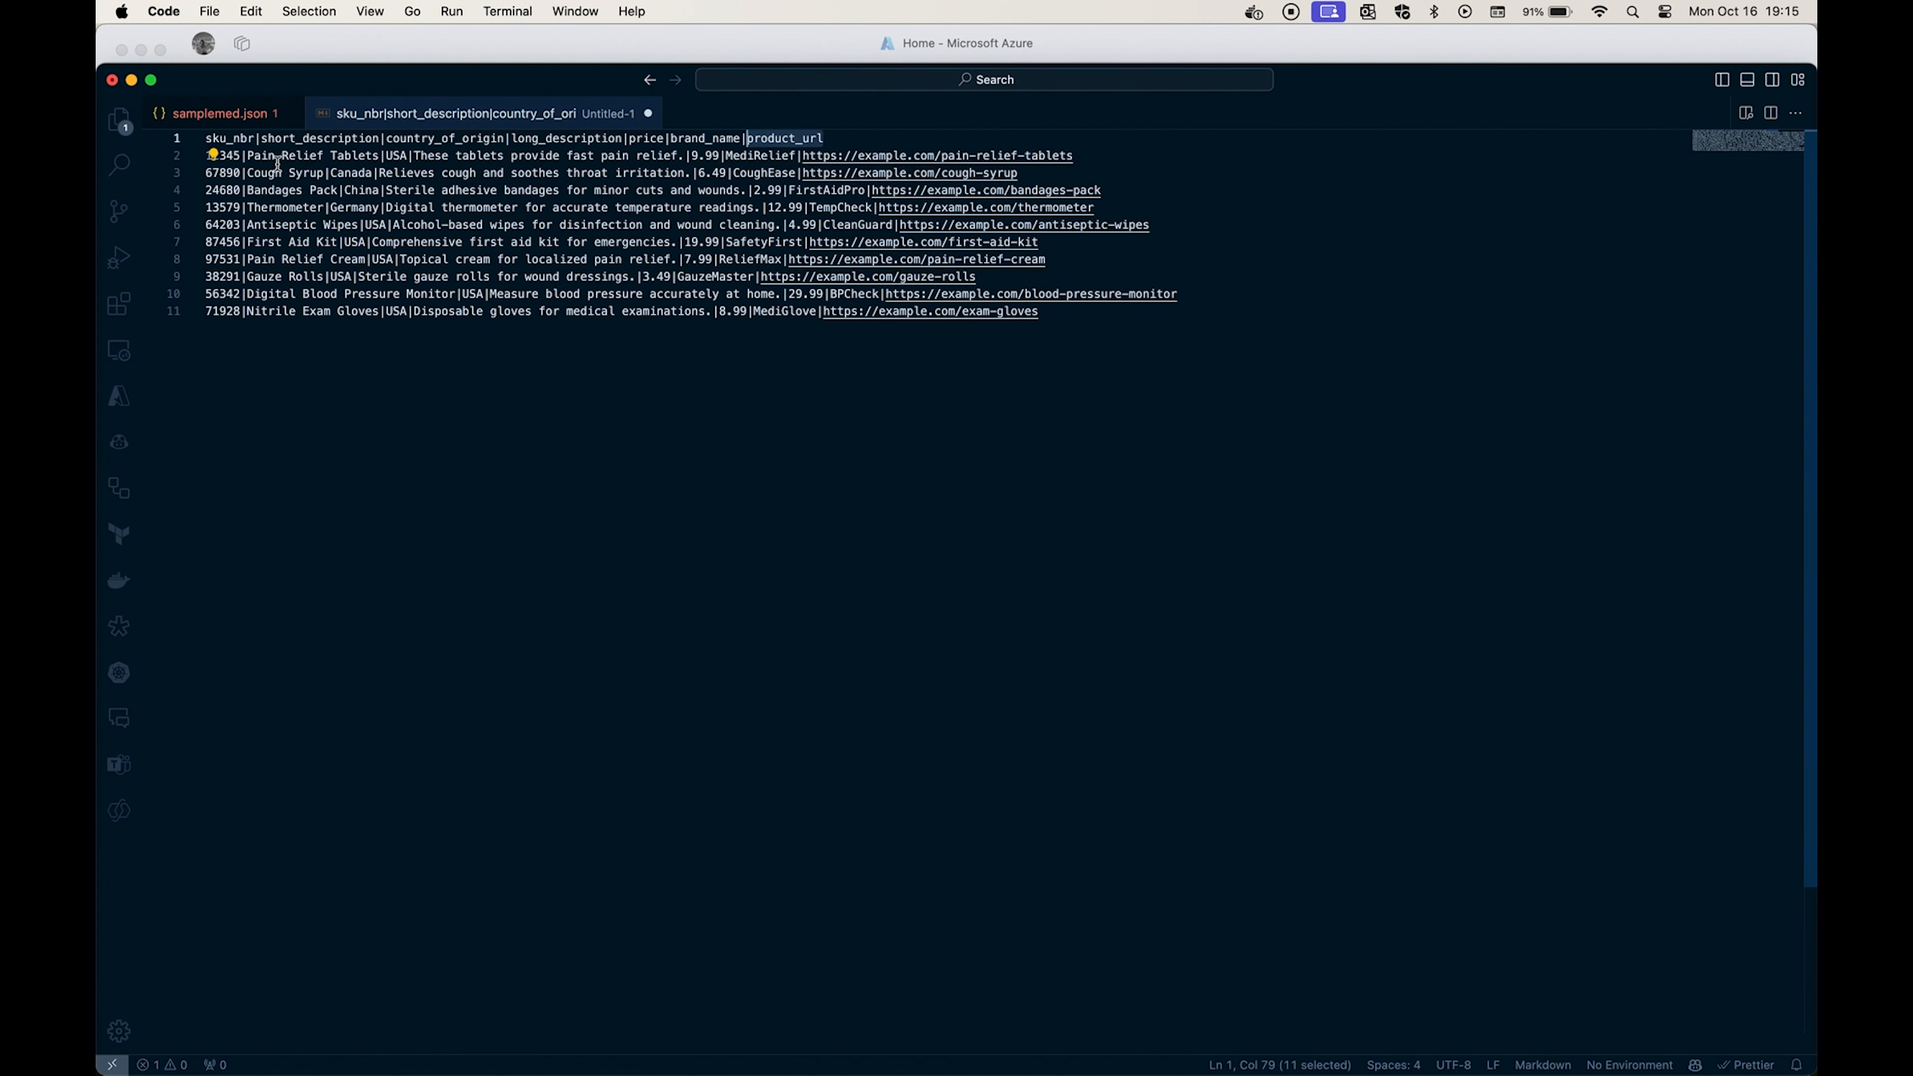
pyautogui.click(243, 138)
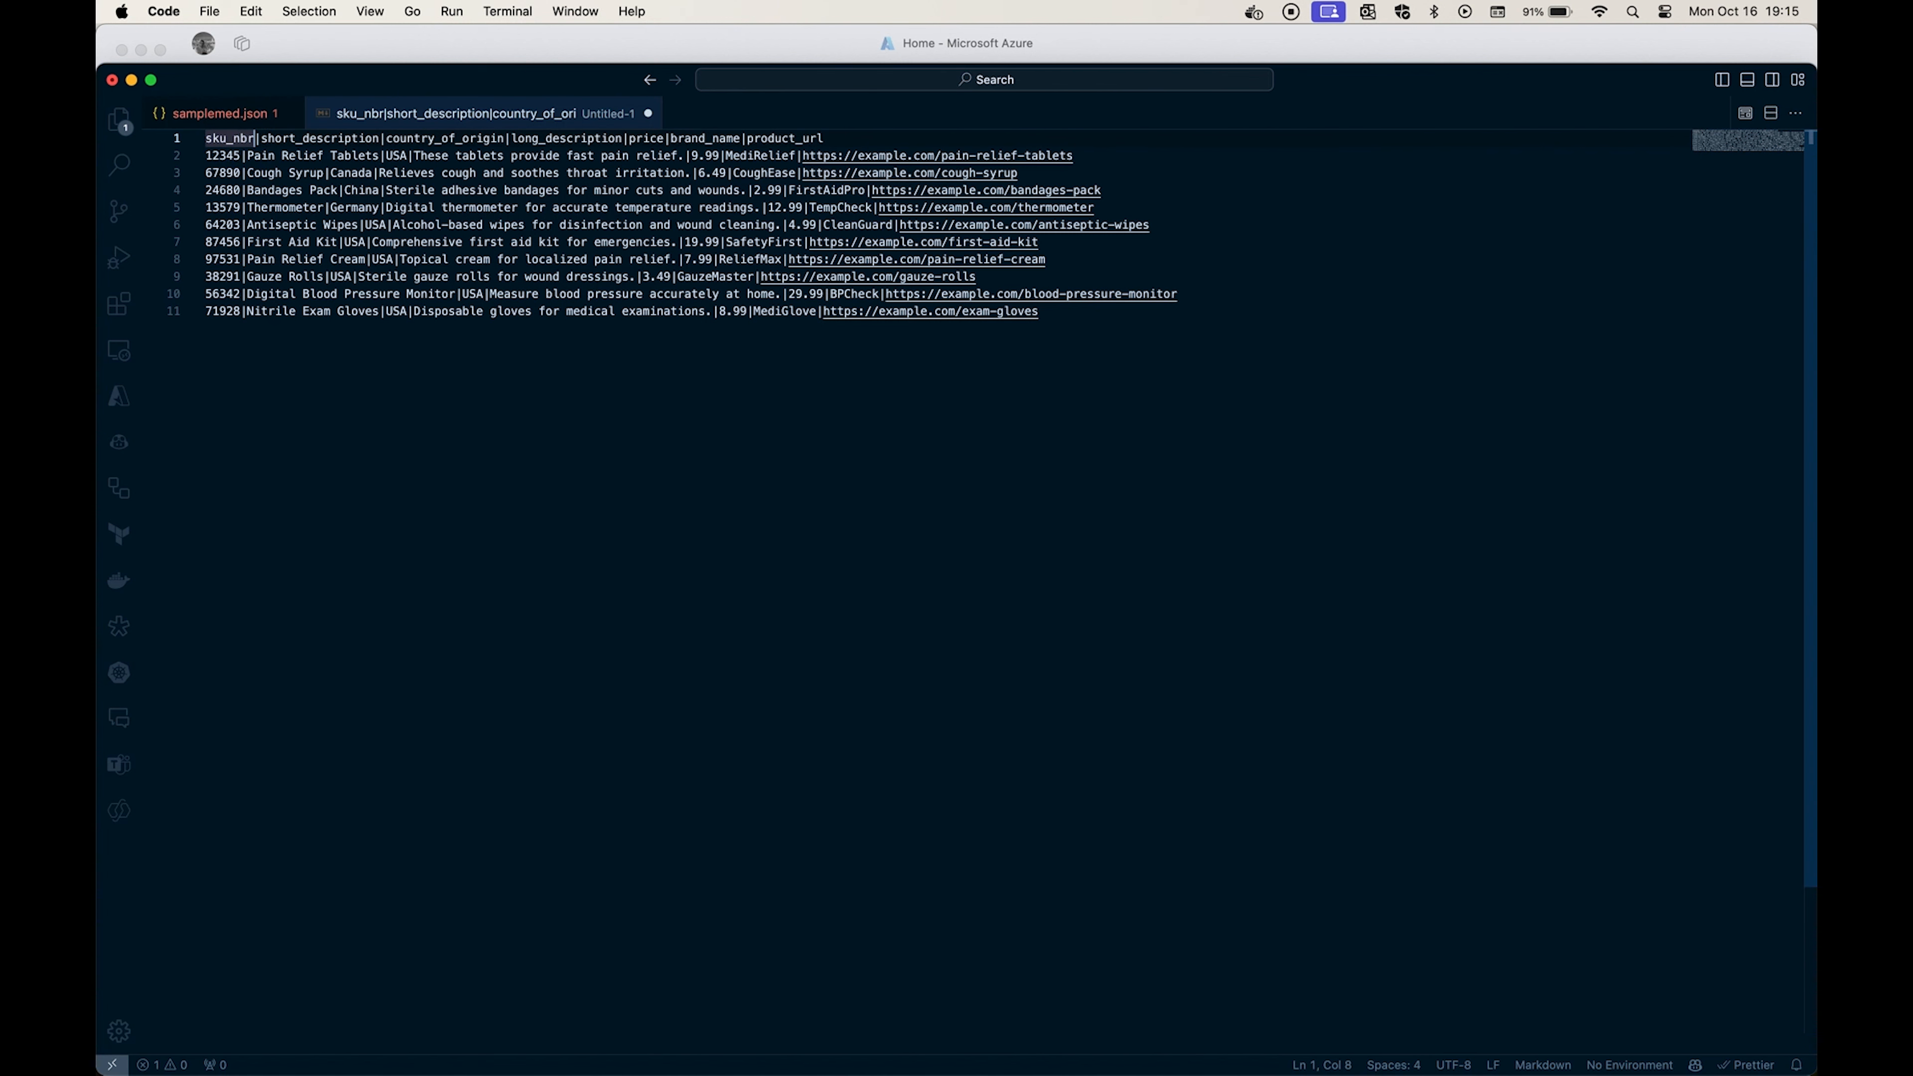
pyautogui.hotkey('alt', 'Right')
pyautogui.hotkey('alt', 'Right')
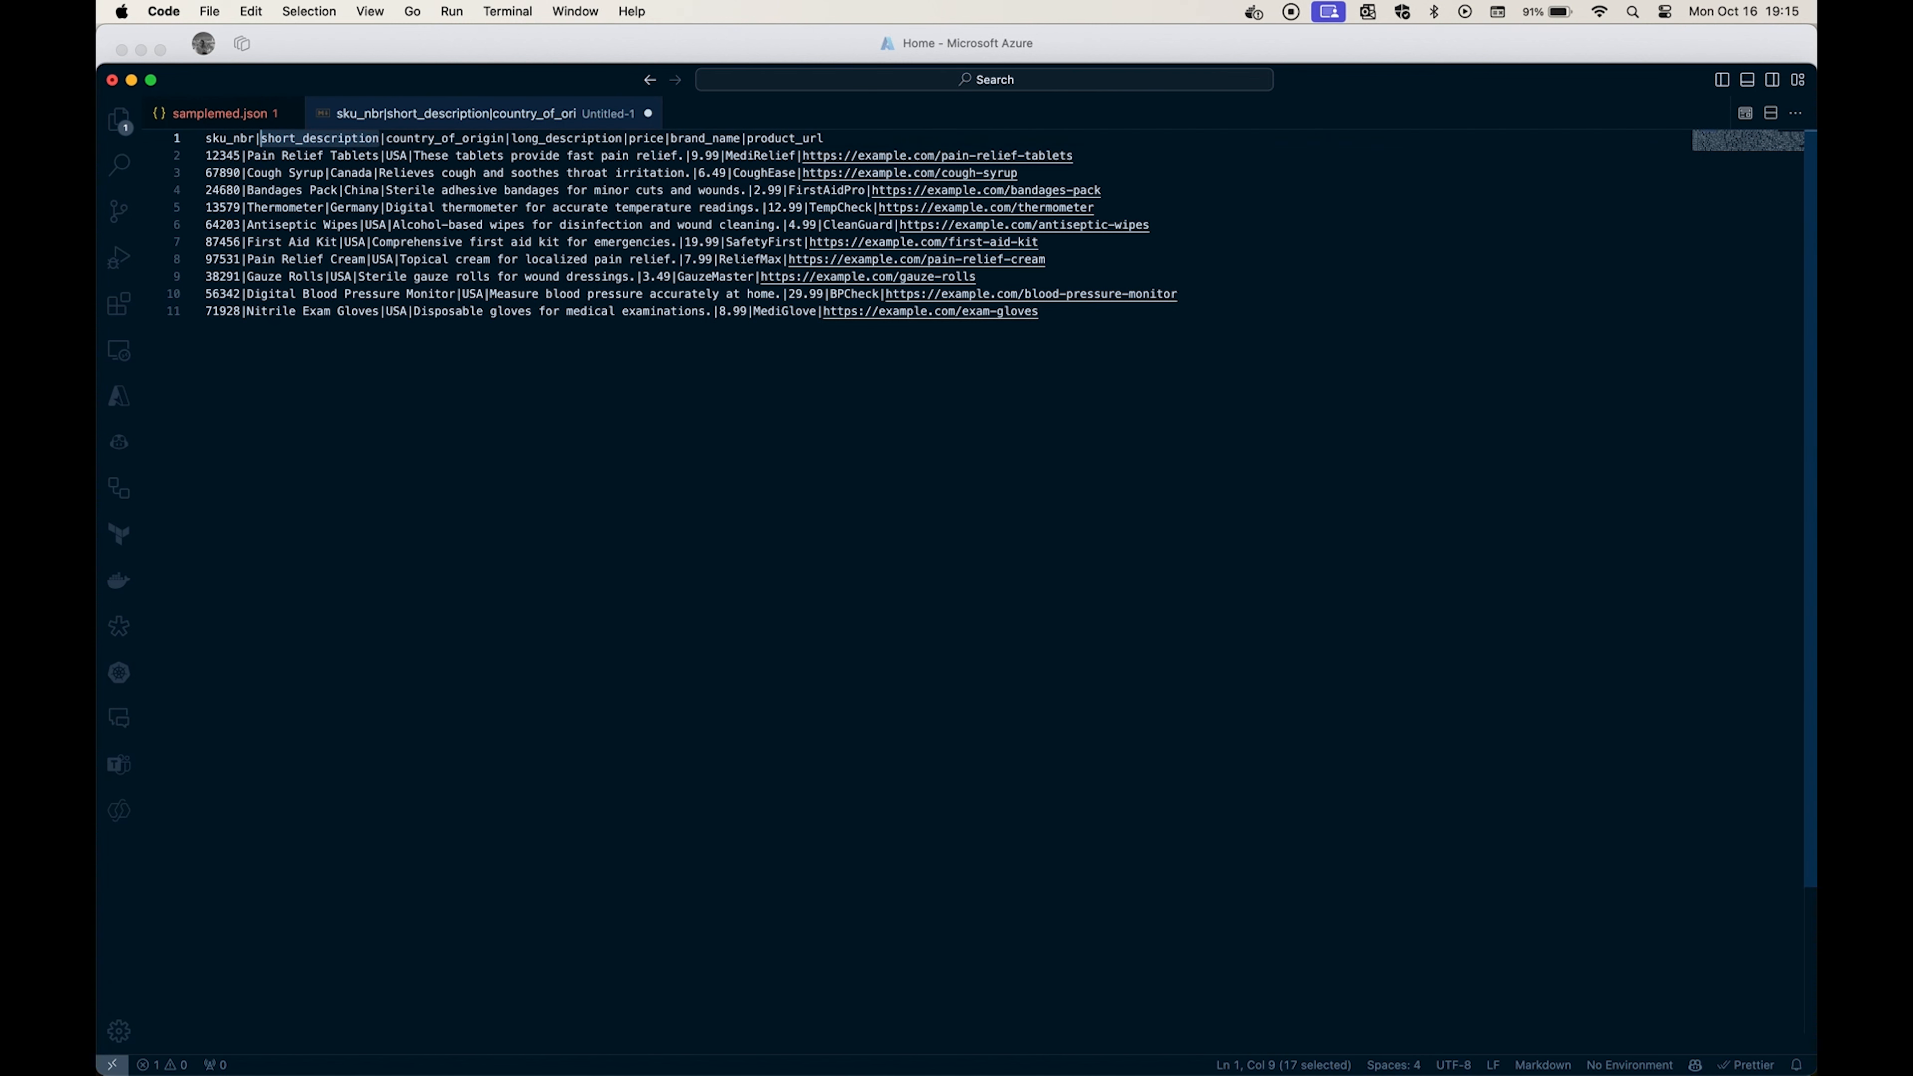
pyautogui.hotkey('alt', 'Right')
pyautogui.hotkey('alt', 'shift', 'Left')
pyautogui.hotkey('alt', 'Right')
pyautogui.hotkey('alt', 'Right')
pyautogui.hotkey('alt', 'Right')
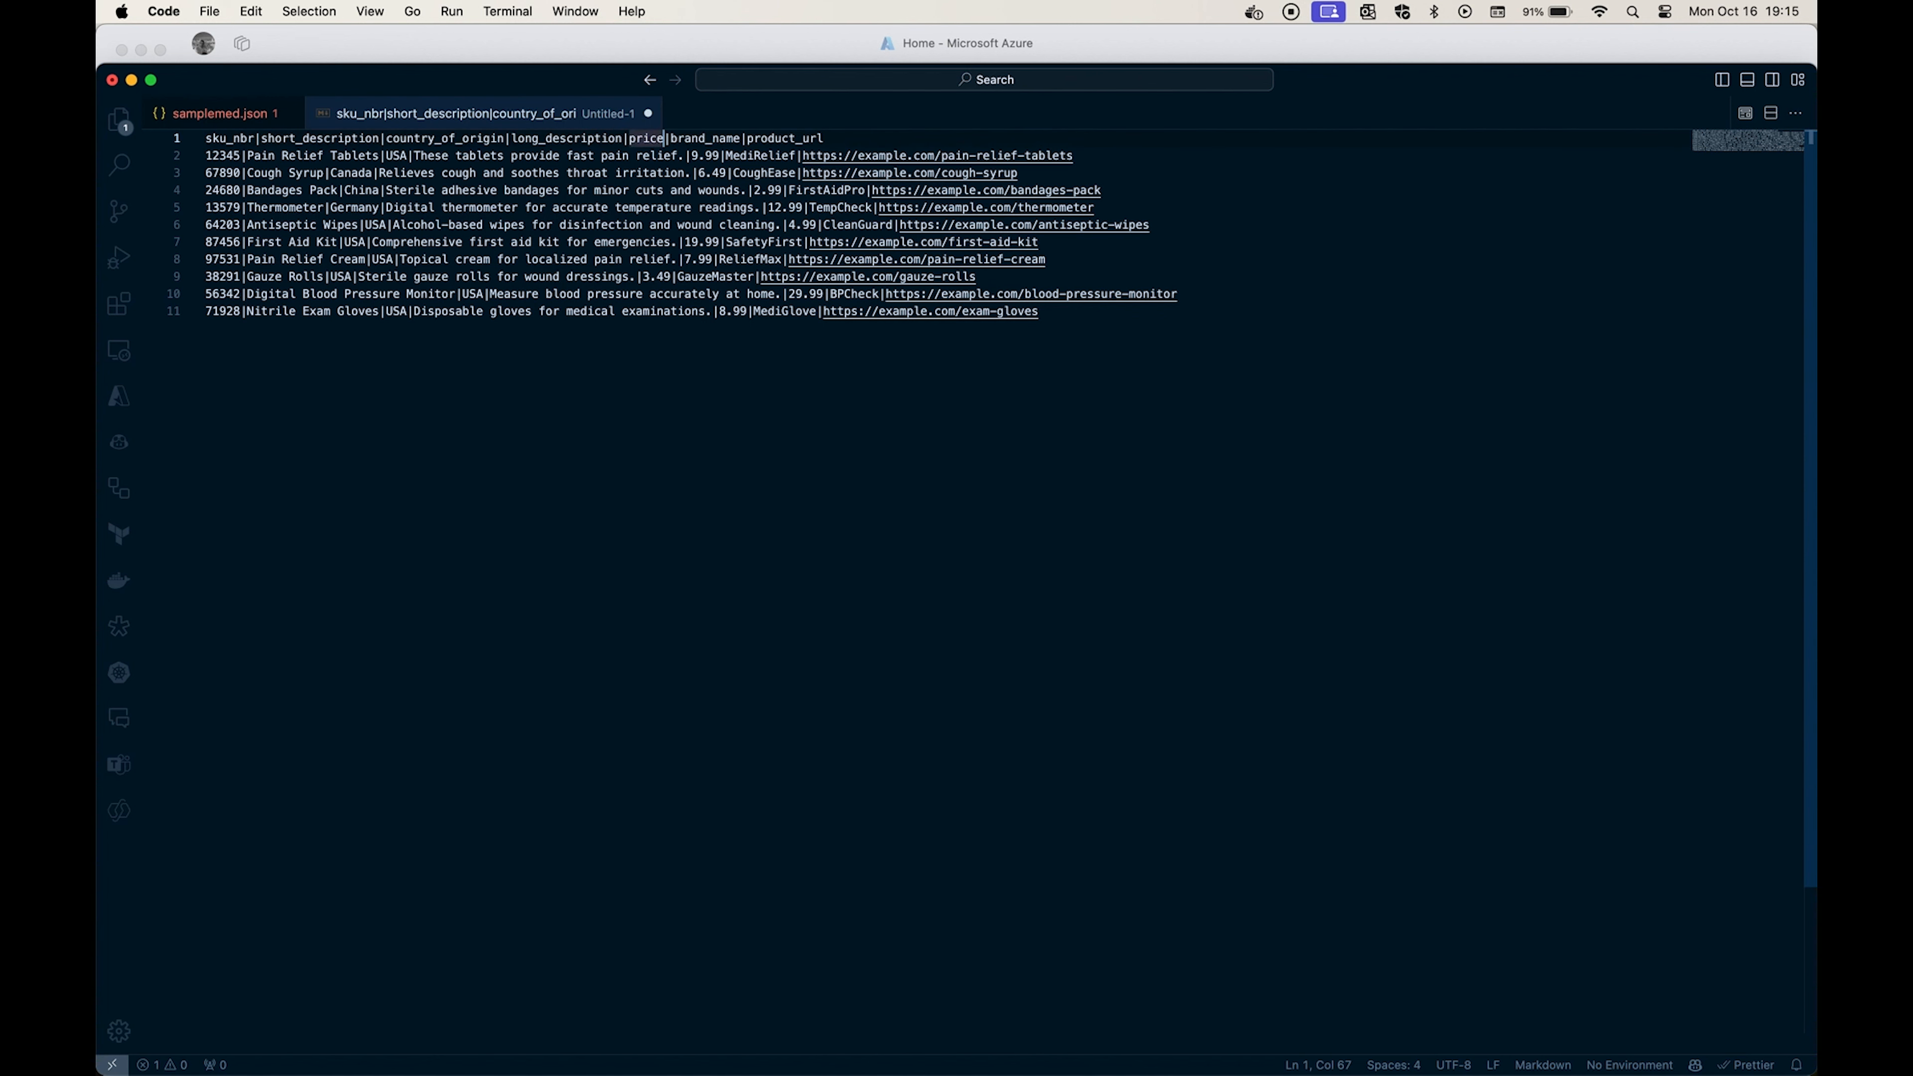
pyautogui.hotkey('alt', 'Right')
# Examine the individual product records below the header row of the medical product data.
pyautogui.press('Down')
pyautogui.press('super+Left')
pyautogui.press('super+shift+Right')
pyautogui.press('Down')
pyautogui.press('Down')
pyautogui.press('super+shift+Right')
pyautogui.press('super+shift+Left')
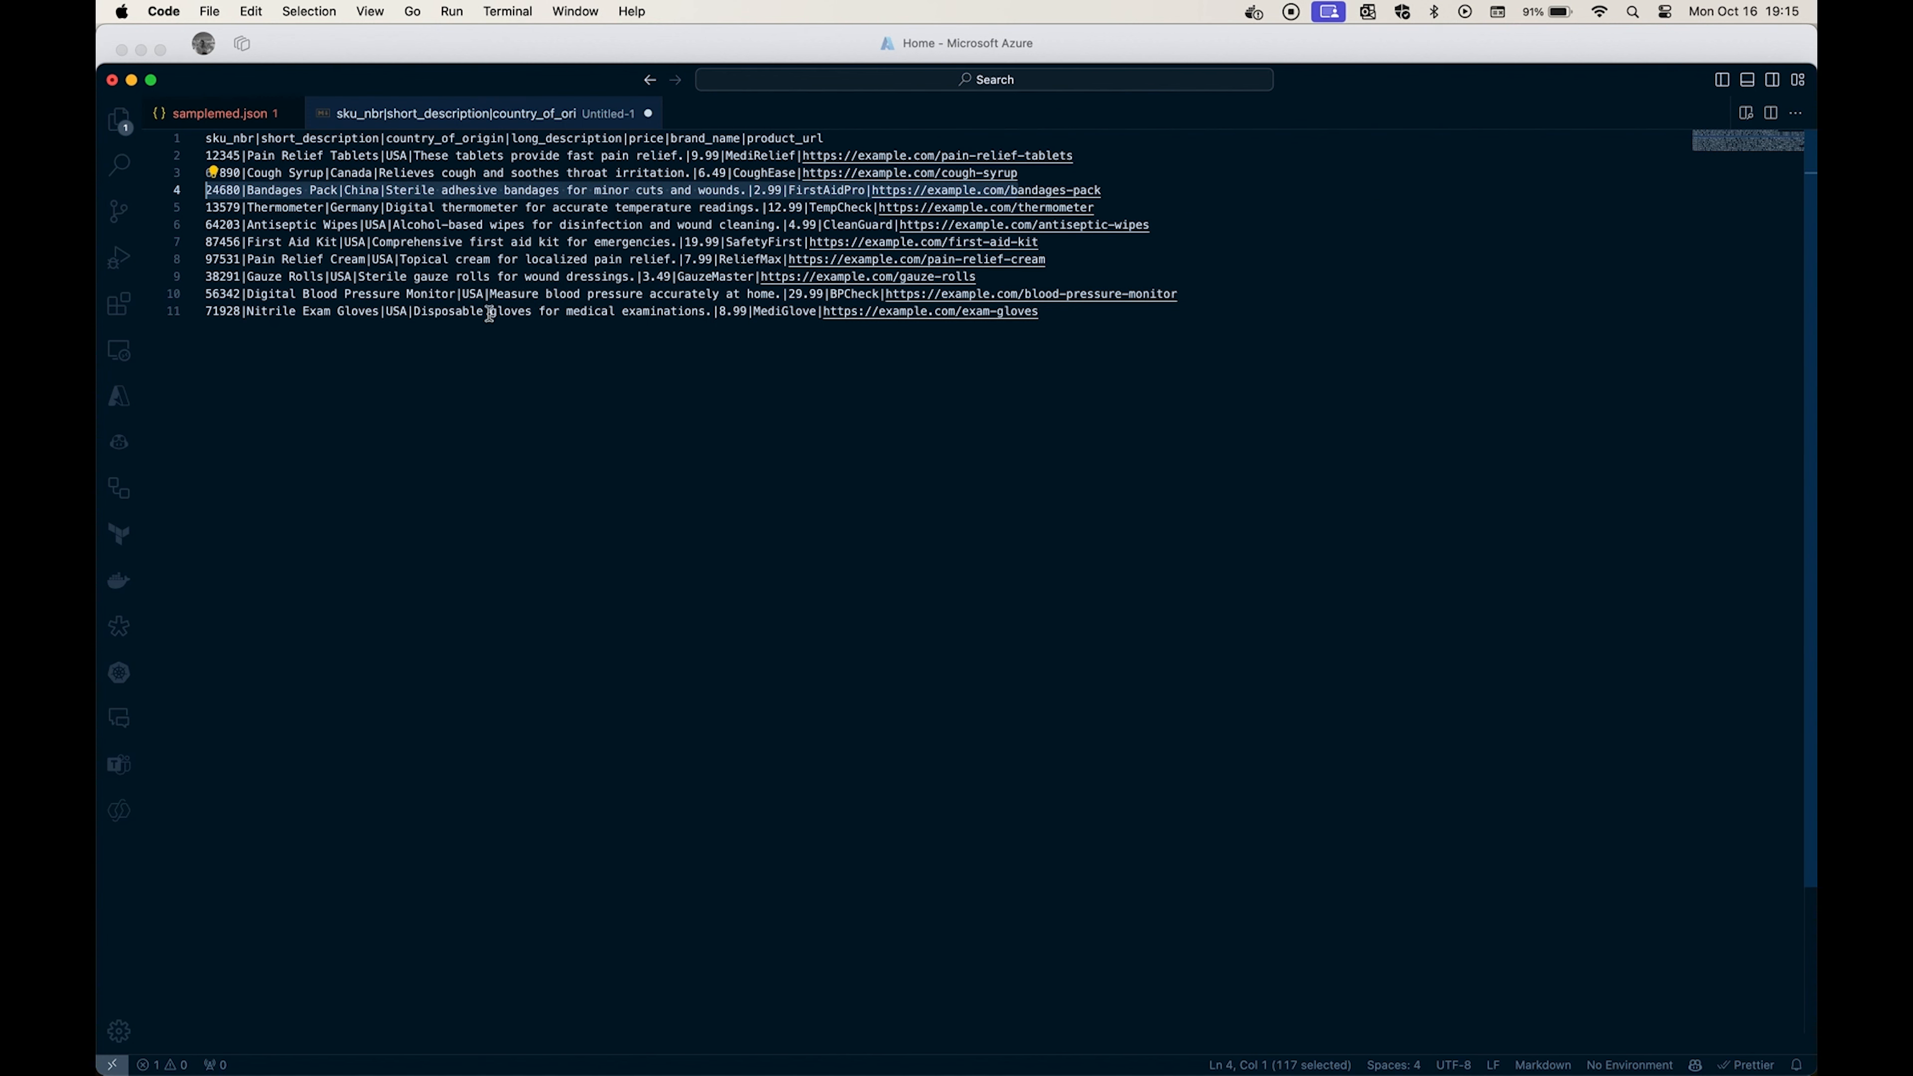
# Switch to the Azure portal in Edge and search the marketplace for "cognitive search" to create a resource.
pyautogui.press('super+Tab')
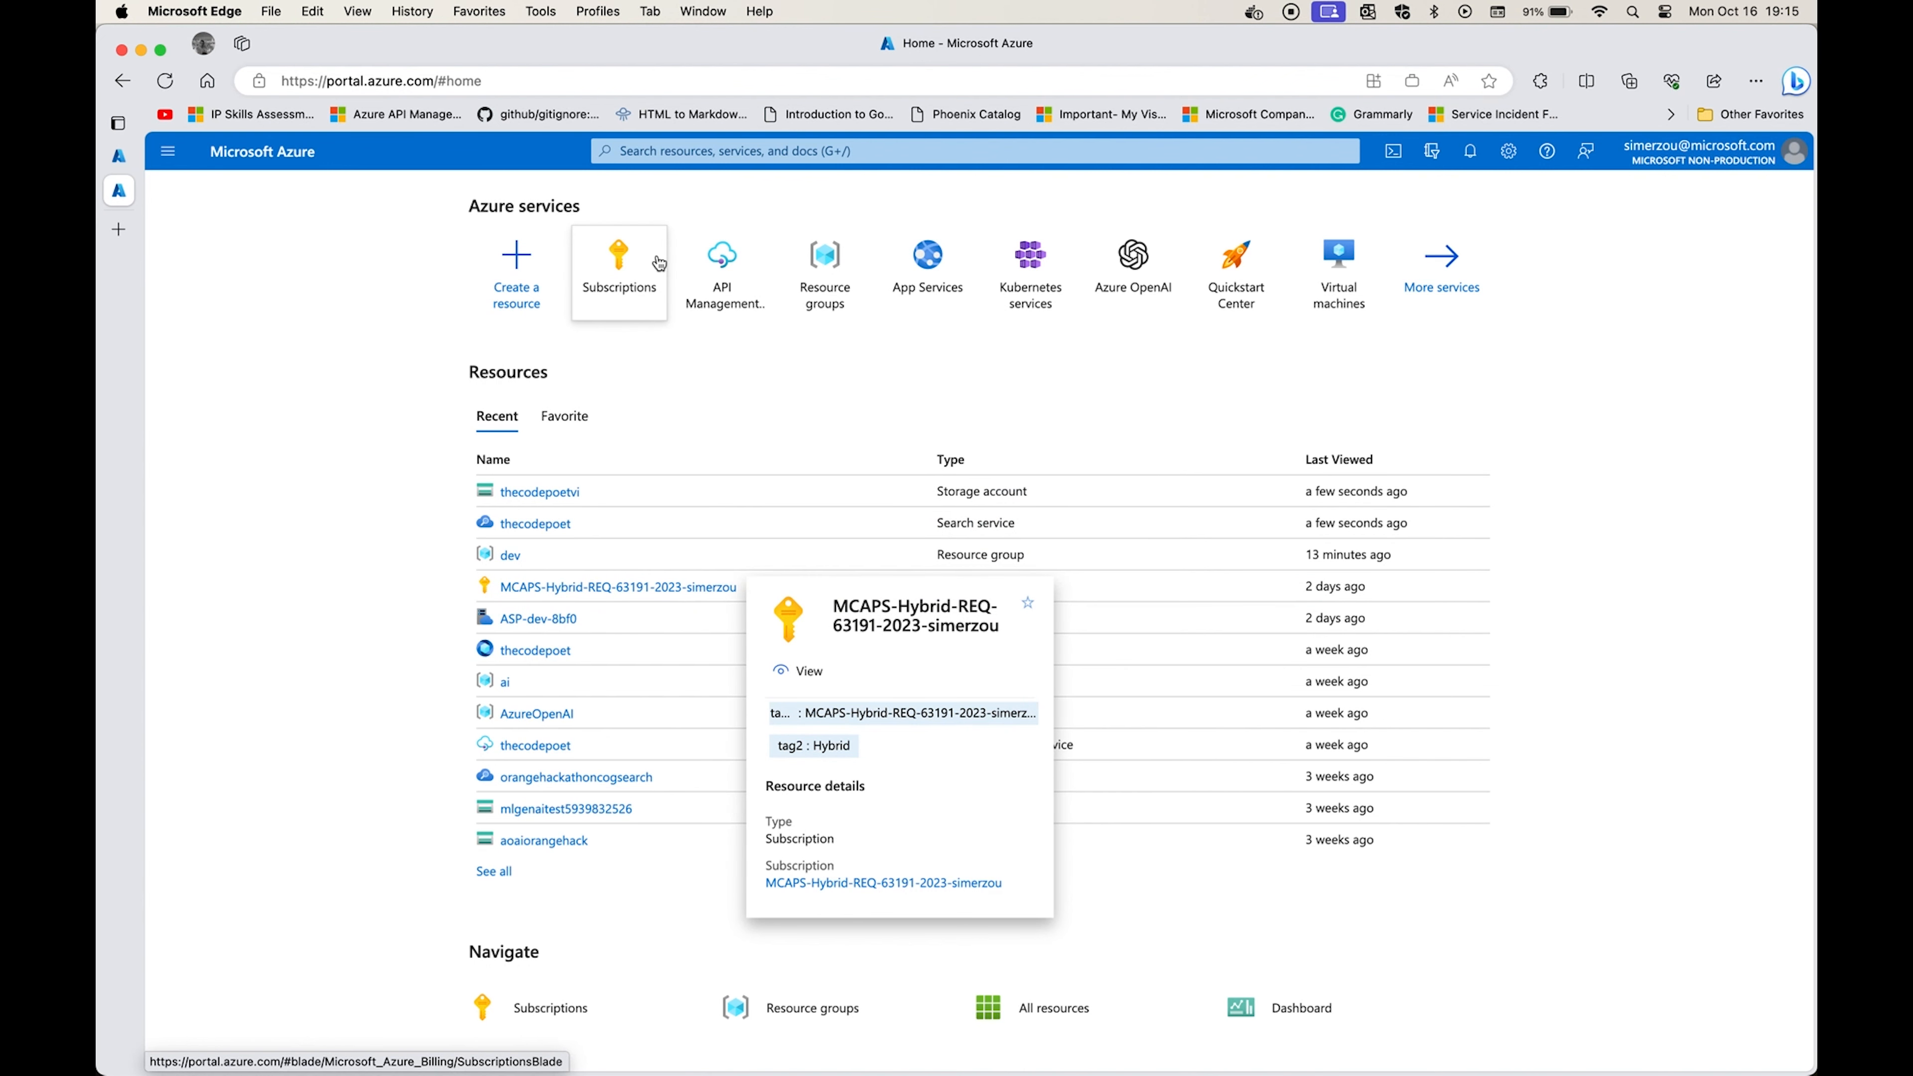
pyautogui.click(527, 309)
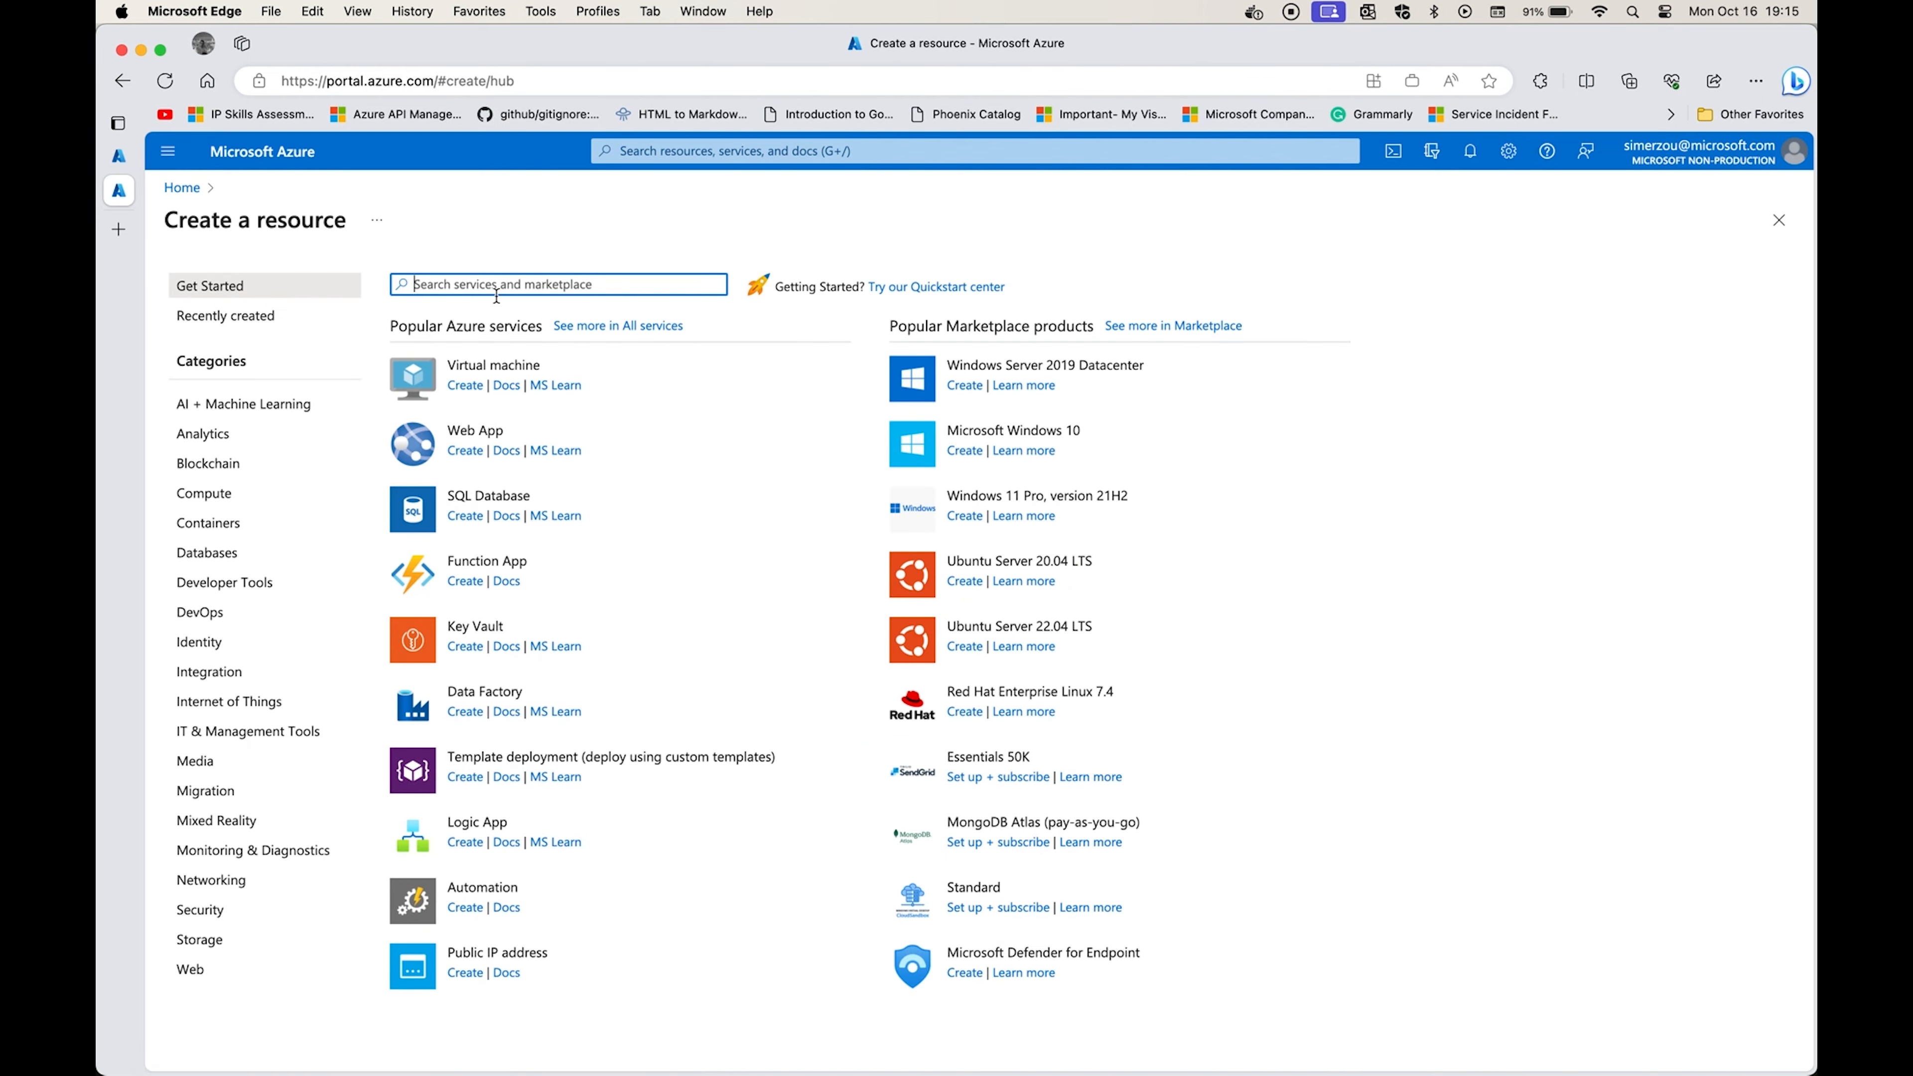
pyautogui.write('cognit')
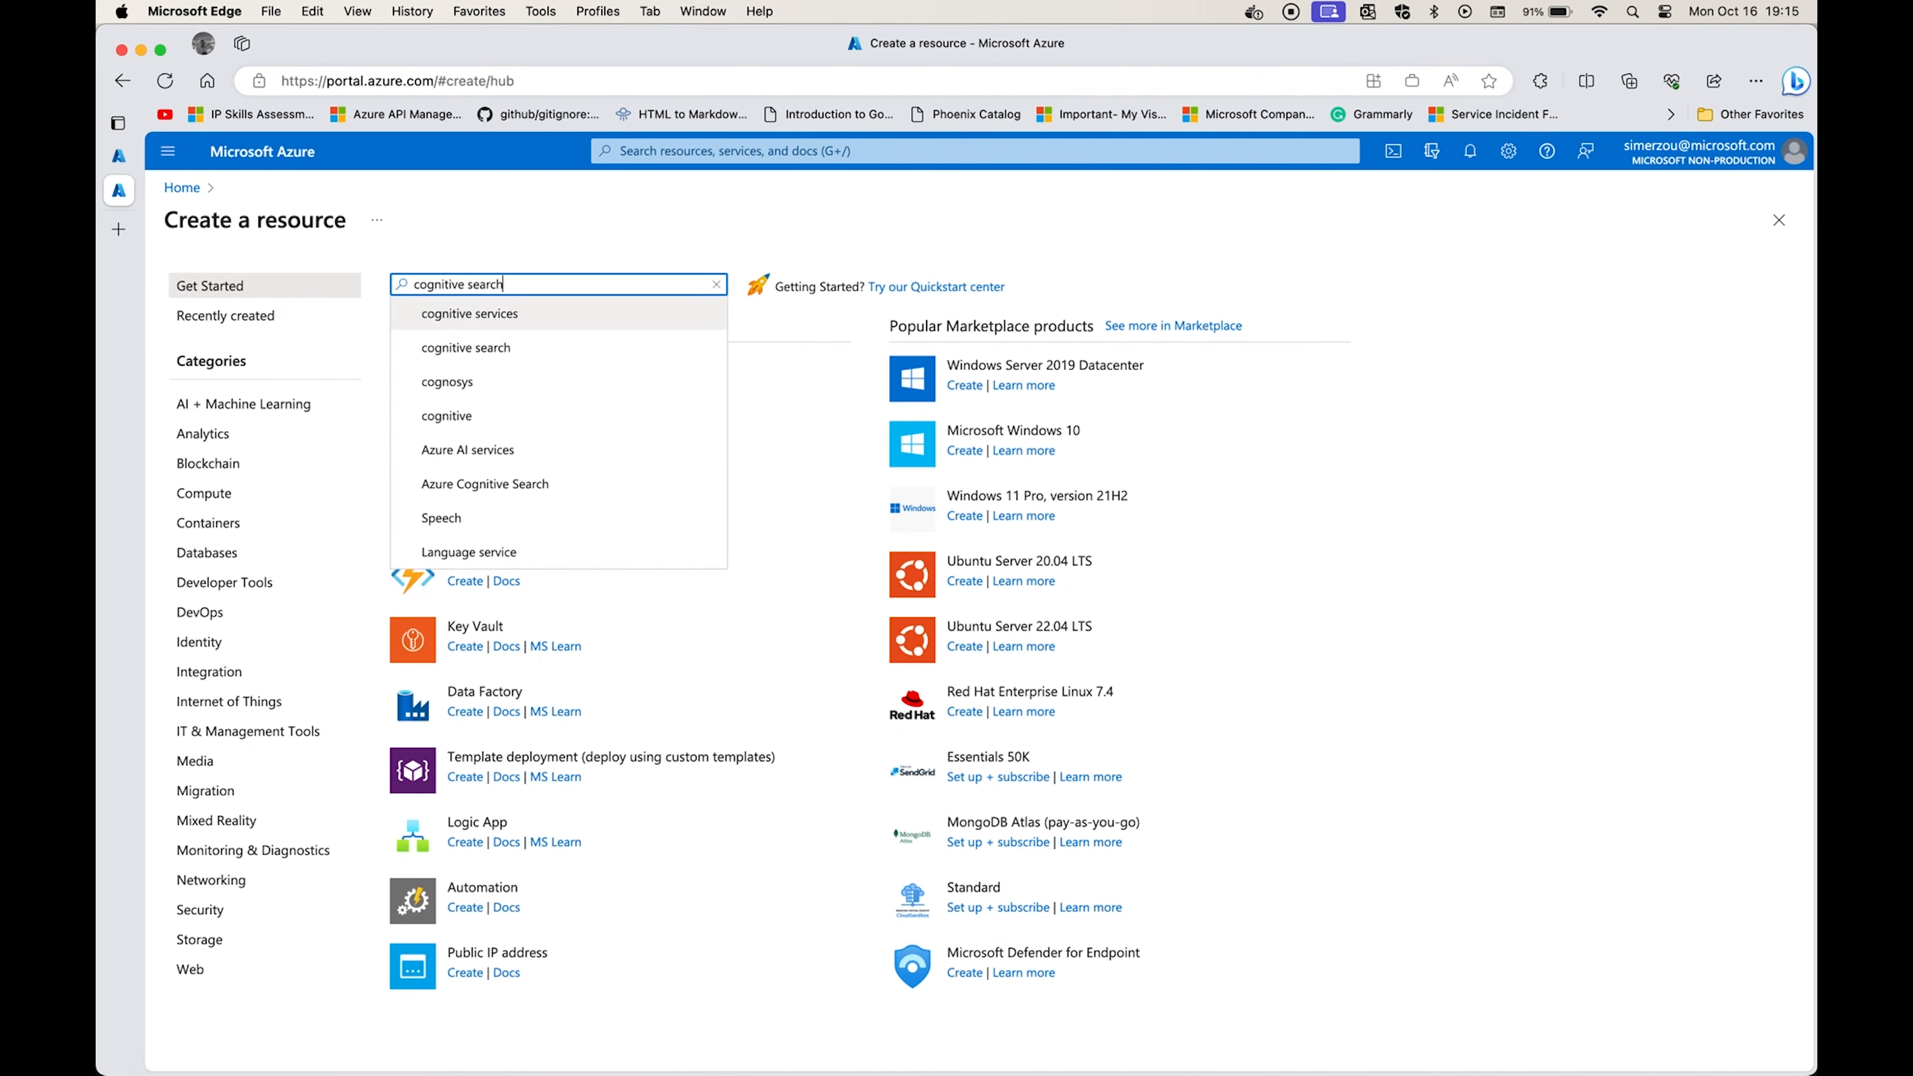
pyautogui.write('ive search')
pyautogui.press('Return')
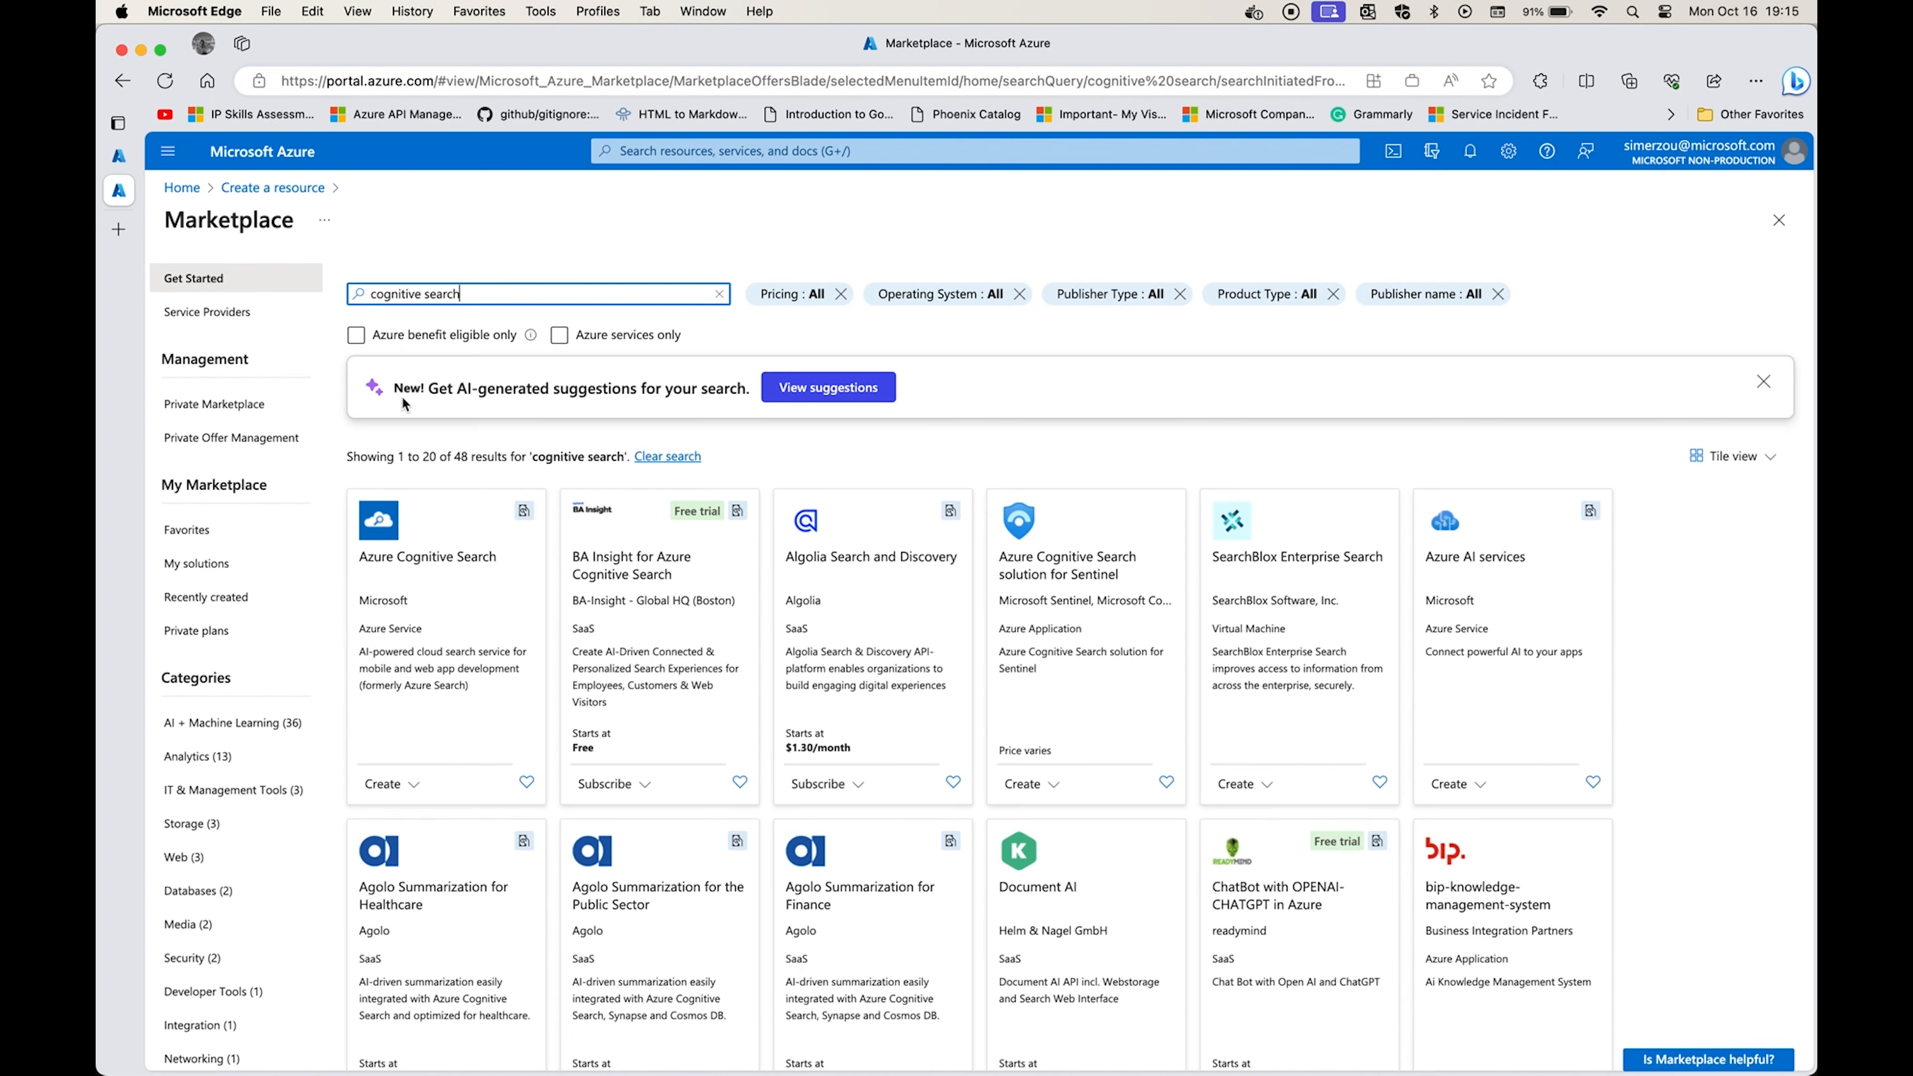
# Open the creation form for an Azure Cognitive Search service, view the resource group choices, and return to the portal home.
pyautogui.click(420, 554)
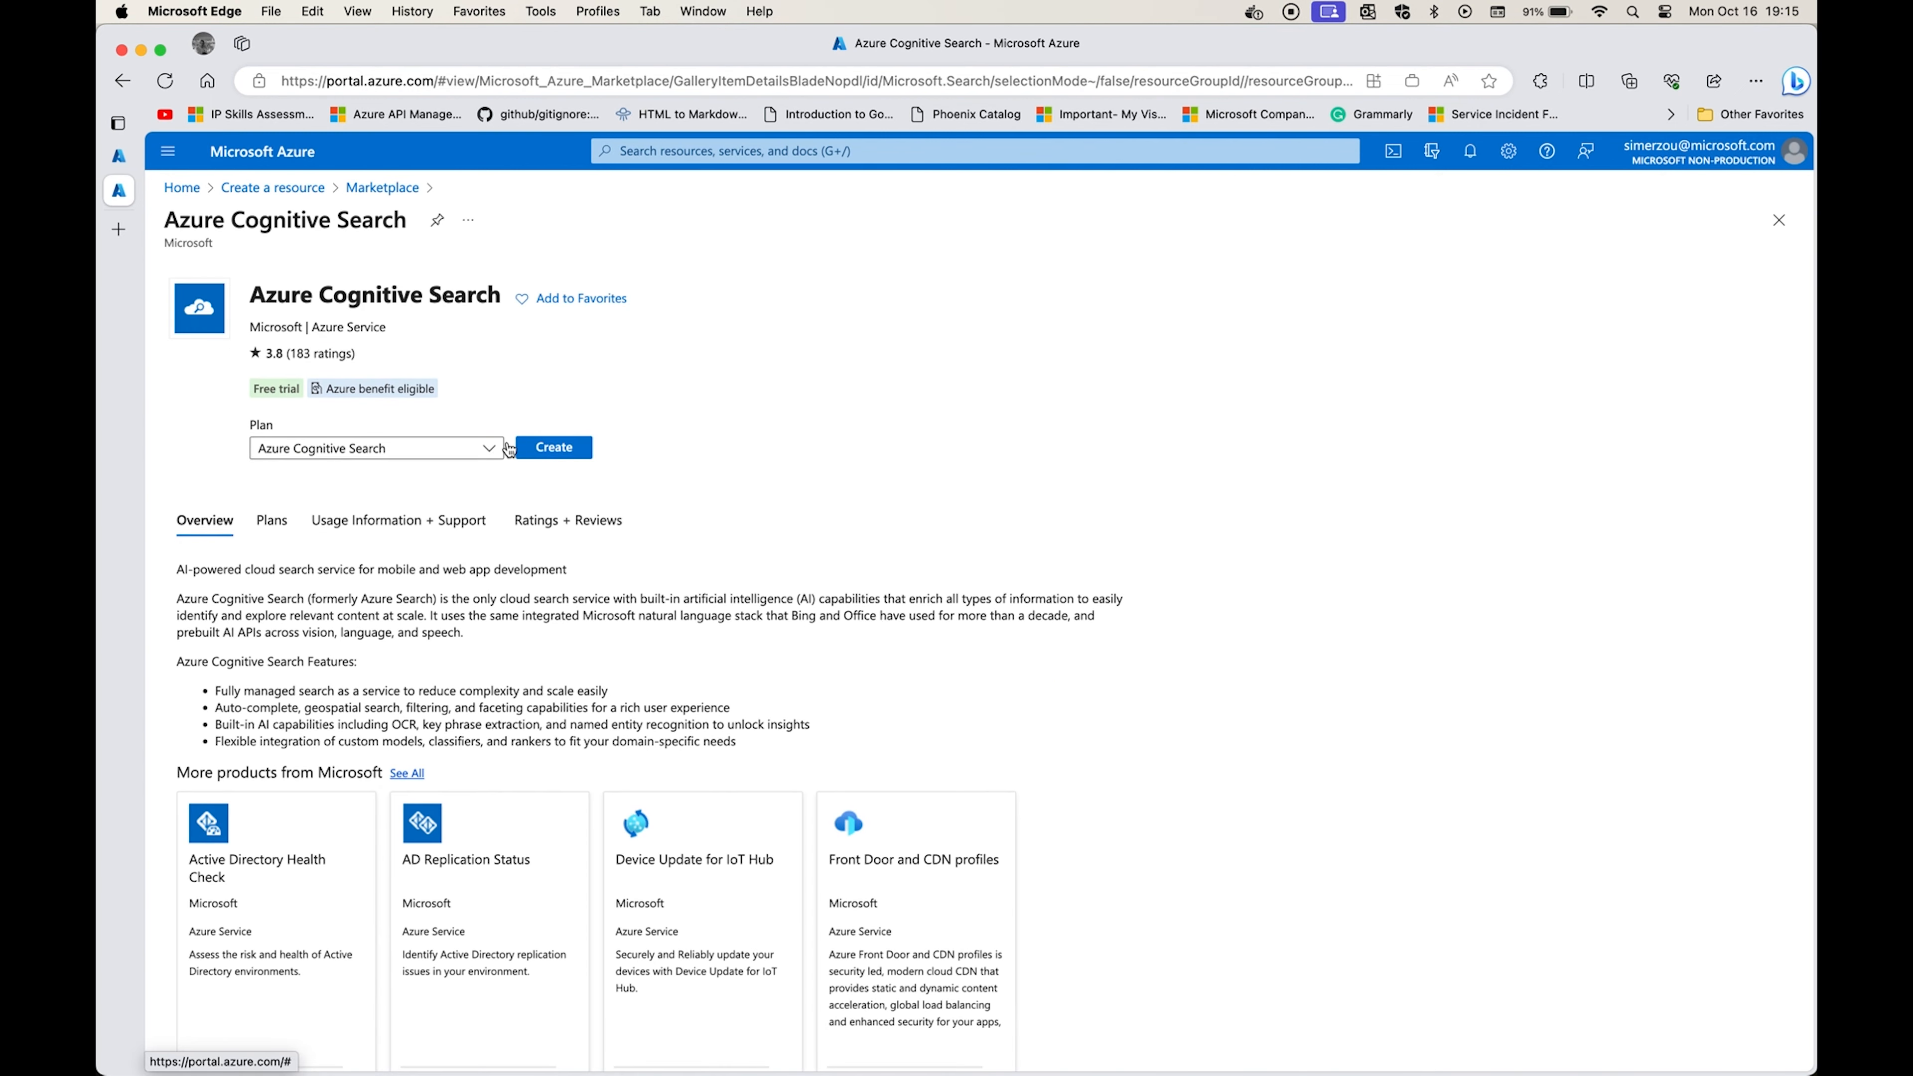
pyautogui.click(554, 445)
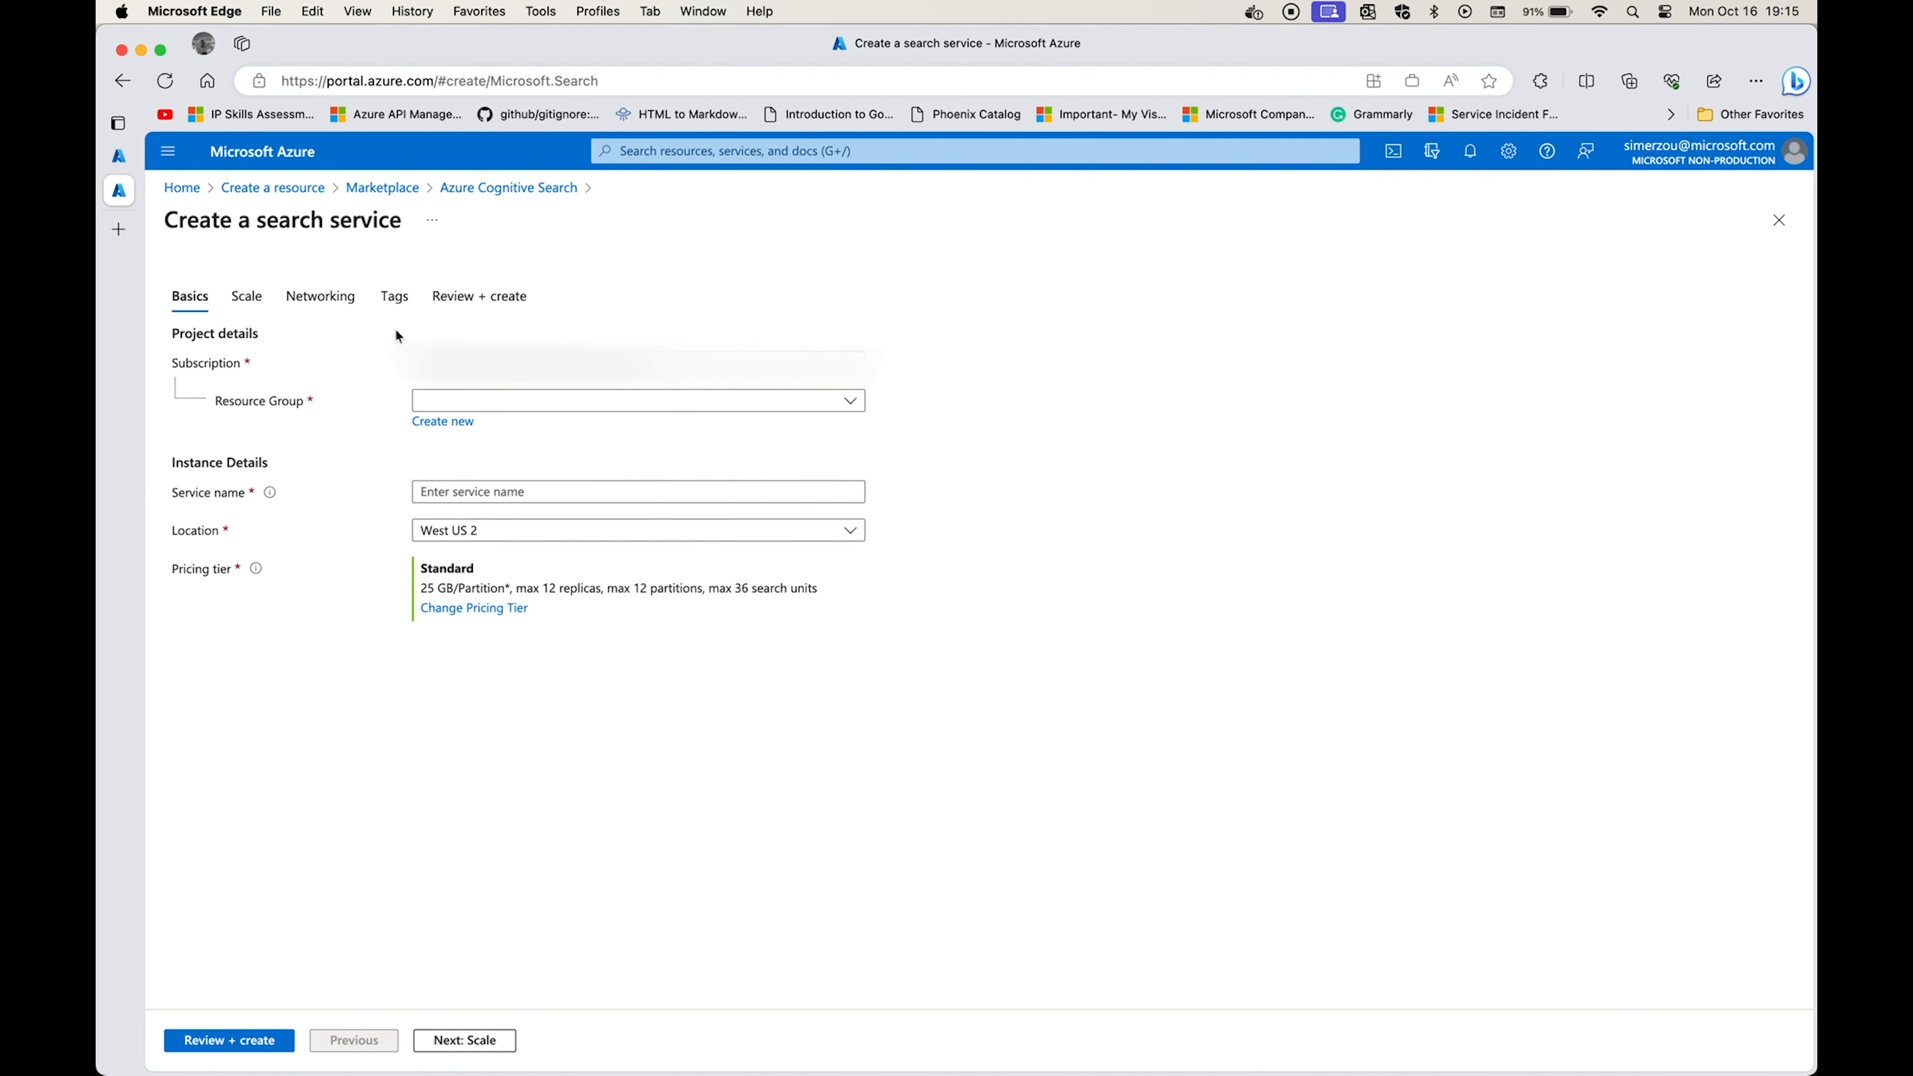
pyautogui.click(460, 401)
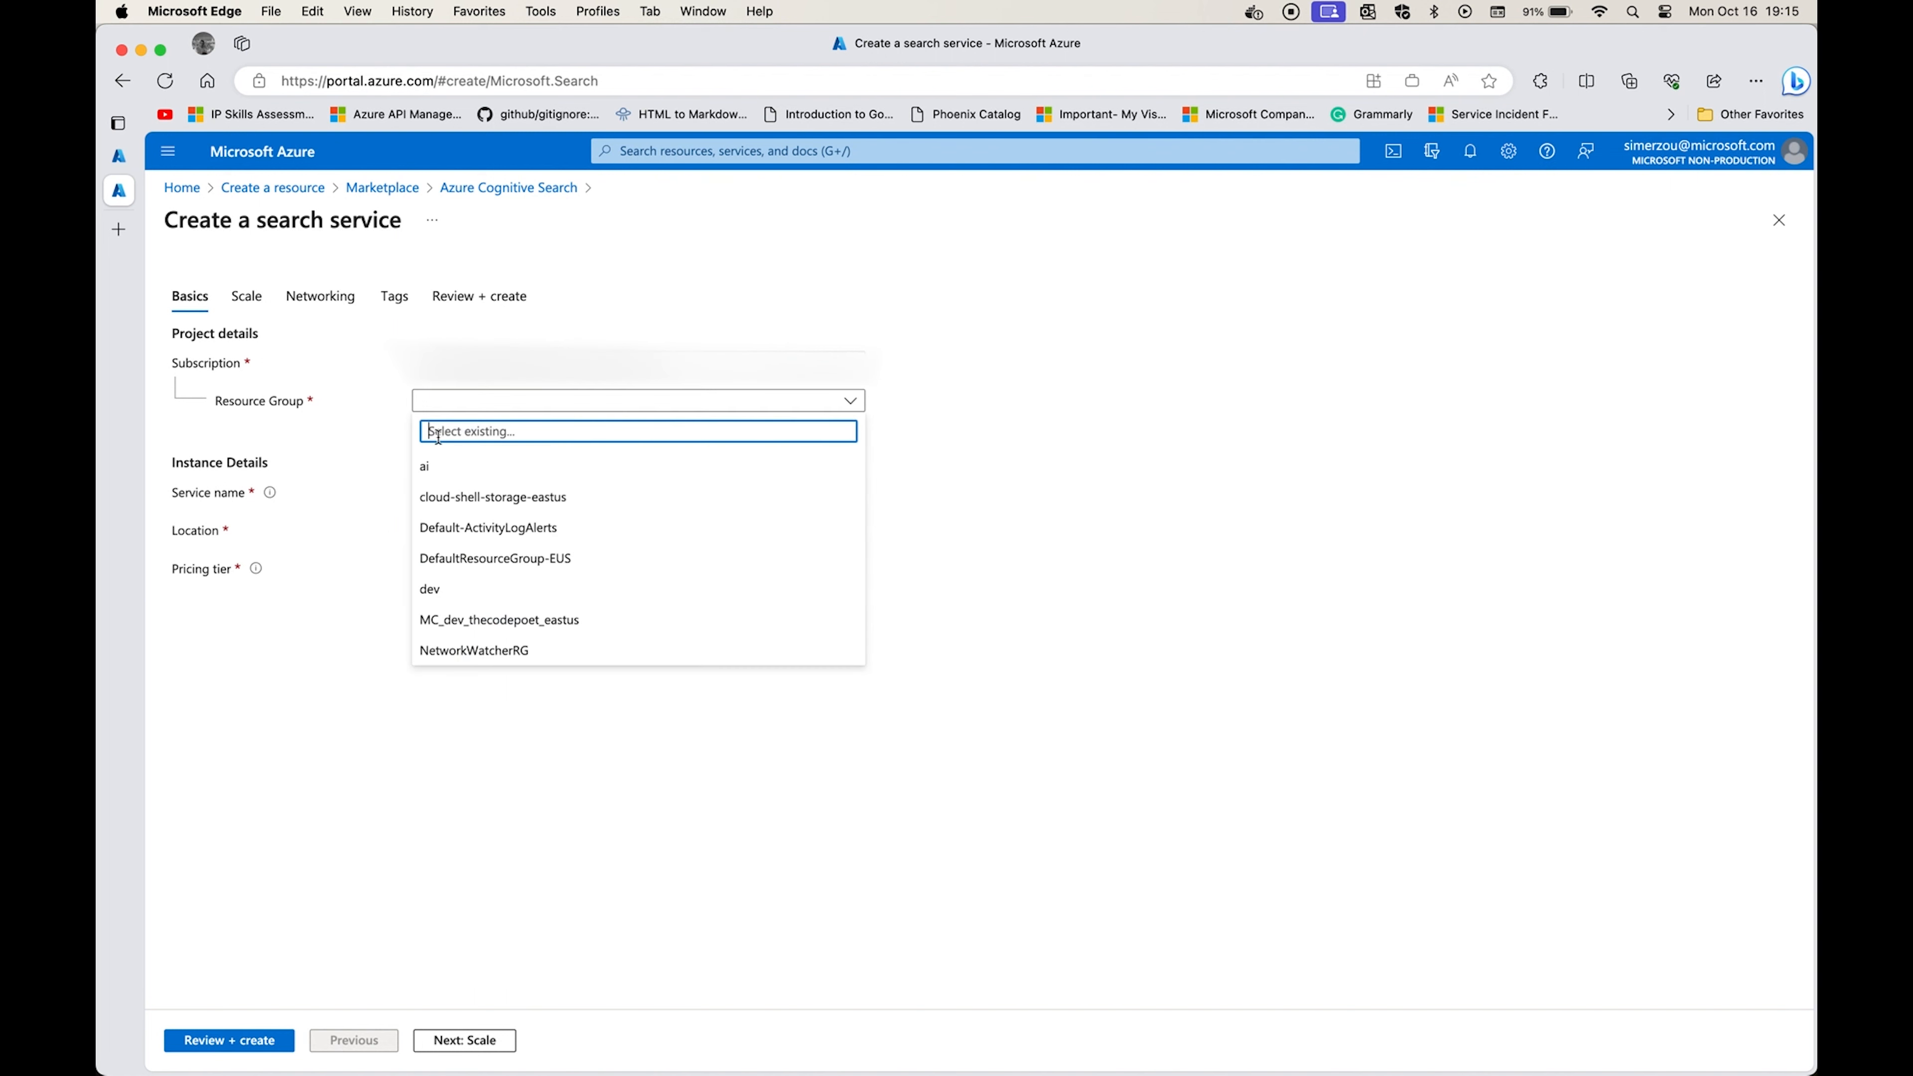
pyautogui.click(289, 165)
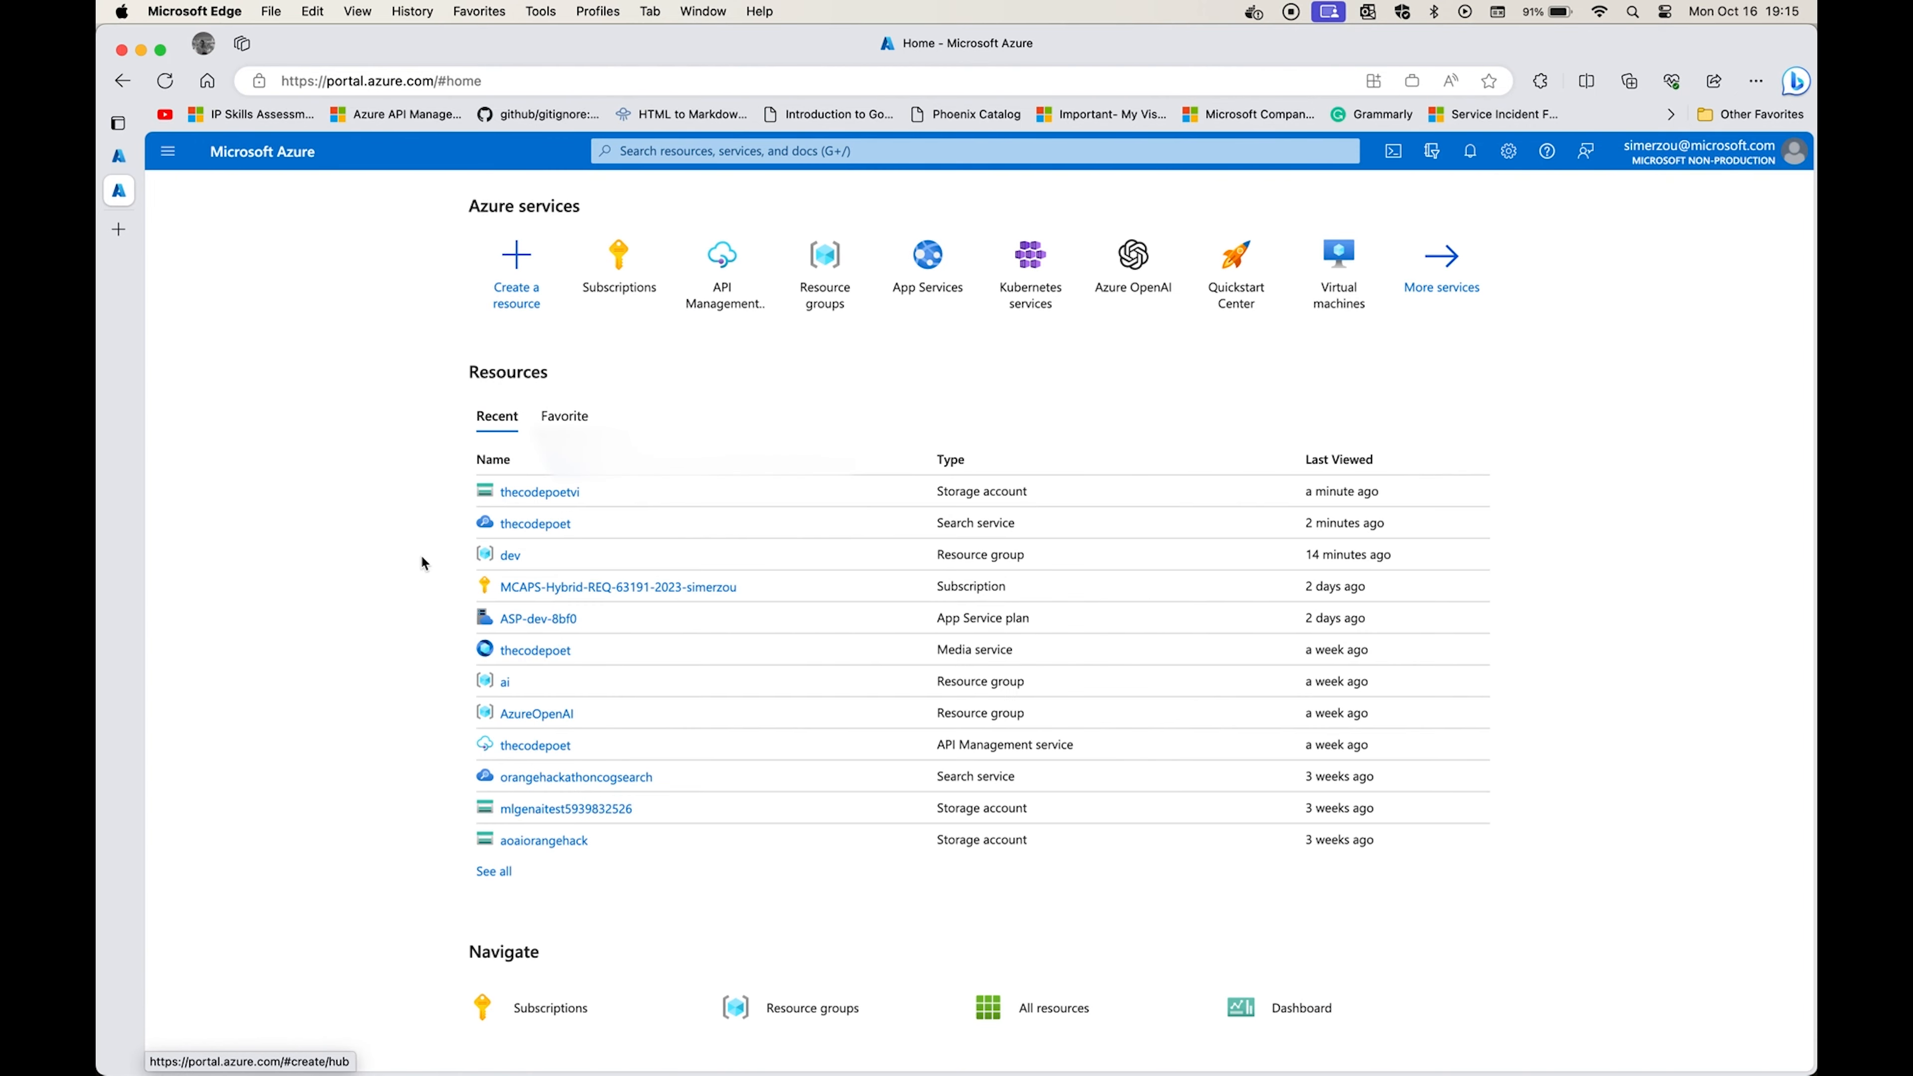
# Open the form for adding a data source in the existing thecodepoet search service.
pyautogui.click(536, 523)
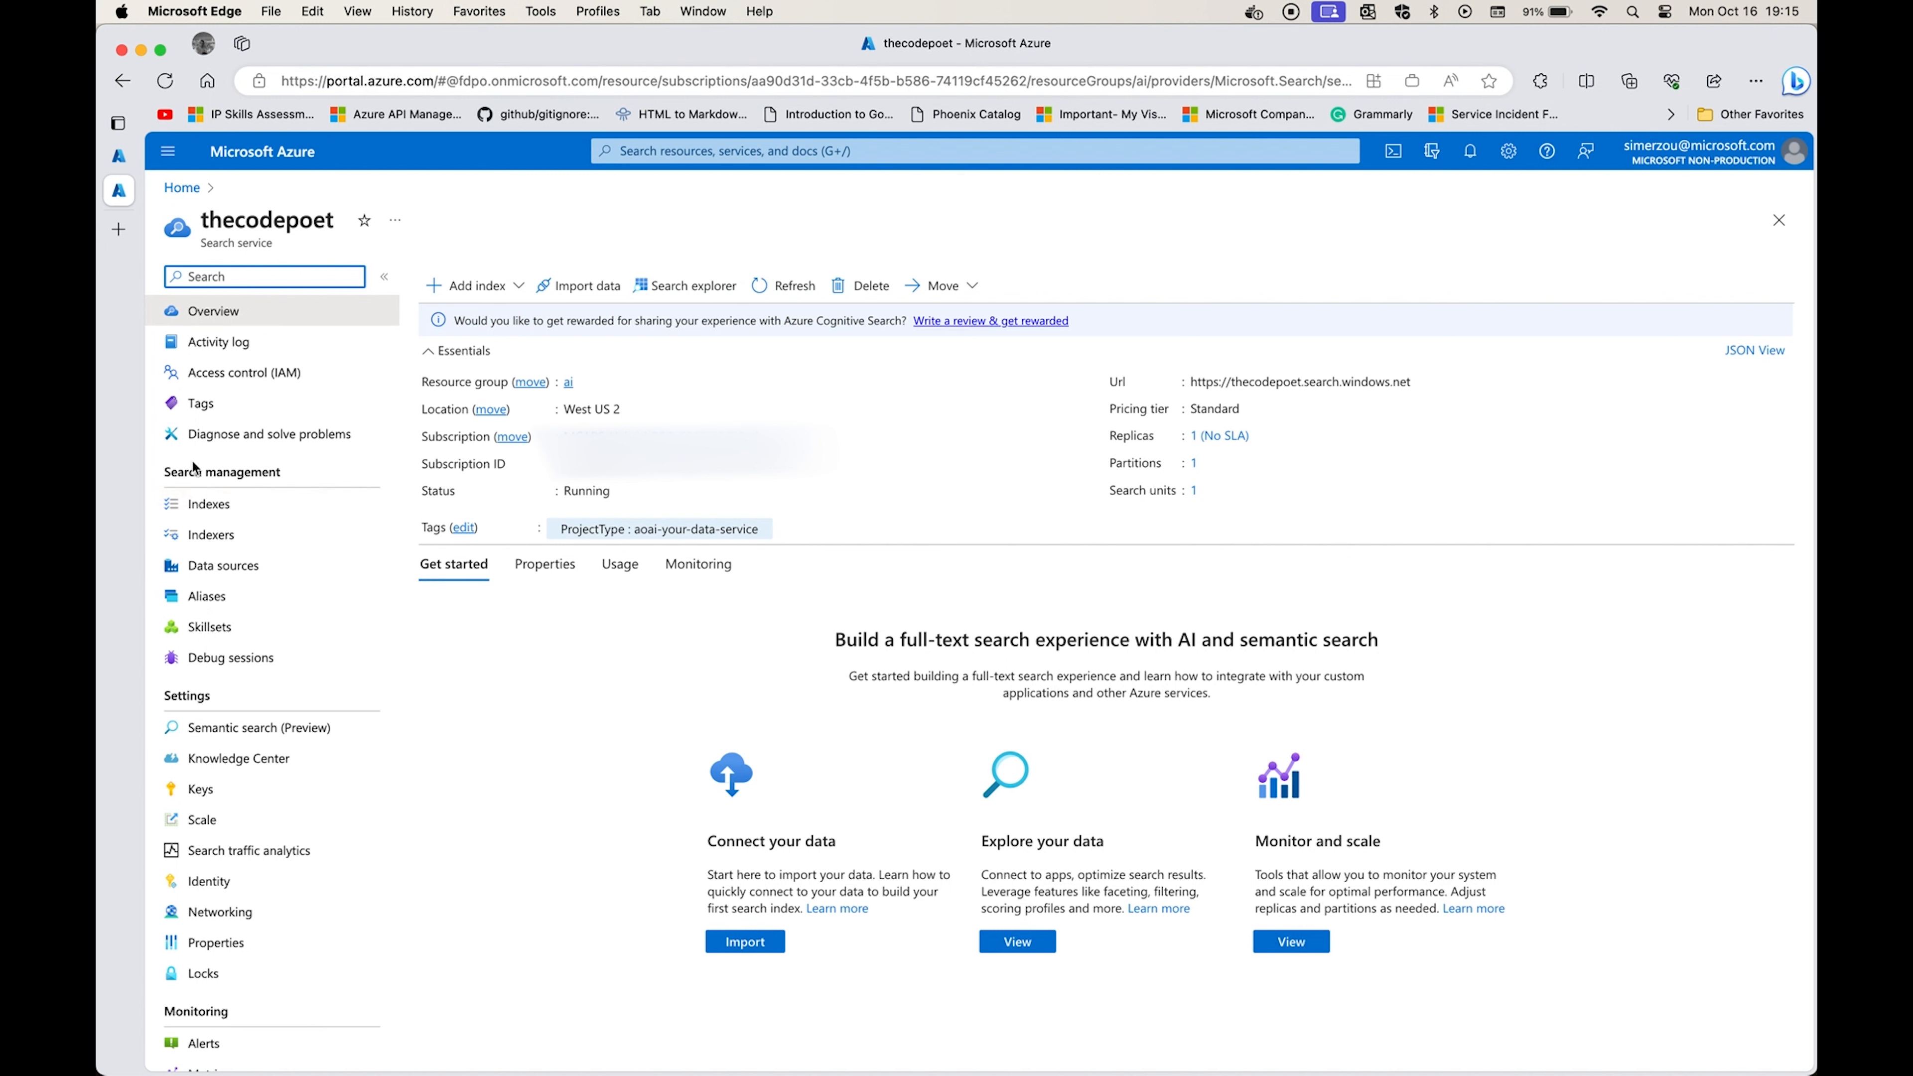
pyautogui.click(230, 569)
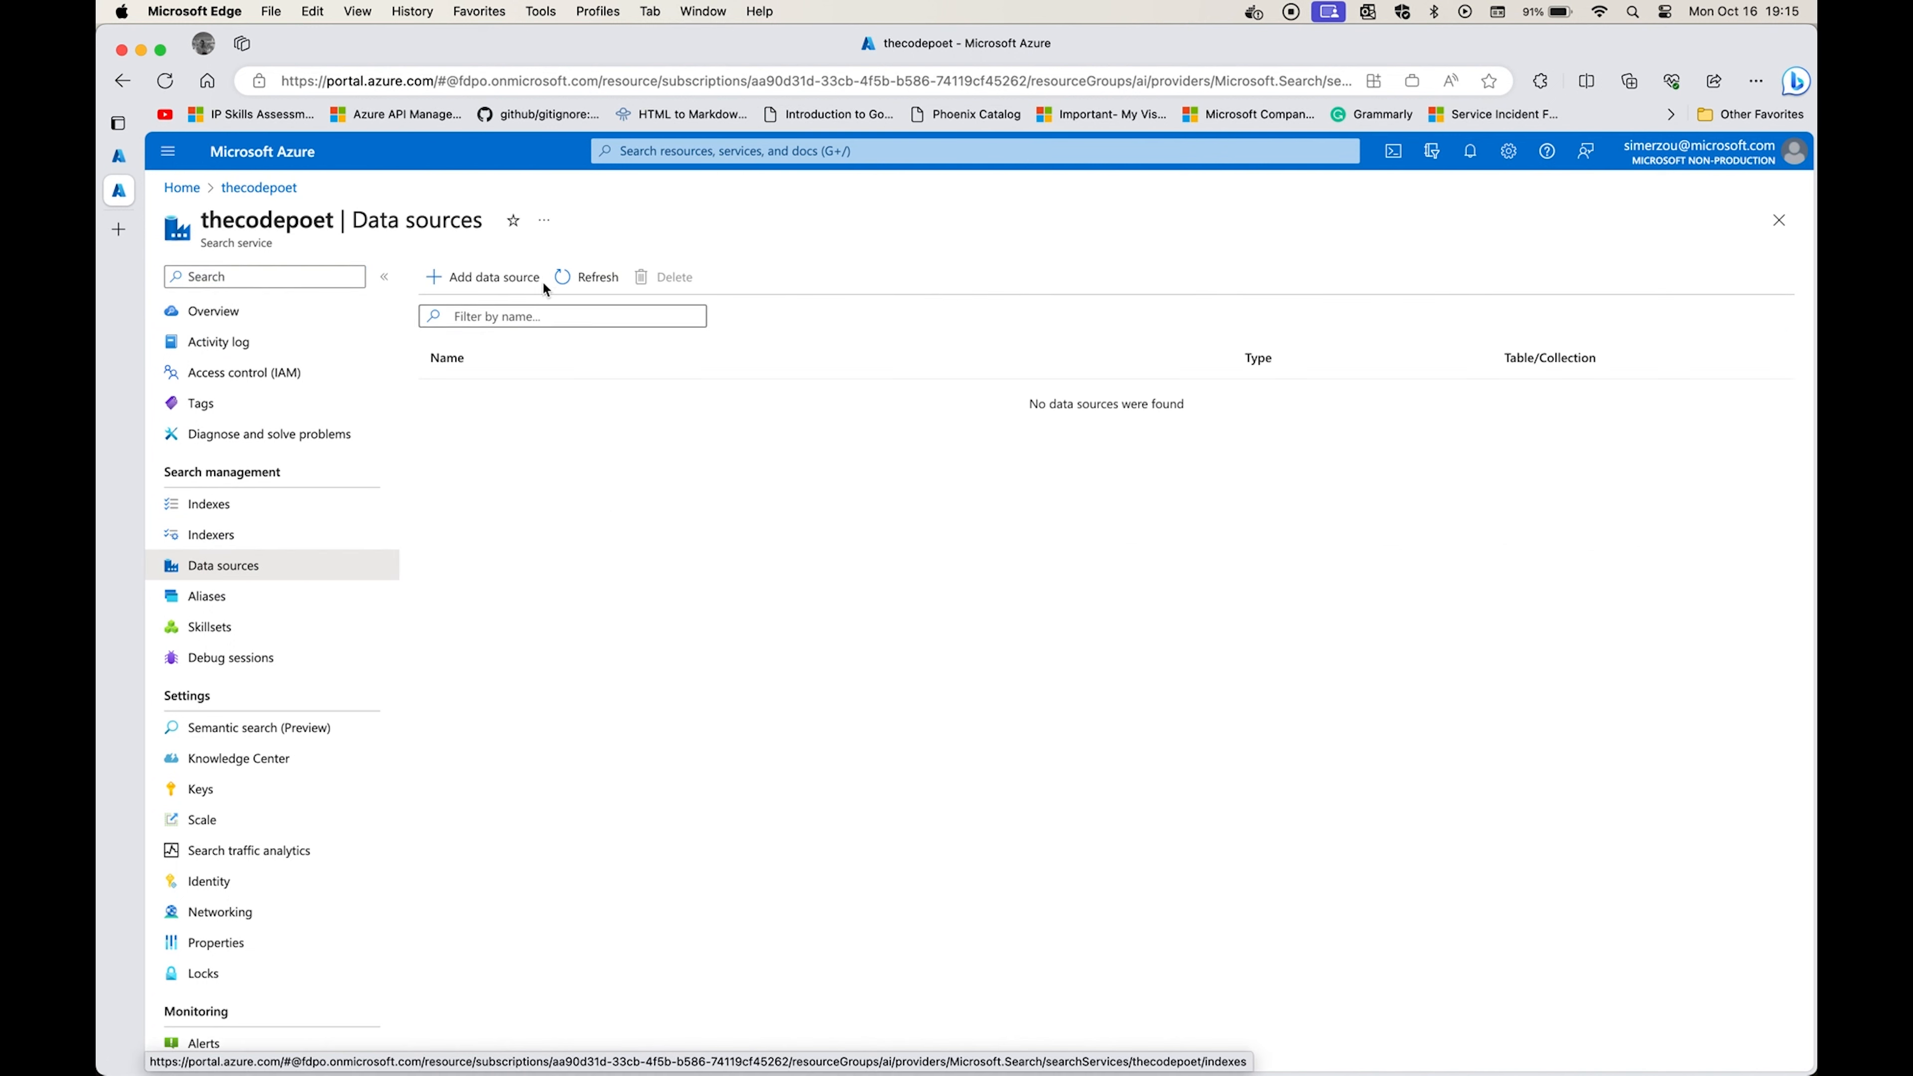
pyautogui.click(490, 277)
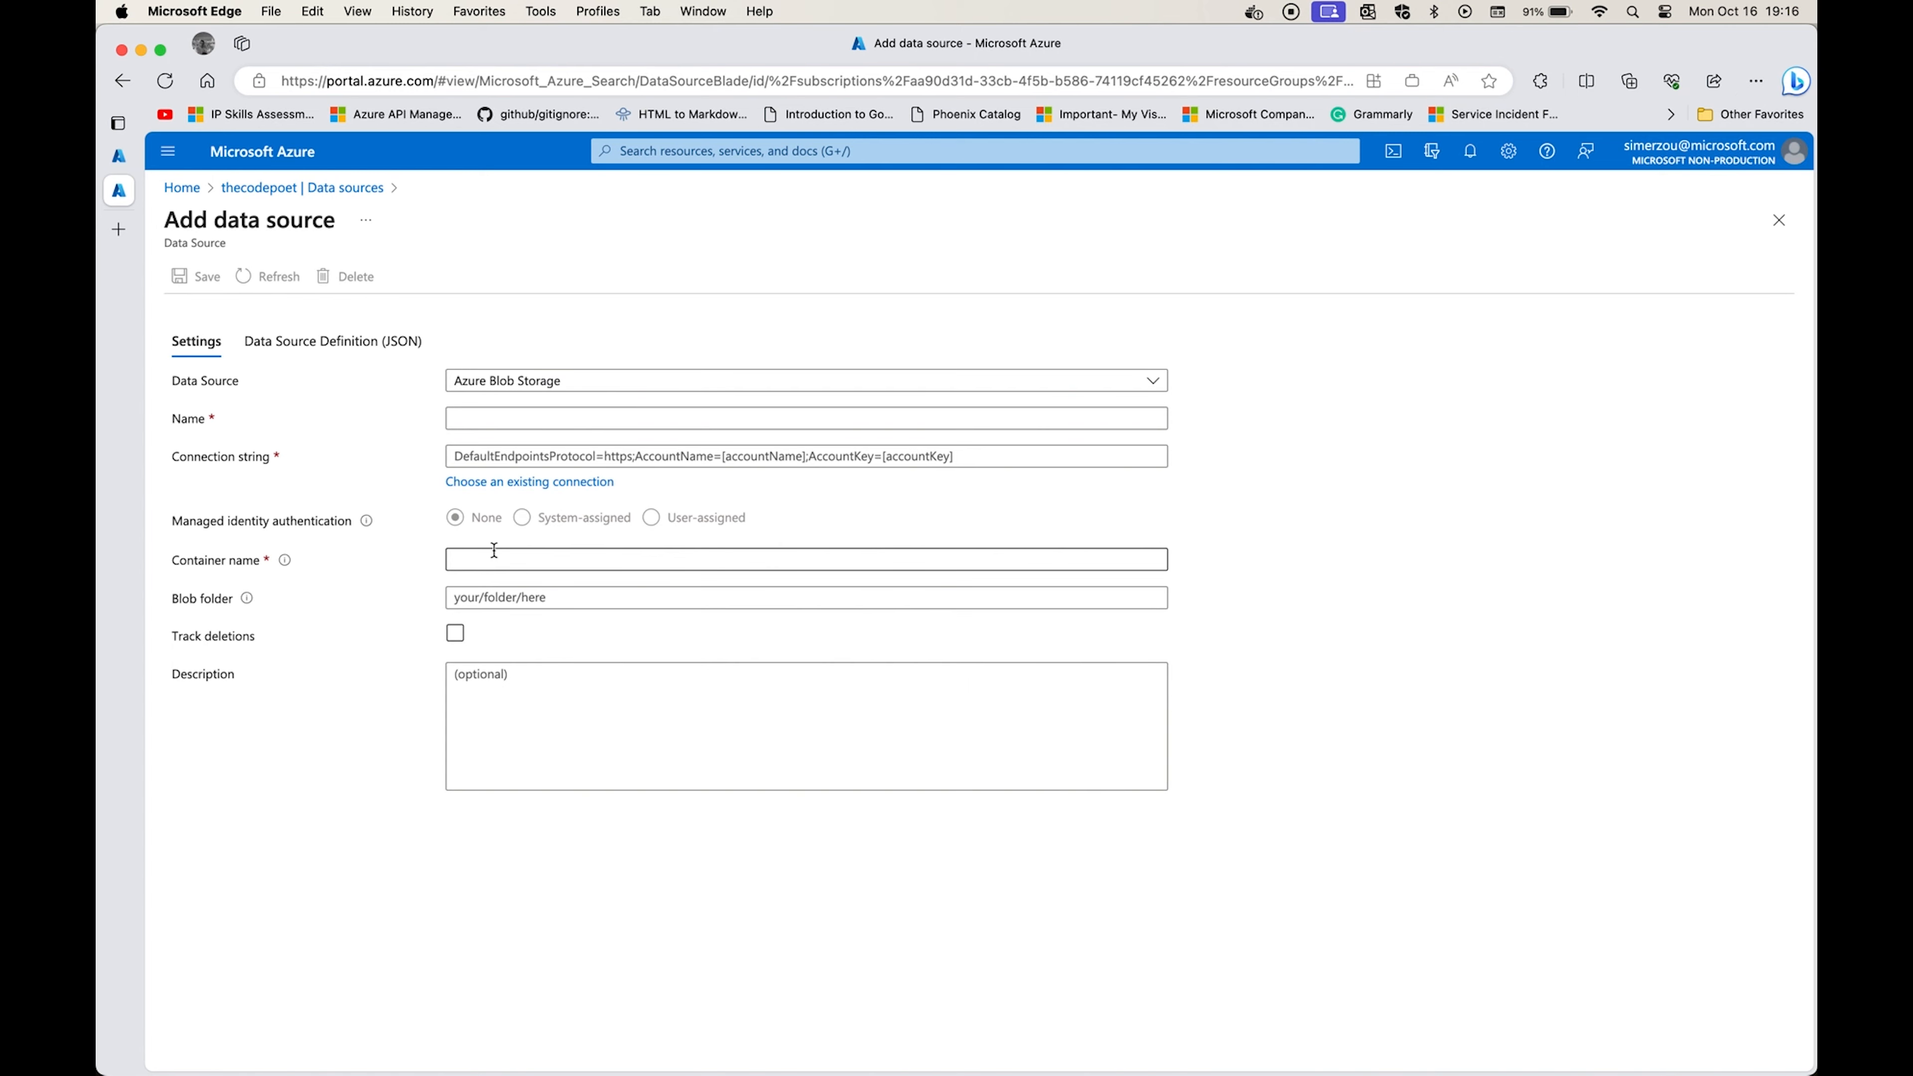
# Open the Azure portal home in a separate browser tab, signed in with the Microsoft work account.
pyautogui.click(292, 164)
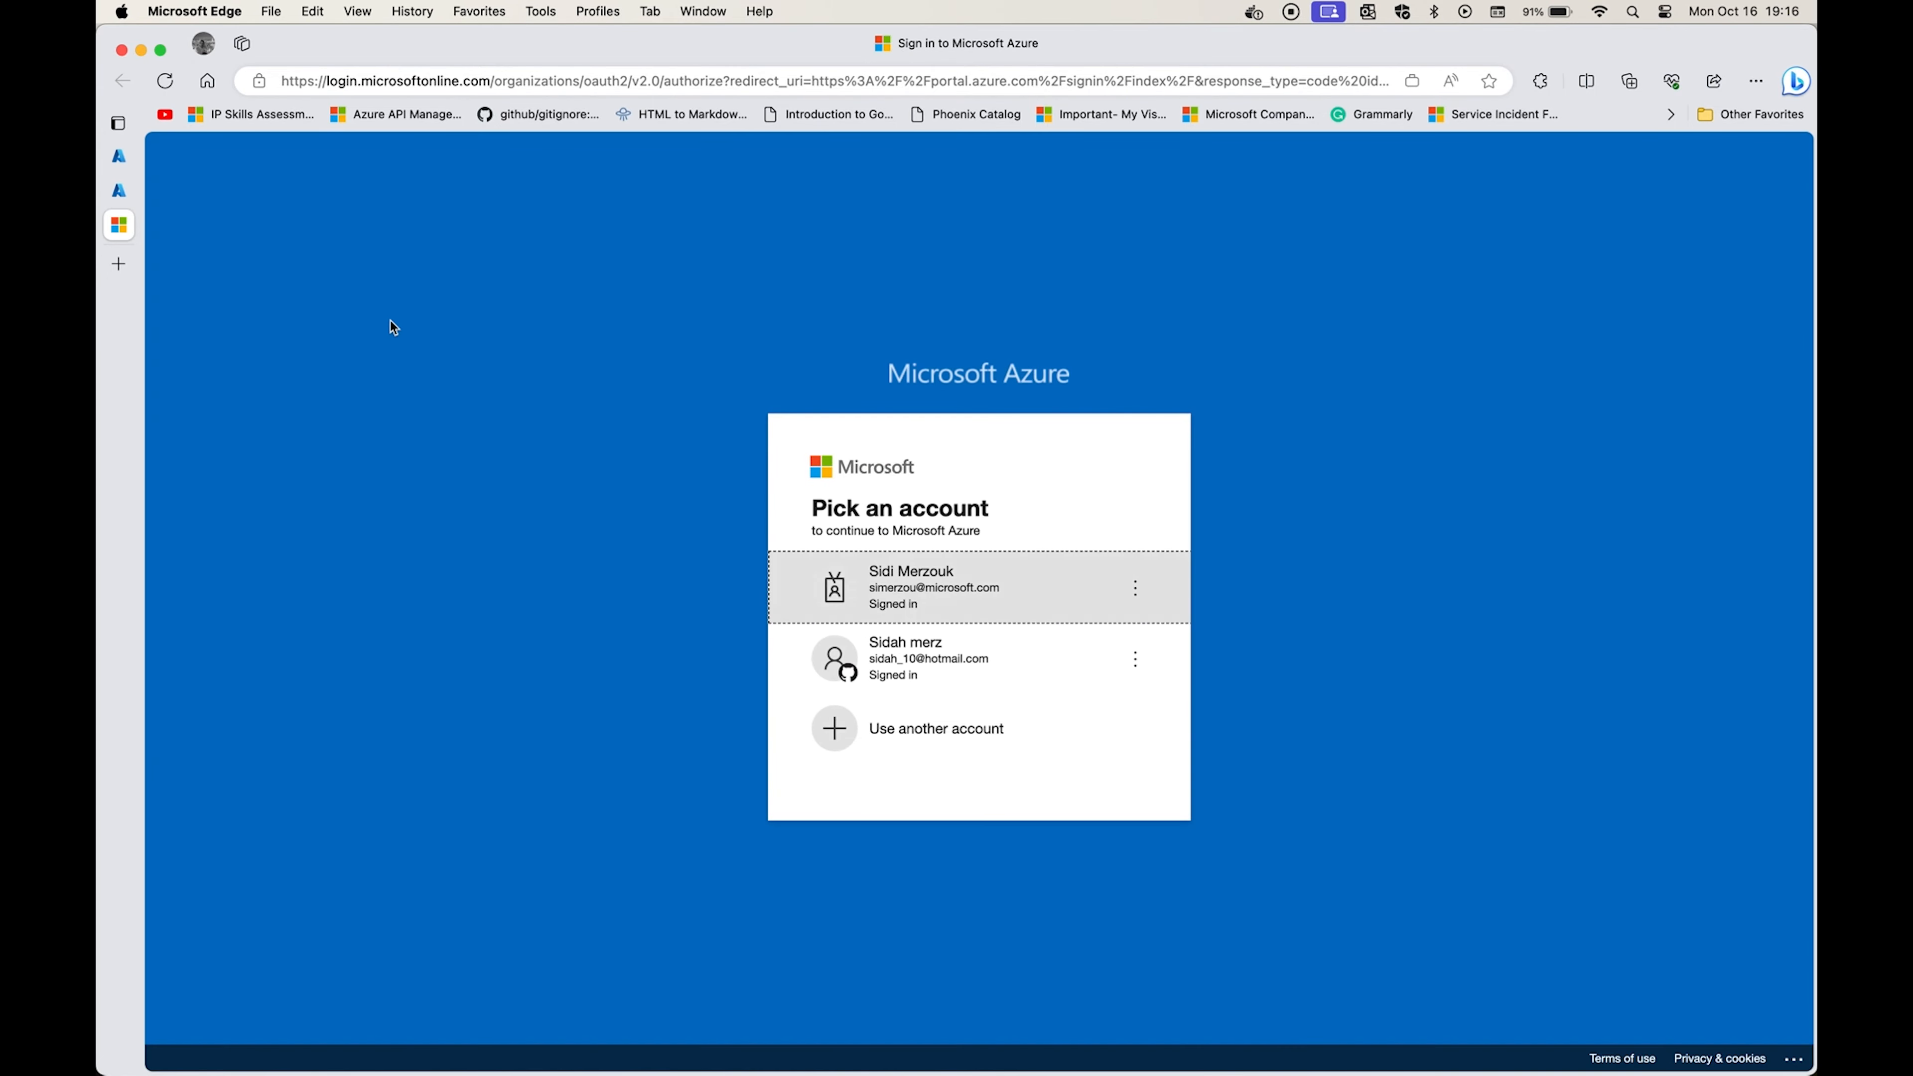
pyautogui.click(855, 565)
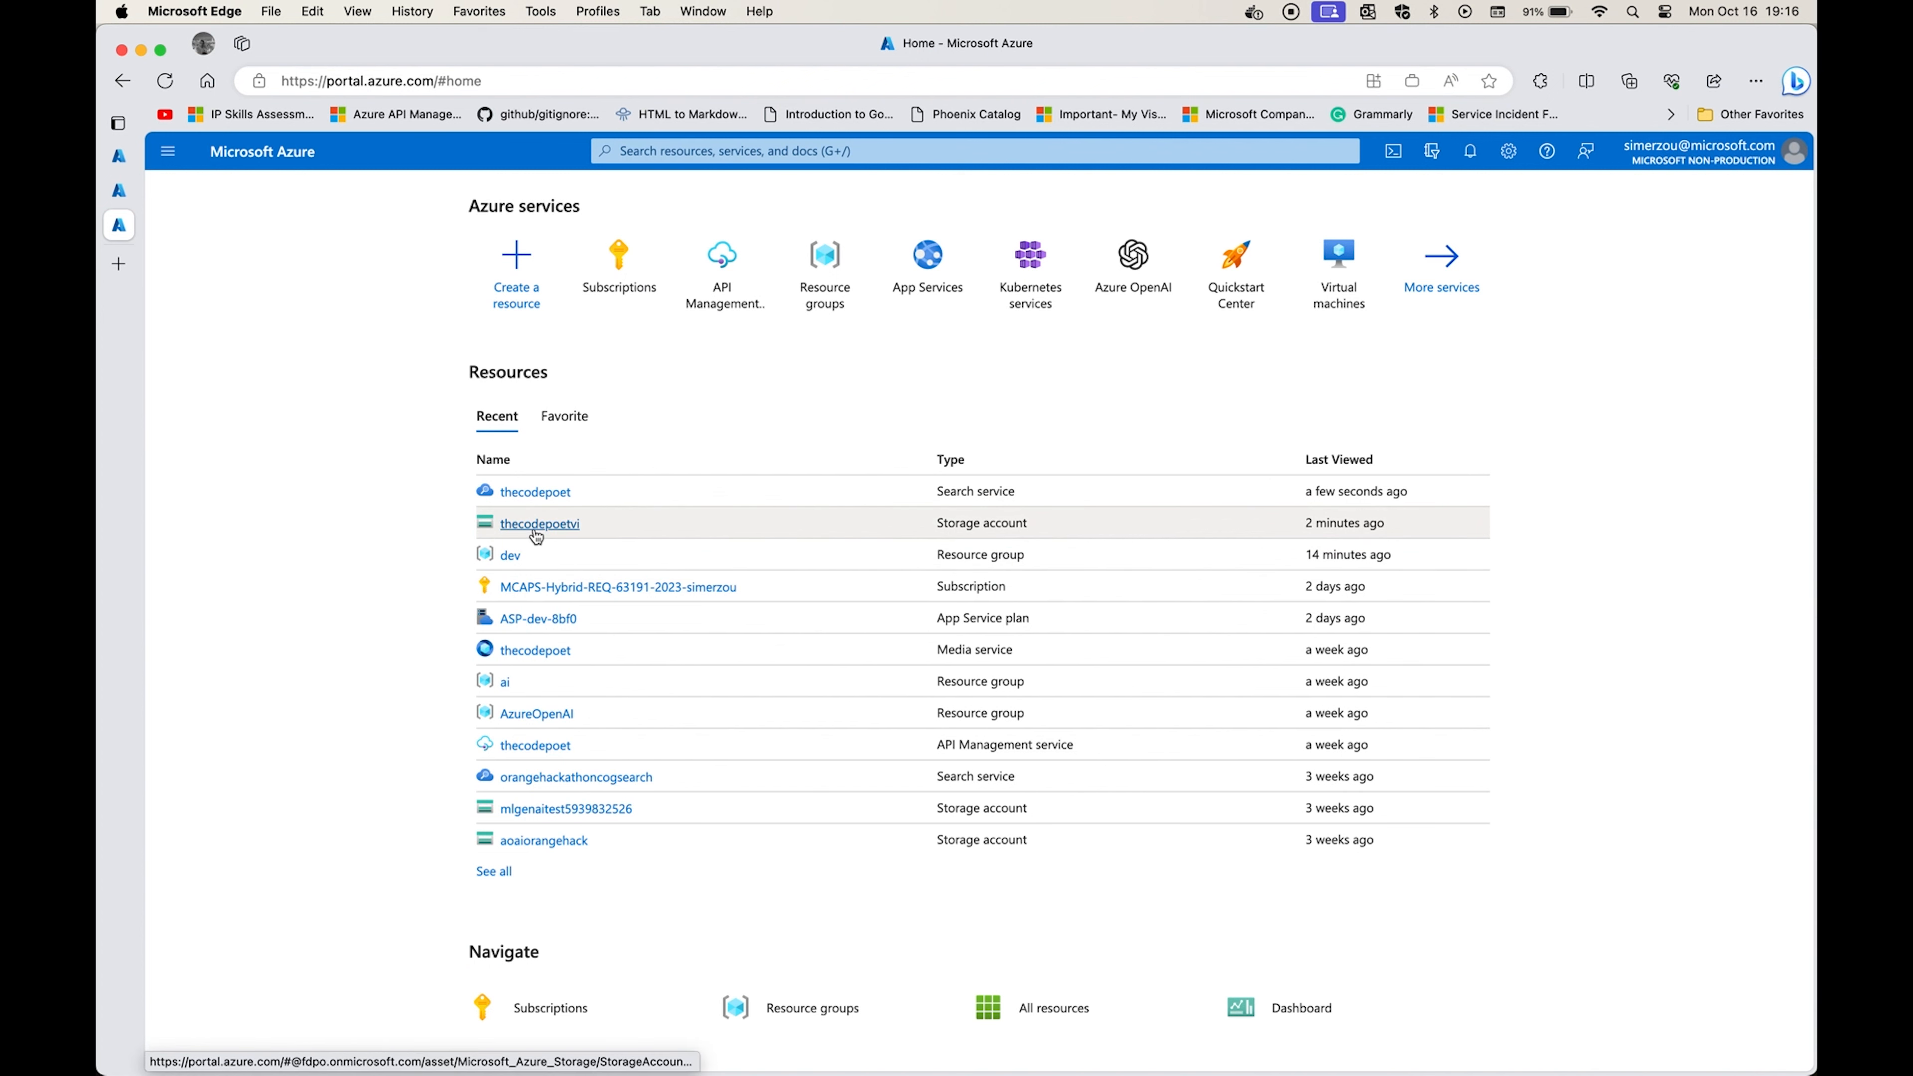
# Start creating a resource and search the marketplace for "storage account".
pyautogui.click(512, 285)
pyautogui.write('storage accoun')
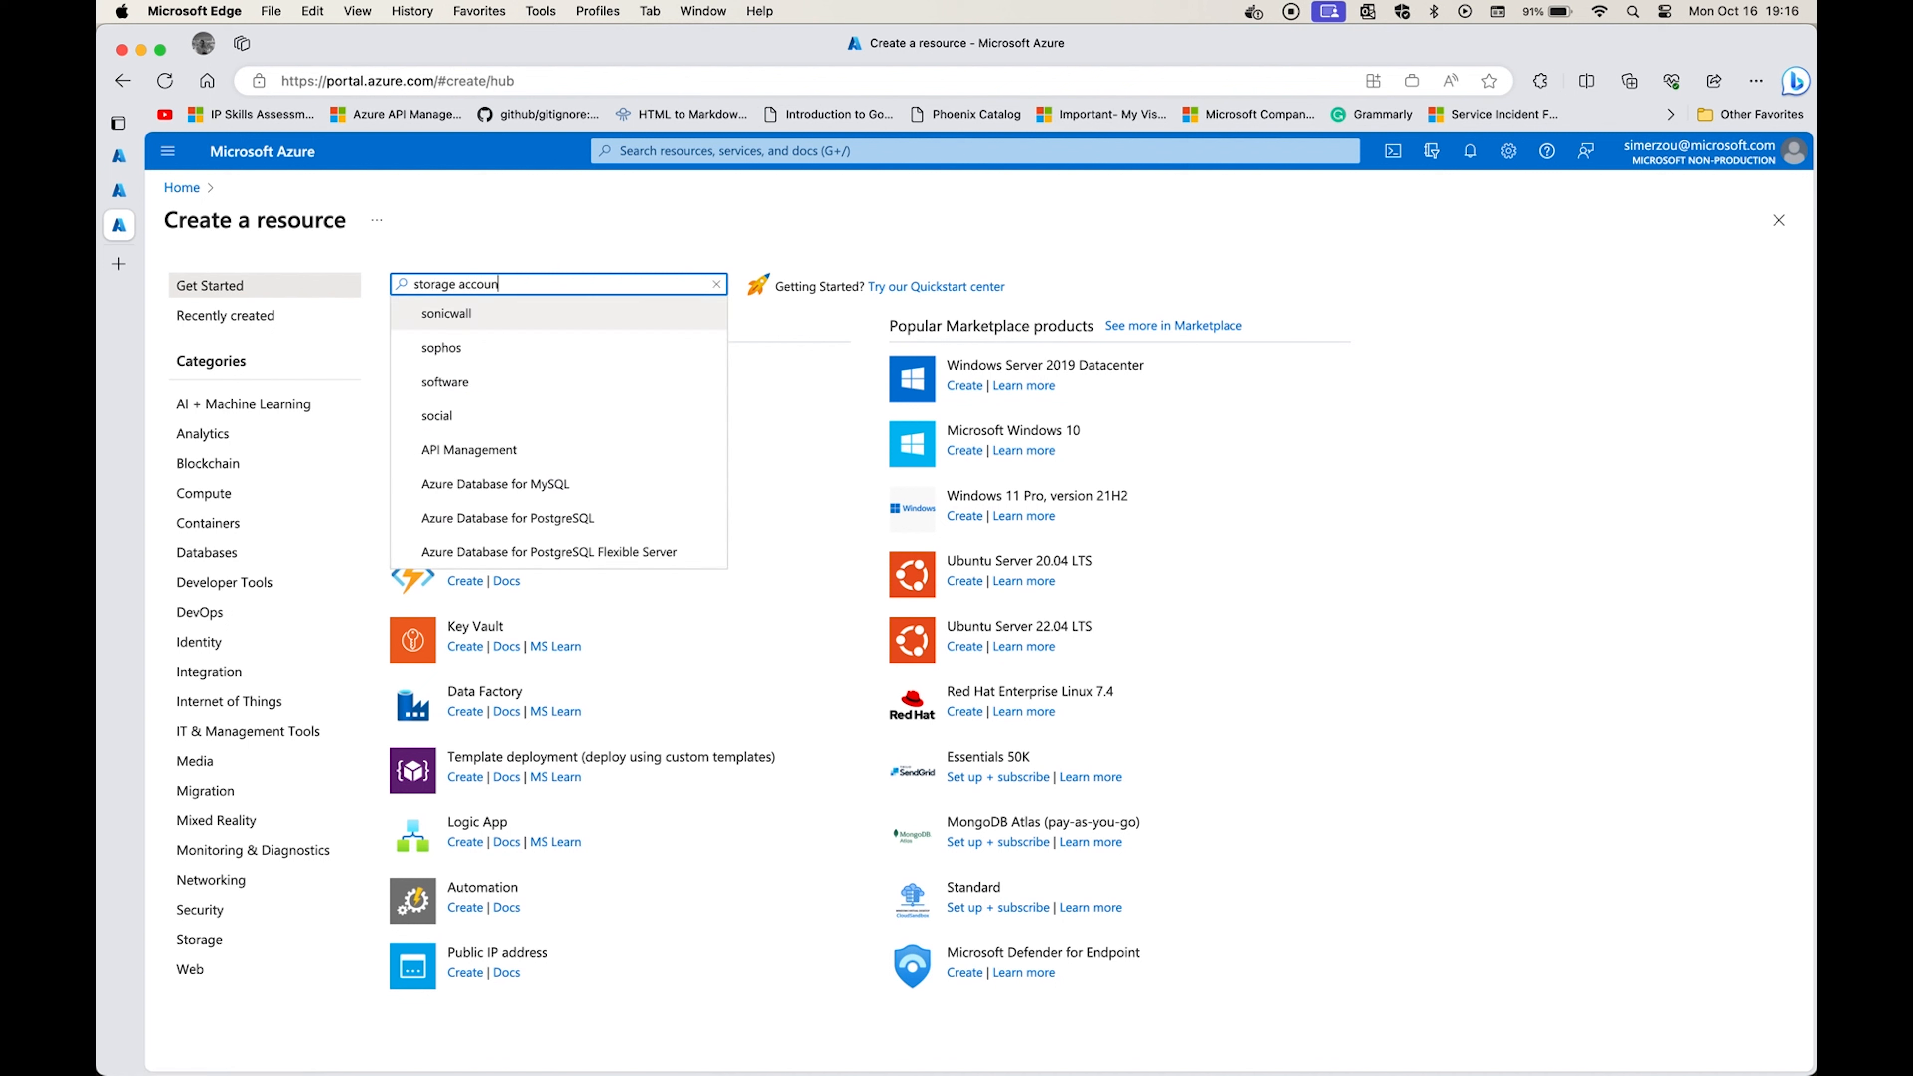
pyautogui.write('t')
pyautogui.press('Return')
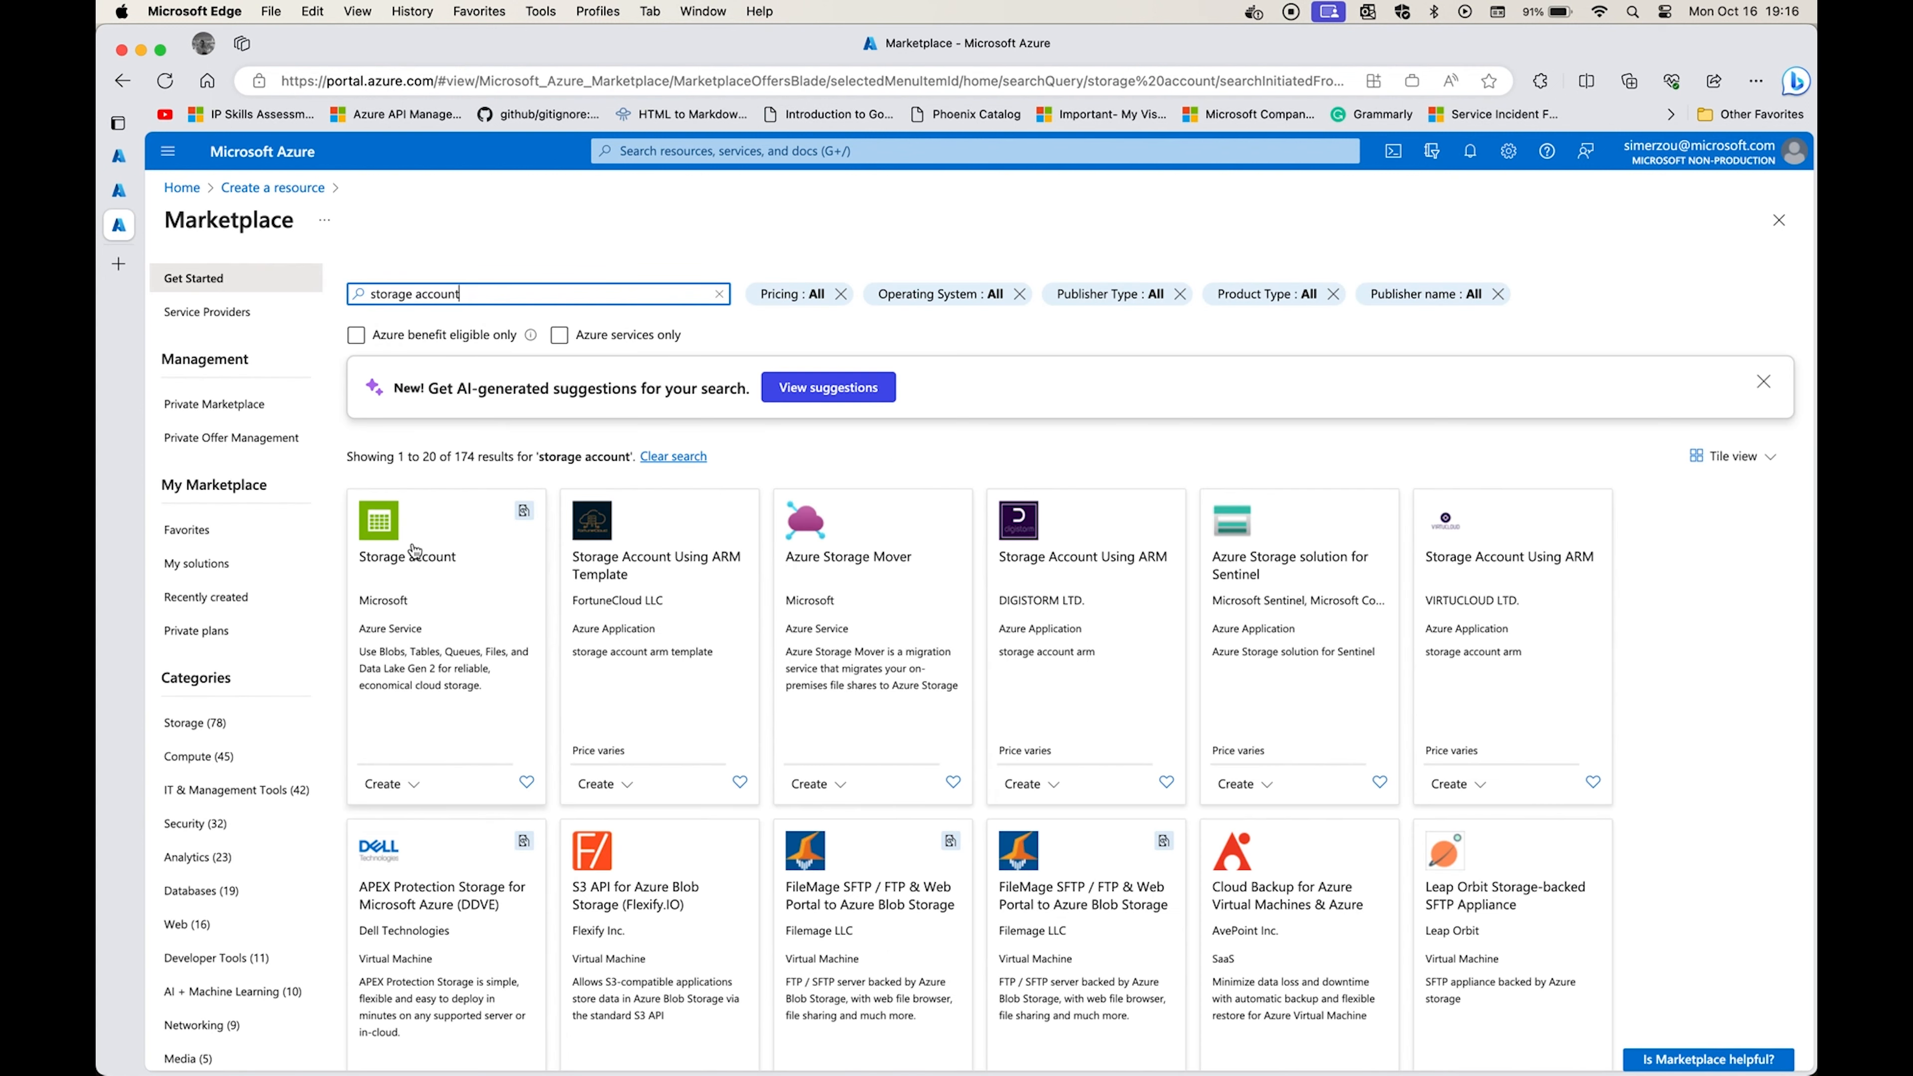
# Open the creation form for a Microsoft storage account and enter "uniquedemo" as the storage account name.
pyautogui.click(448, 557)
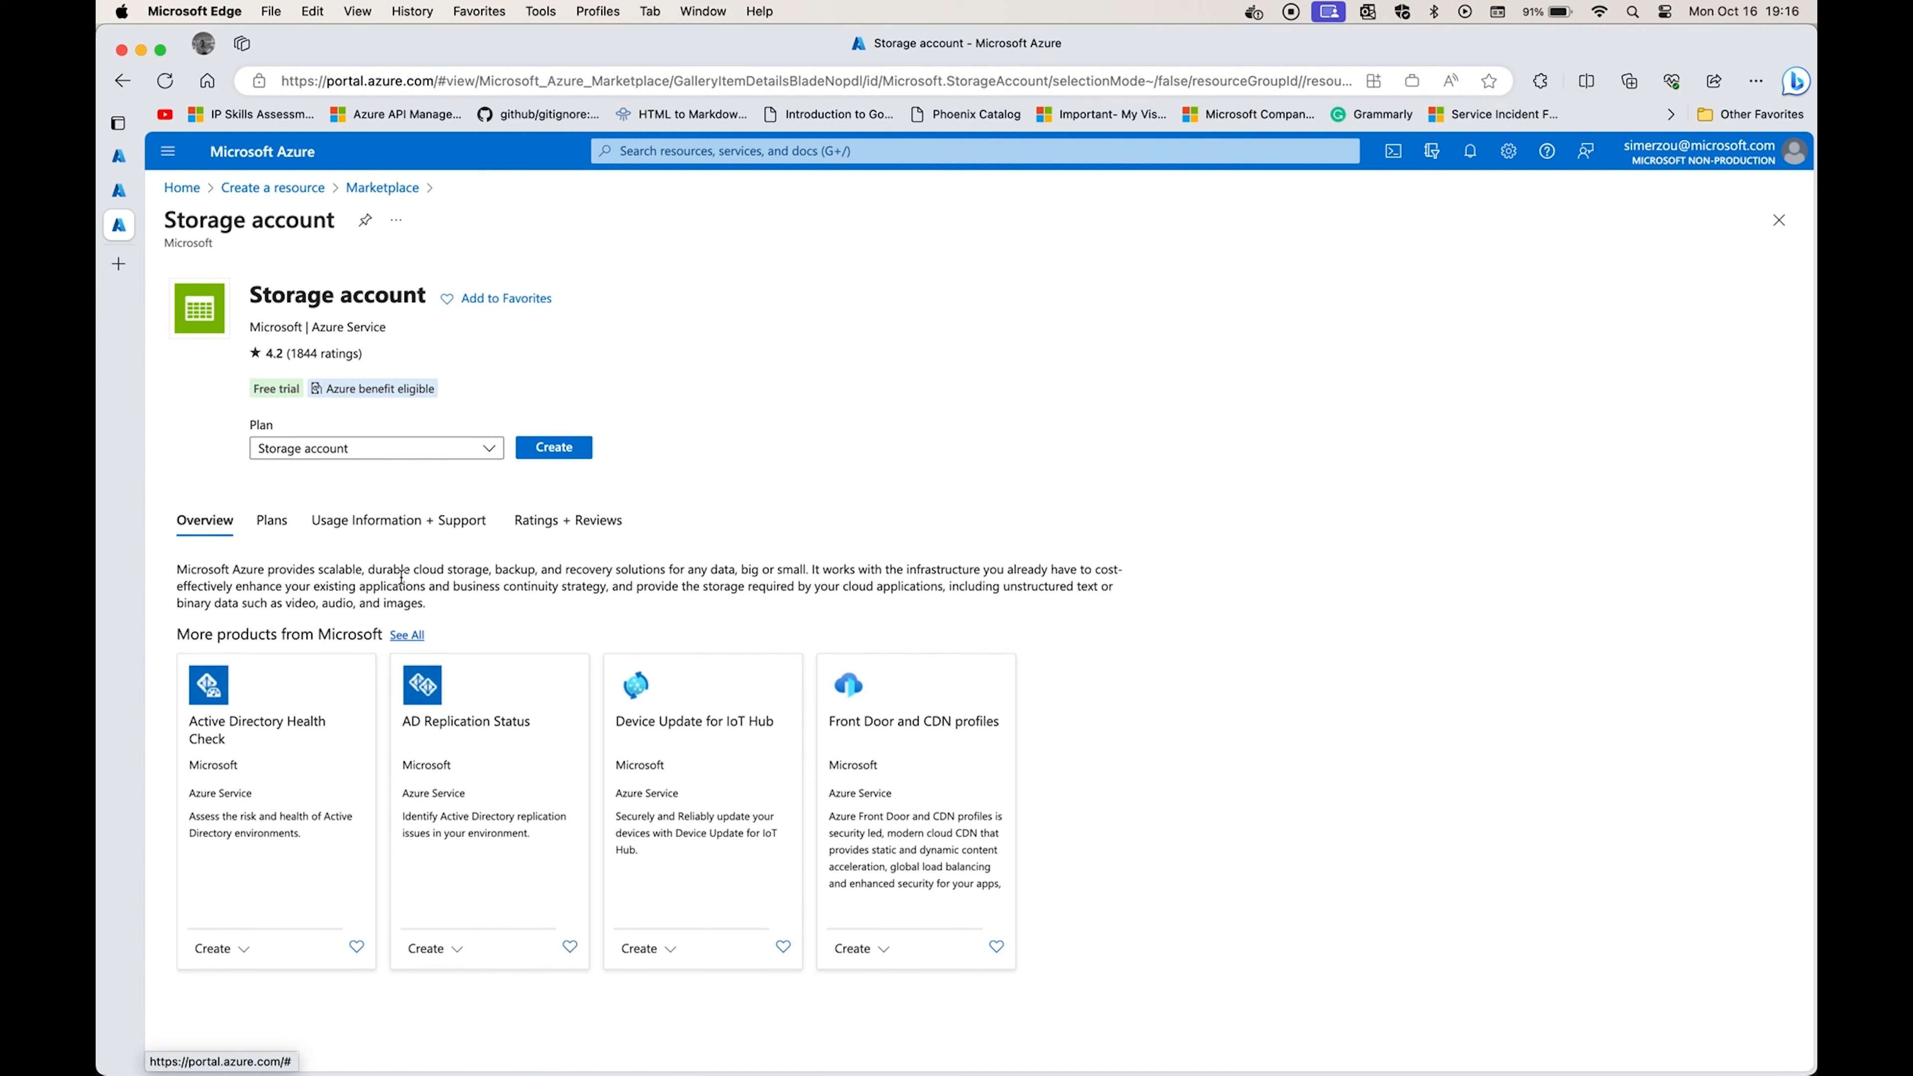
pyautogui.click(547, 454)
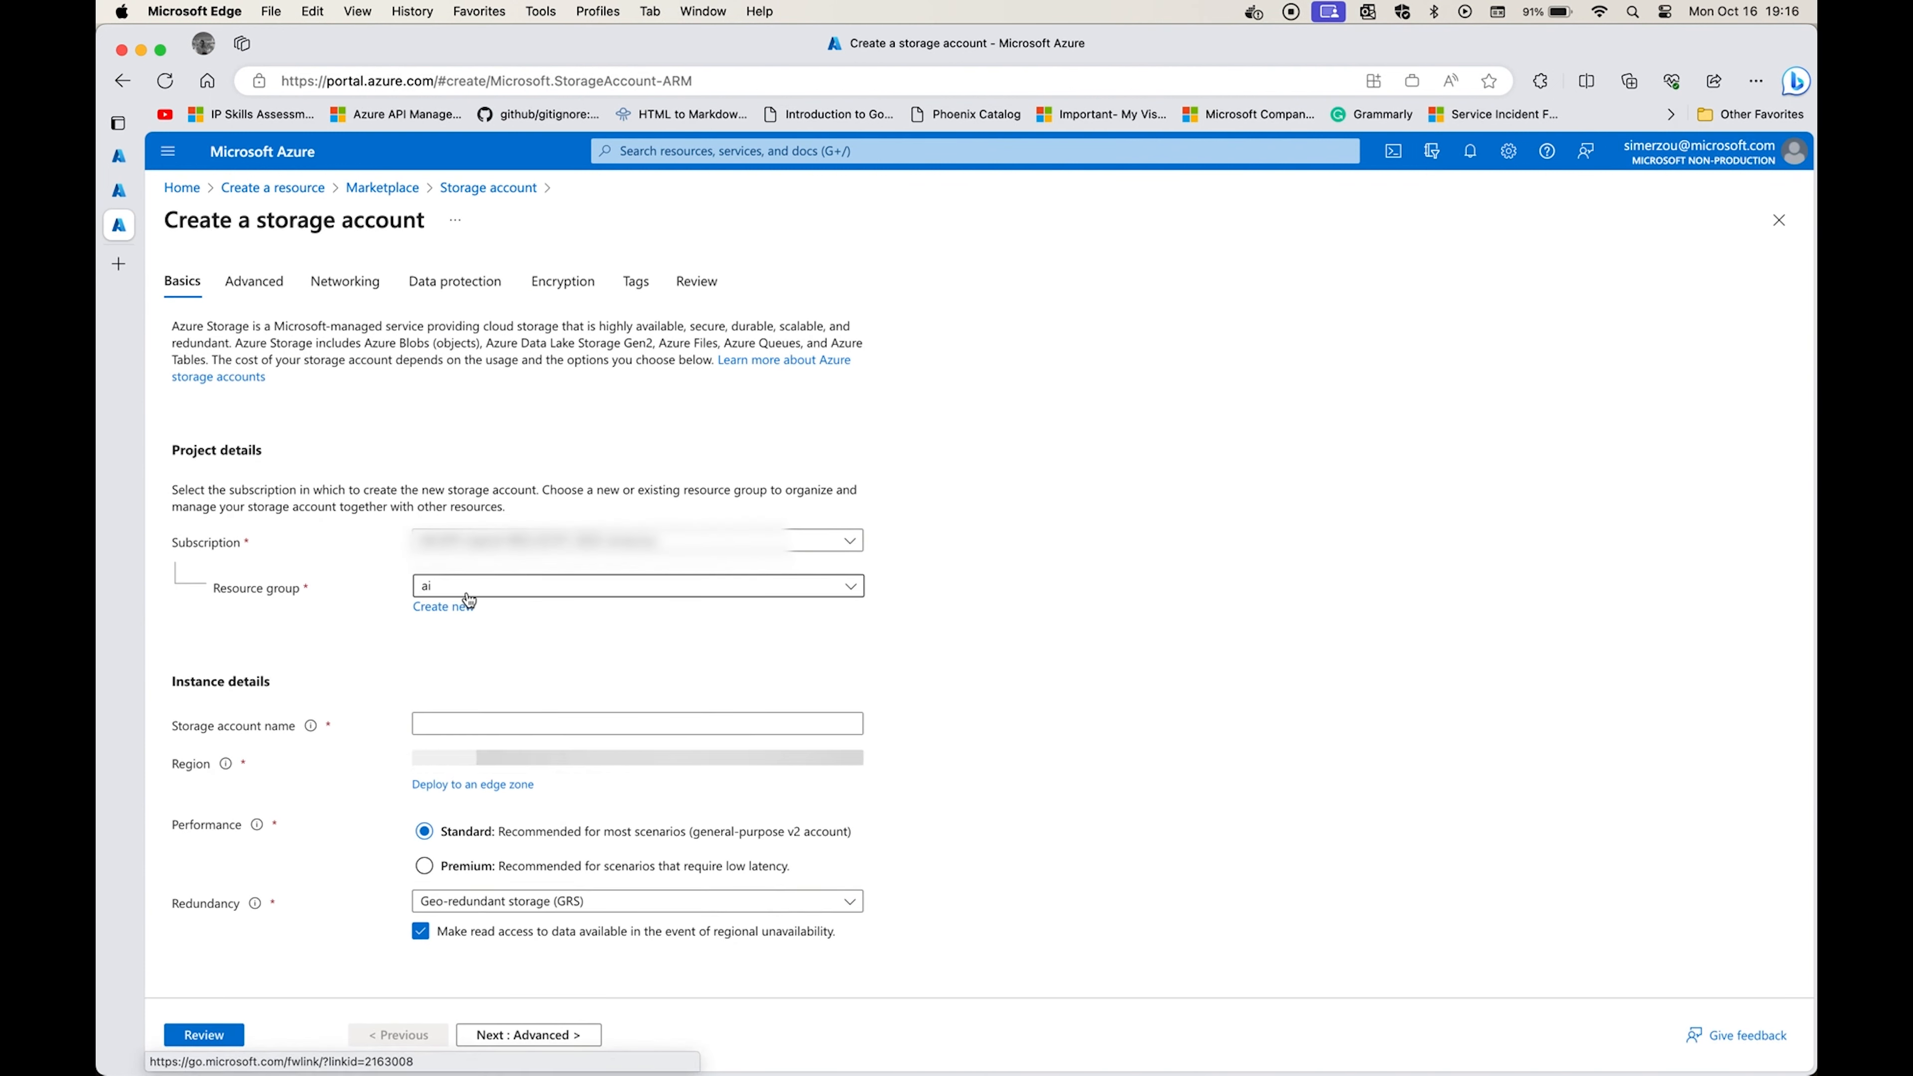
pyautogui.click(452, 721)
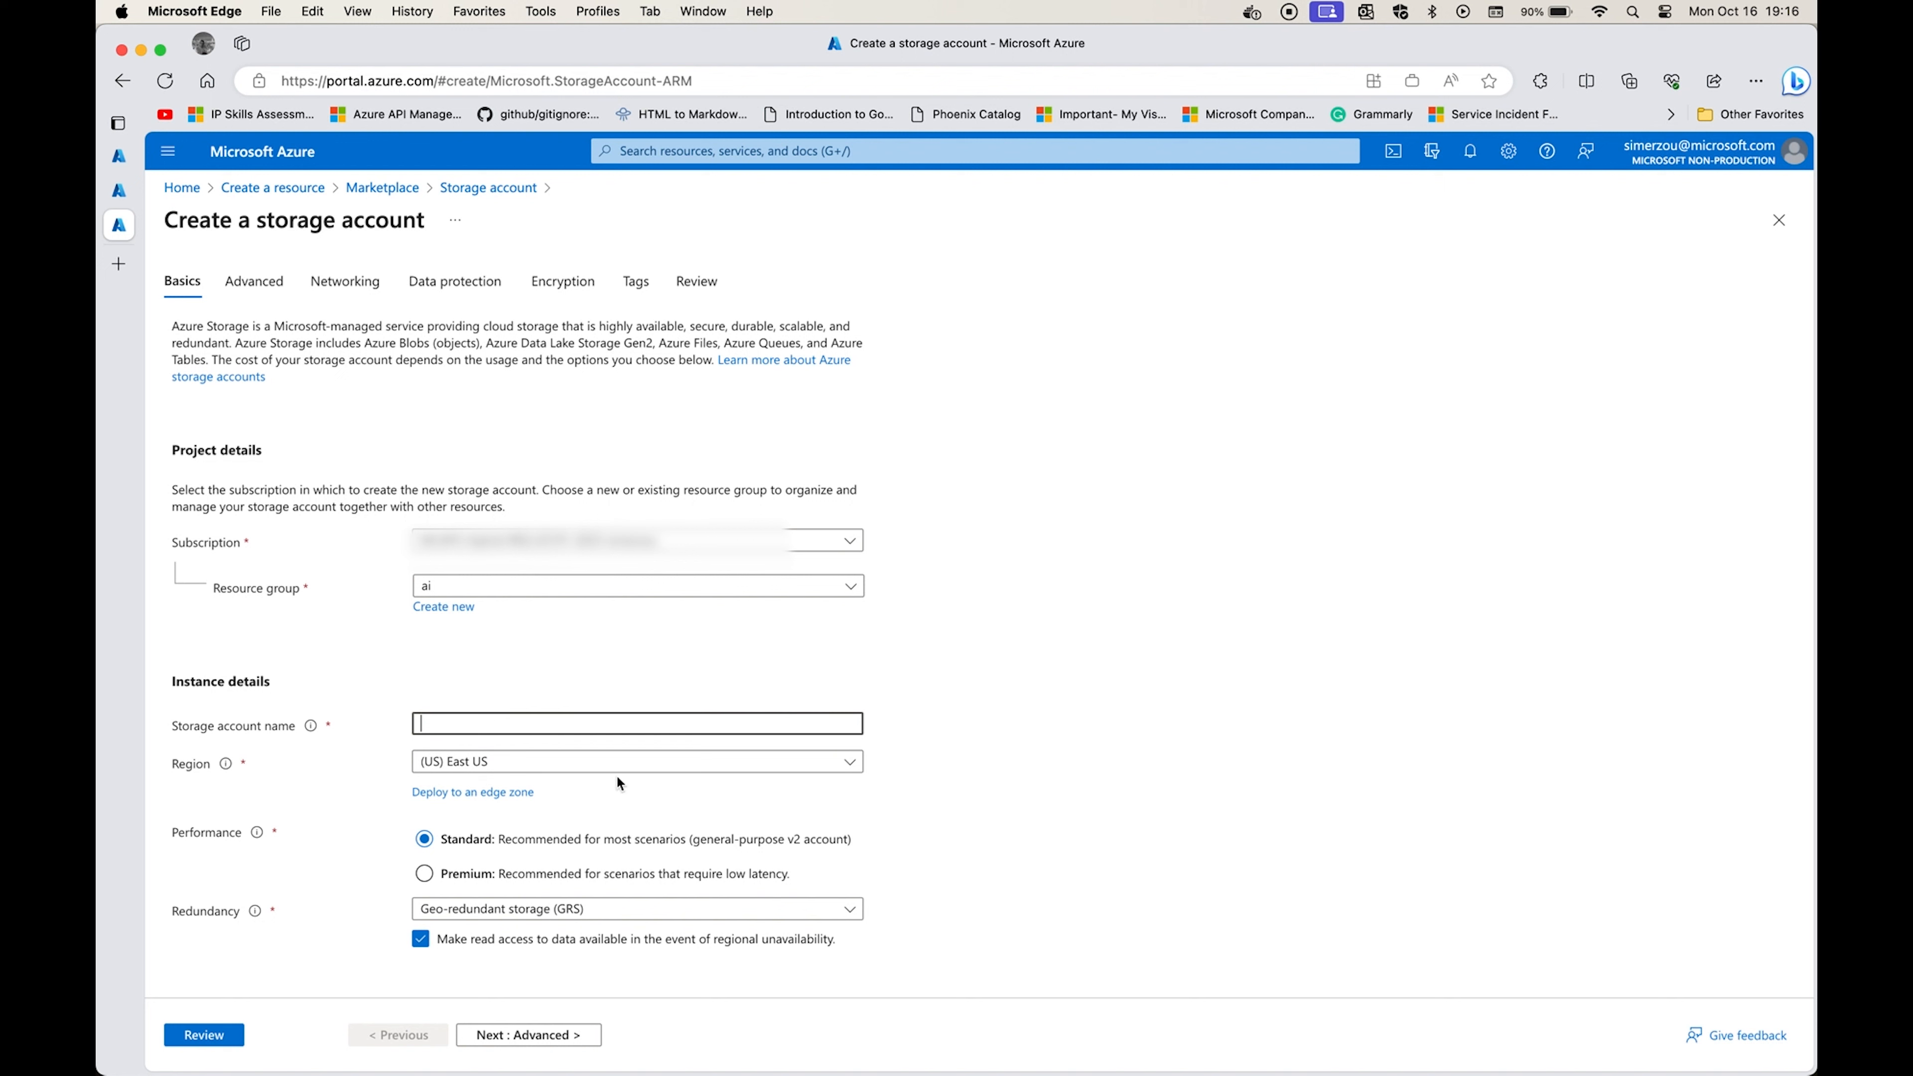
pyautogui.write('unique')
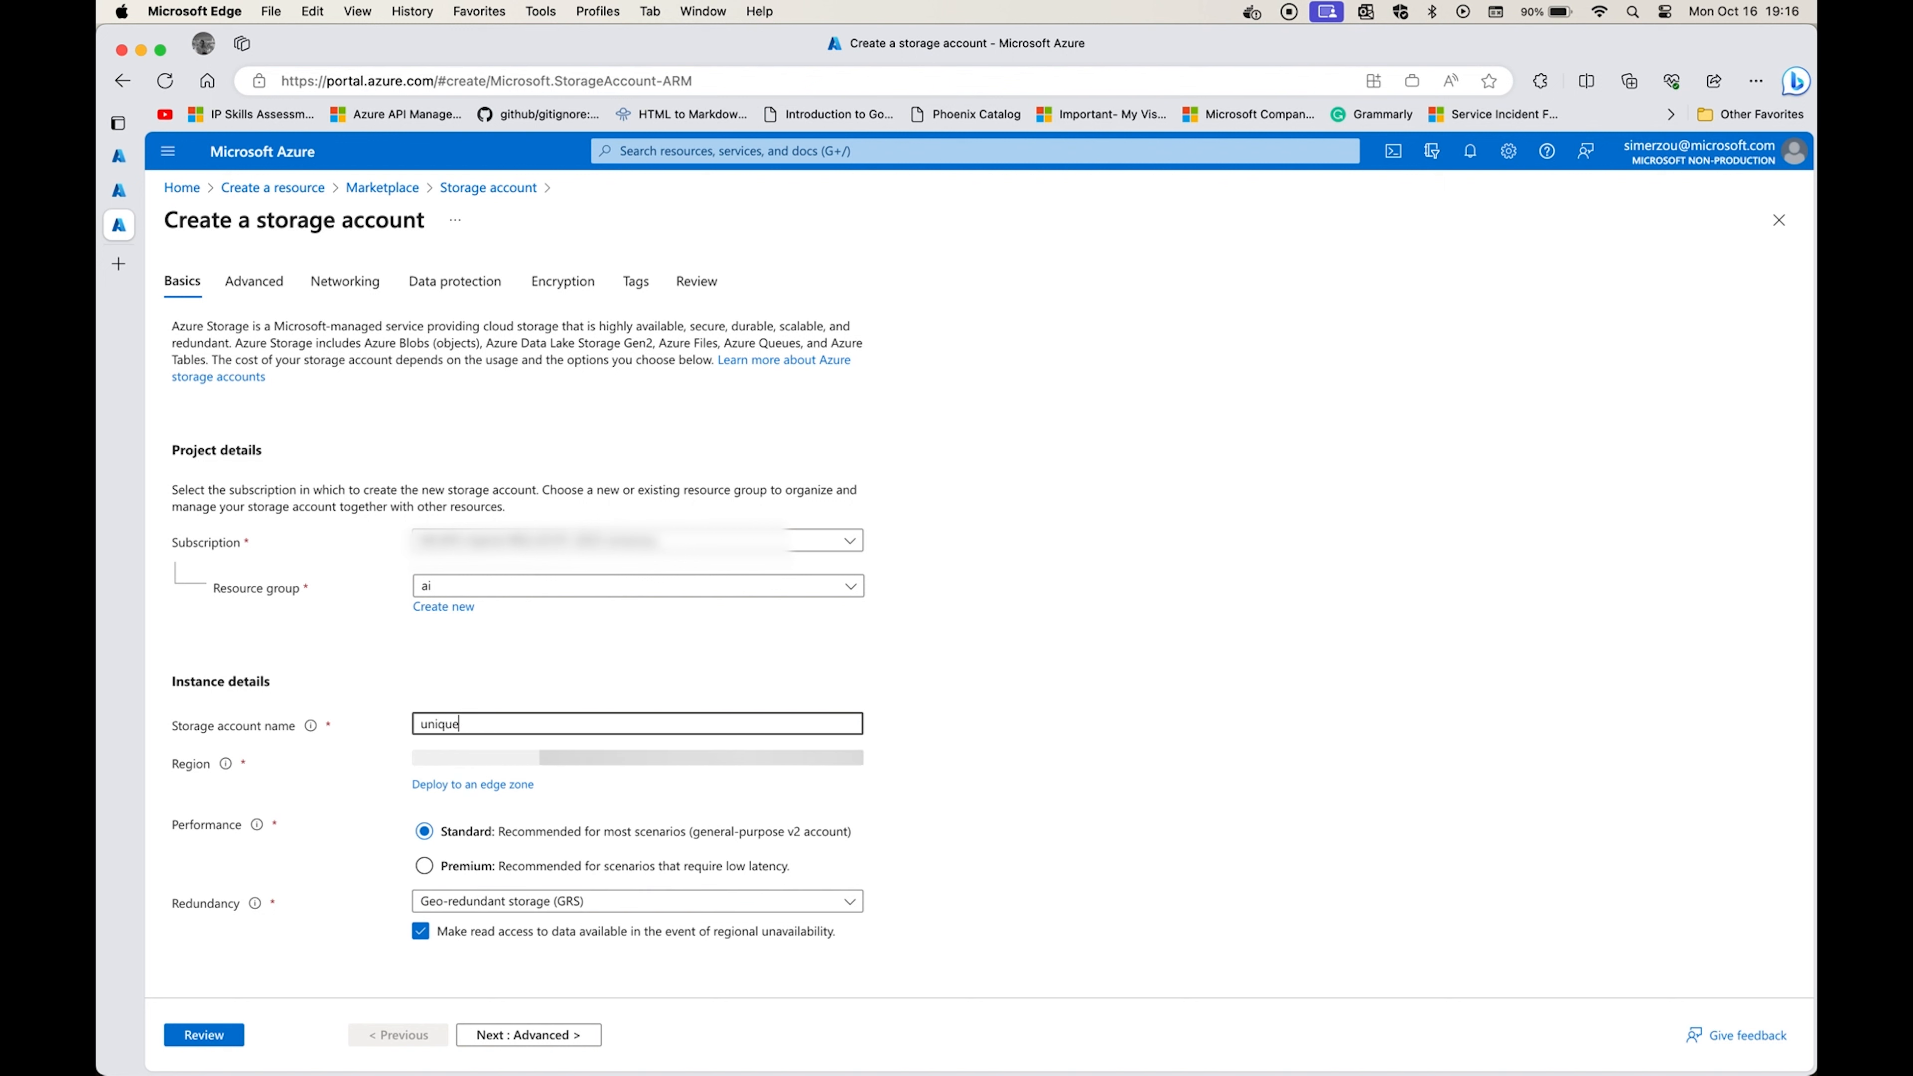
pyautogui.write('demo')
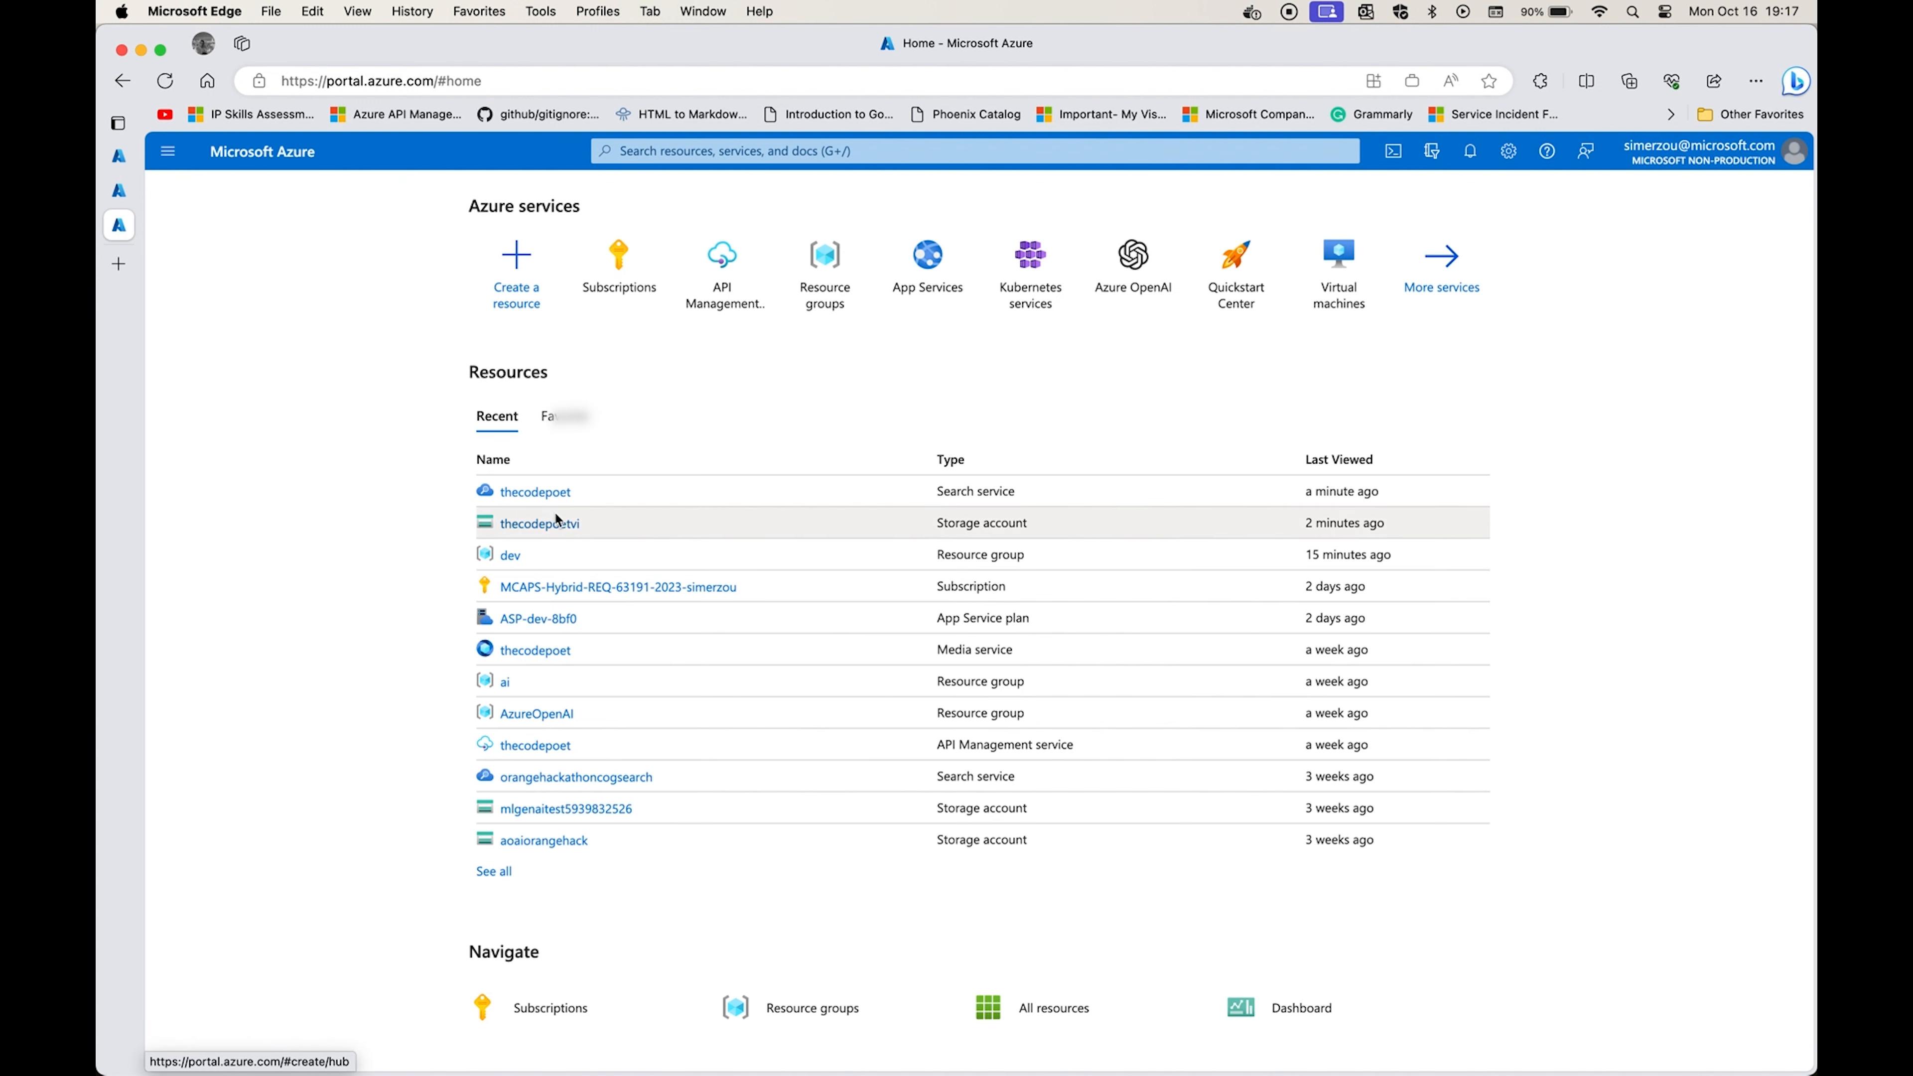
# Open the grey container in the thecodepoetvi storage account, view its blob upload form, and close that form.
pyautogui.click(555, 513)
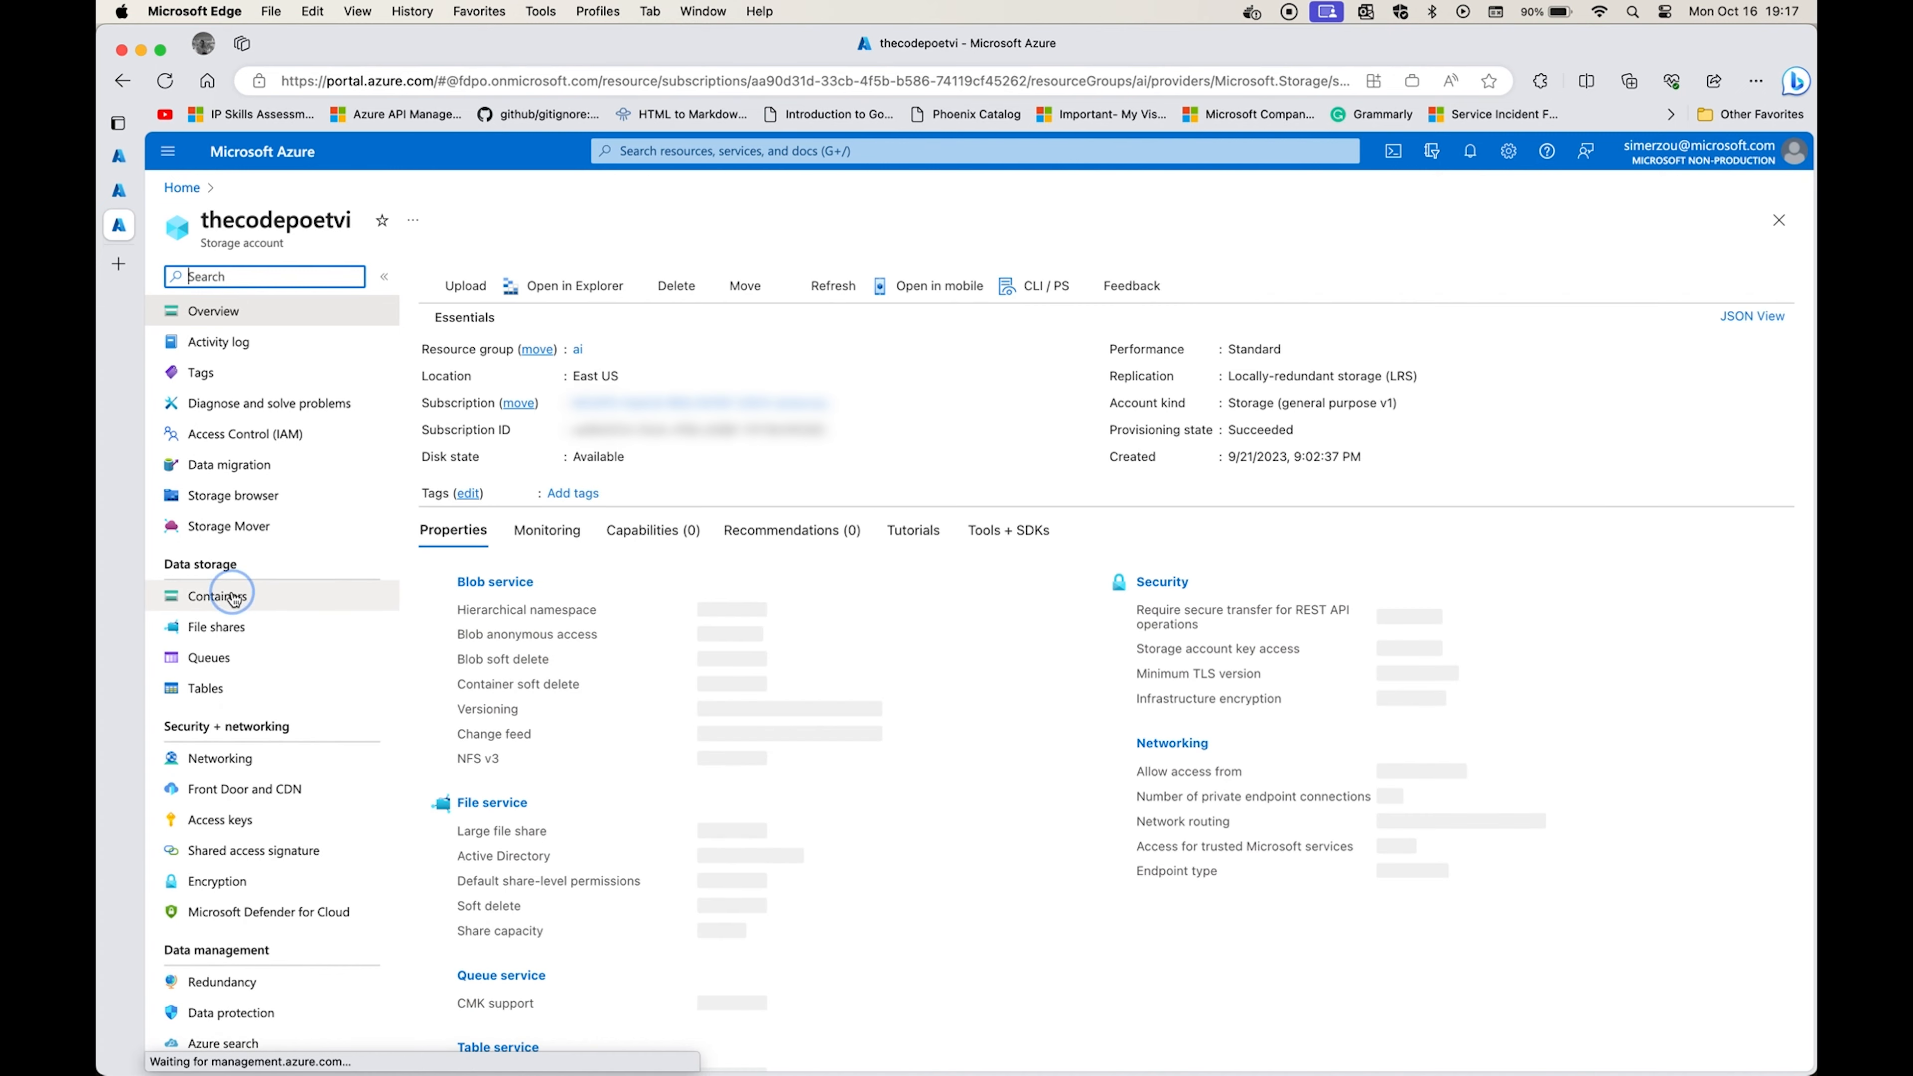
pyautogui.click(182, 603)
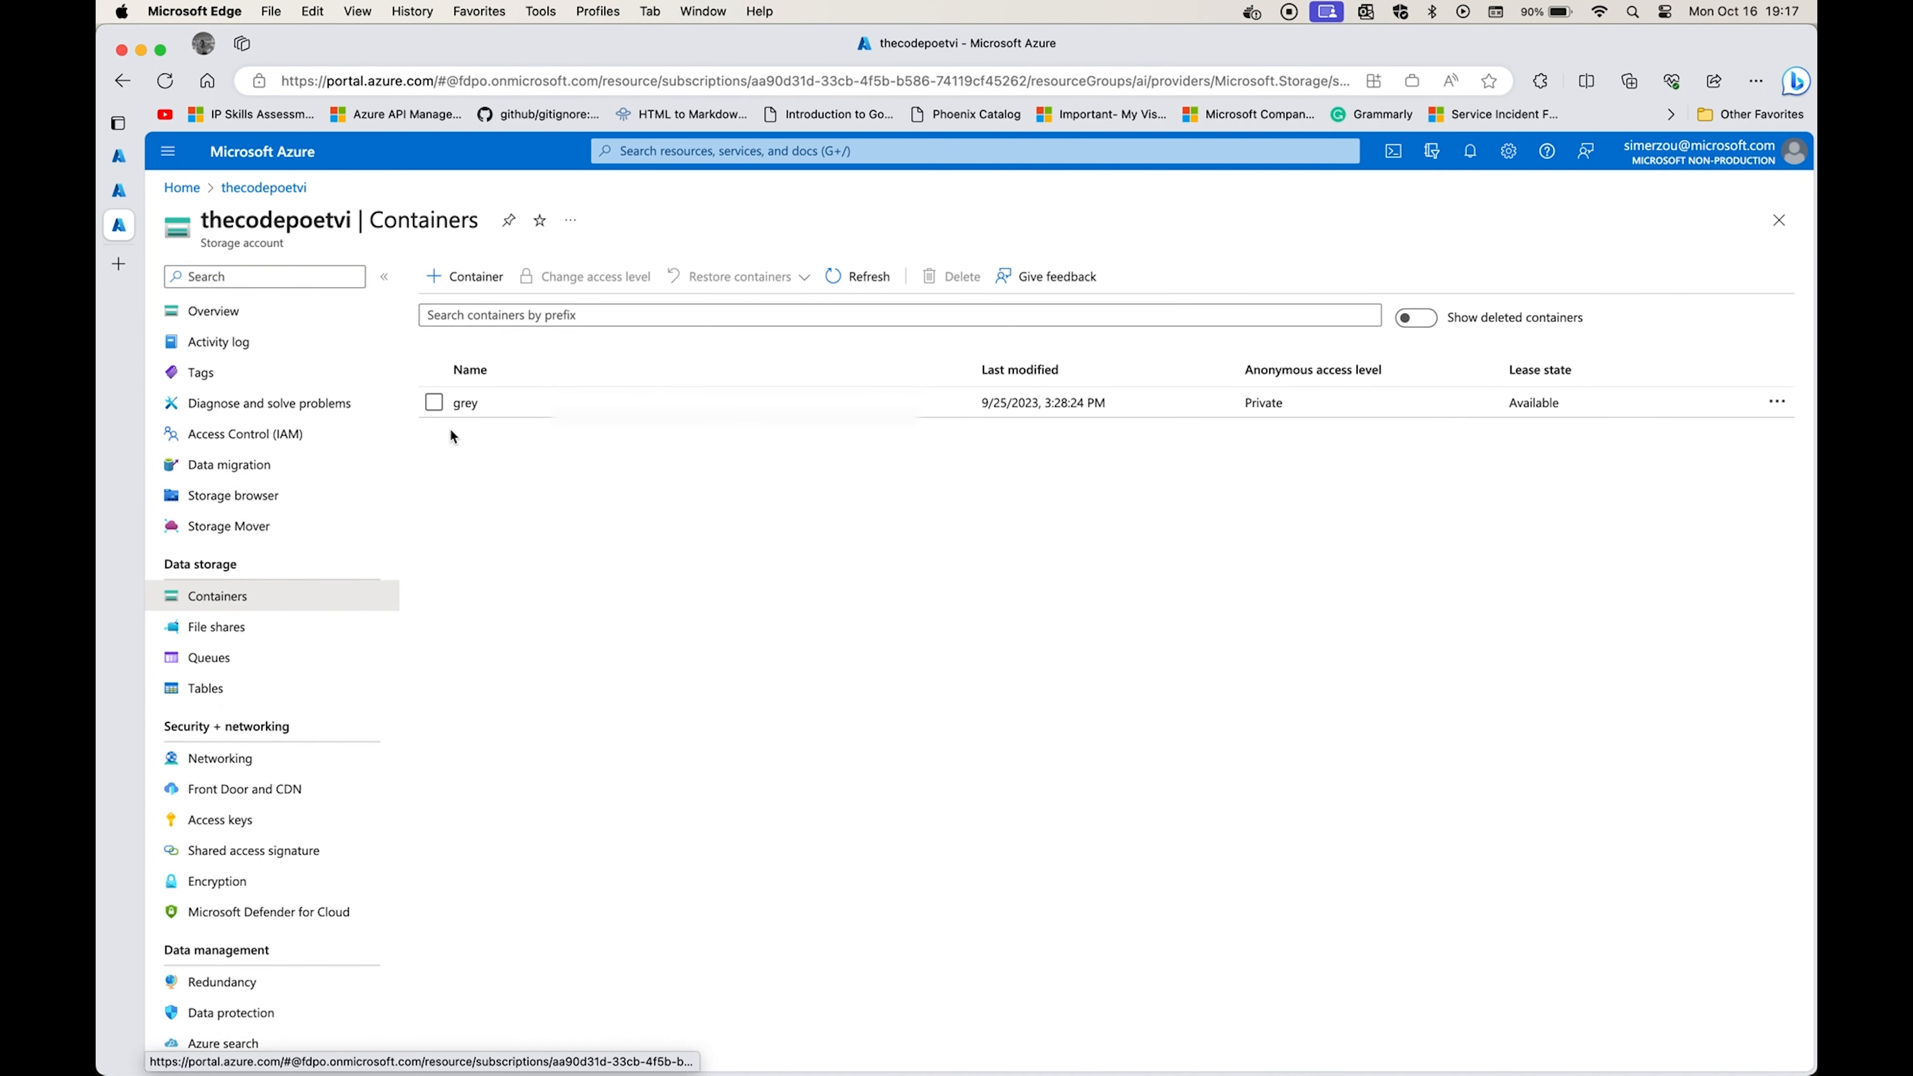
pyautogui.click(433, 402)
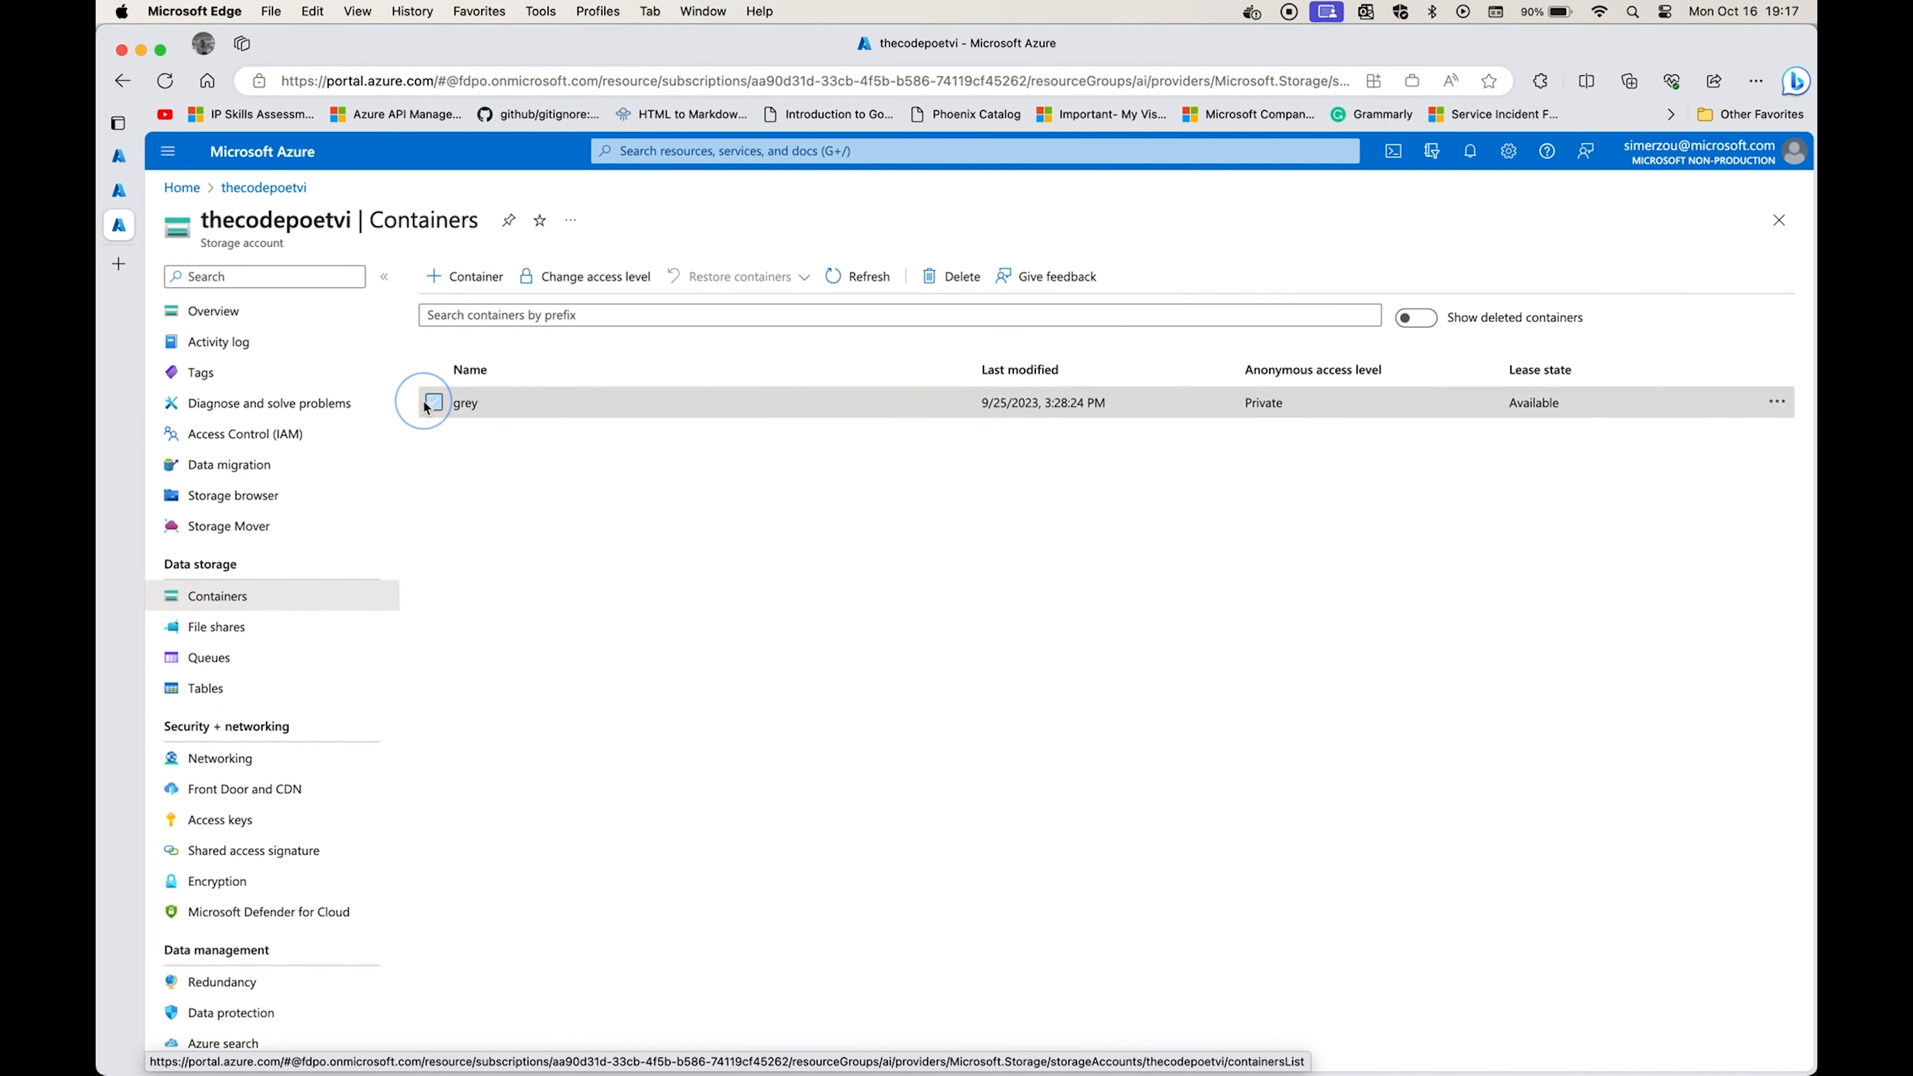
pyautogui.click(465, 403)
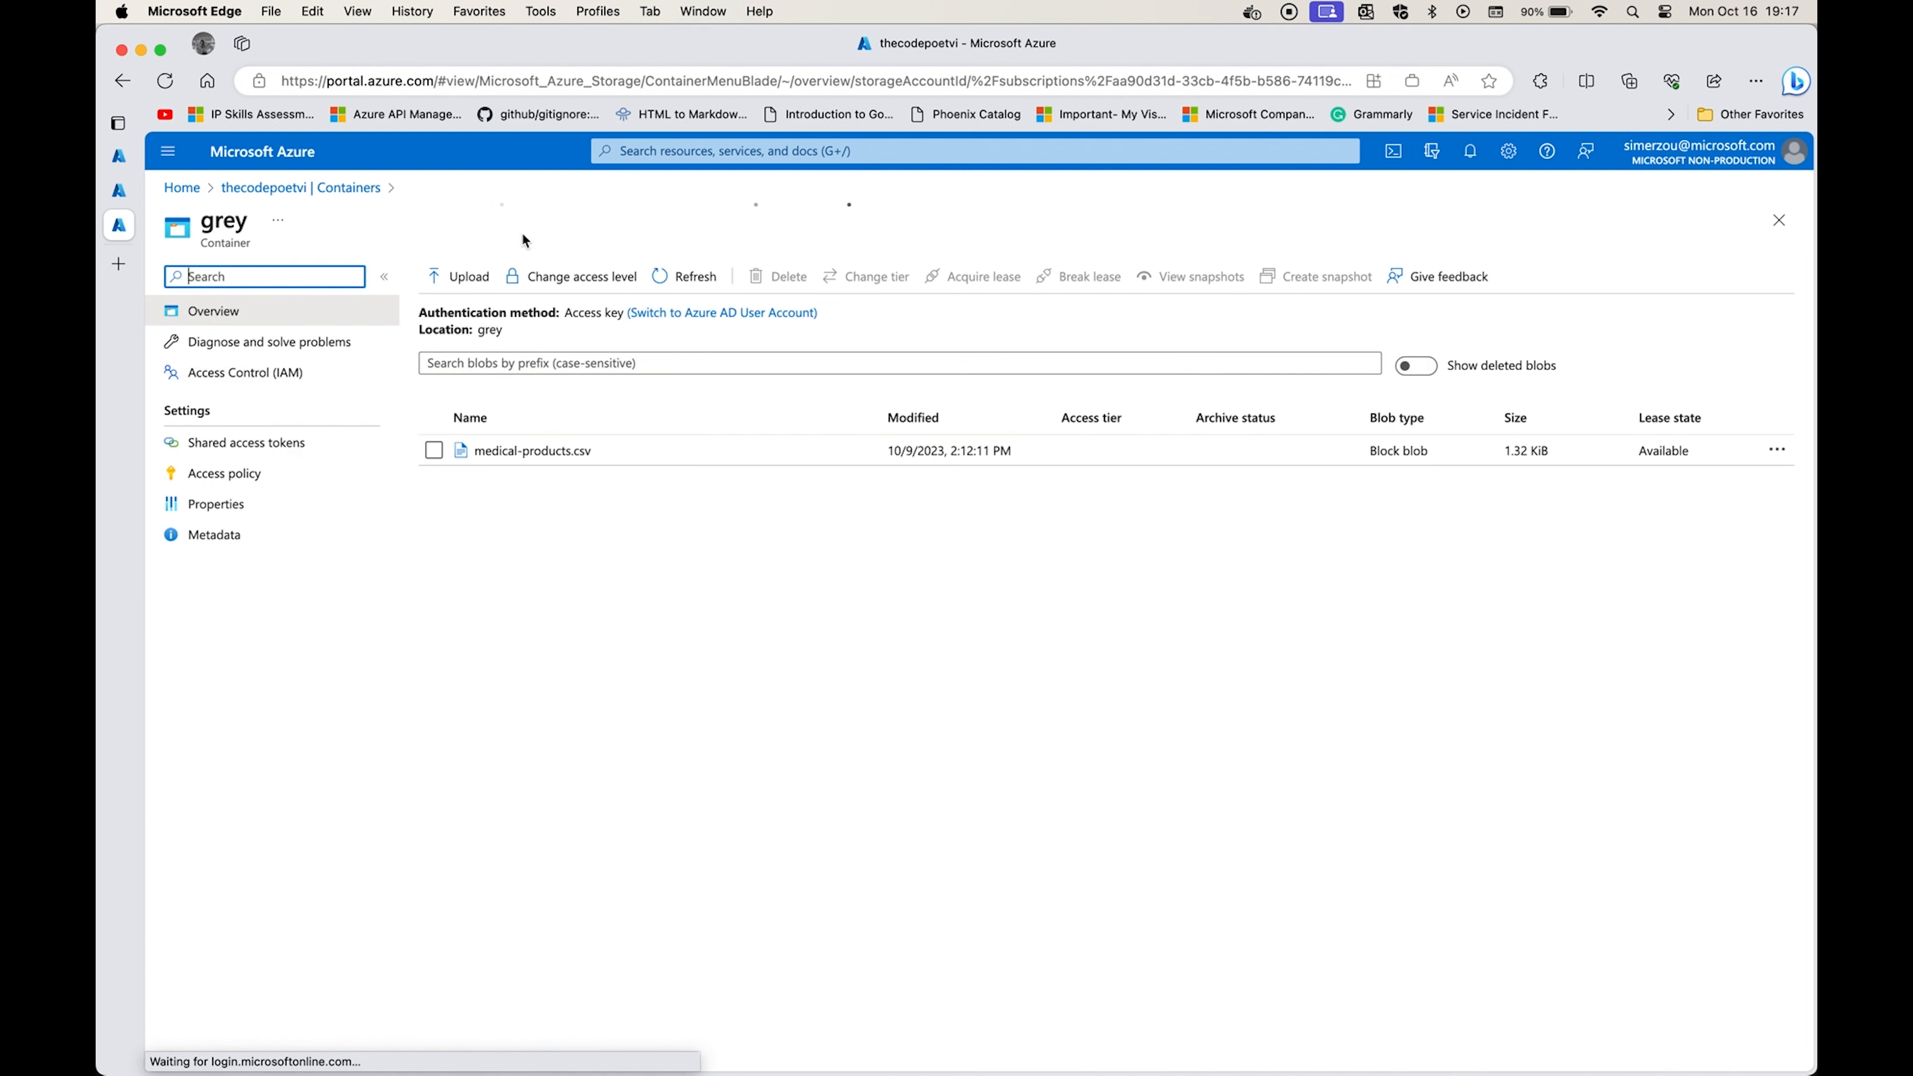
pyautogui.click(459, 276)
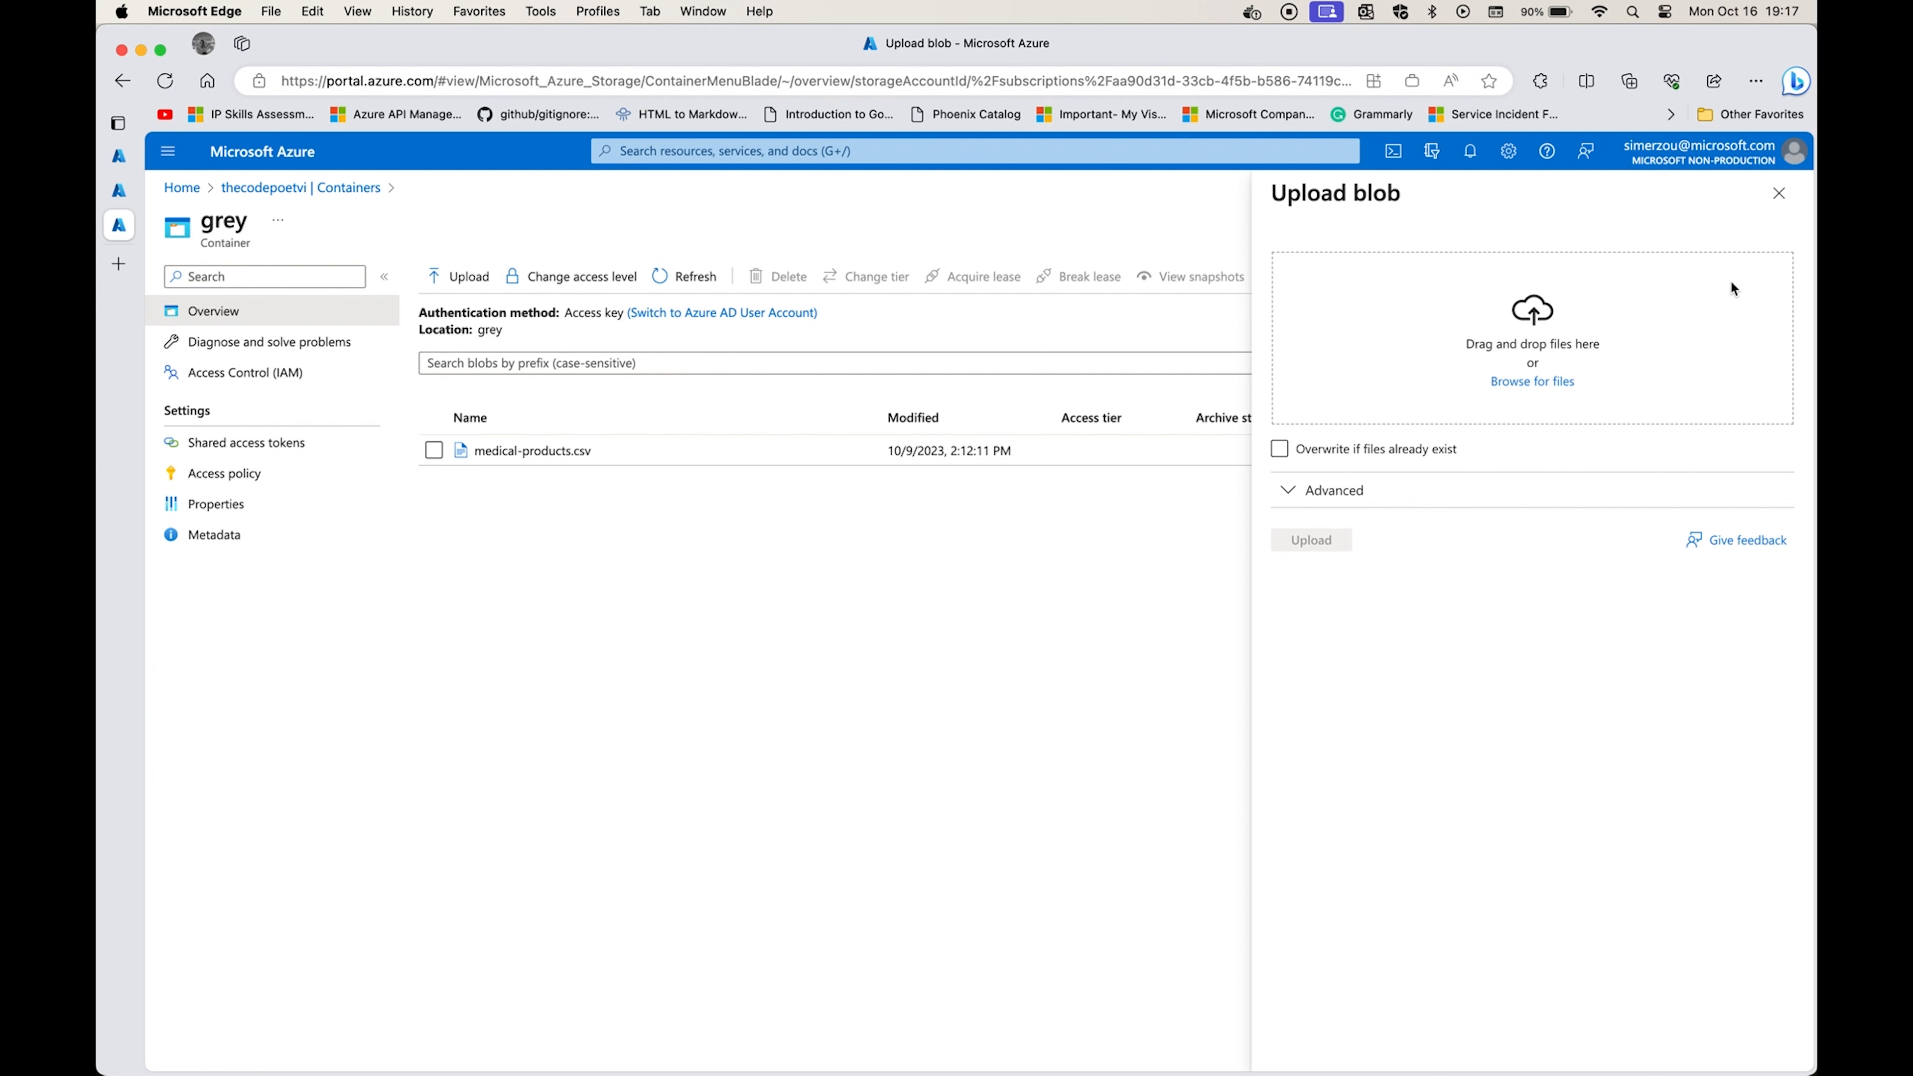
pyautogui.click(1778, 193)
# Open the medical-products.csv blob and examine its snapshots and its file contents.
pyautogui.click(630, 452)
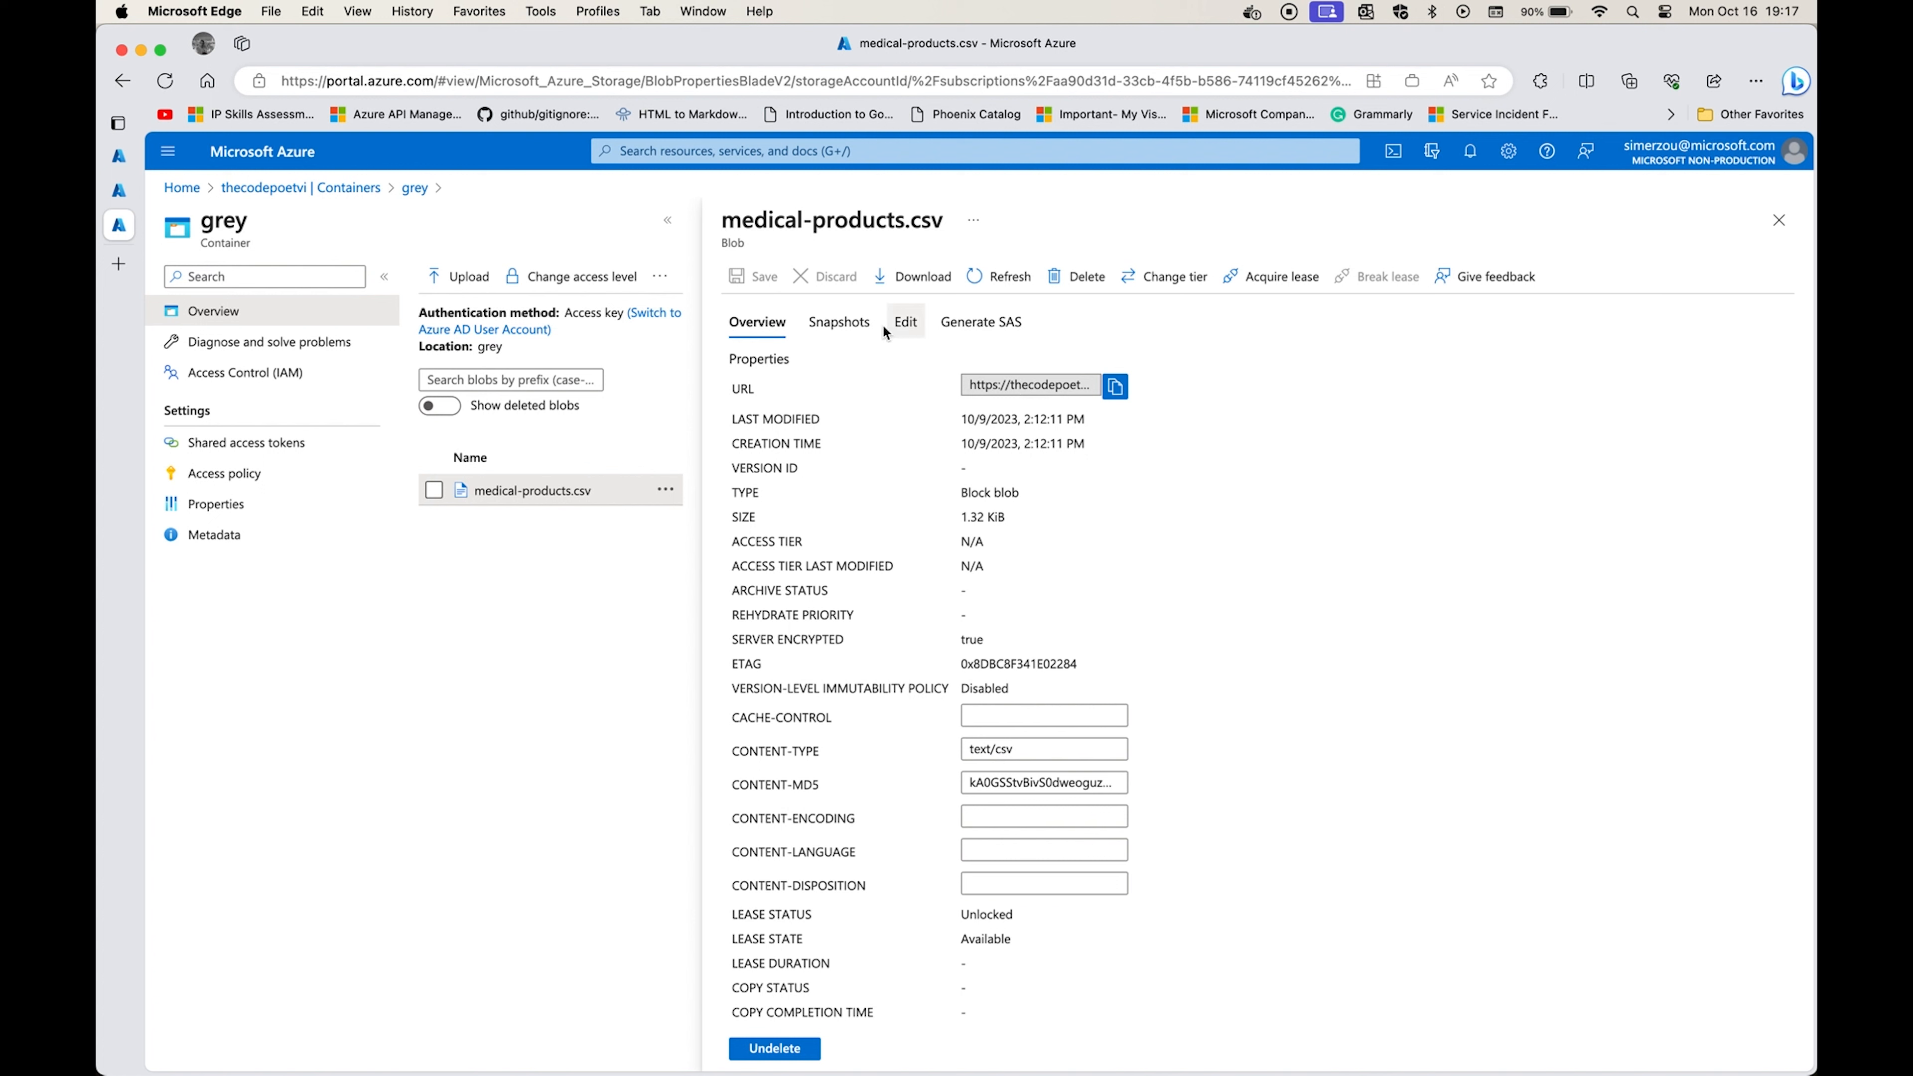
pyautogui.click(840, 323)
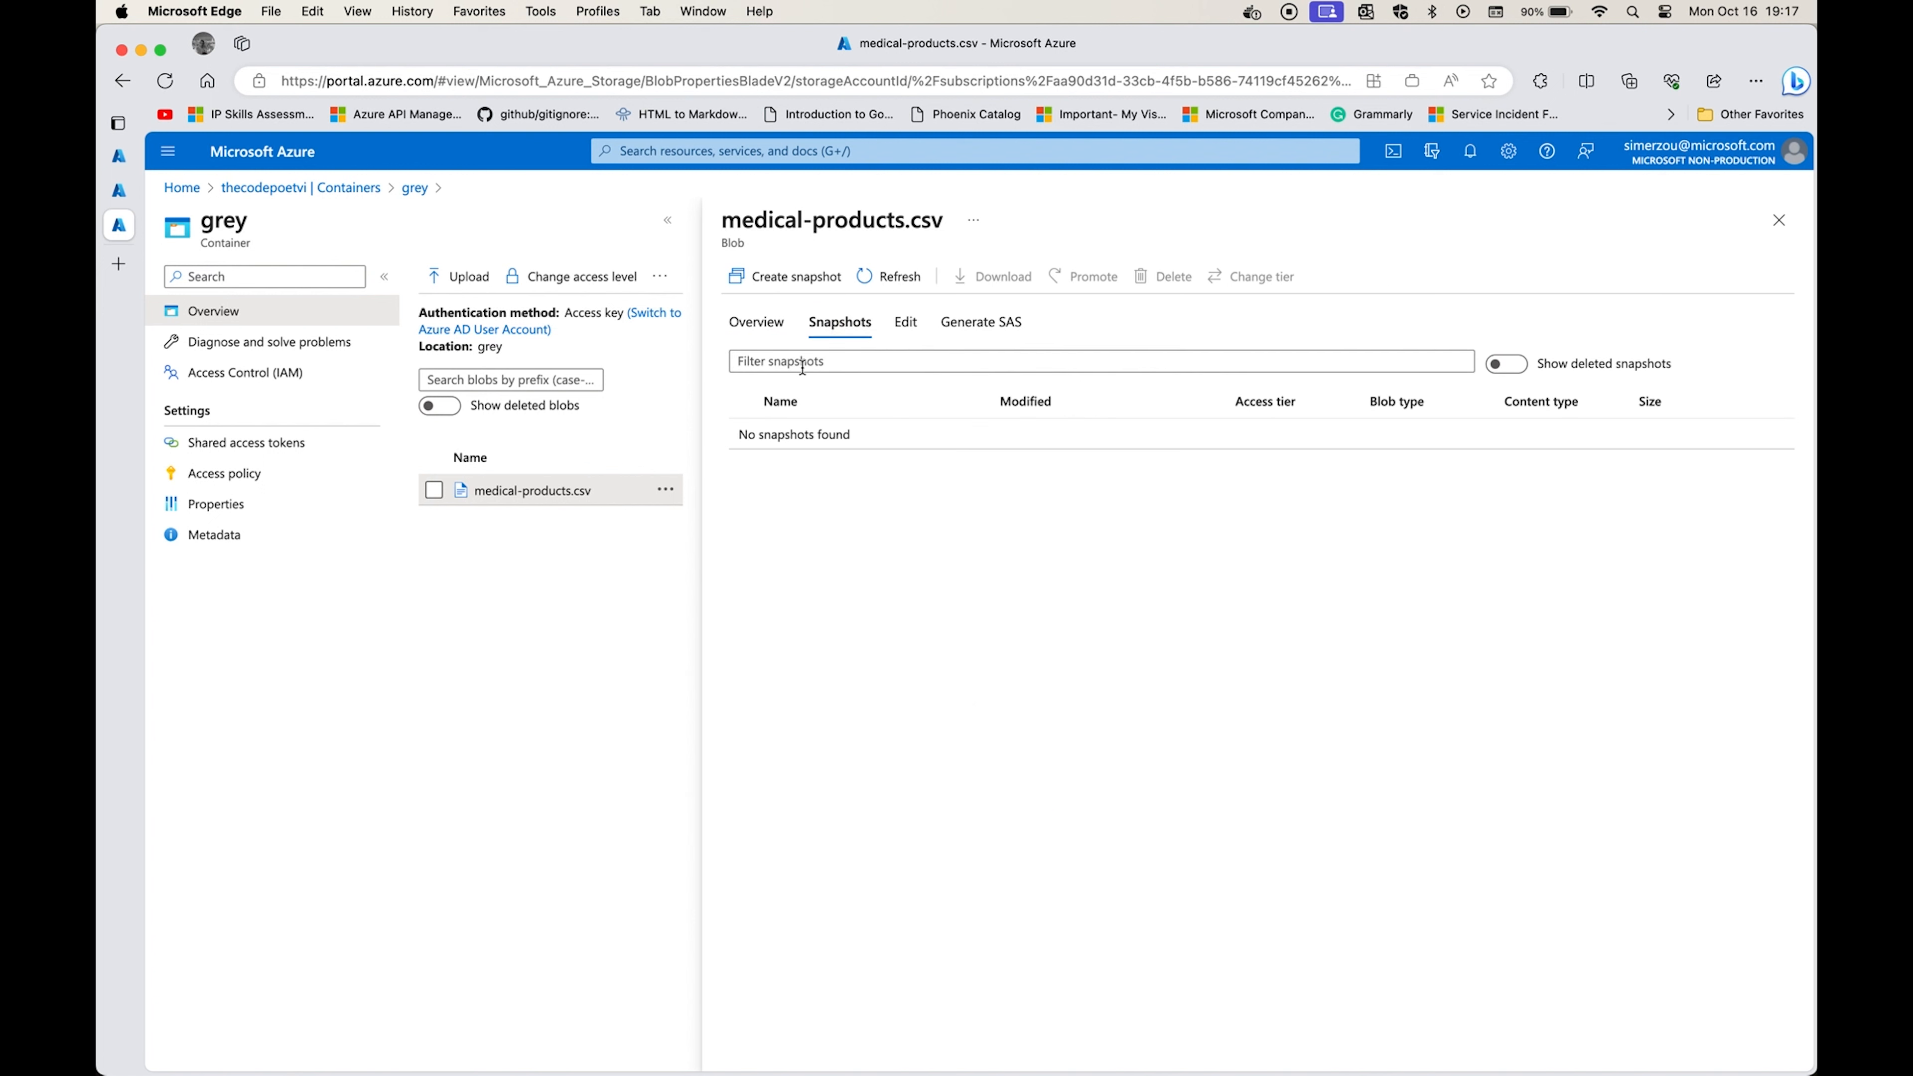
pyautogui.click(756, 322)
pyautogui.click(905, 322)
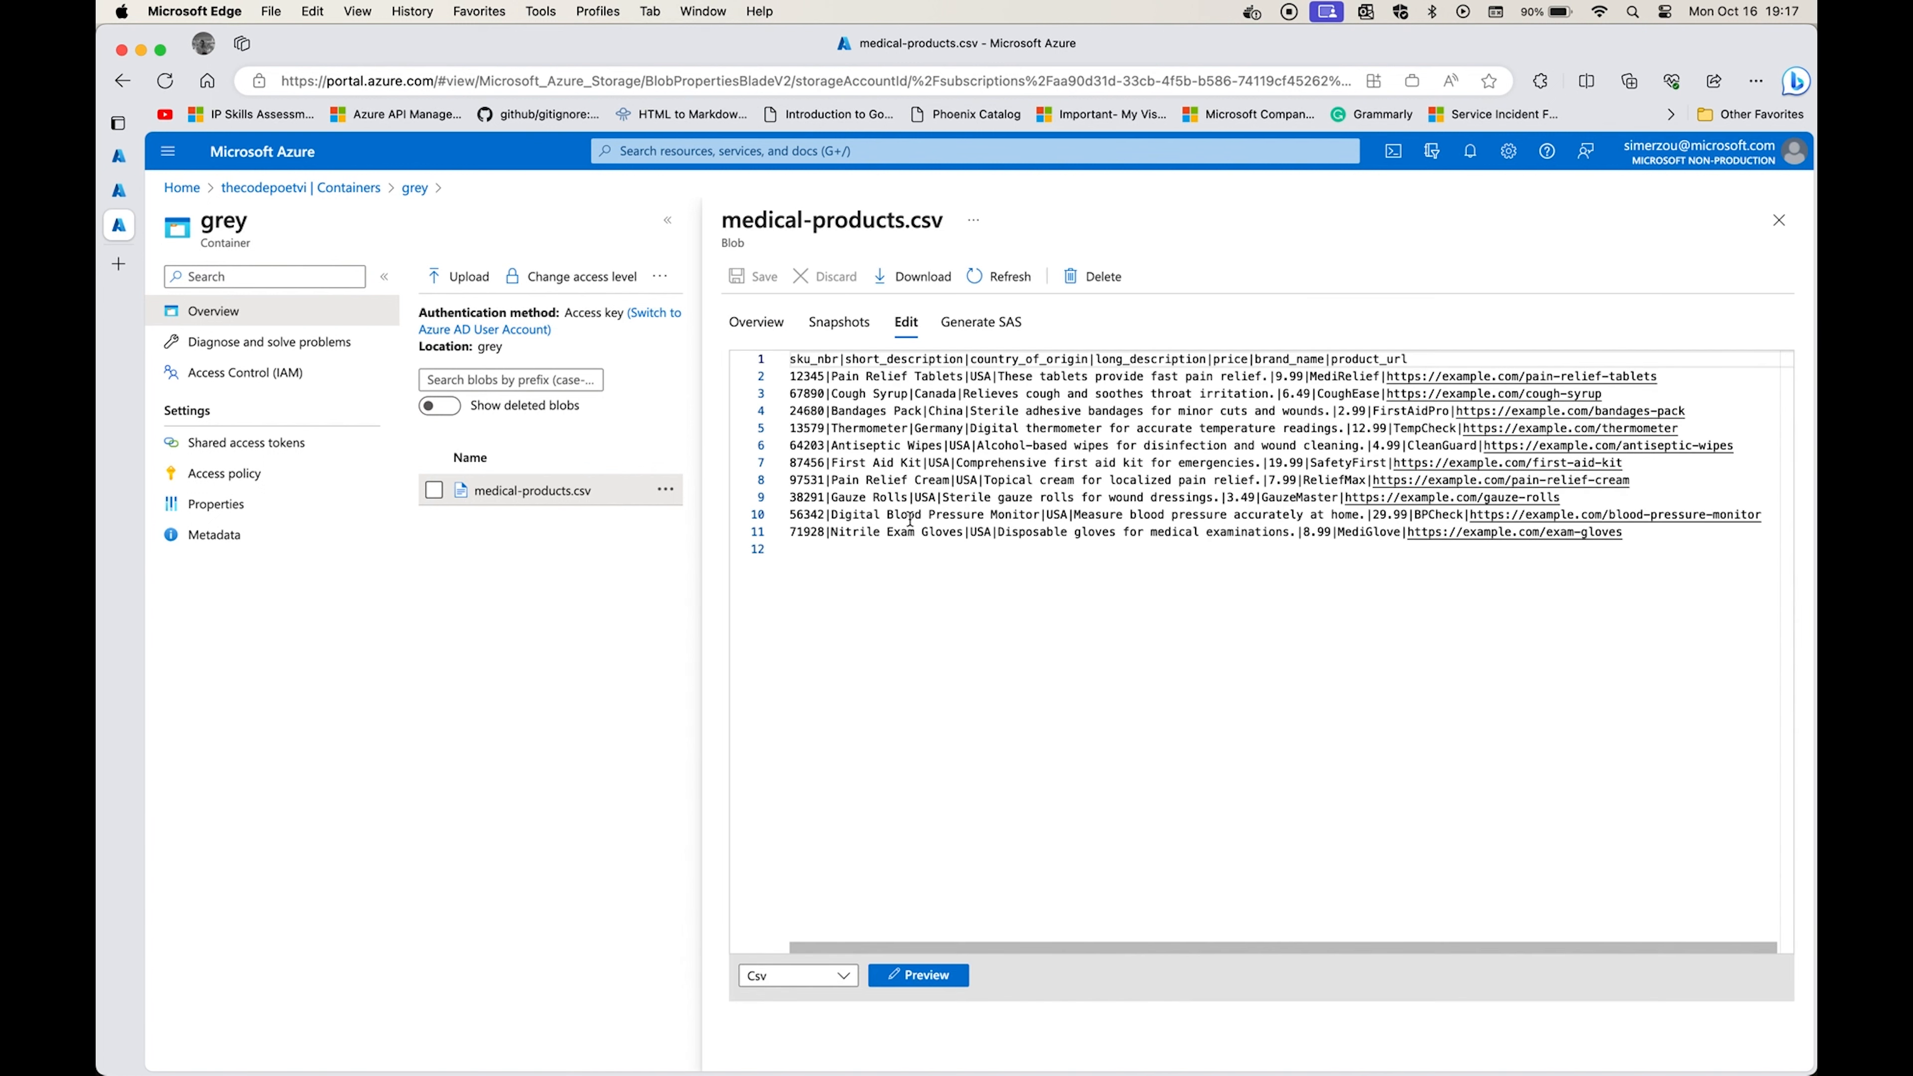
pyautogui.moveTo(803, 361); pyautogui.dragTo(822, 512)
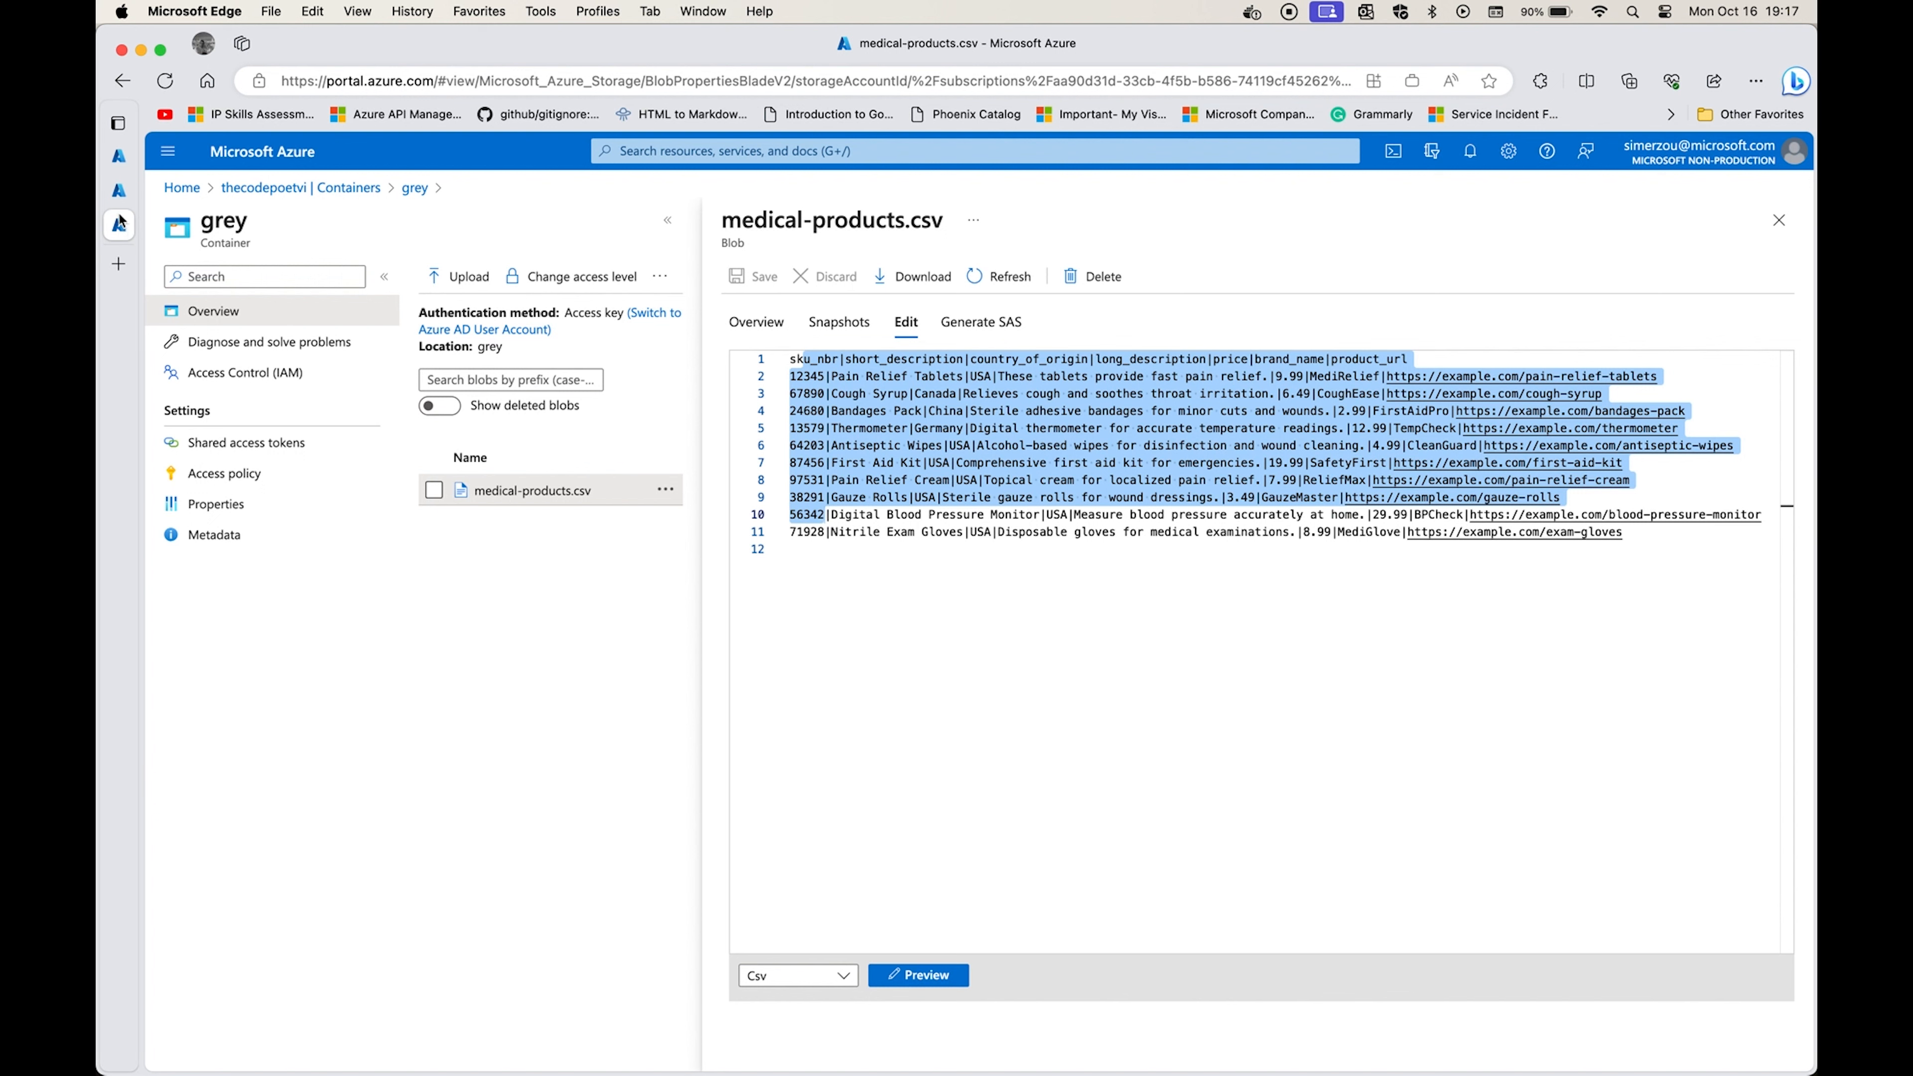
# Set the new data source's connection to the grey container of the thecodepoetvi storage account.
pyautogui.click(118, 190)
pyautogui.click(582, 458)
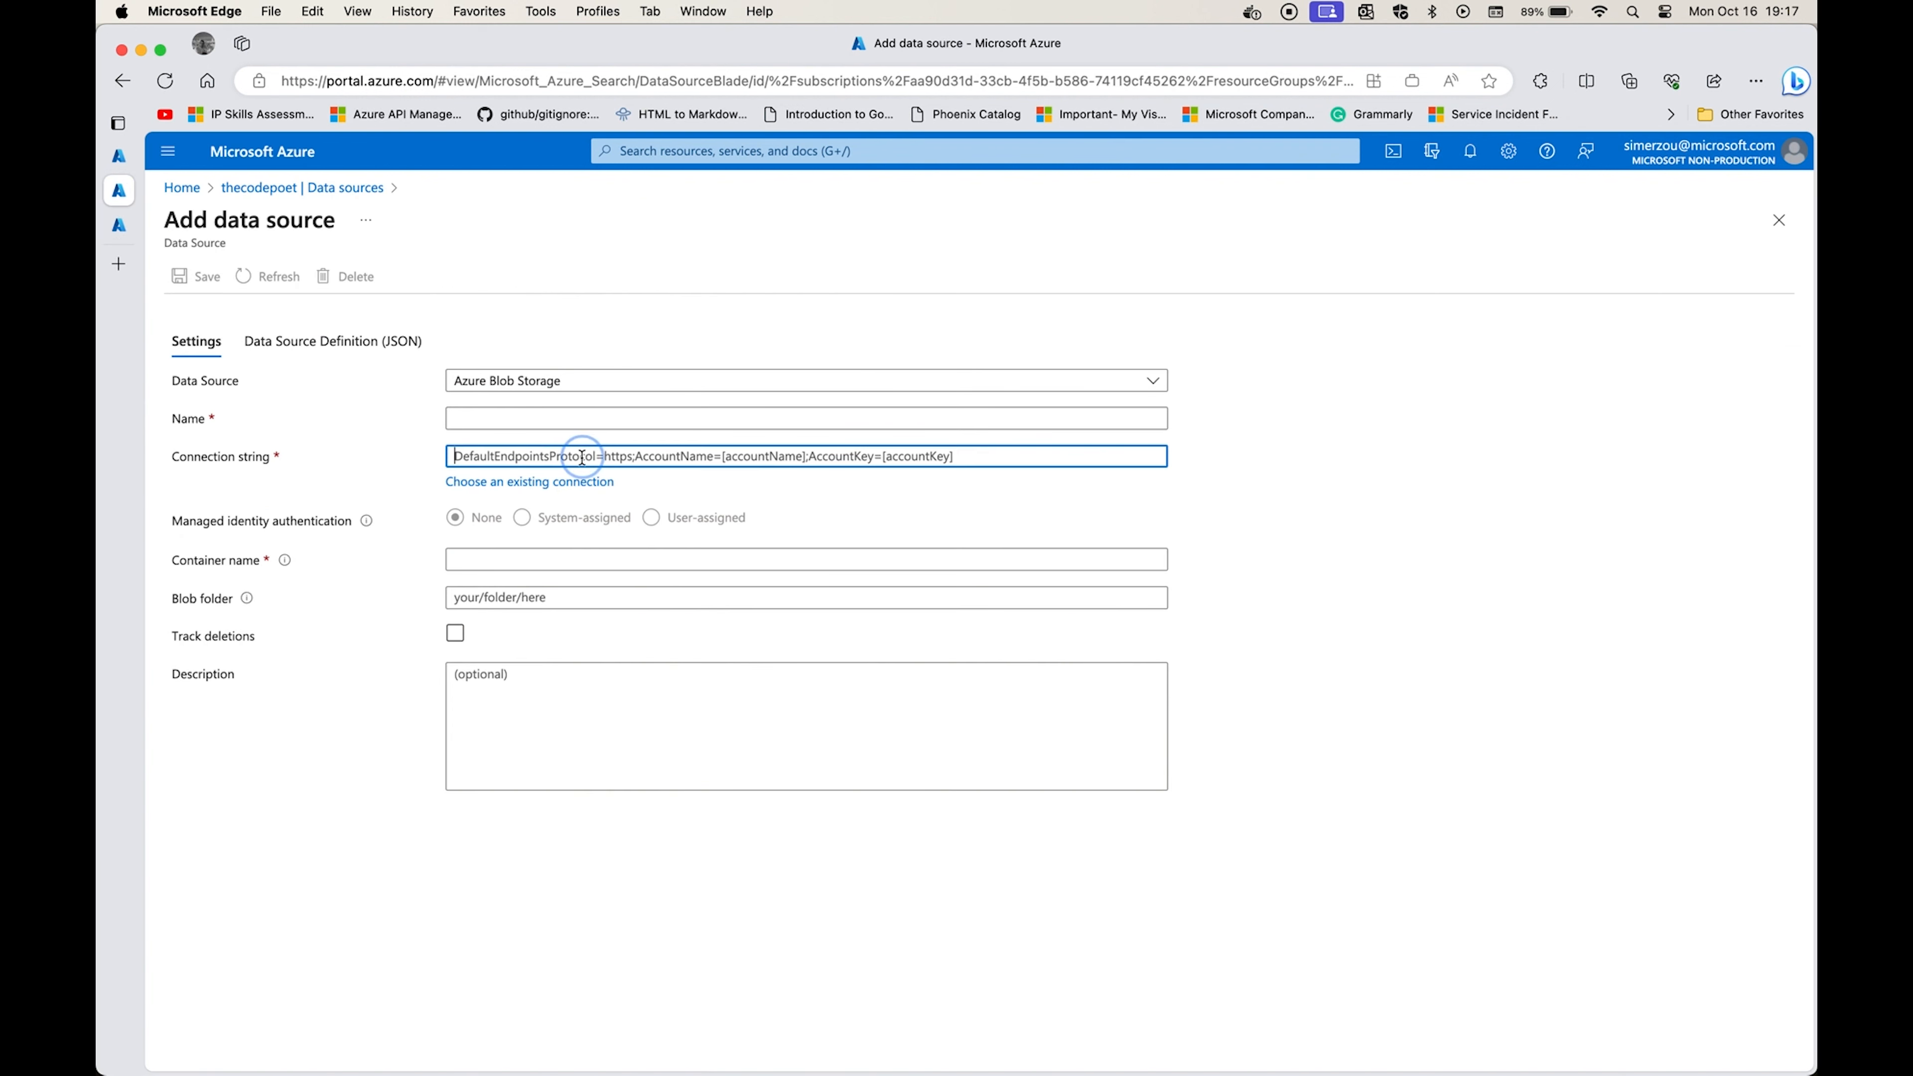
pyautogui.click(569, 482)
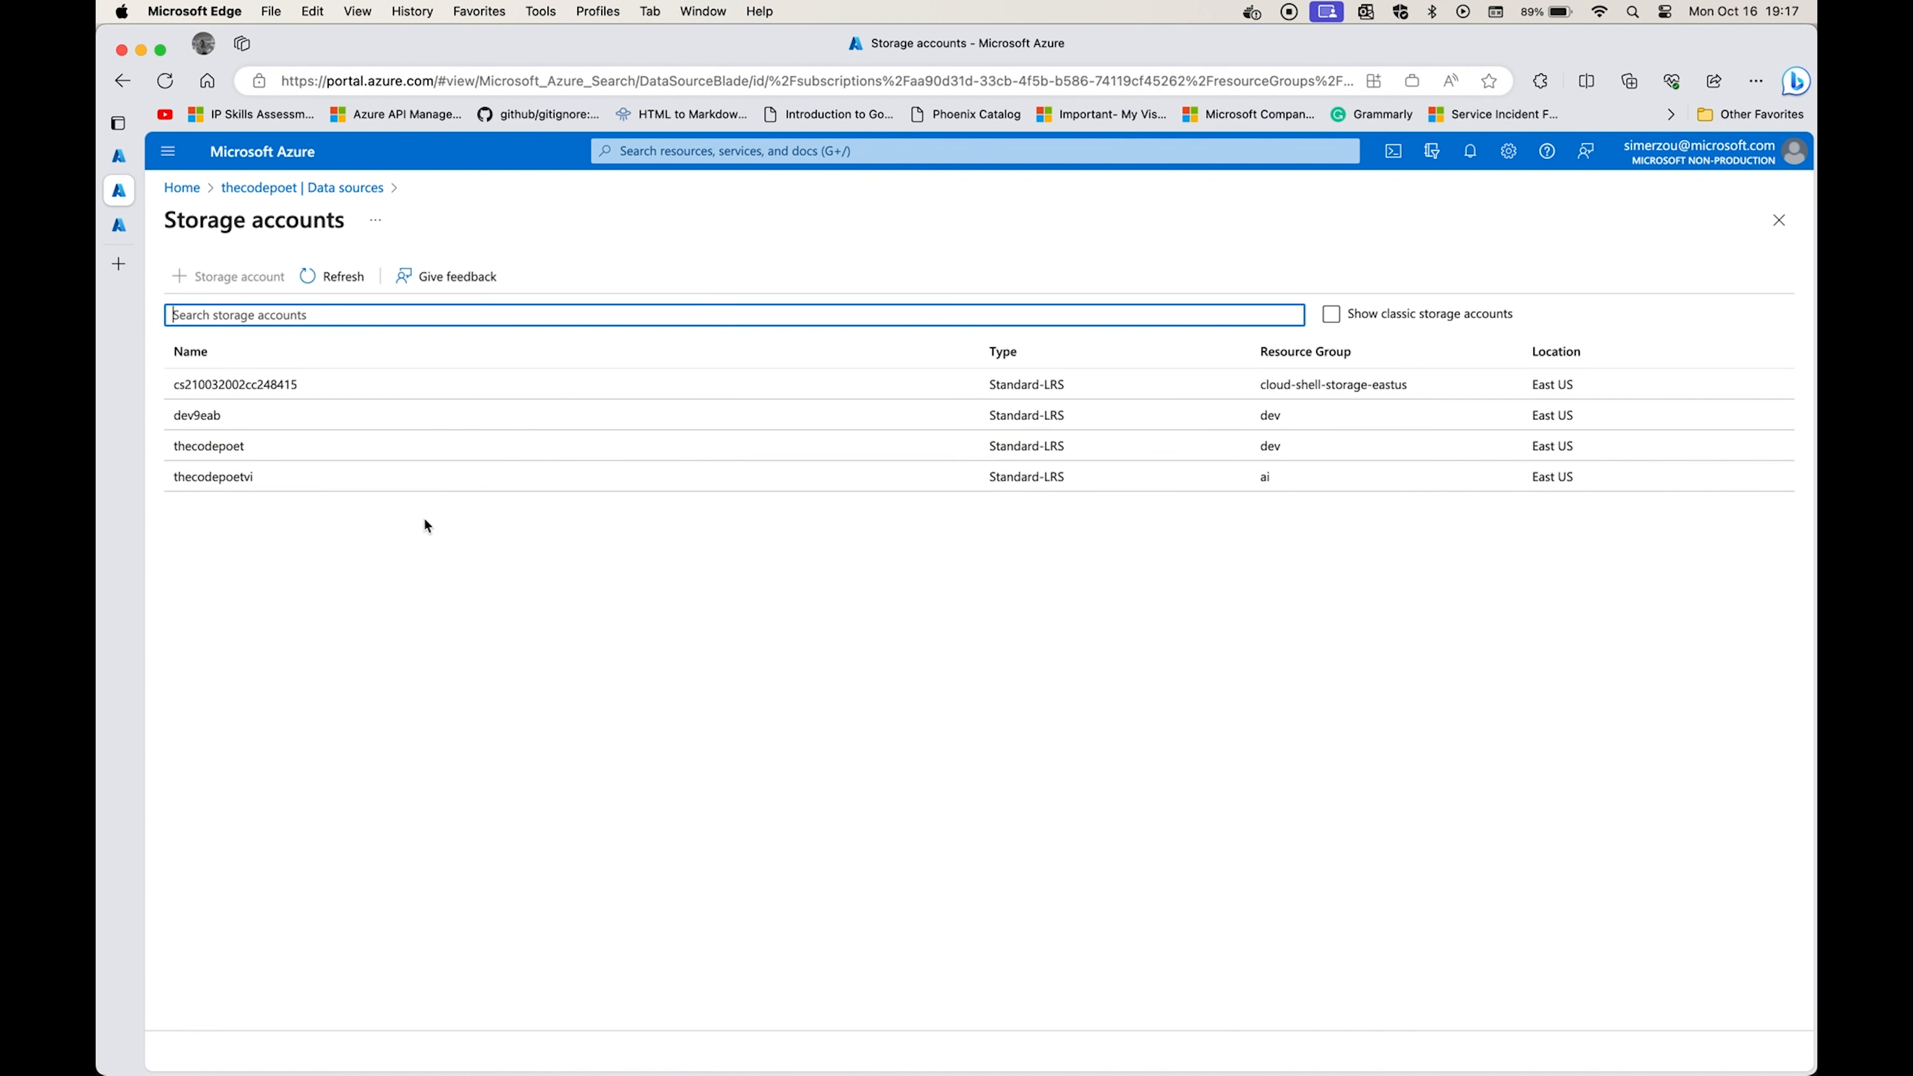
pyautogui.click(360, 481)
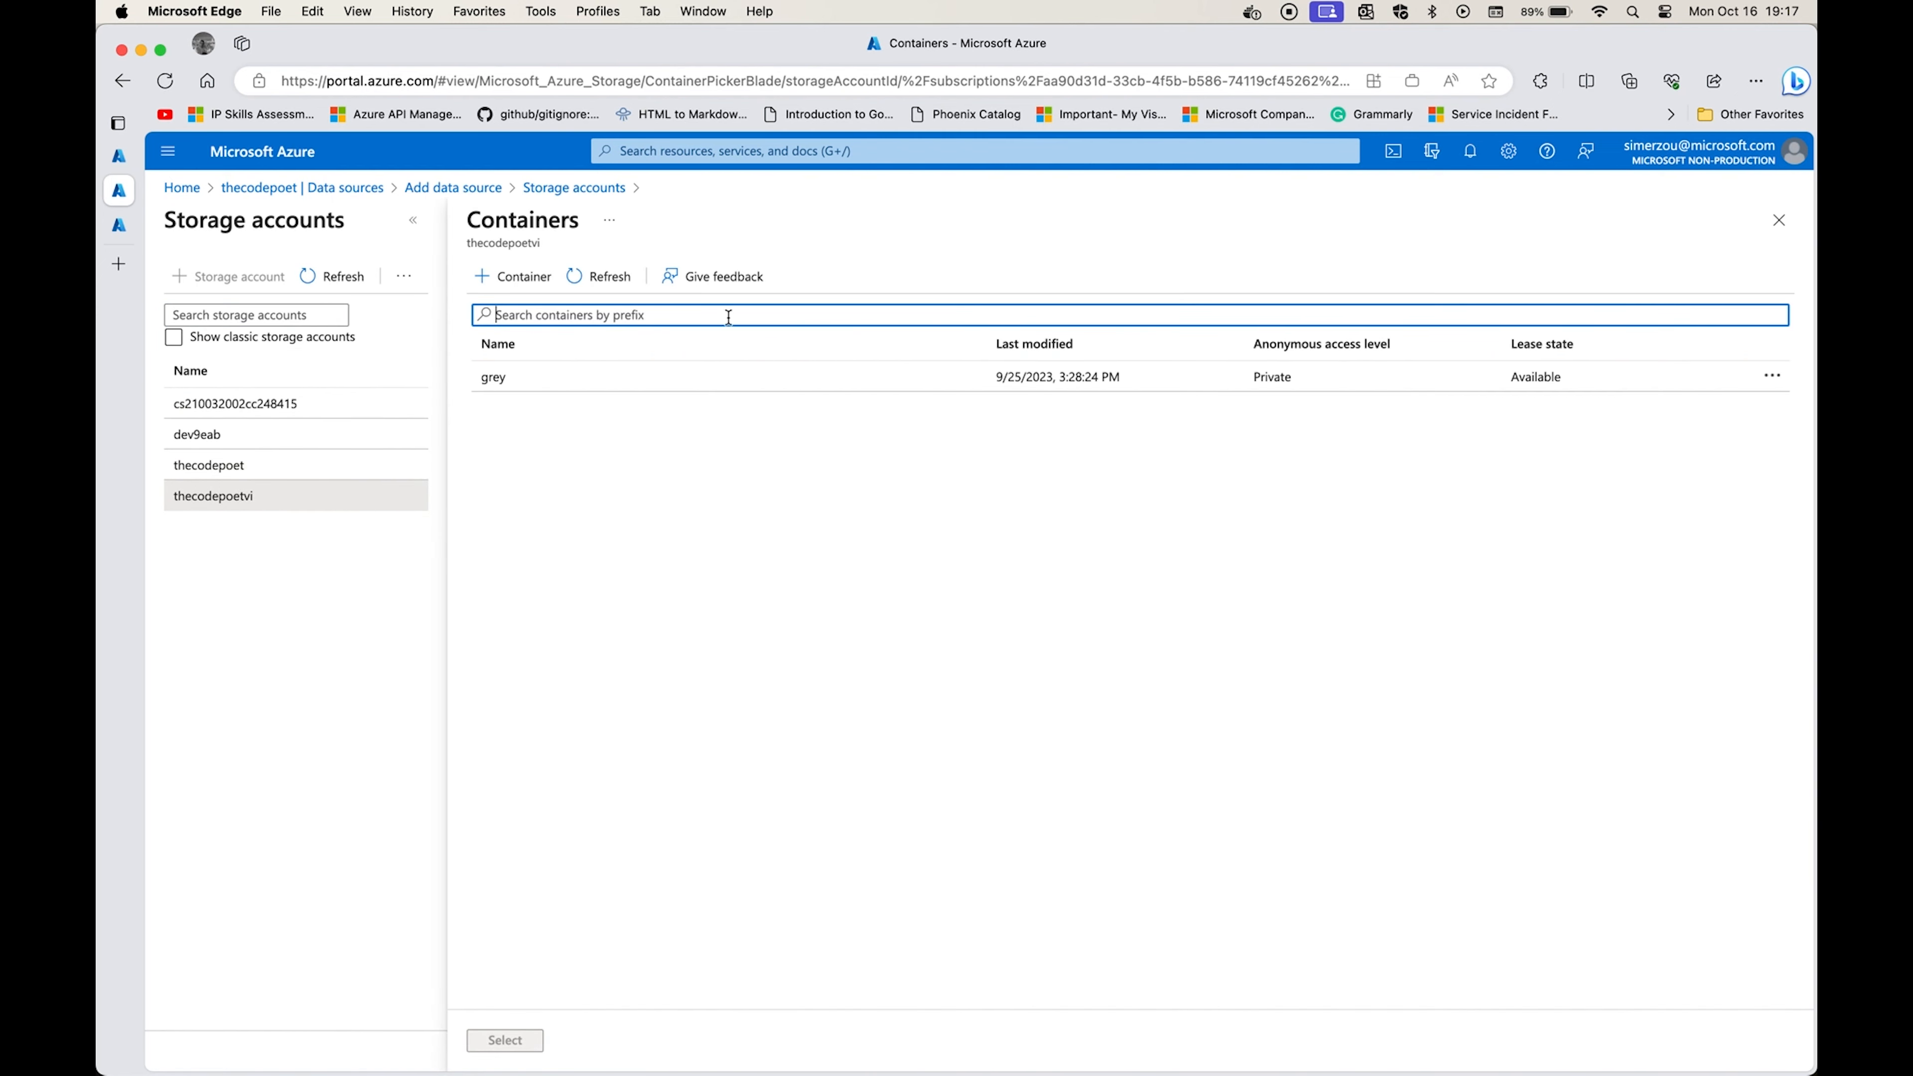
pyautogui.click(563, 374)
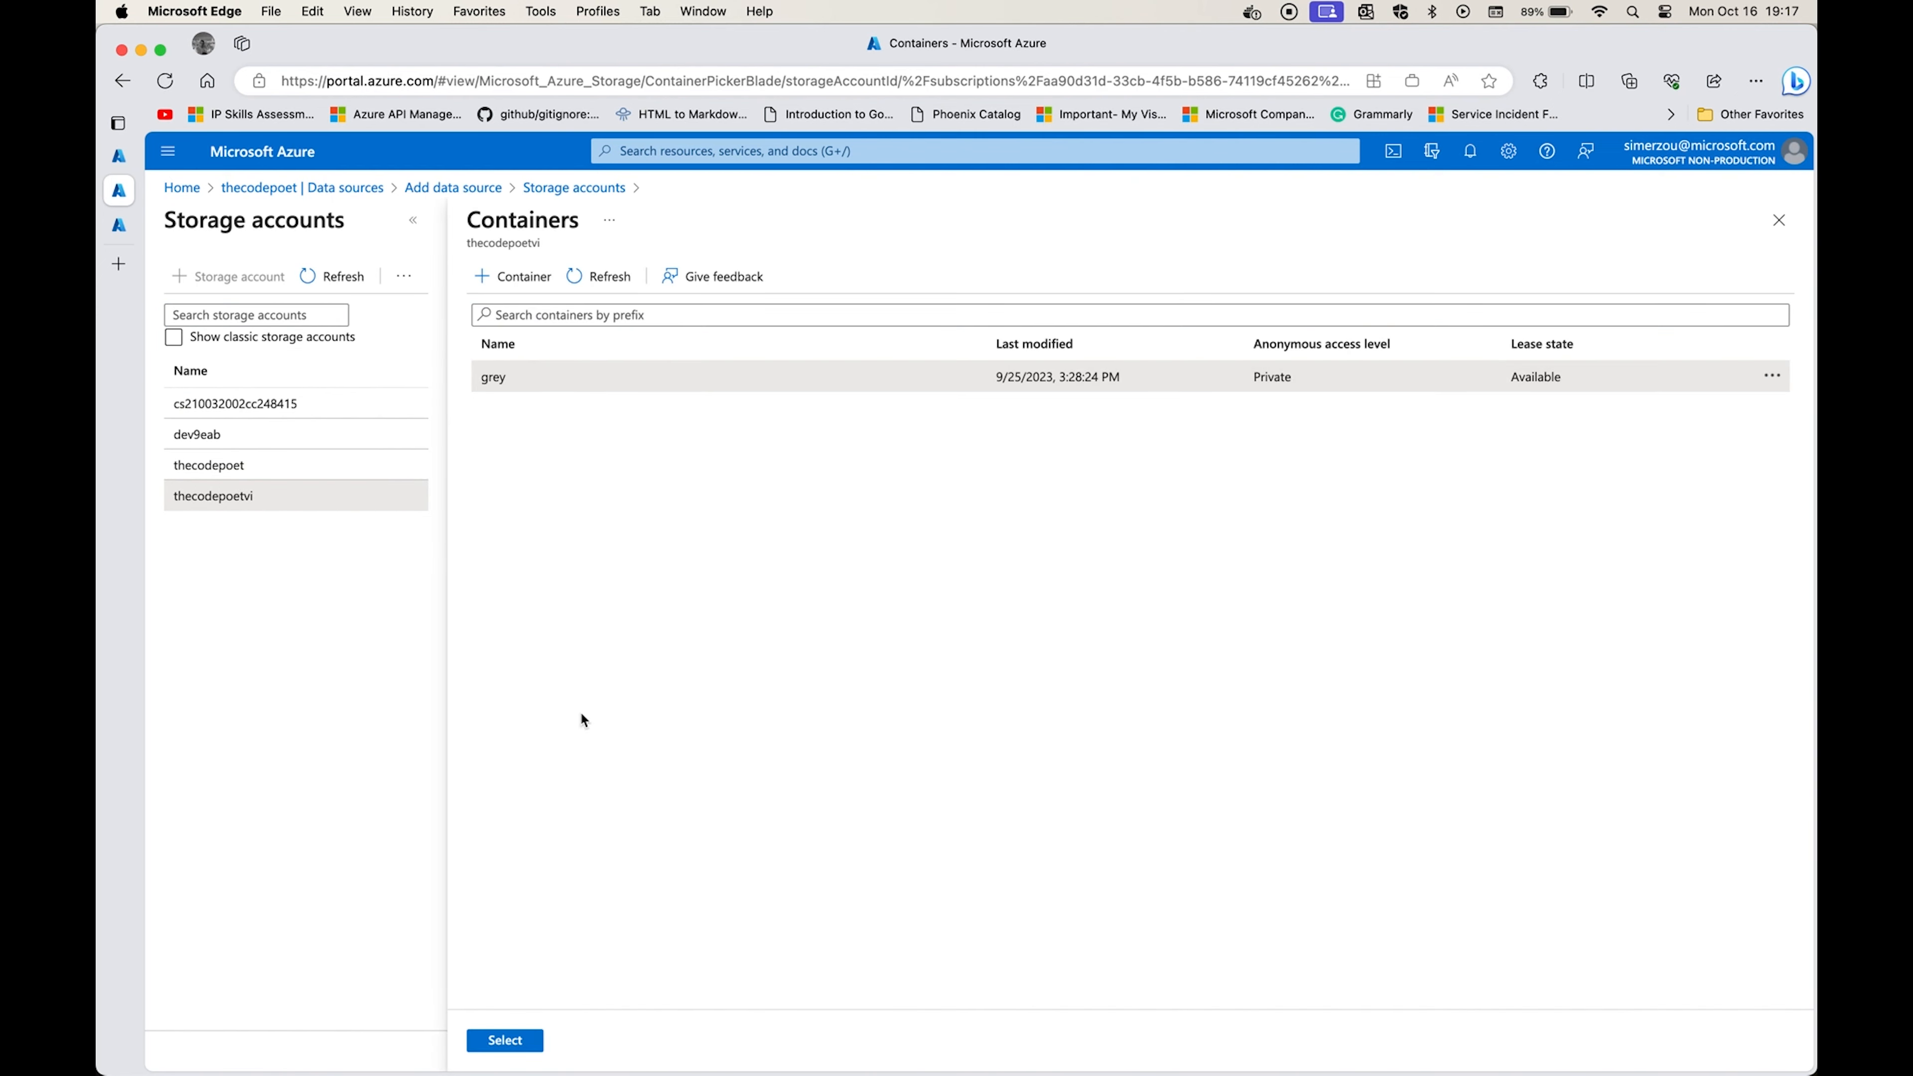
pyautogui.click(504, 1041)
# Name the Azure Blob Storage data source medicalsupply and save it without a blob folder.
pyautogui.click(584, 421)
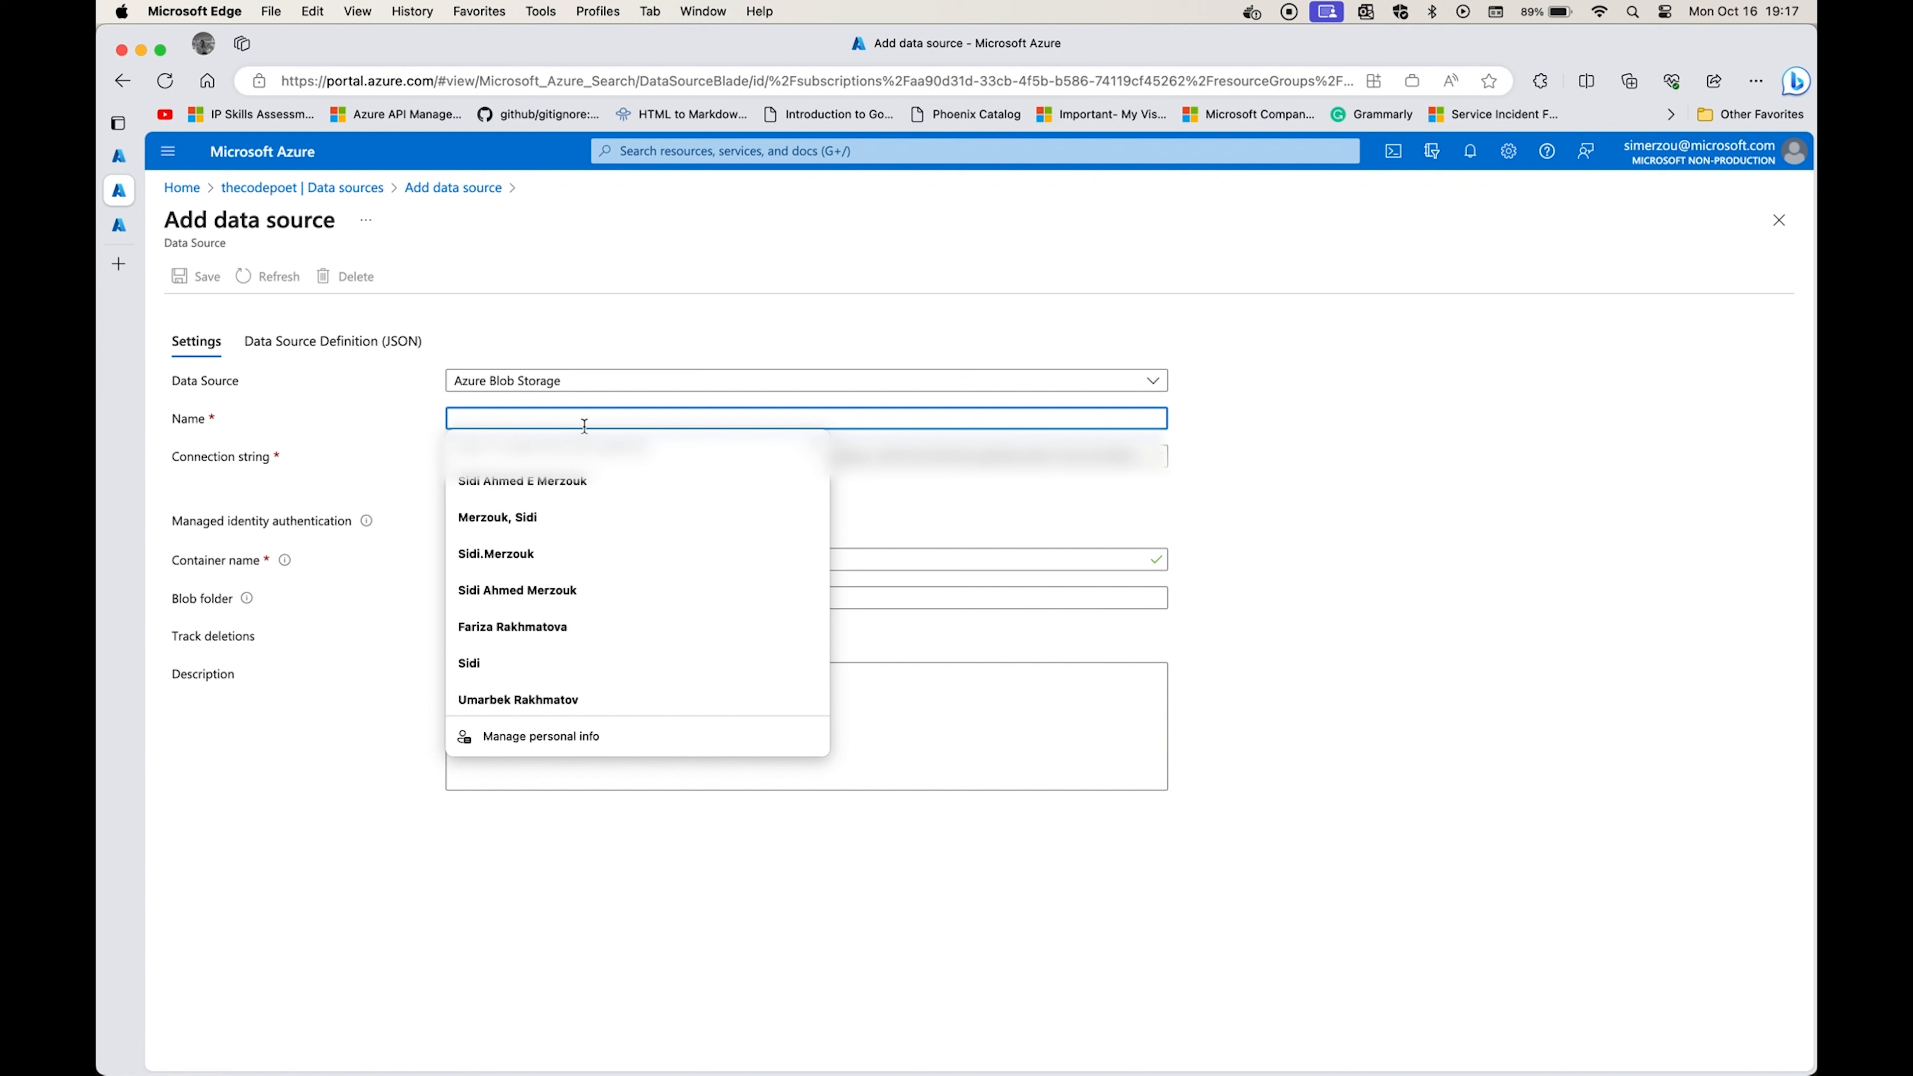
pyautogui.write('medicalsupply')
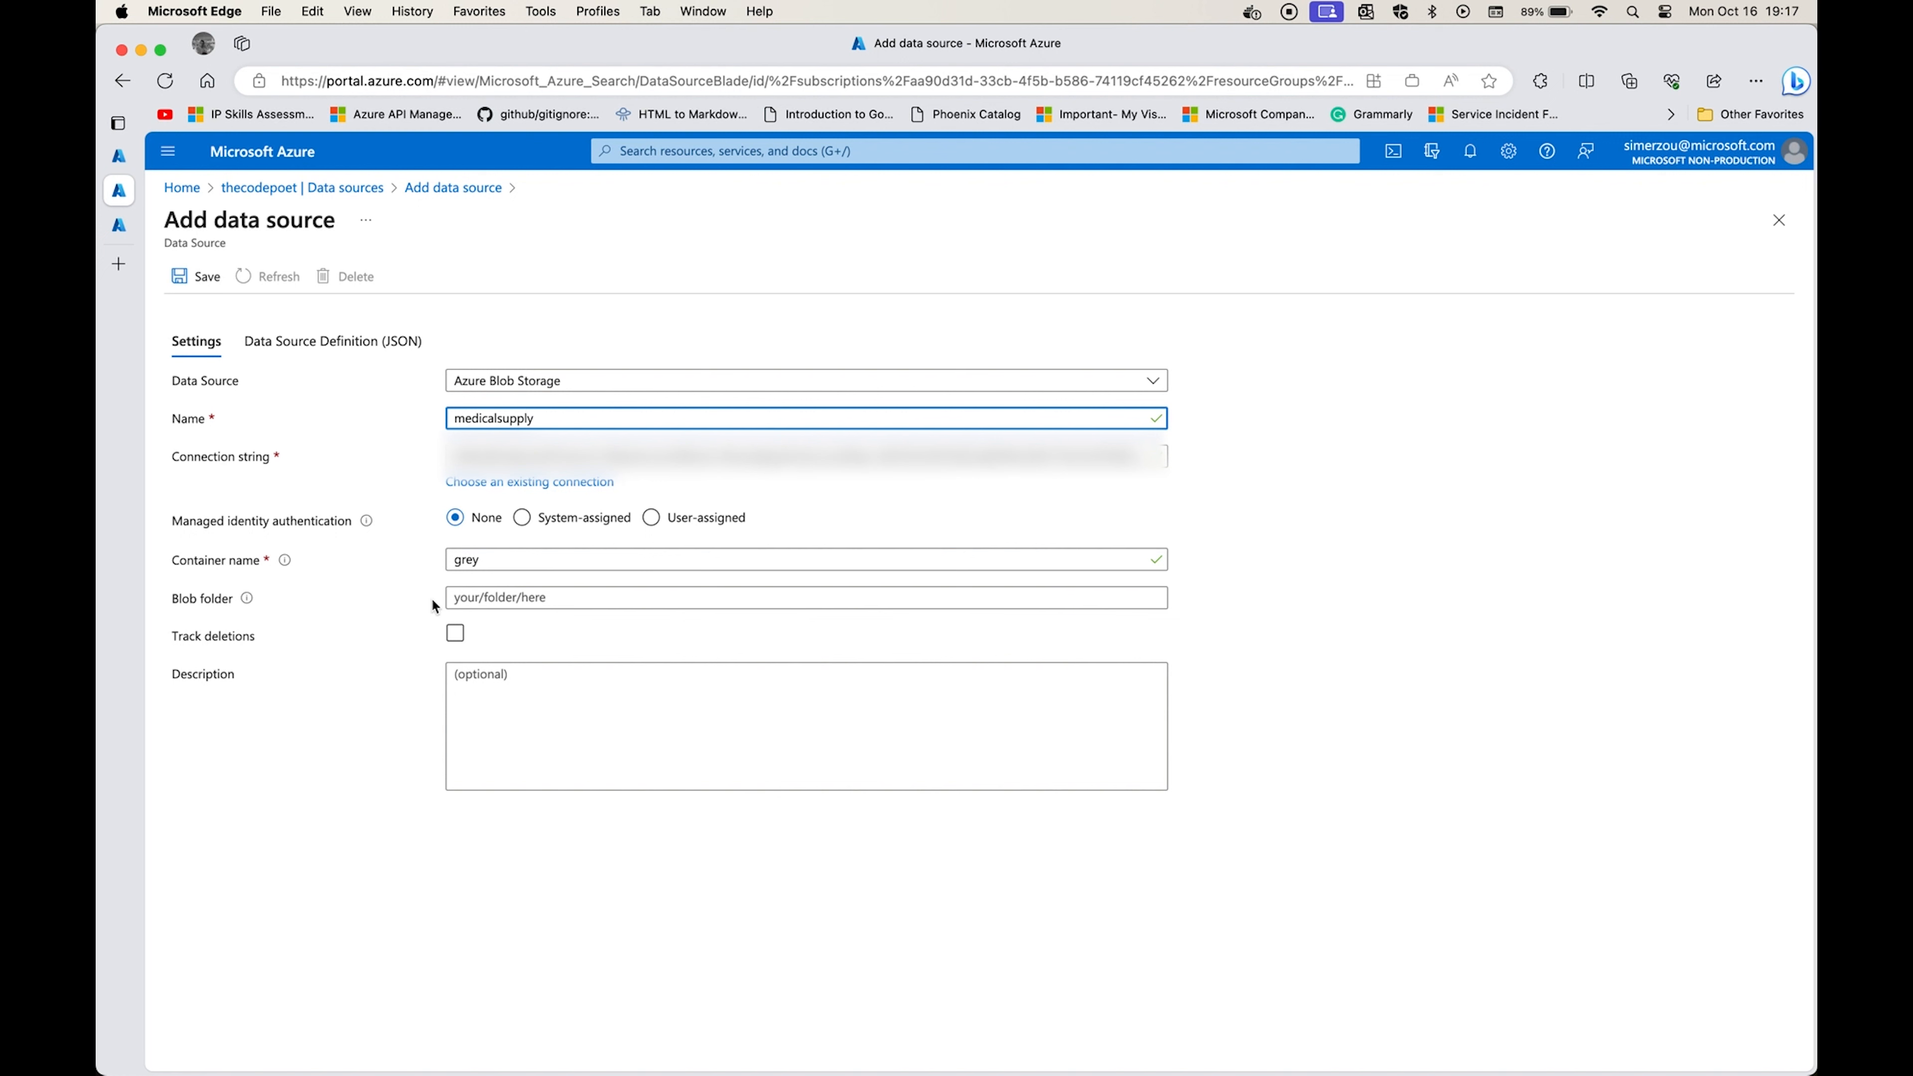
pyautogui.click(516, 600)
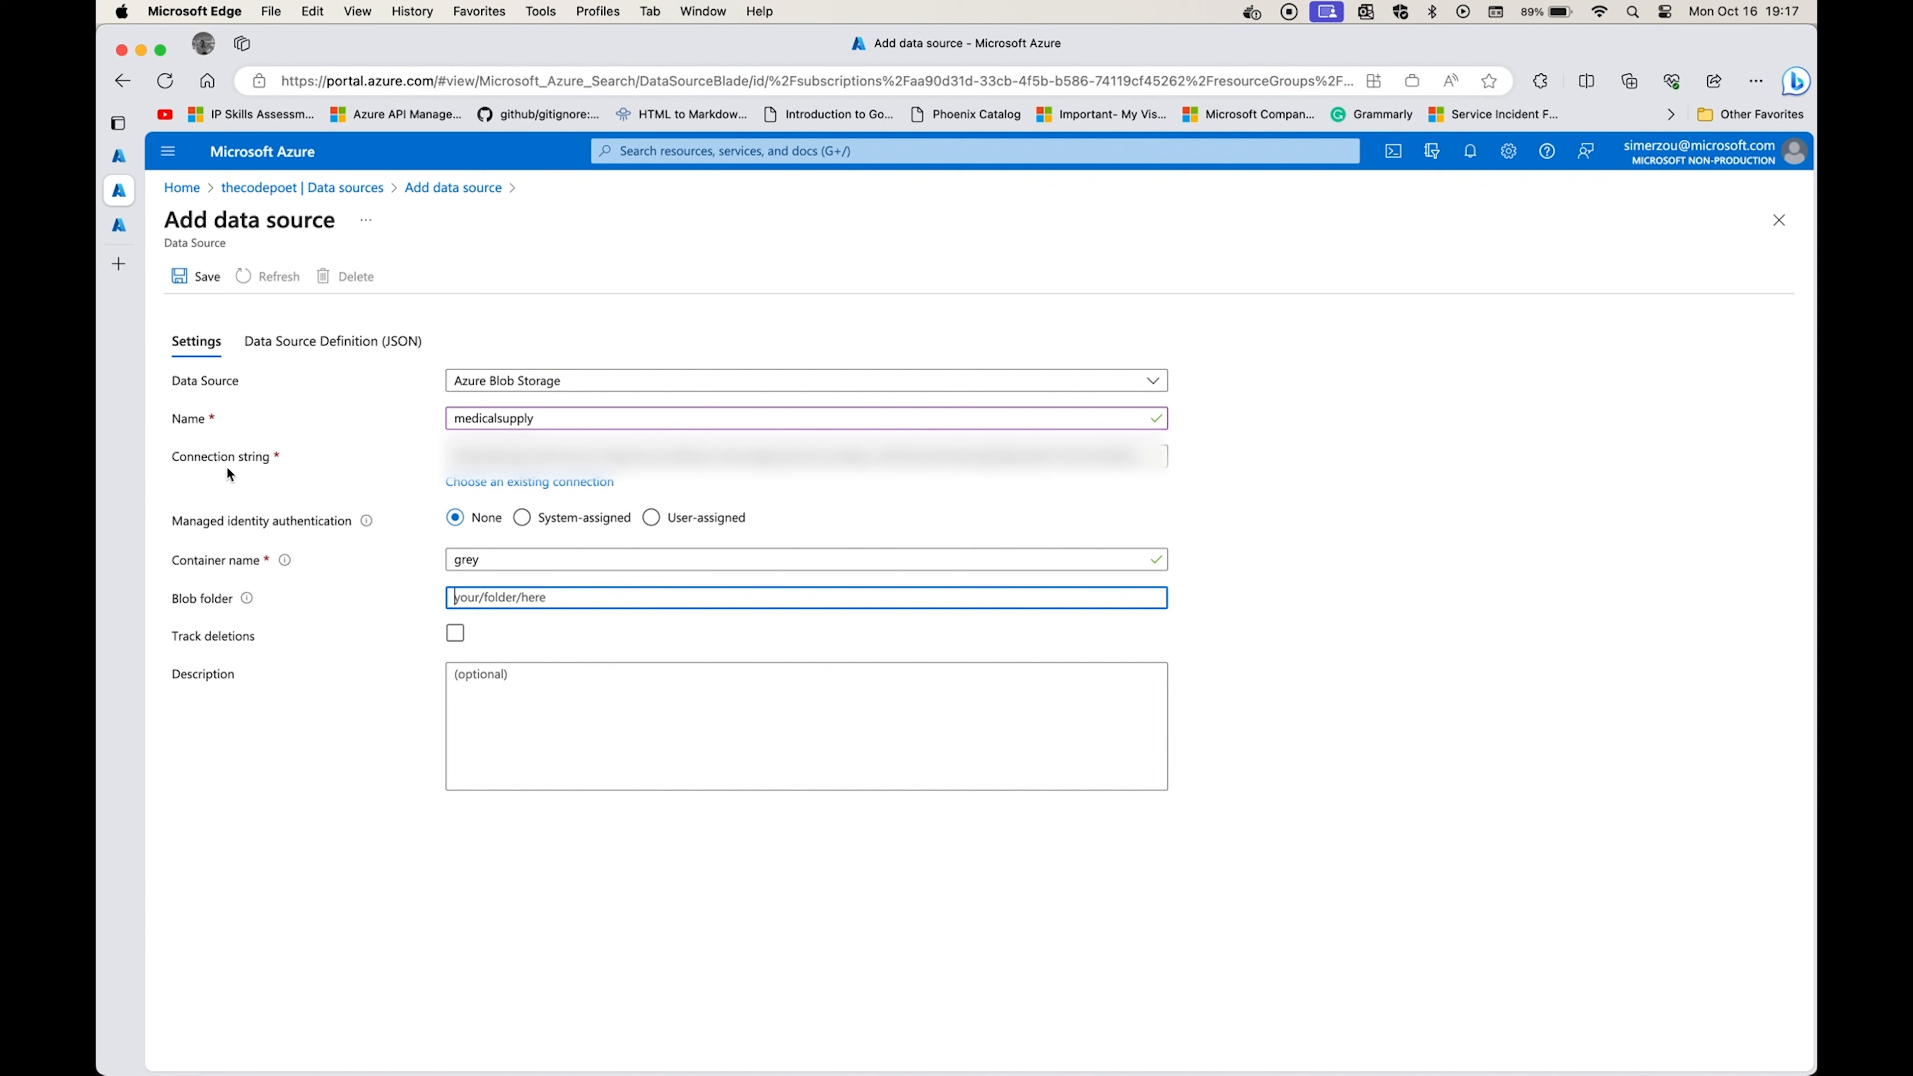
pyautogui.click(187, 280)
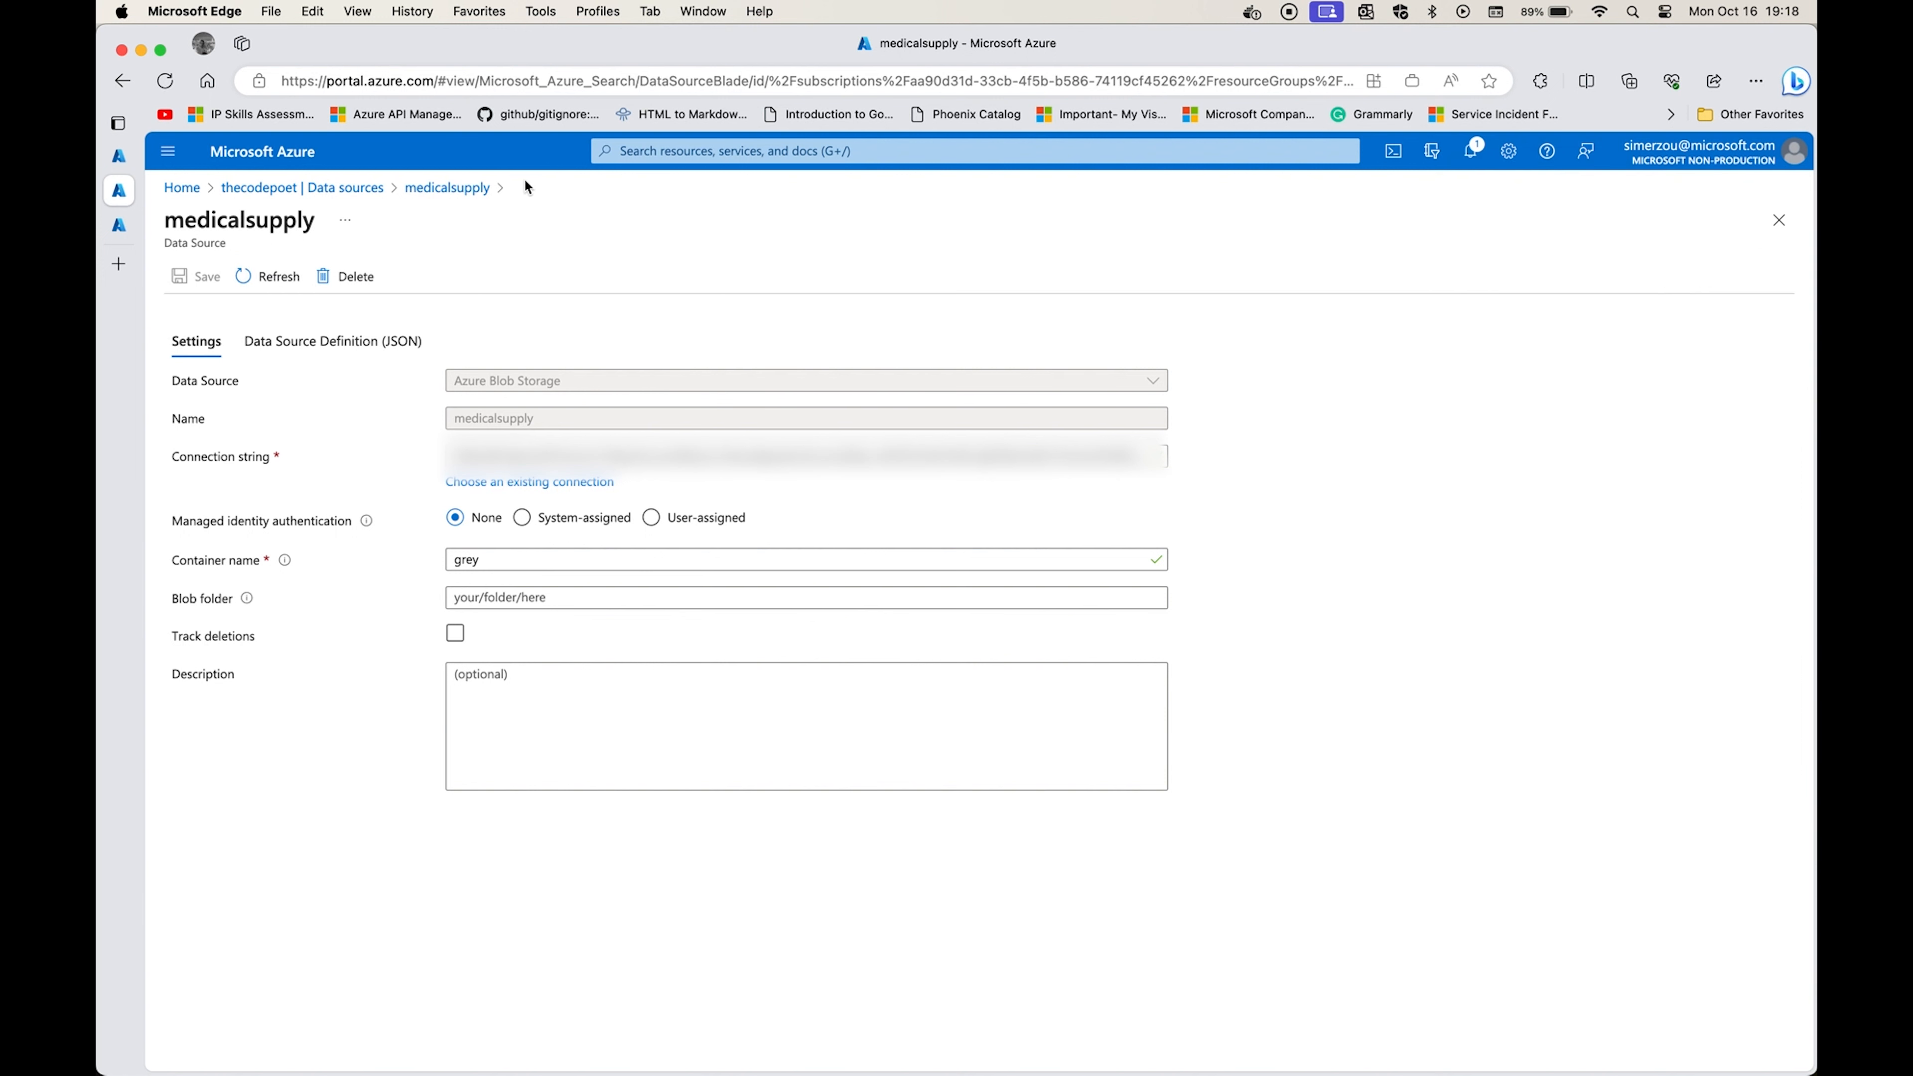
# Open the creation form for a new index in the thecodepoet search service.
pyautogui.click(340, 188)
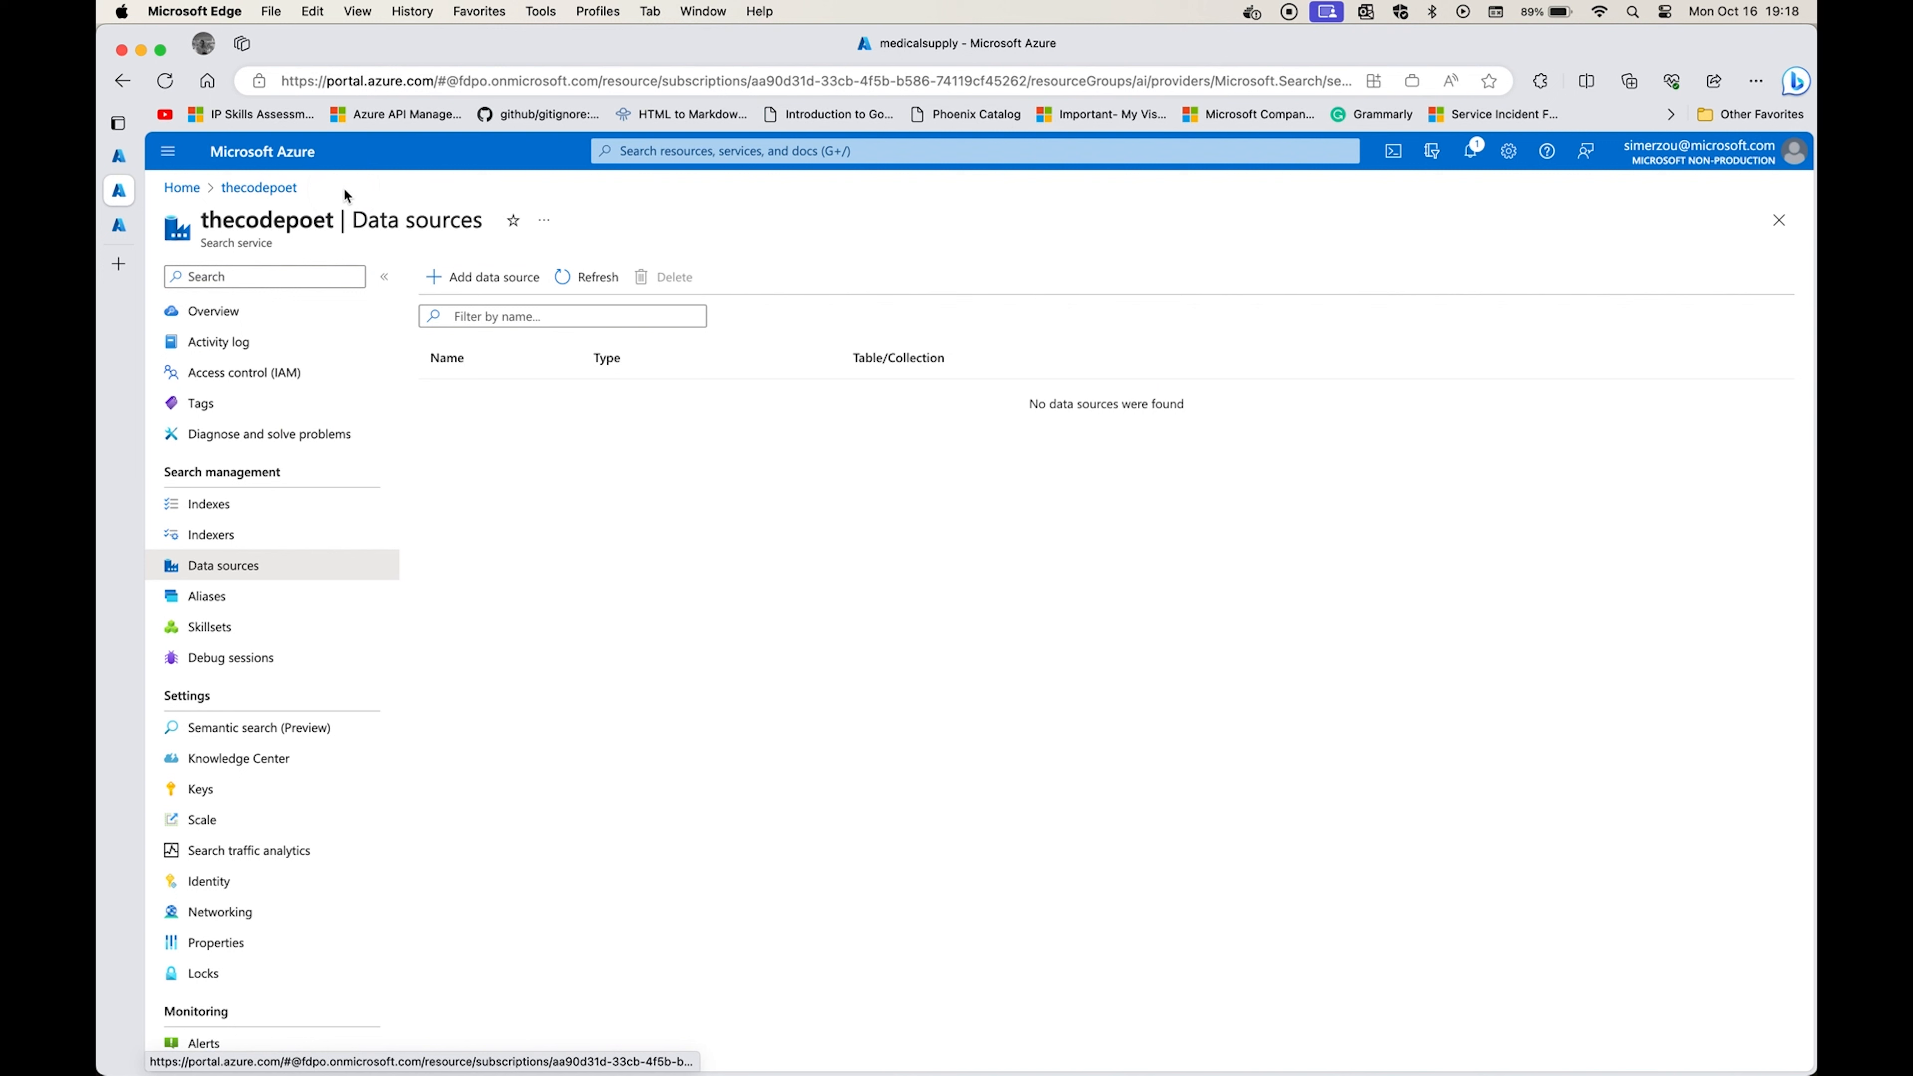
pyautogui.click(225, 516)
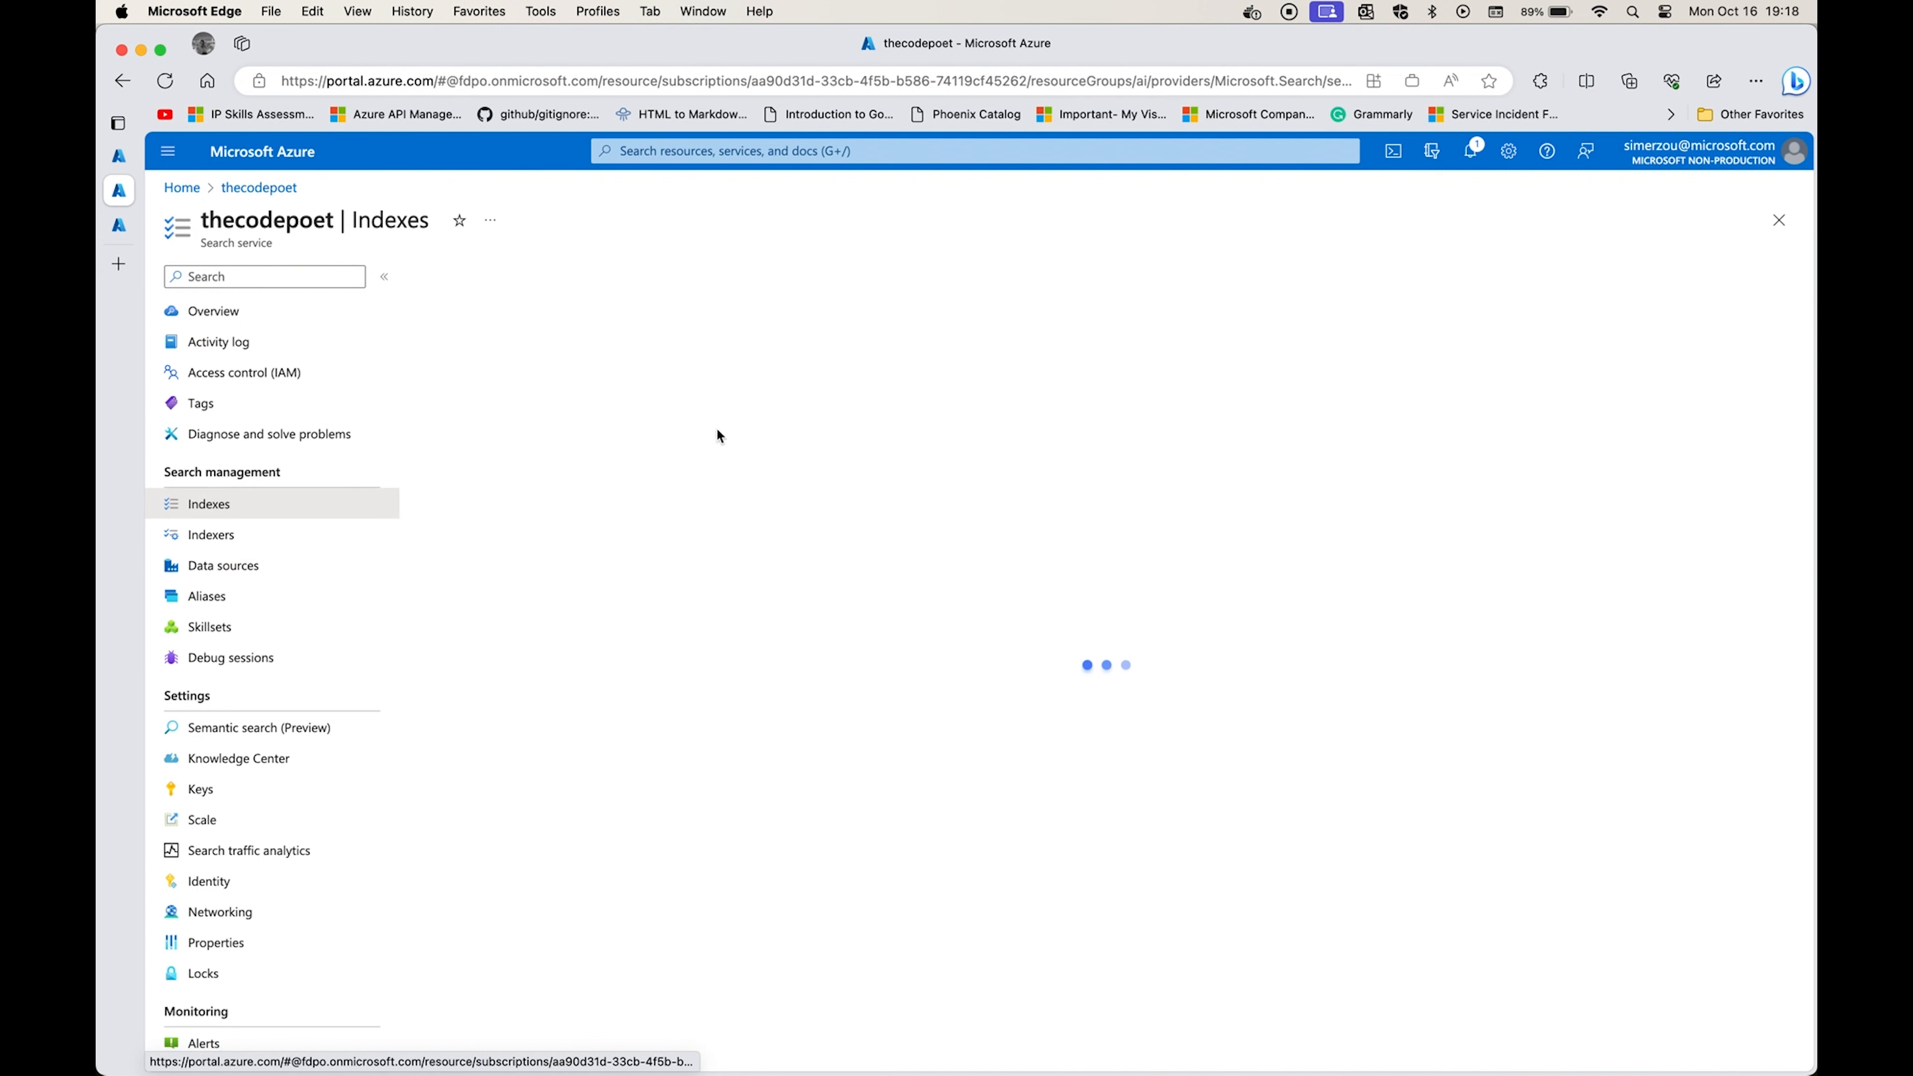
pyautogui.click(493, 289)
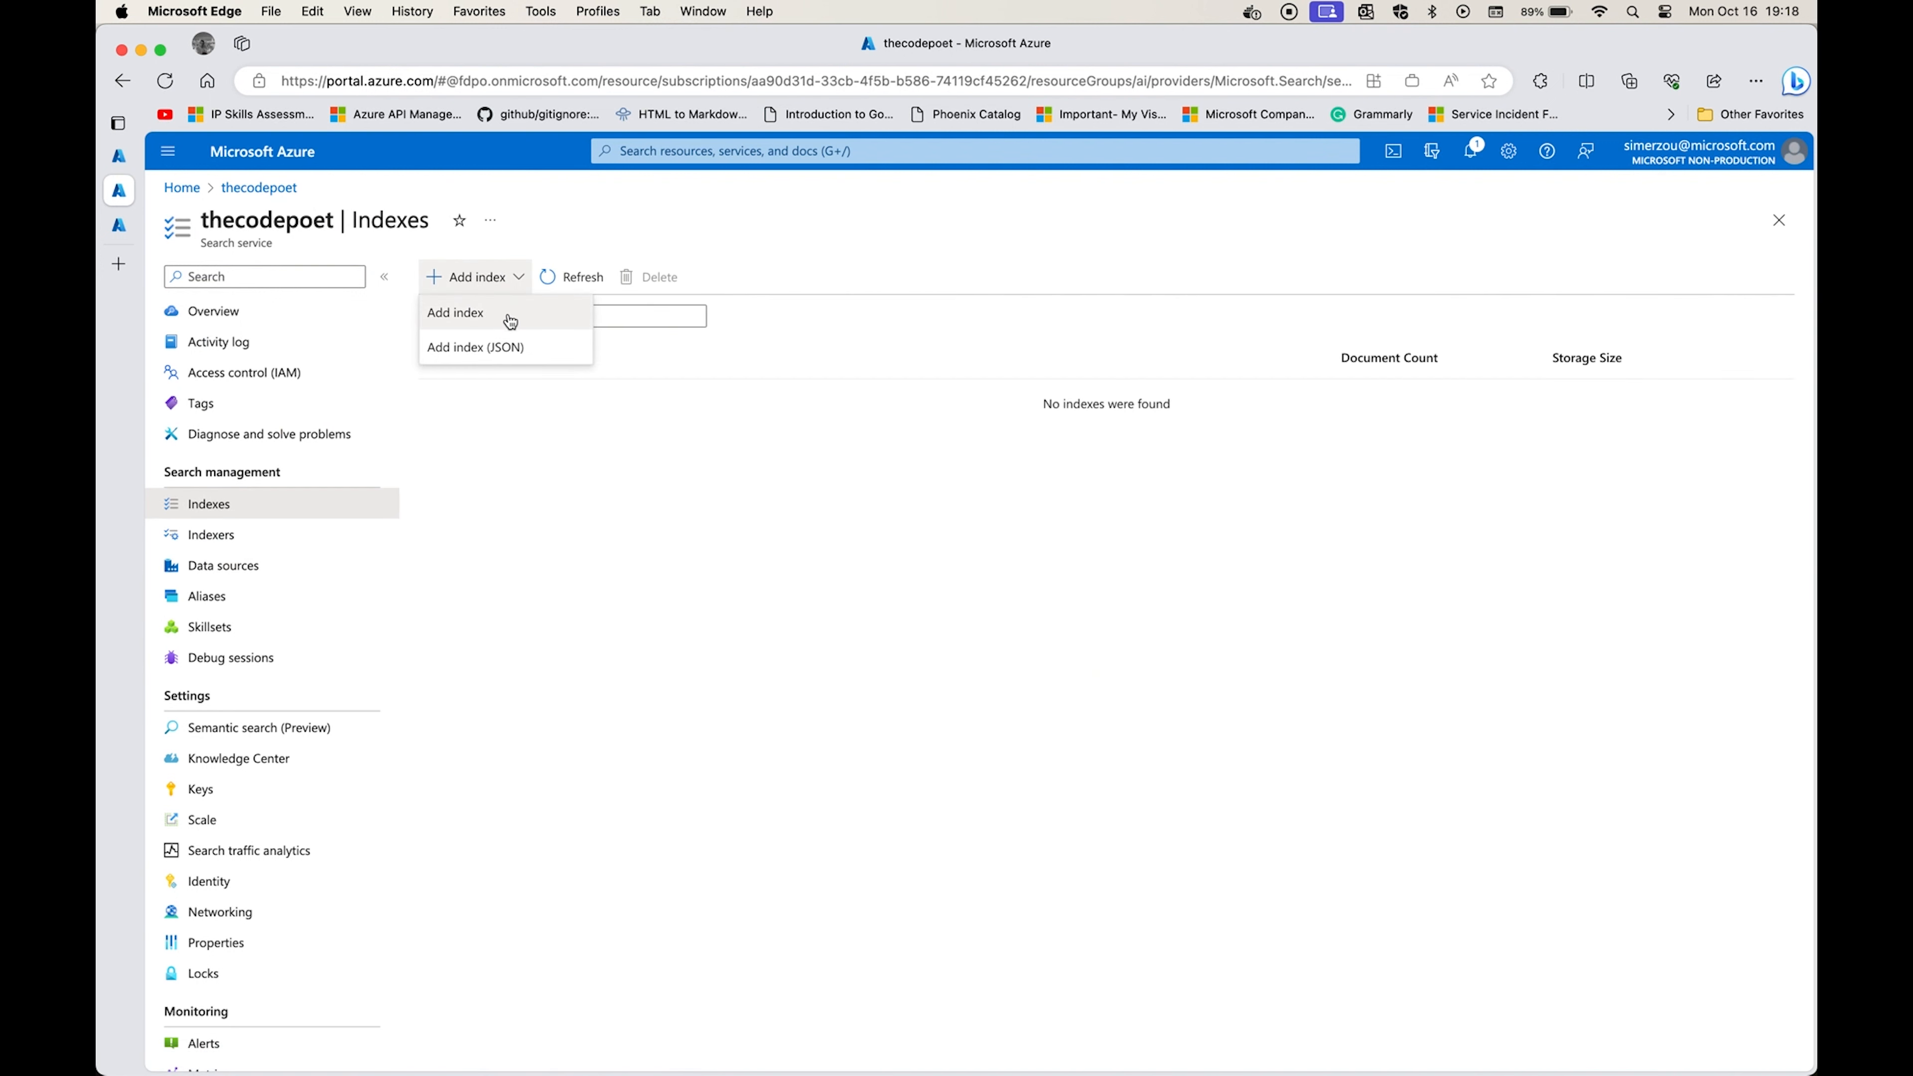
pyautogui.click(504, 322)
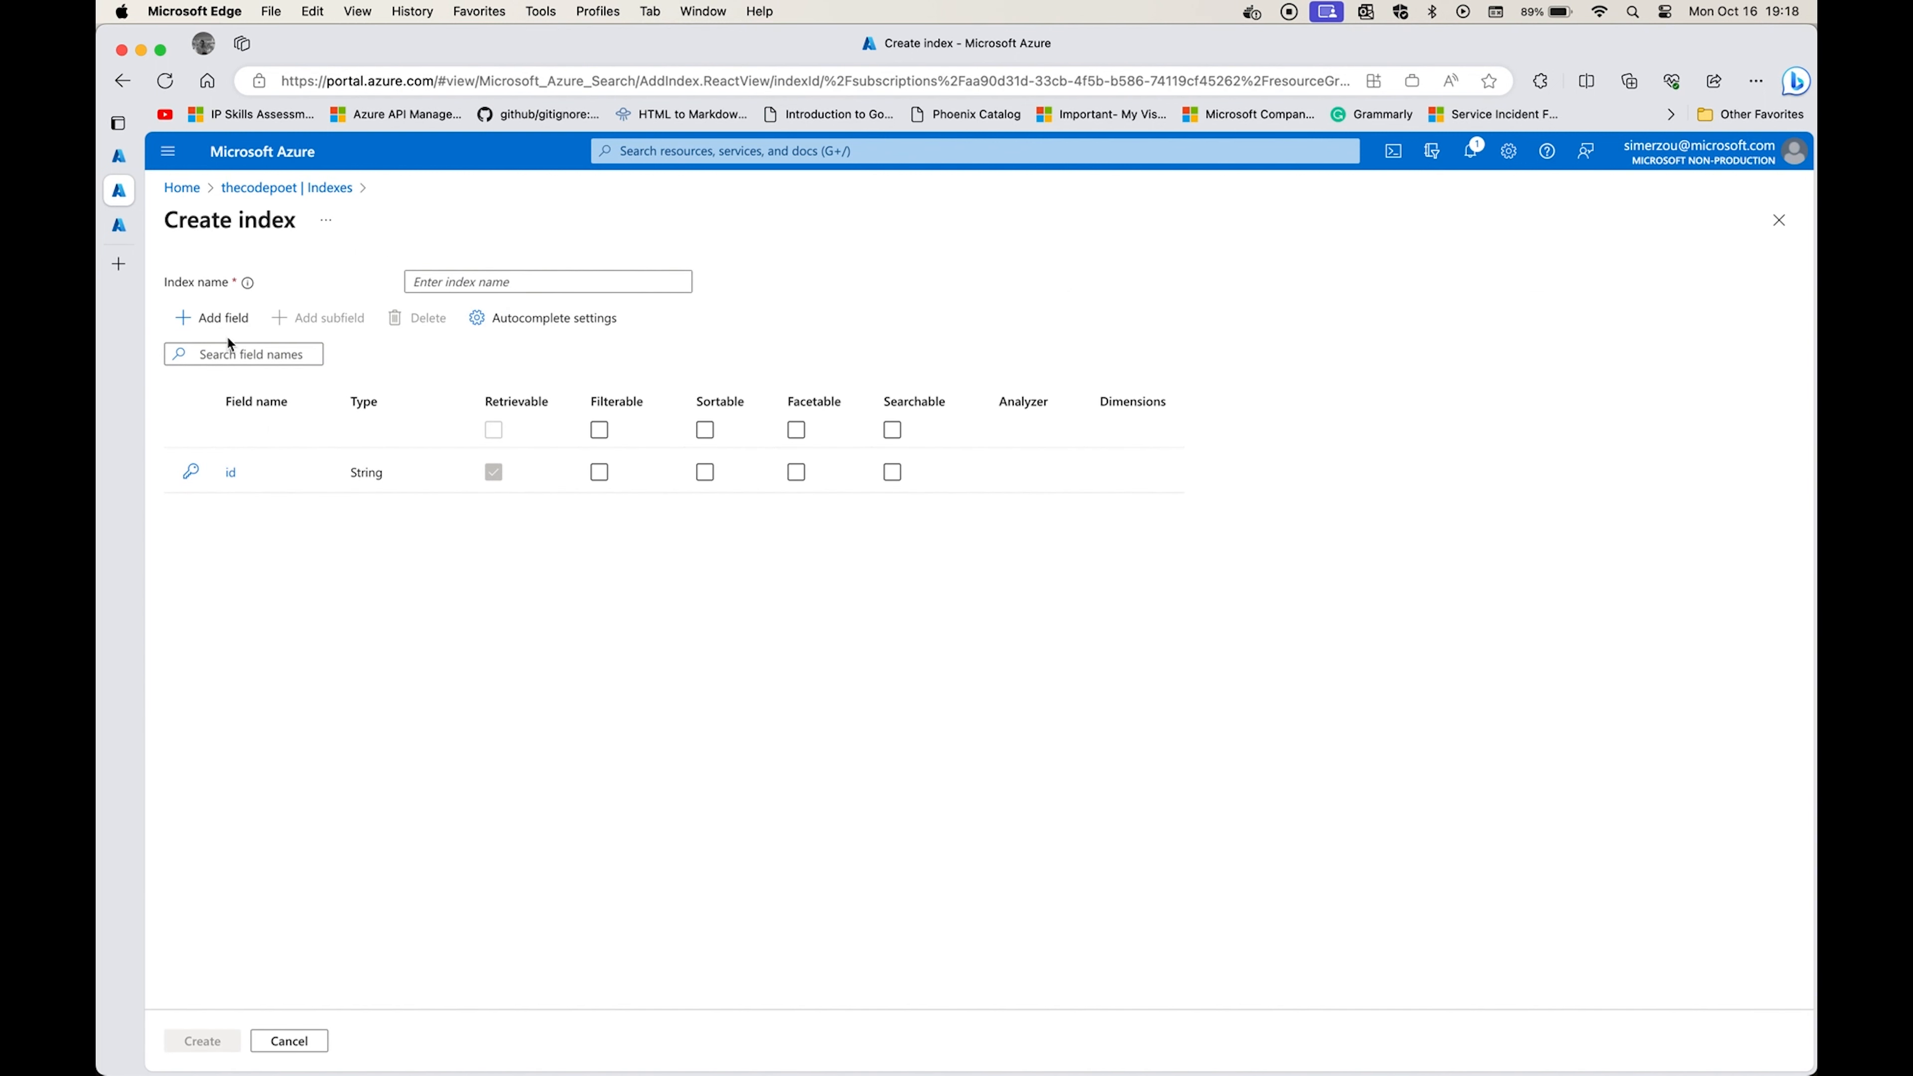
# Open the index's id key field for editing and try the name sku-num.
pyautogui.press('super+Tab')
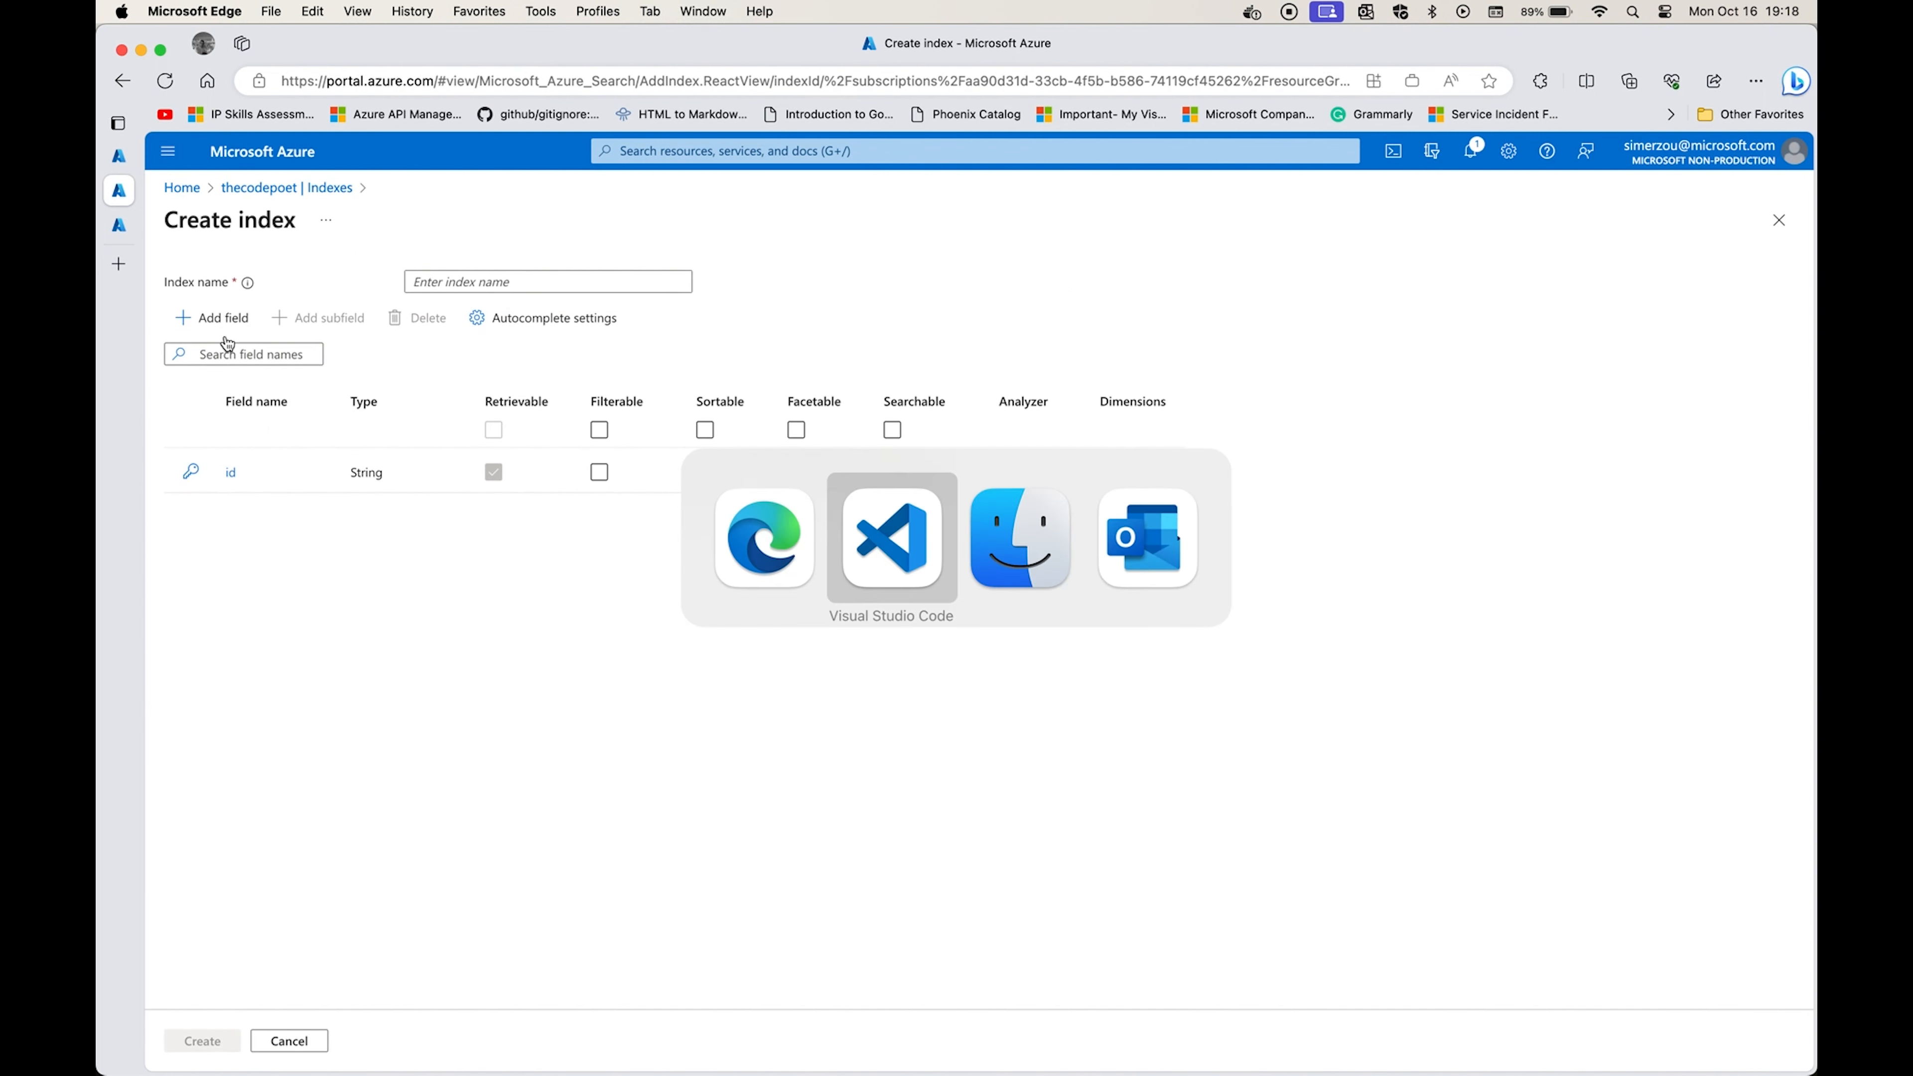
pyautogui.press('Escape')
pyautogui.click(234, 472)
pyautogui.click(1597, 344)
pyautogui.press('BackSpace')
pyautogui.press('BackSpace')
pyautogui.write('sku-nm')
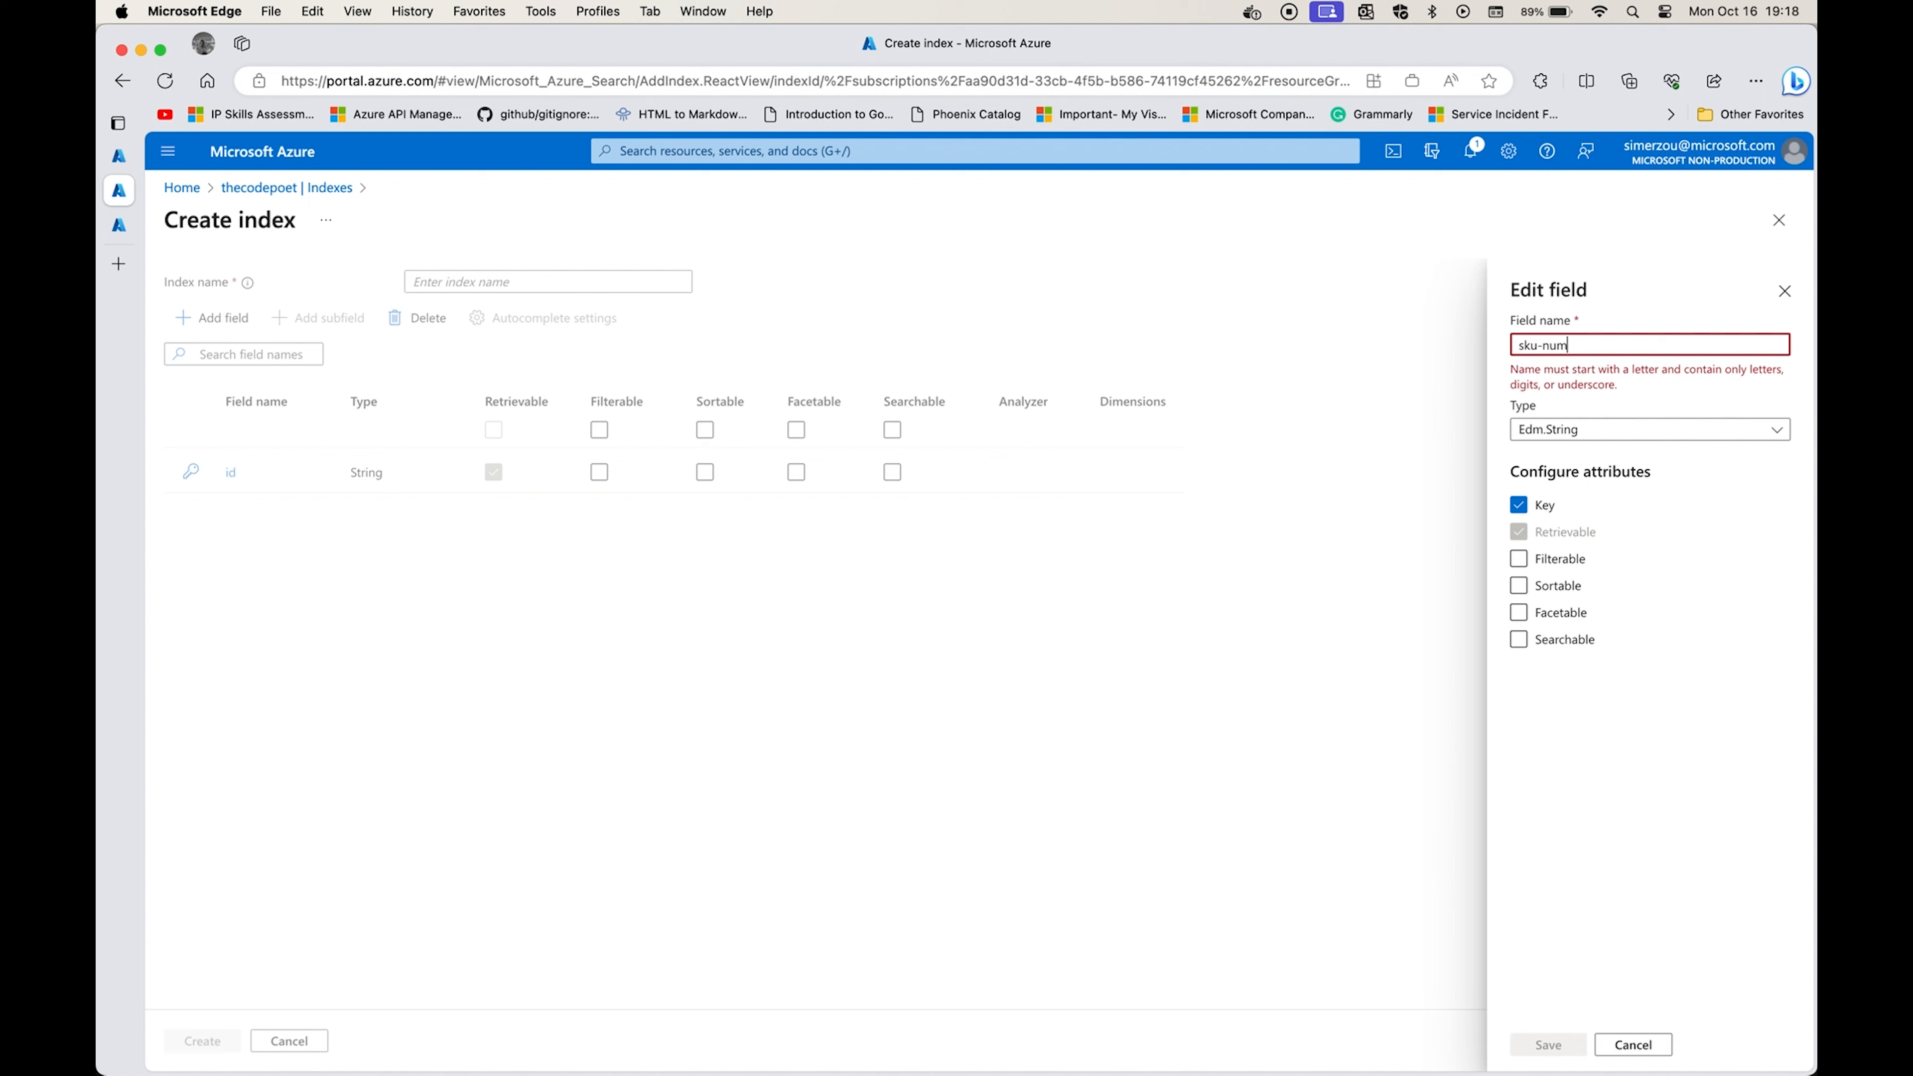
# Rename the key field to sku_nbr, copying the name from the CSV header in Visual Studio Code.
pyautogui.press('super+Tab')
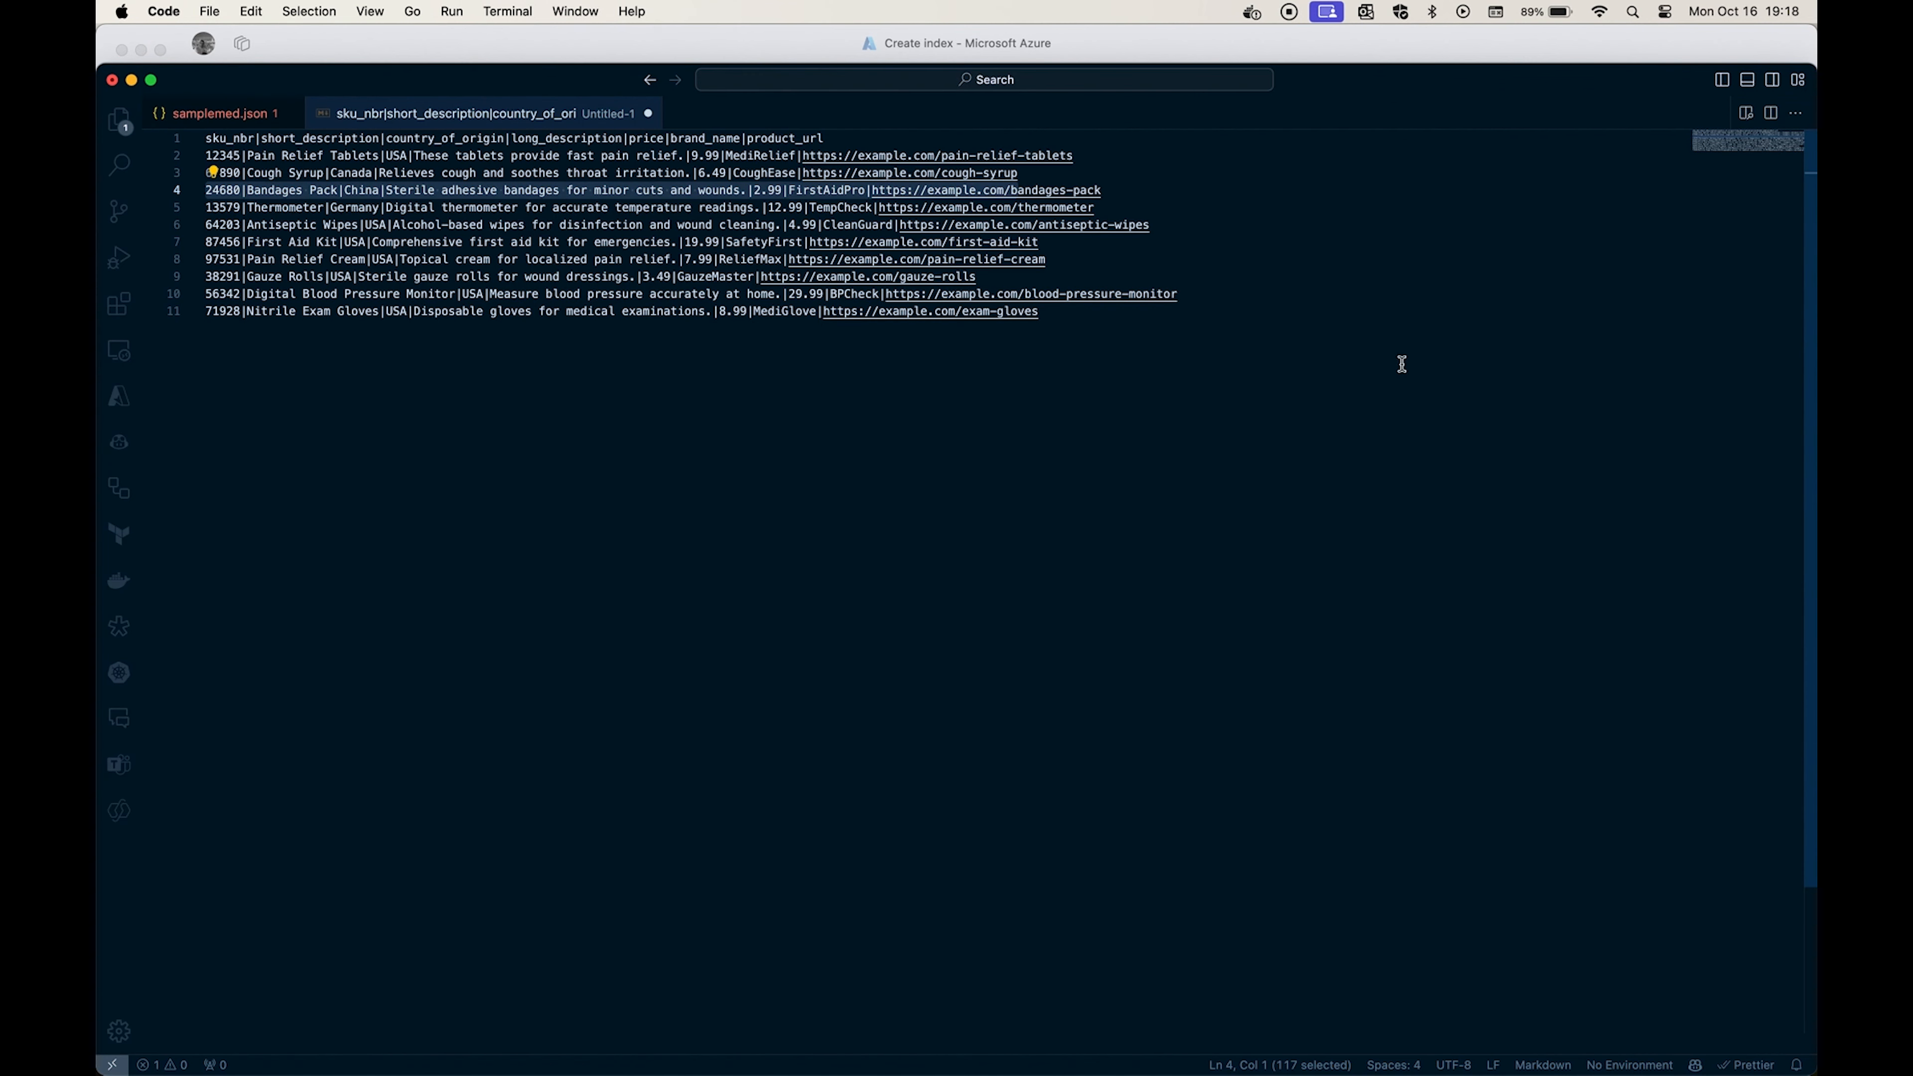
pyautogui.doubleClick(229, 140)
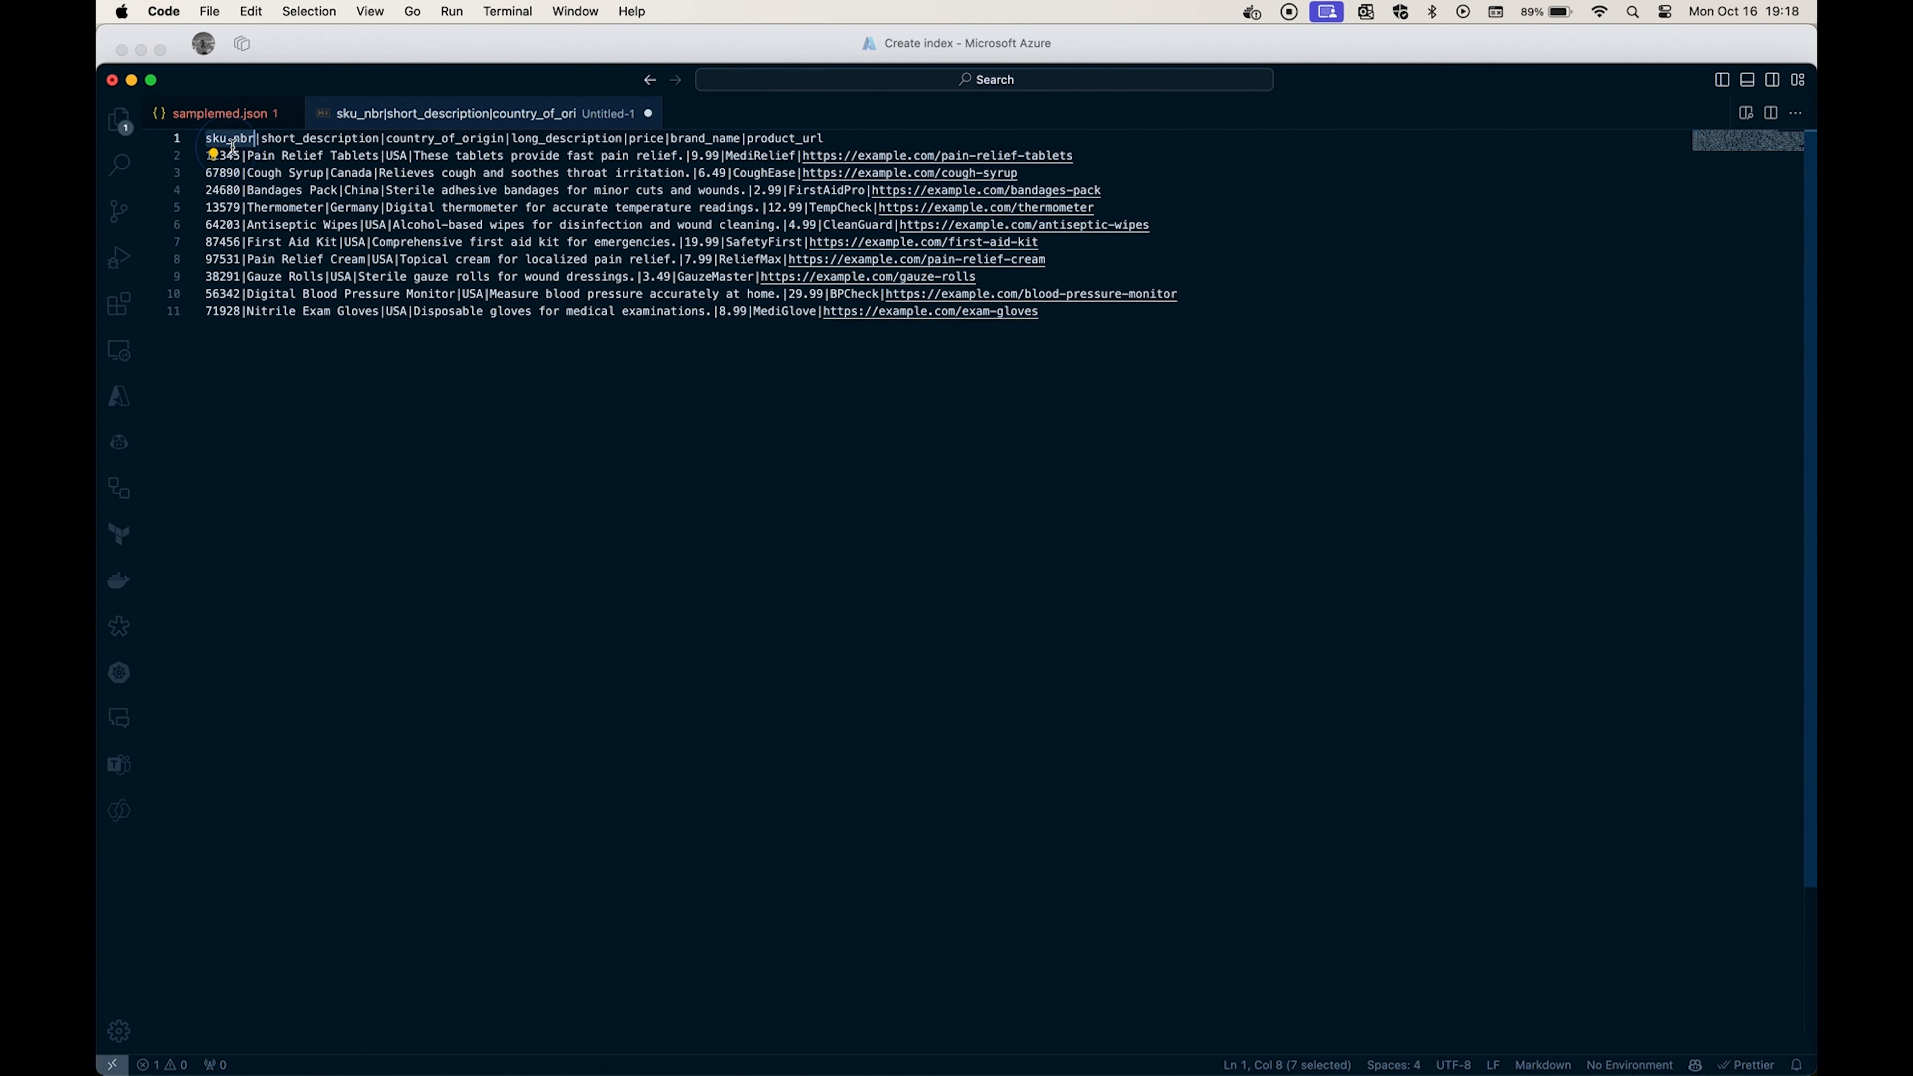
pyautogui.press('Right')
pyautogui.hotkey('alt', 'shift', 'Left')
pyautogui.press('super+c')
pyautogui.press('super+Tab')
pyautogui.press('super+a')
pyautogui.press('BackSpace')
pyautogui.press('super+v')
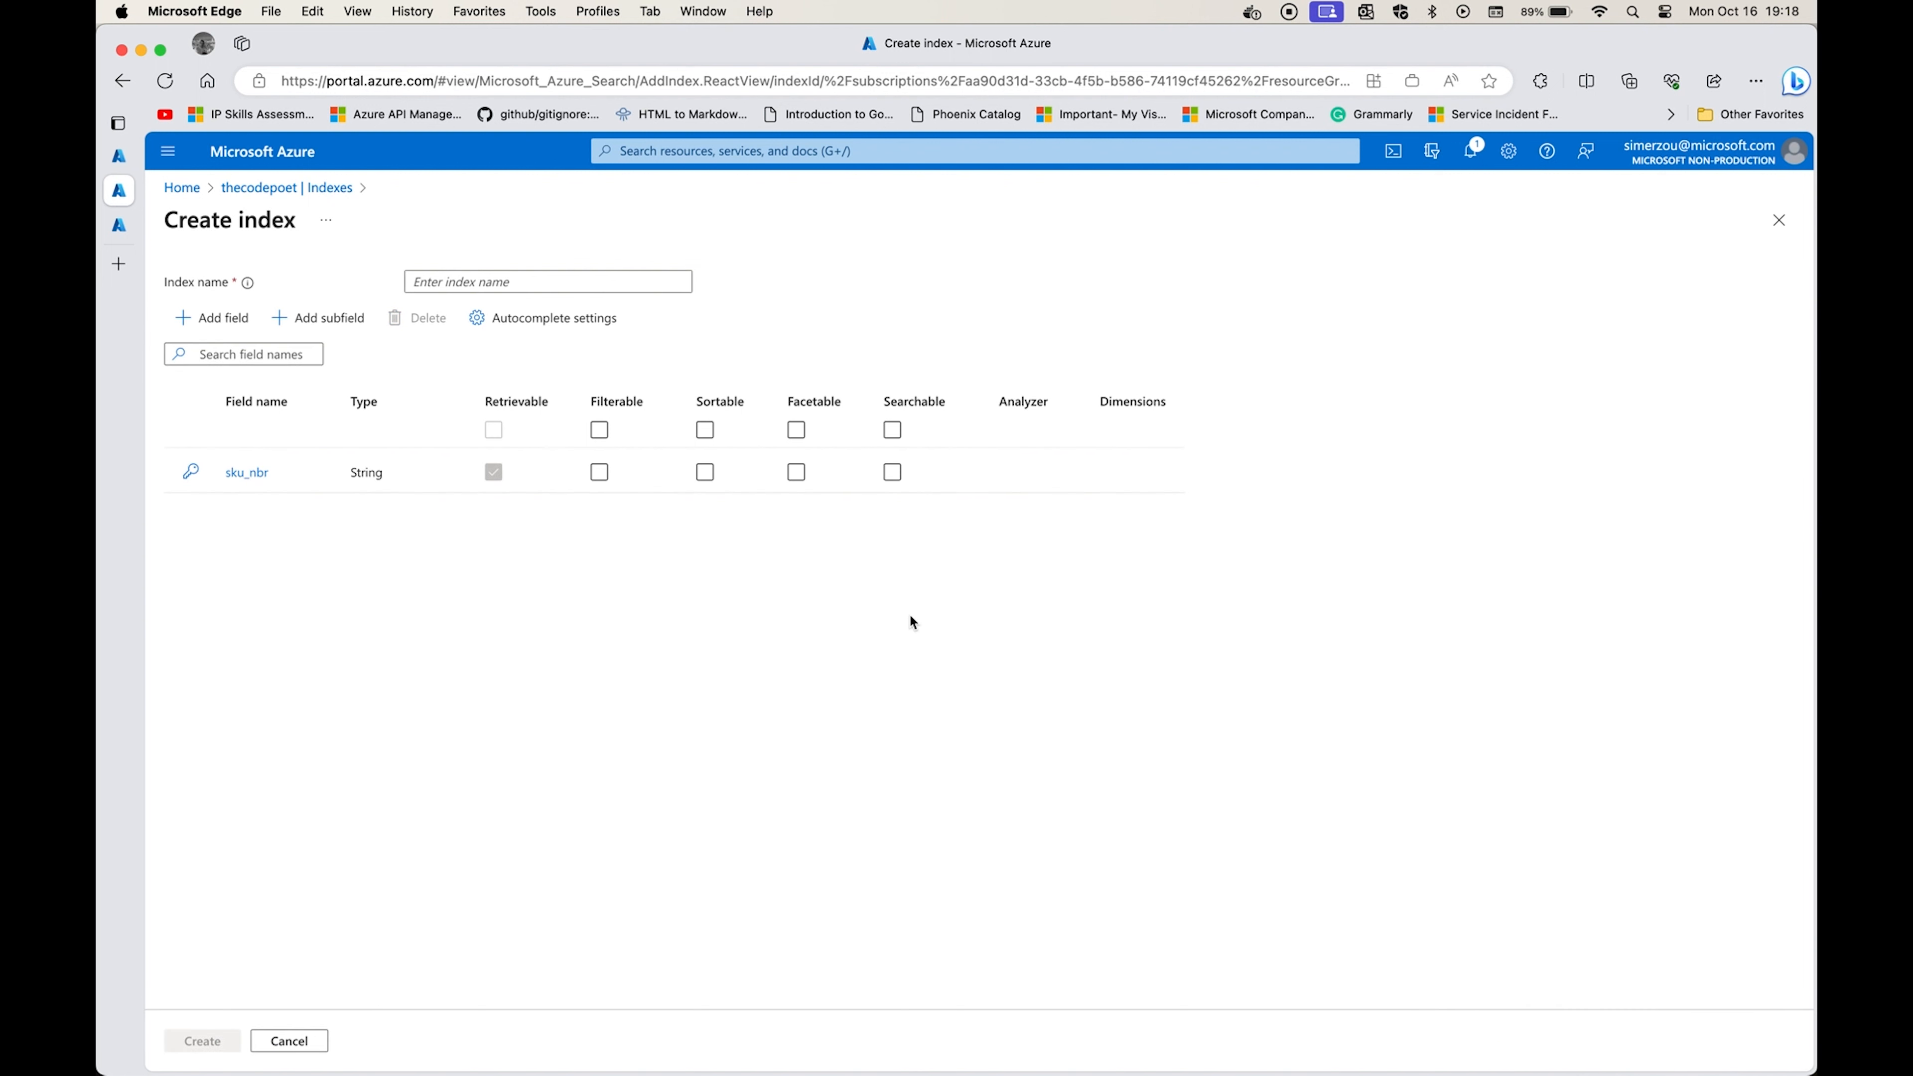
# Add a retrievable, searchable string field named short_description, copying its name from the CSV header in Visual Studio Code.
pyautogui.click(214, 317)
pyautogui.press('super+Tab')
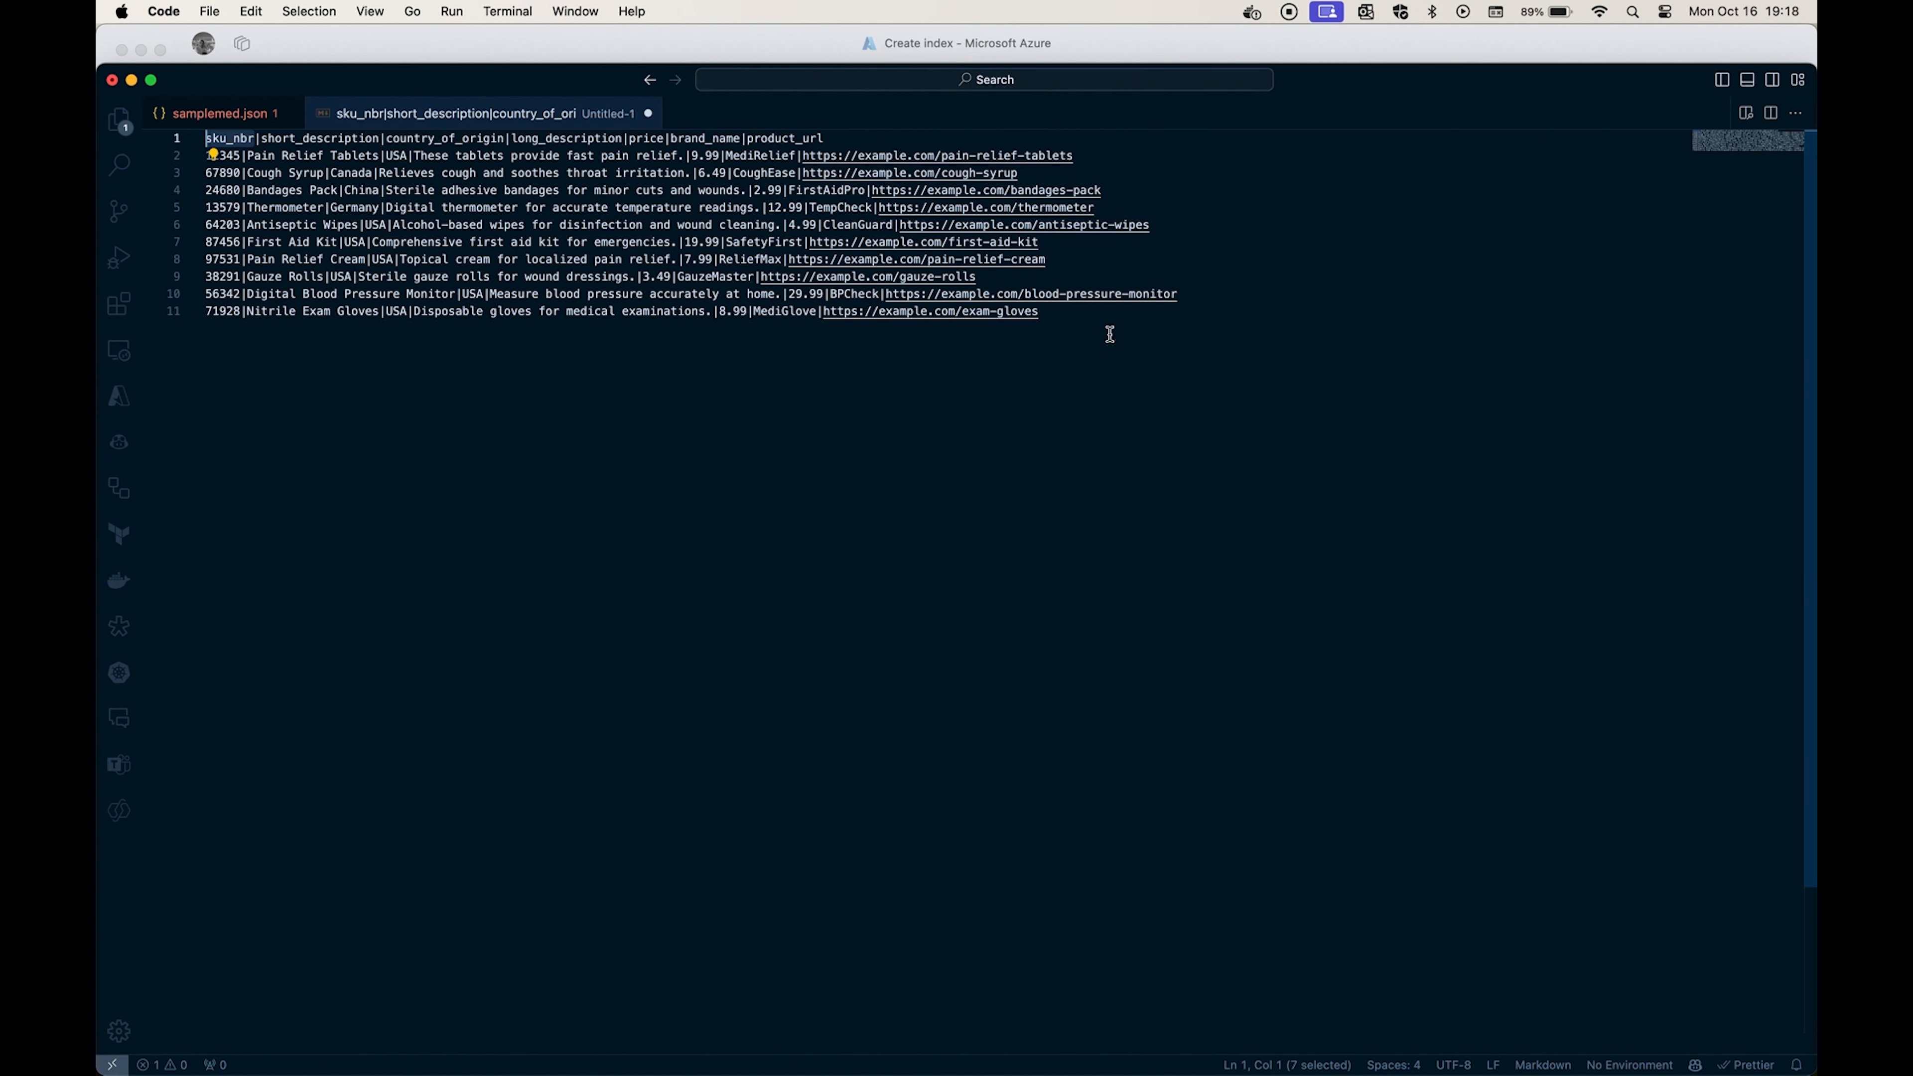
pyautogui.doubleClick(374, 138)
pyautogui.press('super+c')
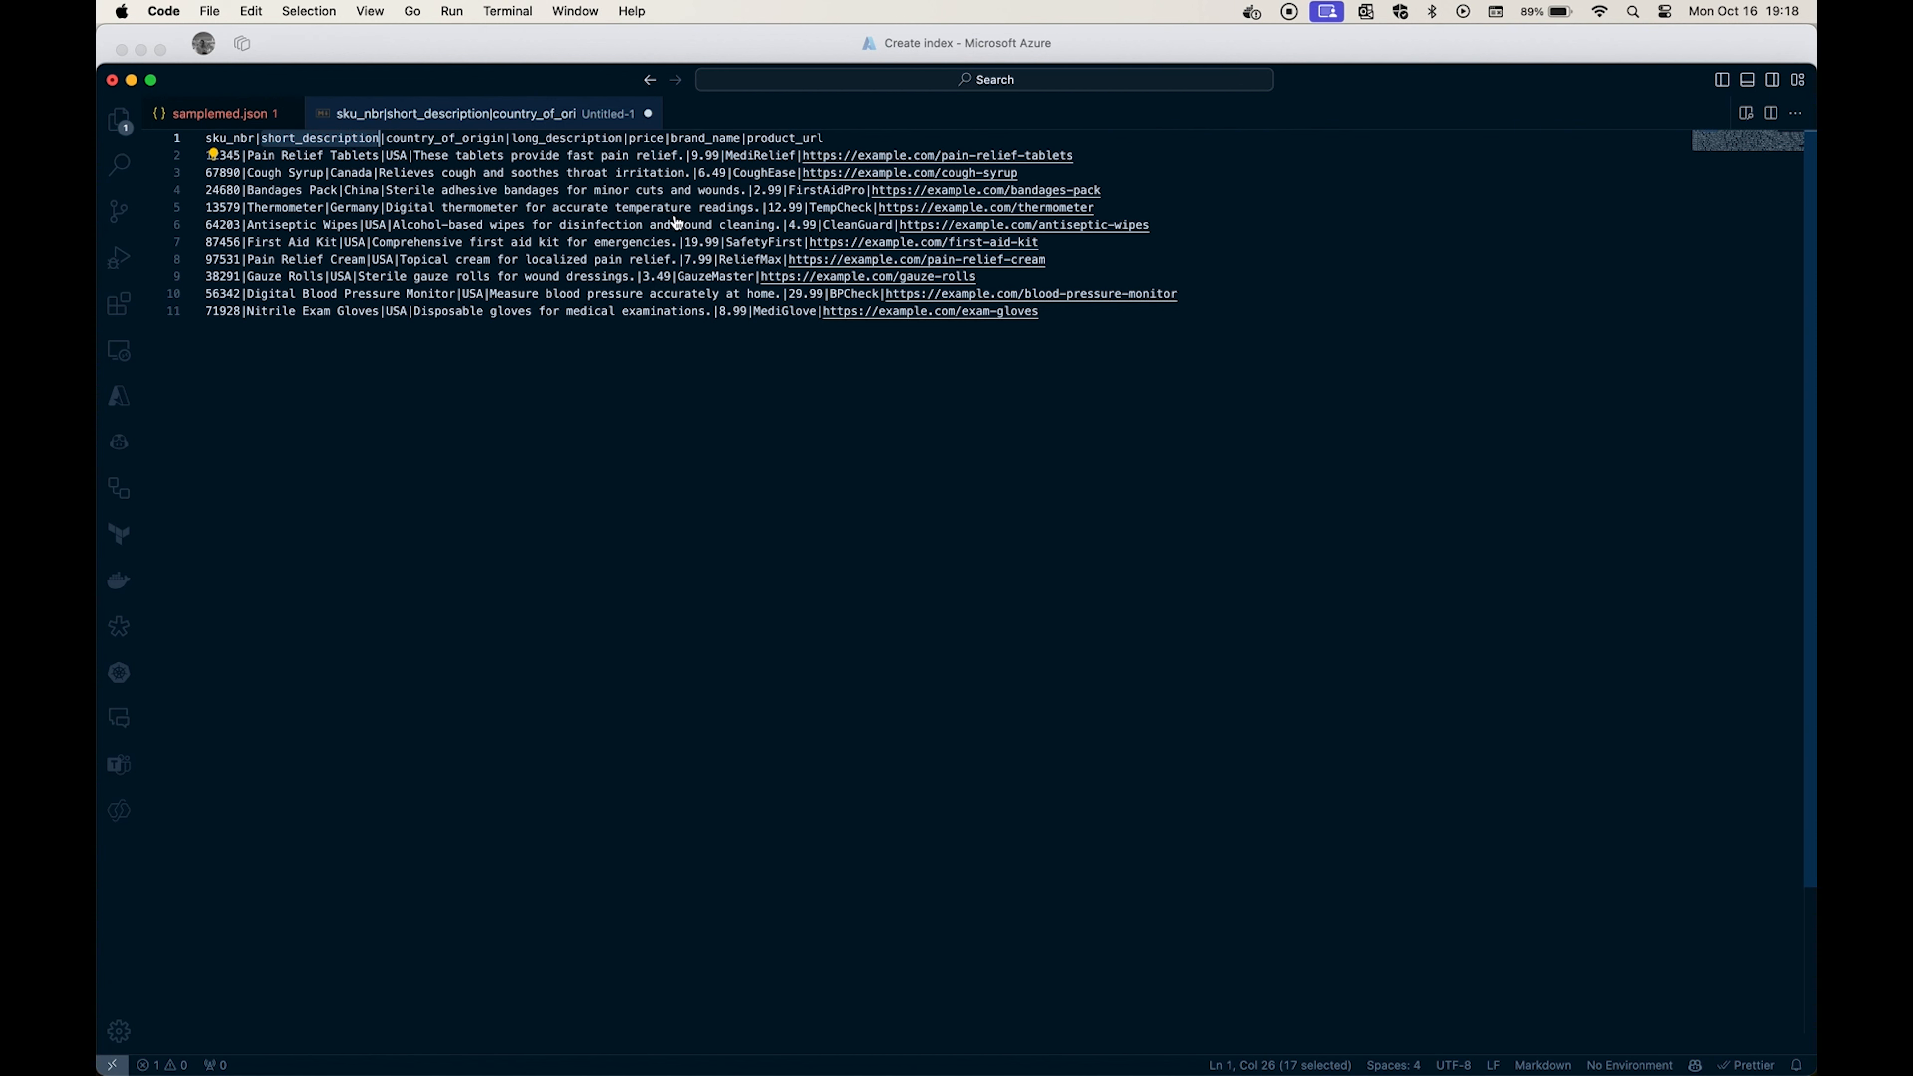
pyautogui.press('super+Tab')
pyautogui.click(1537, 337)
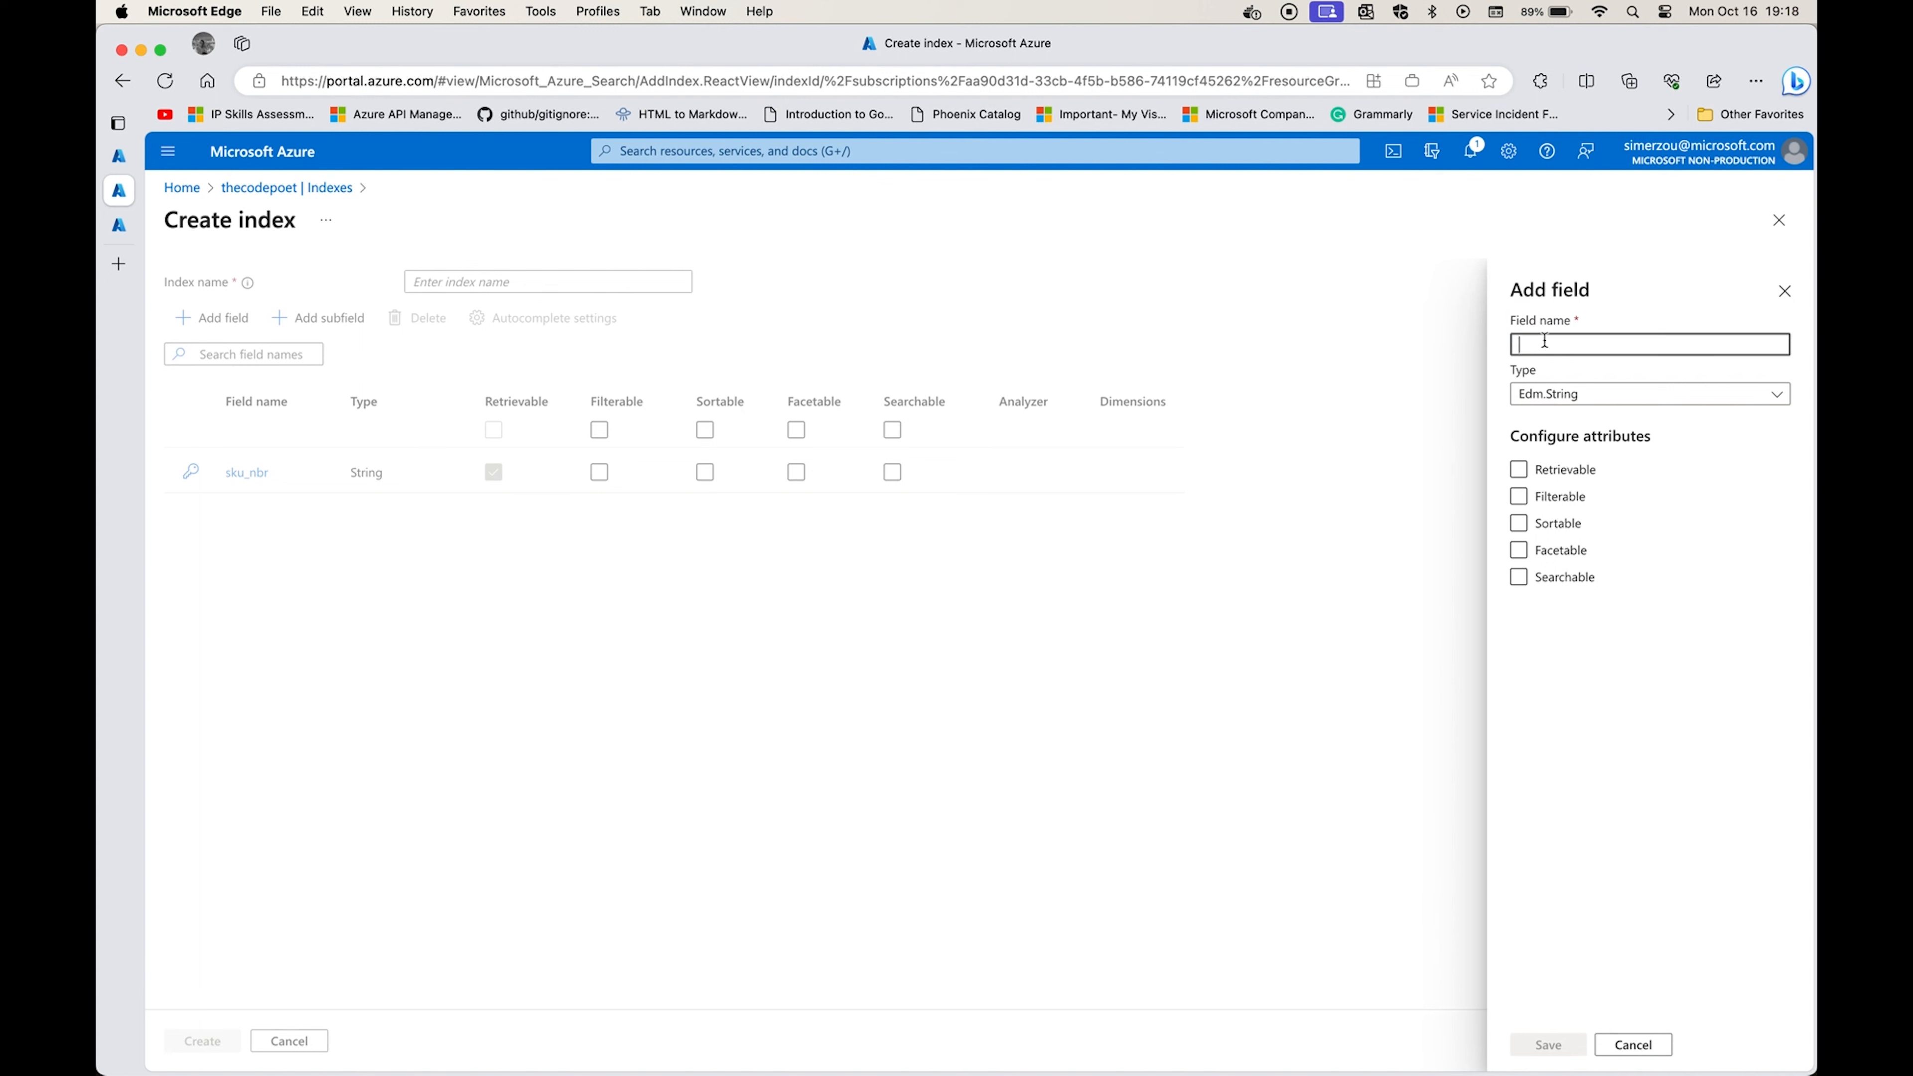
pyautogui.press('super+v')
pyautogui.click(1518, 469)
pyautogui.click(1520, 579)
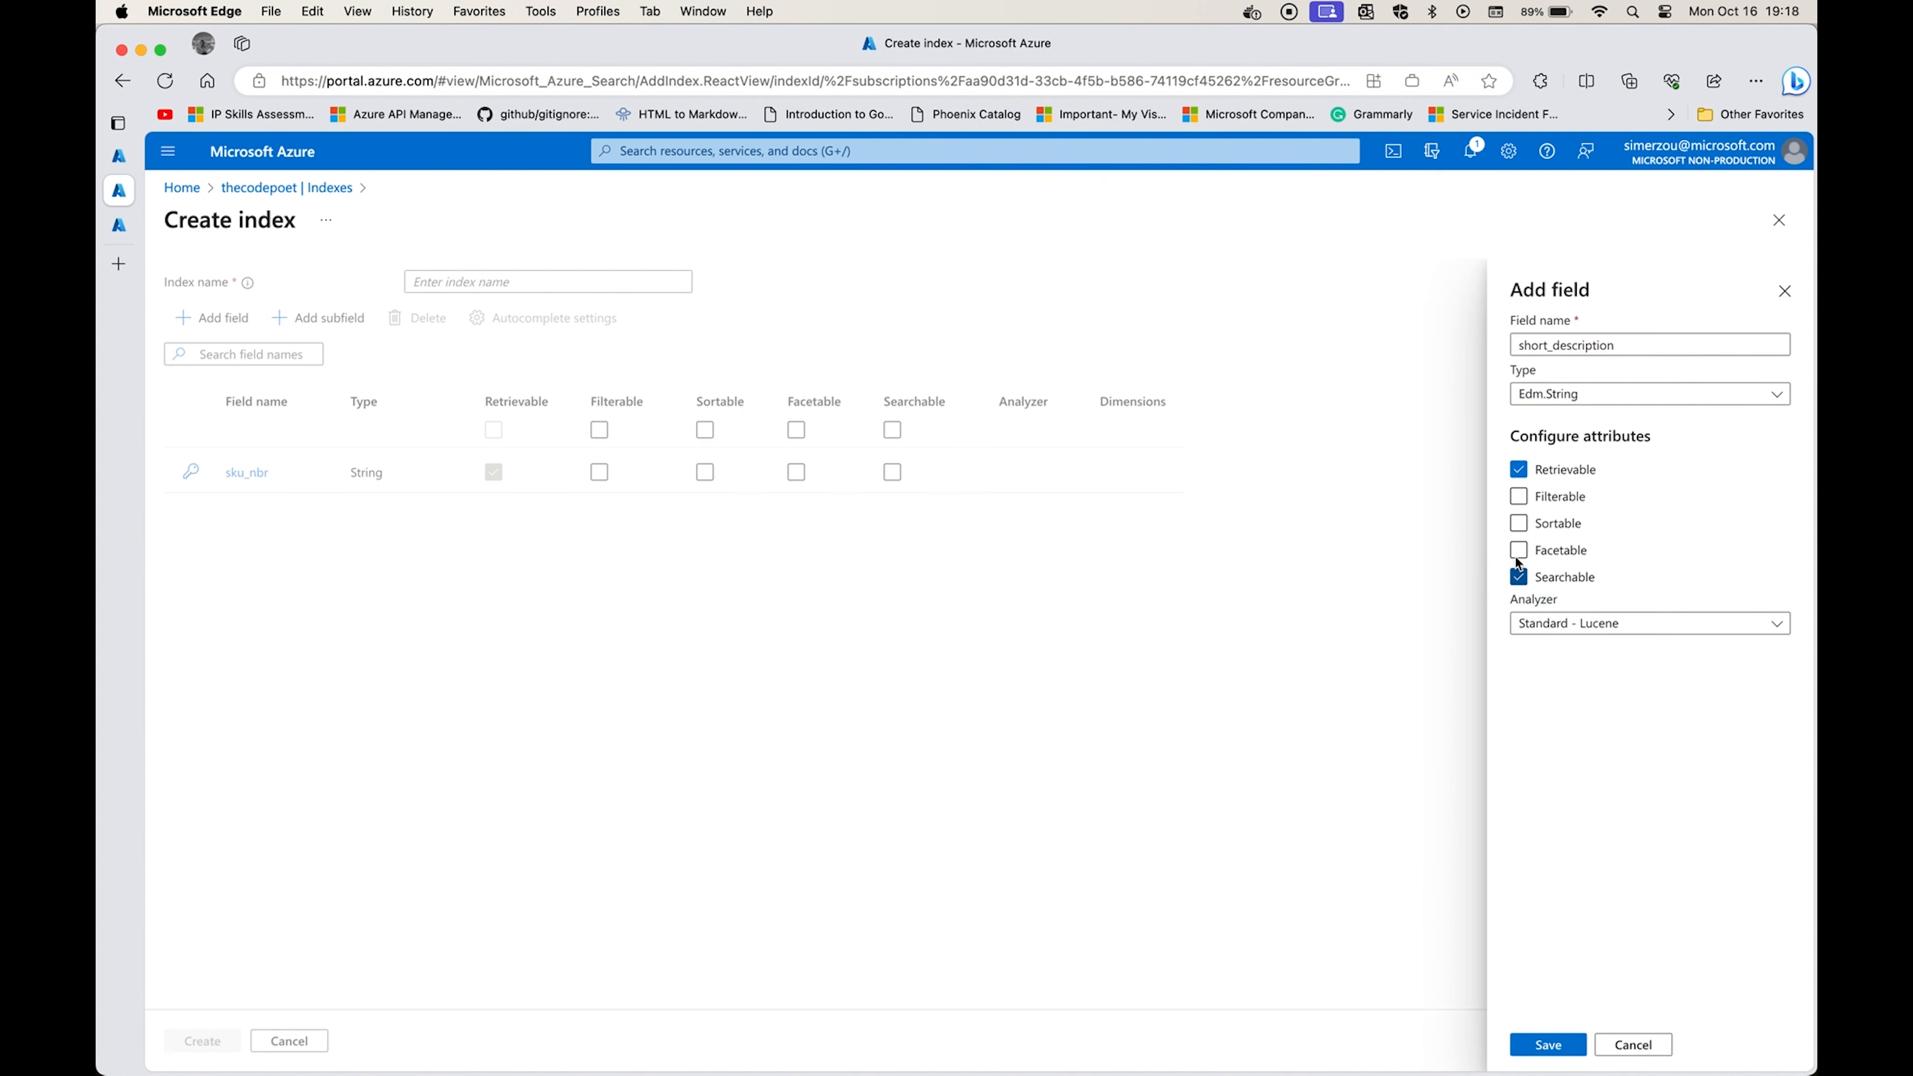
pyautogui.click(1534, 1047)
# Add a retrievable, searchable and filterable string field named country_of_origin, copying its name from the CSV header in Visual Studio Code.
pyautogui.press('super+Tab')
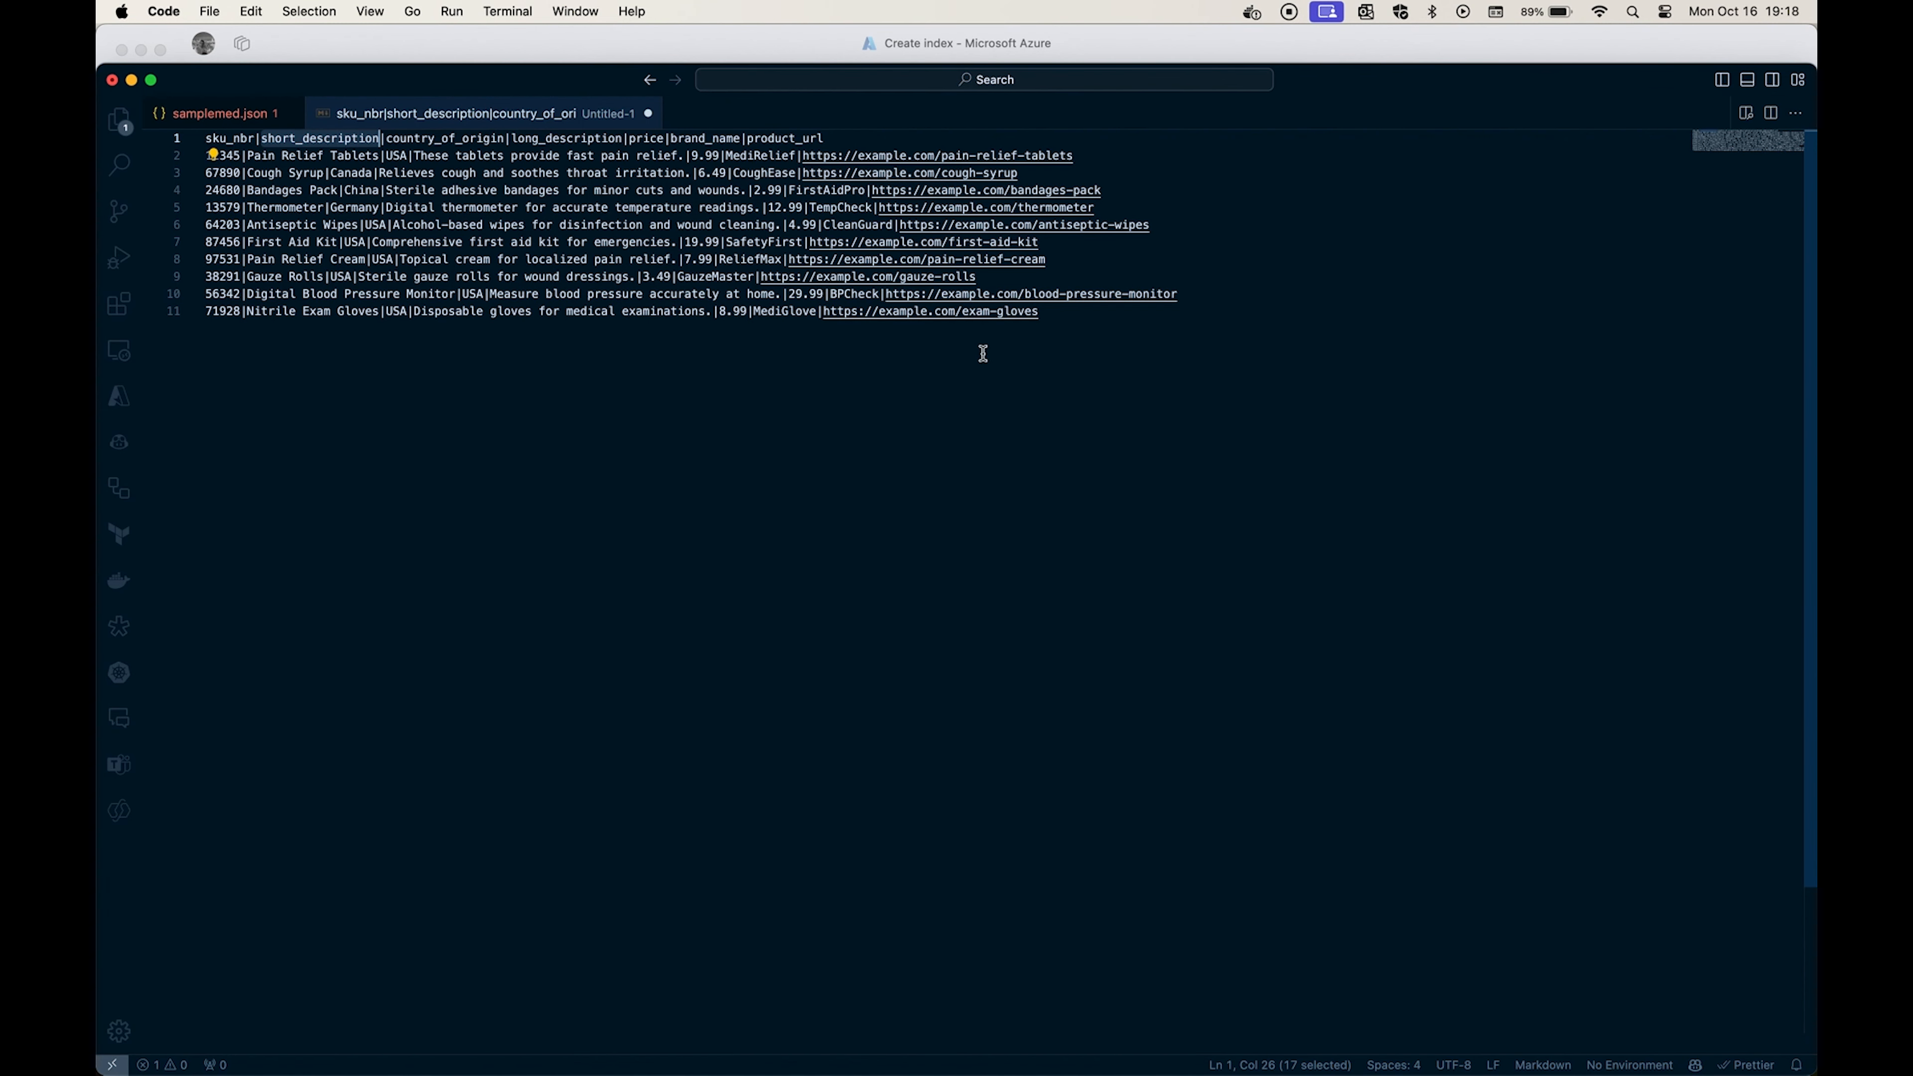
pyautogui.doubleClick(418, 134)
pyautogui.press('super+c')
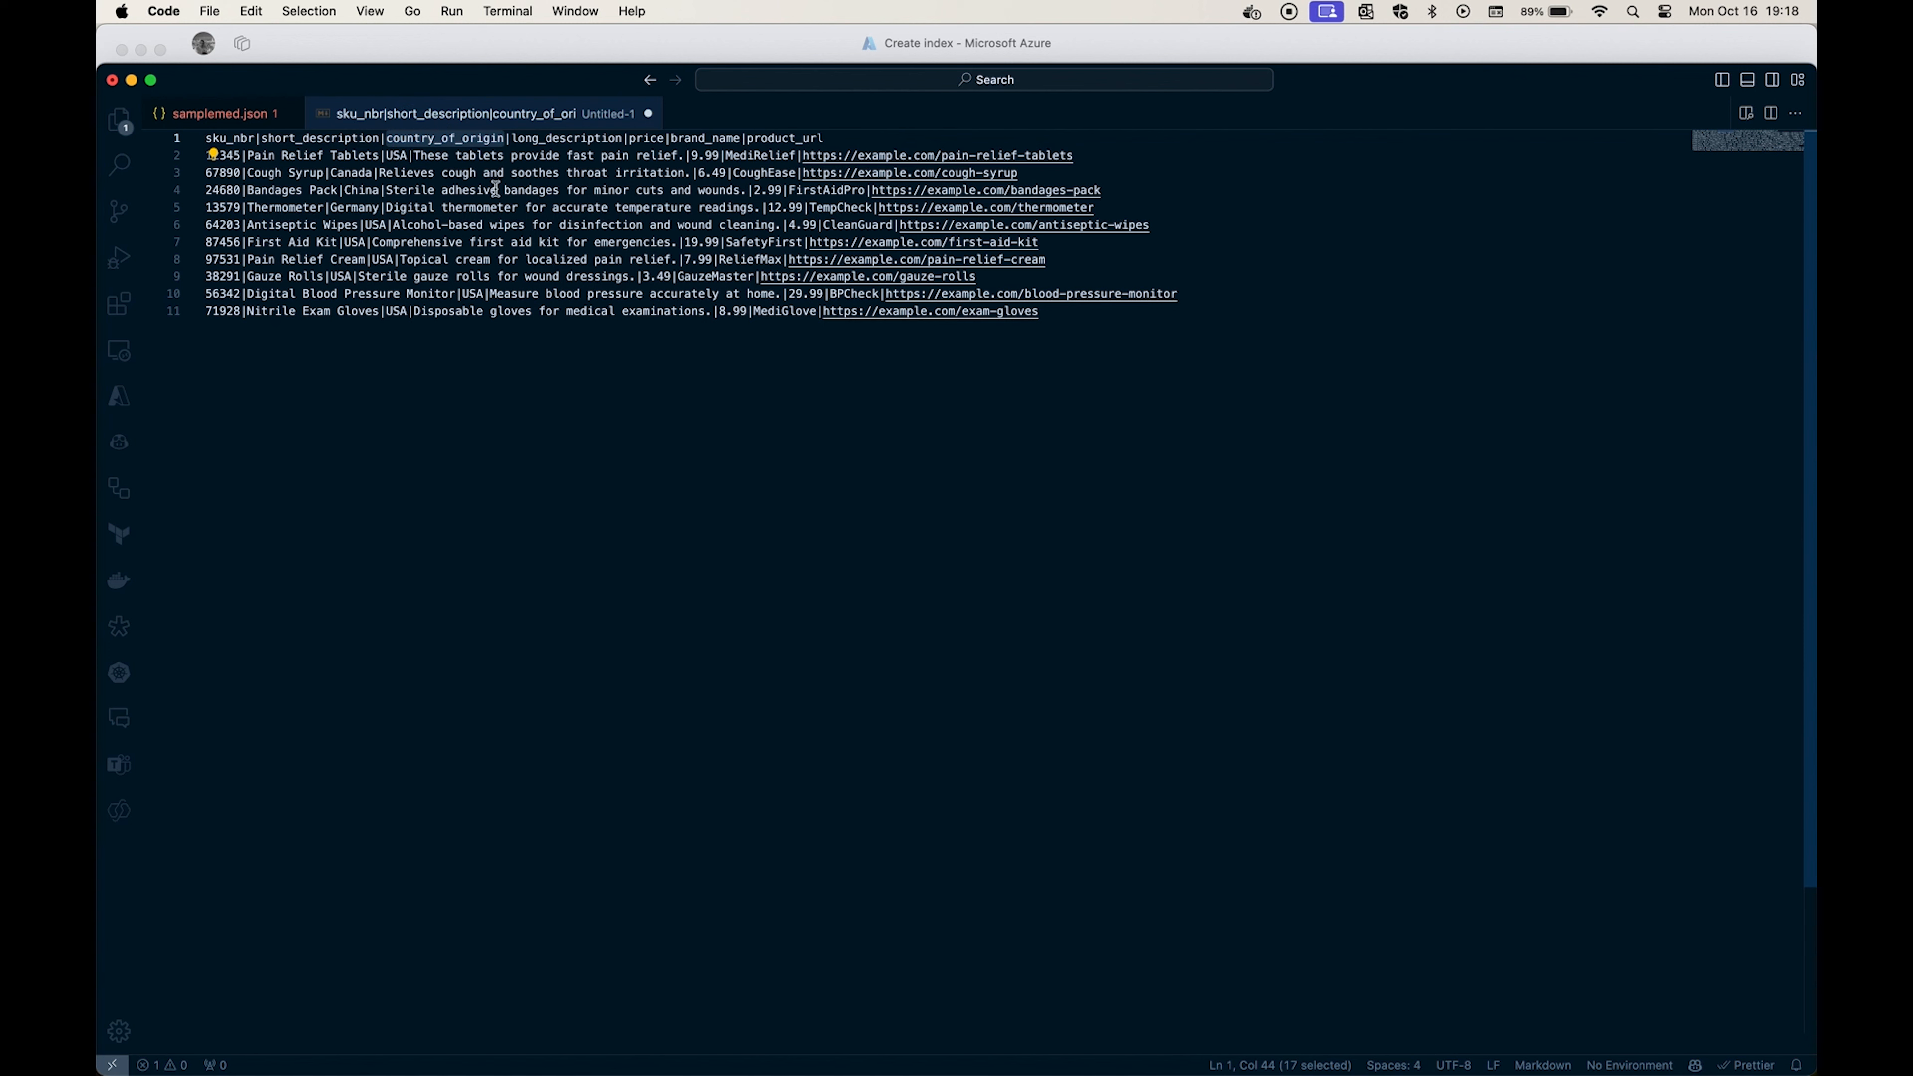
pyautogui.press('super+Tab')
pyautogui.click(234, 319)
pyautogui.click(1574, 345)
pyautogui.press('super+v')
pyautogui.click(1540, 474)
pyautogui.click(1539, 473)
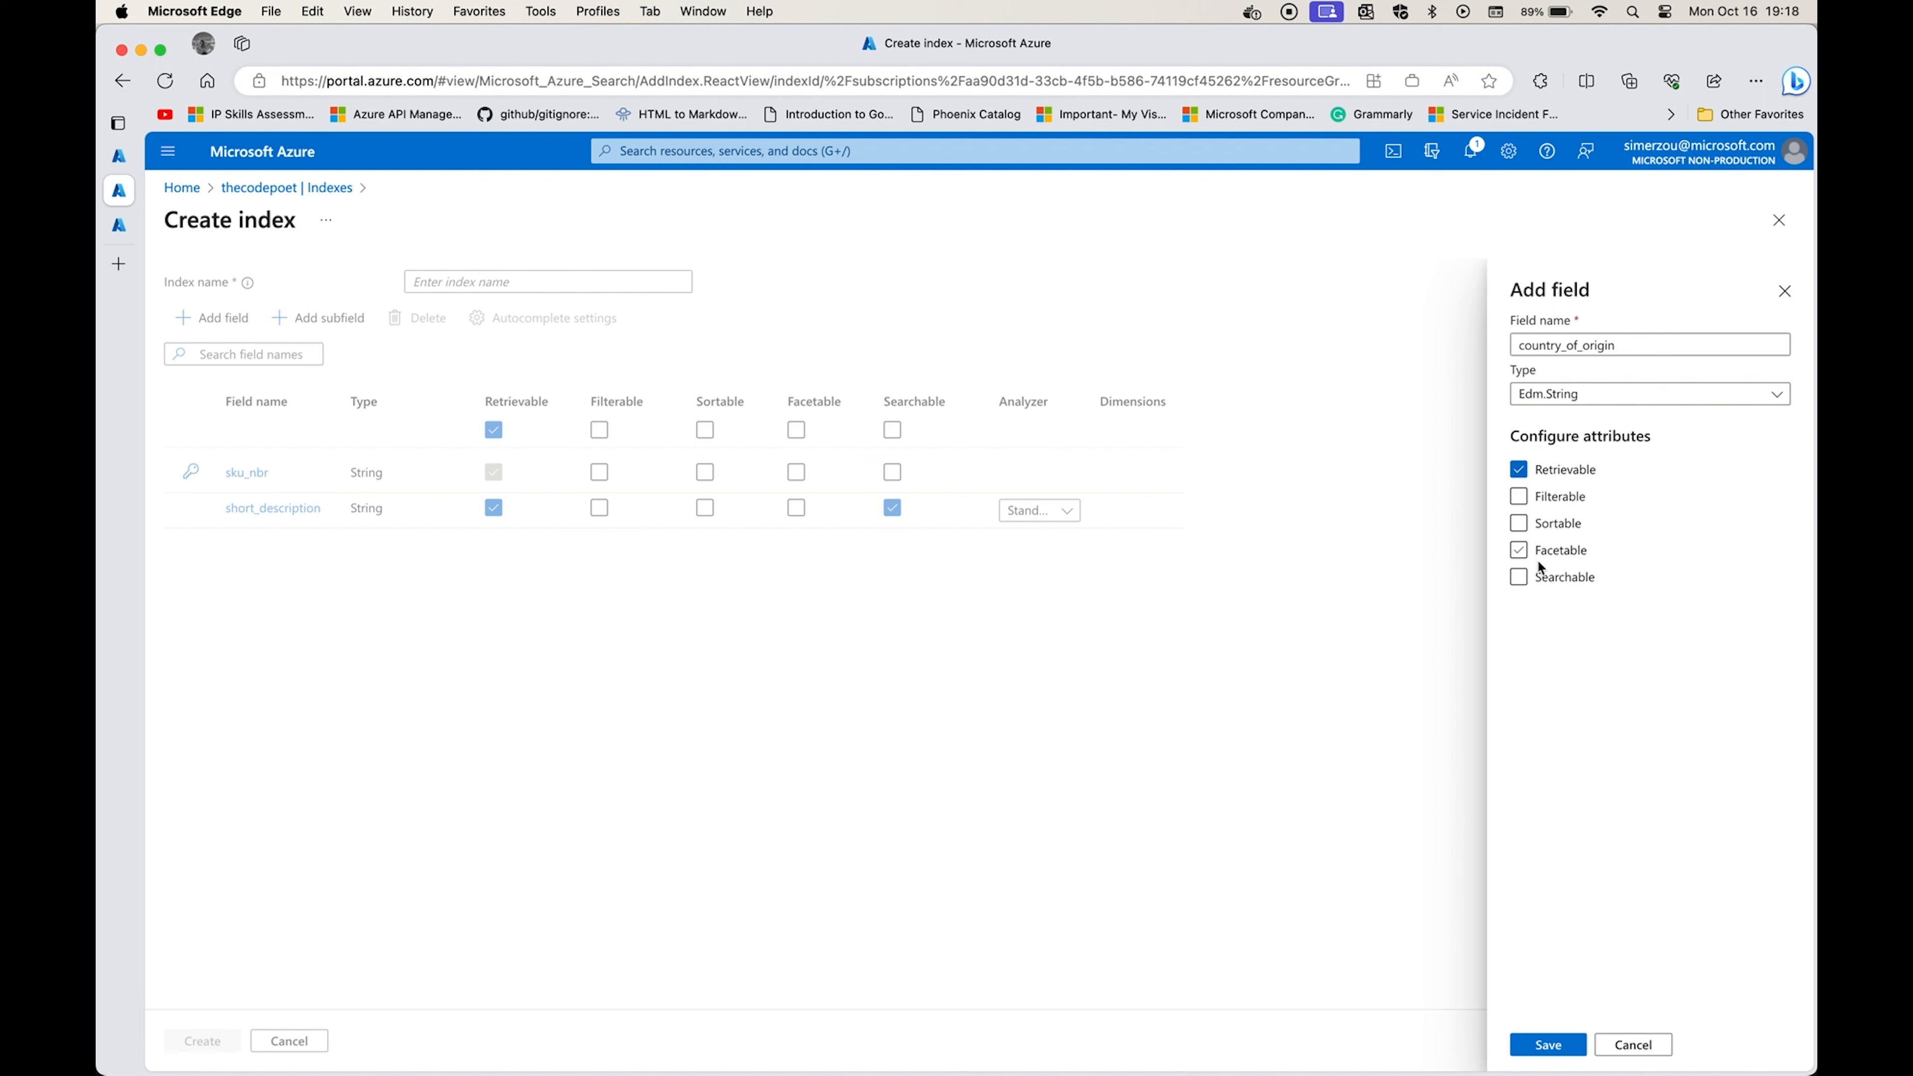
pyautogui.click(1519, 577)
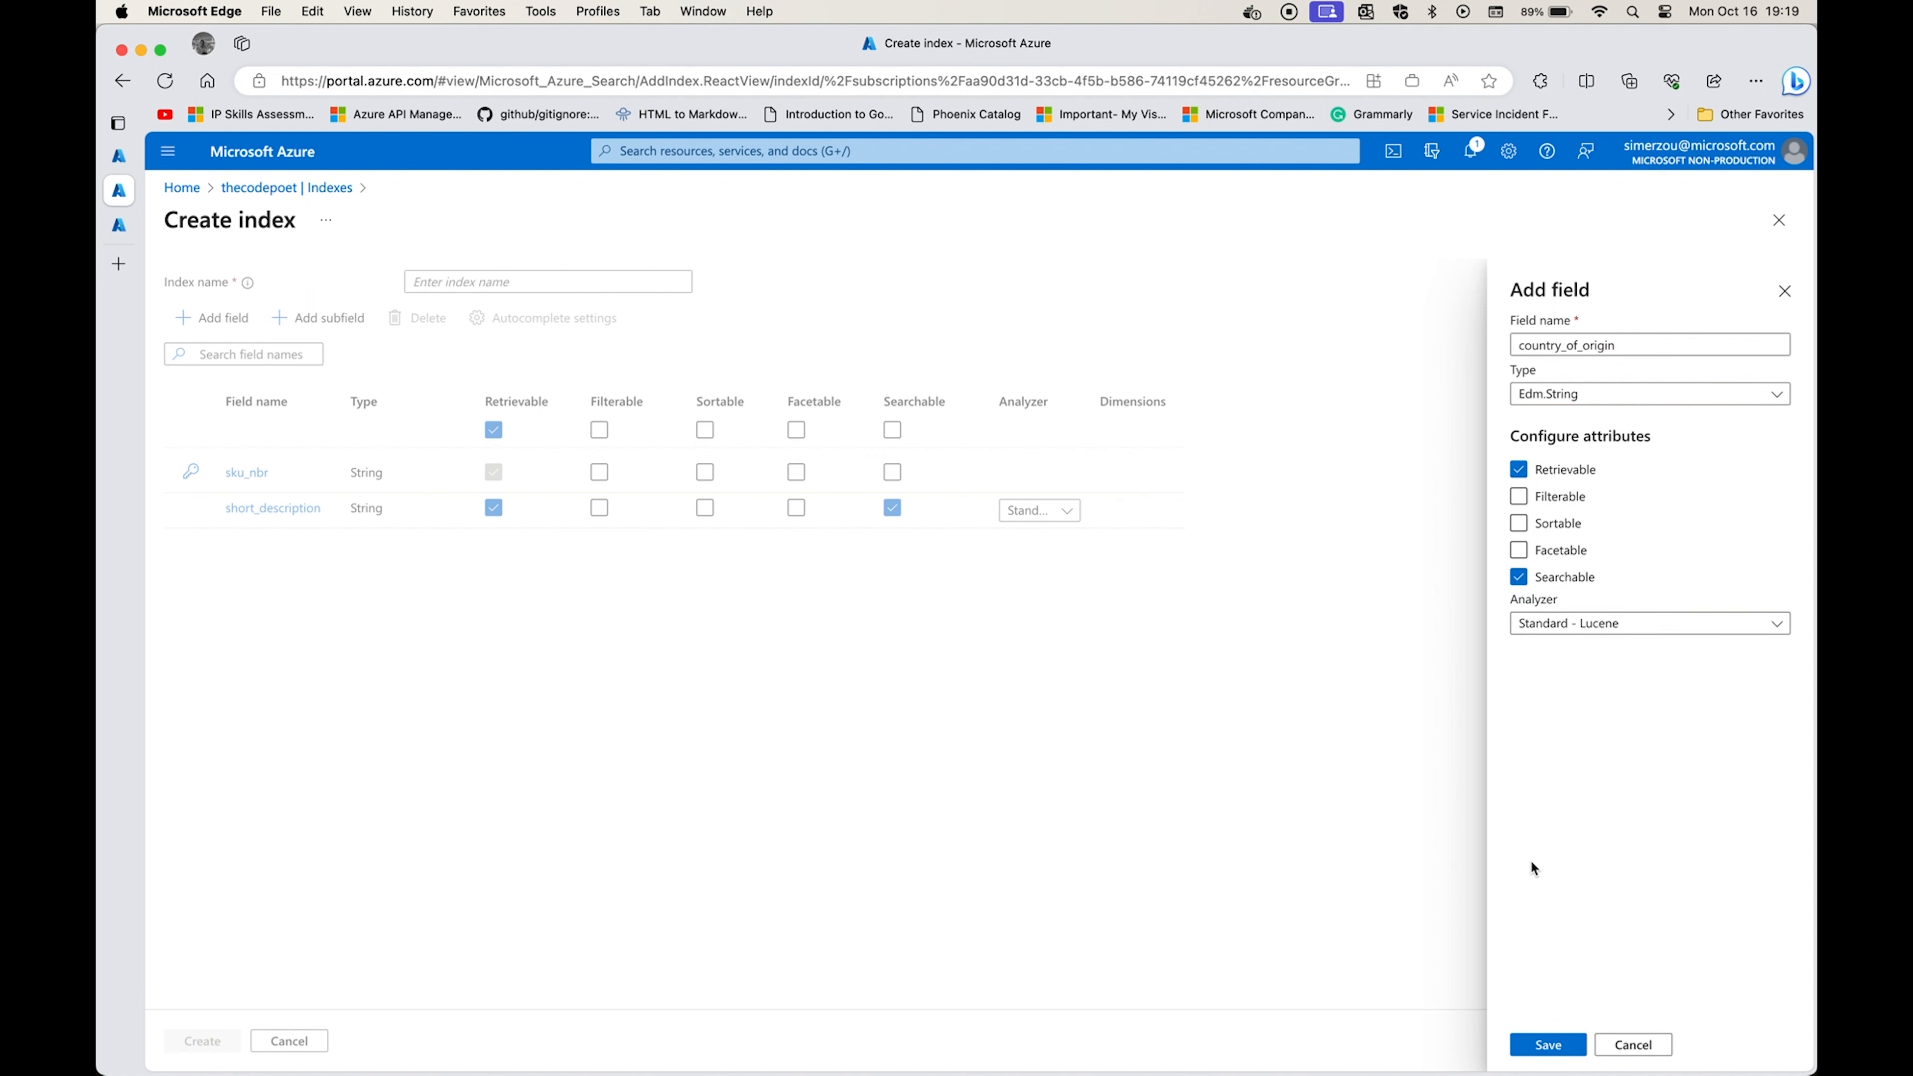
pyautogui.click(1546, 1048)
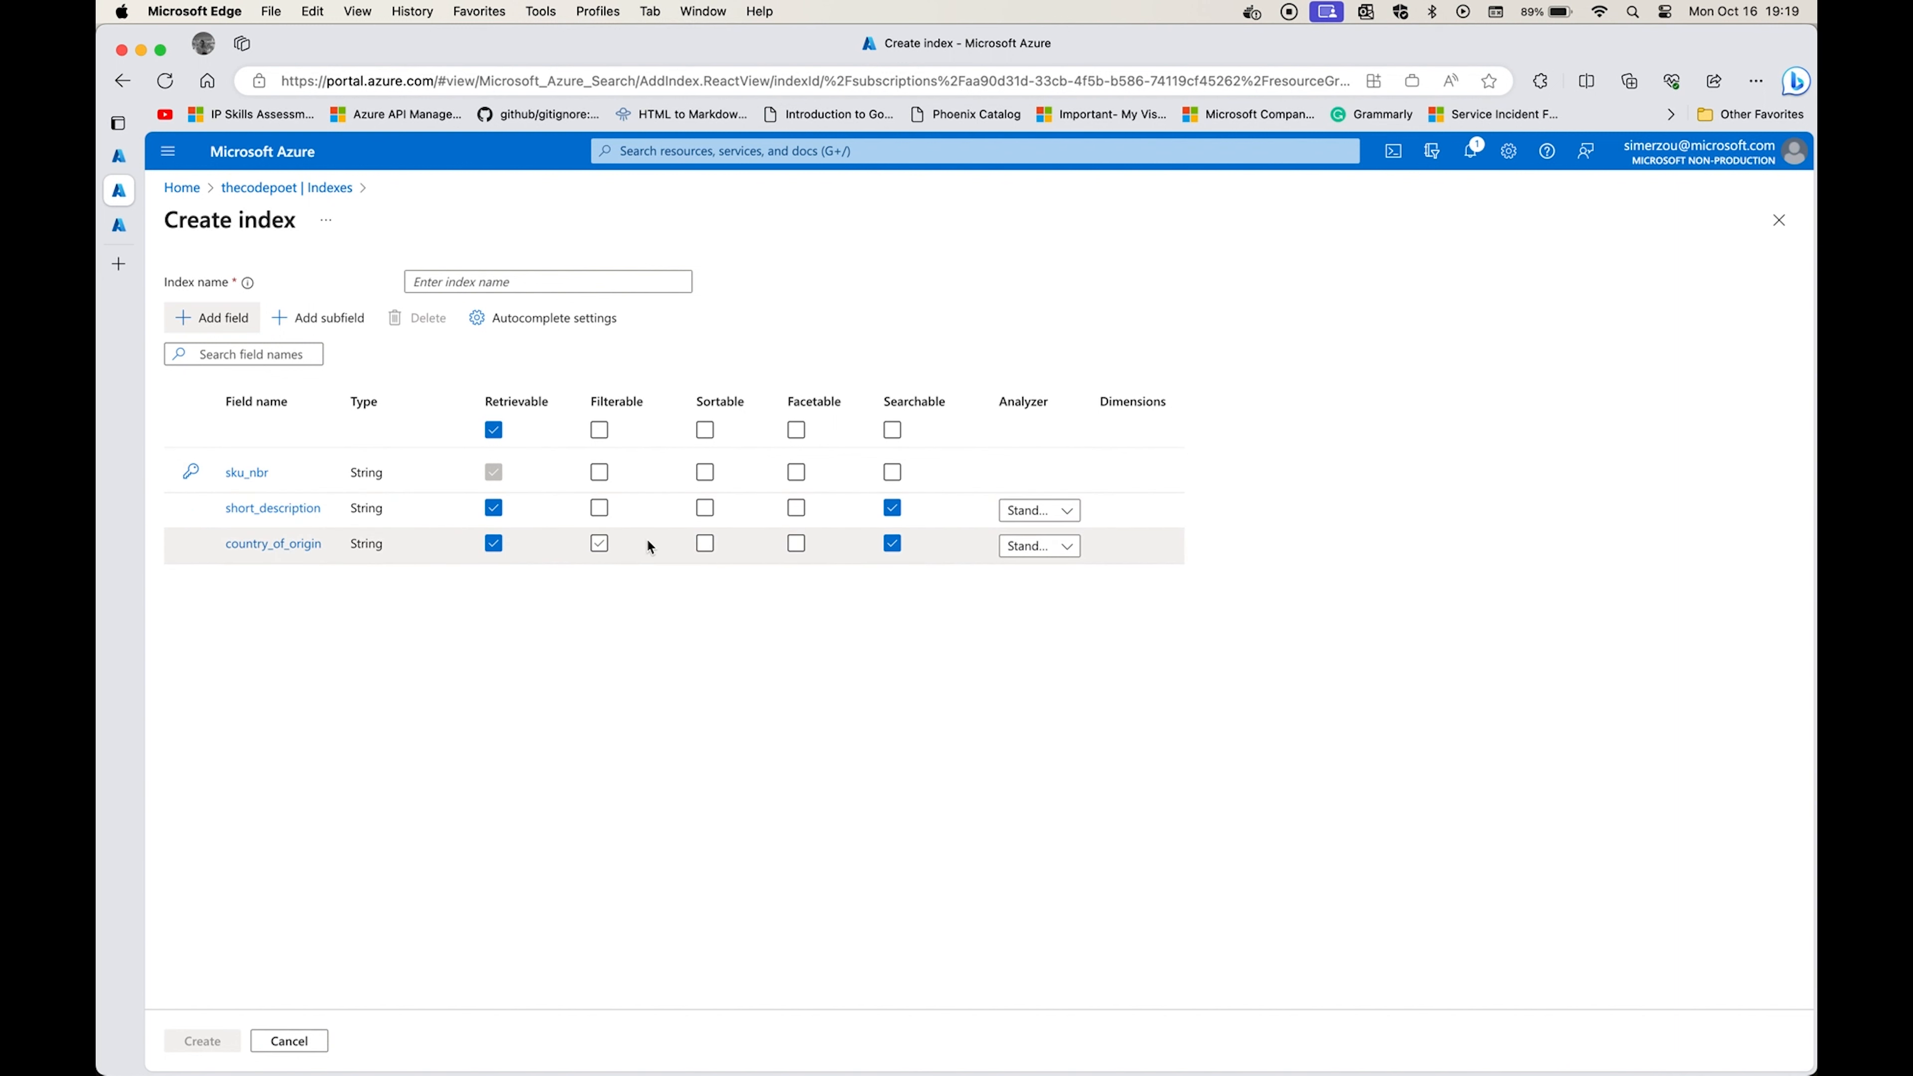
pyautogui.click(599, 543)
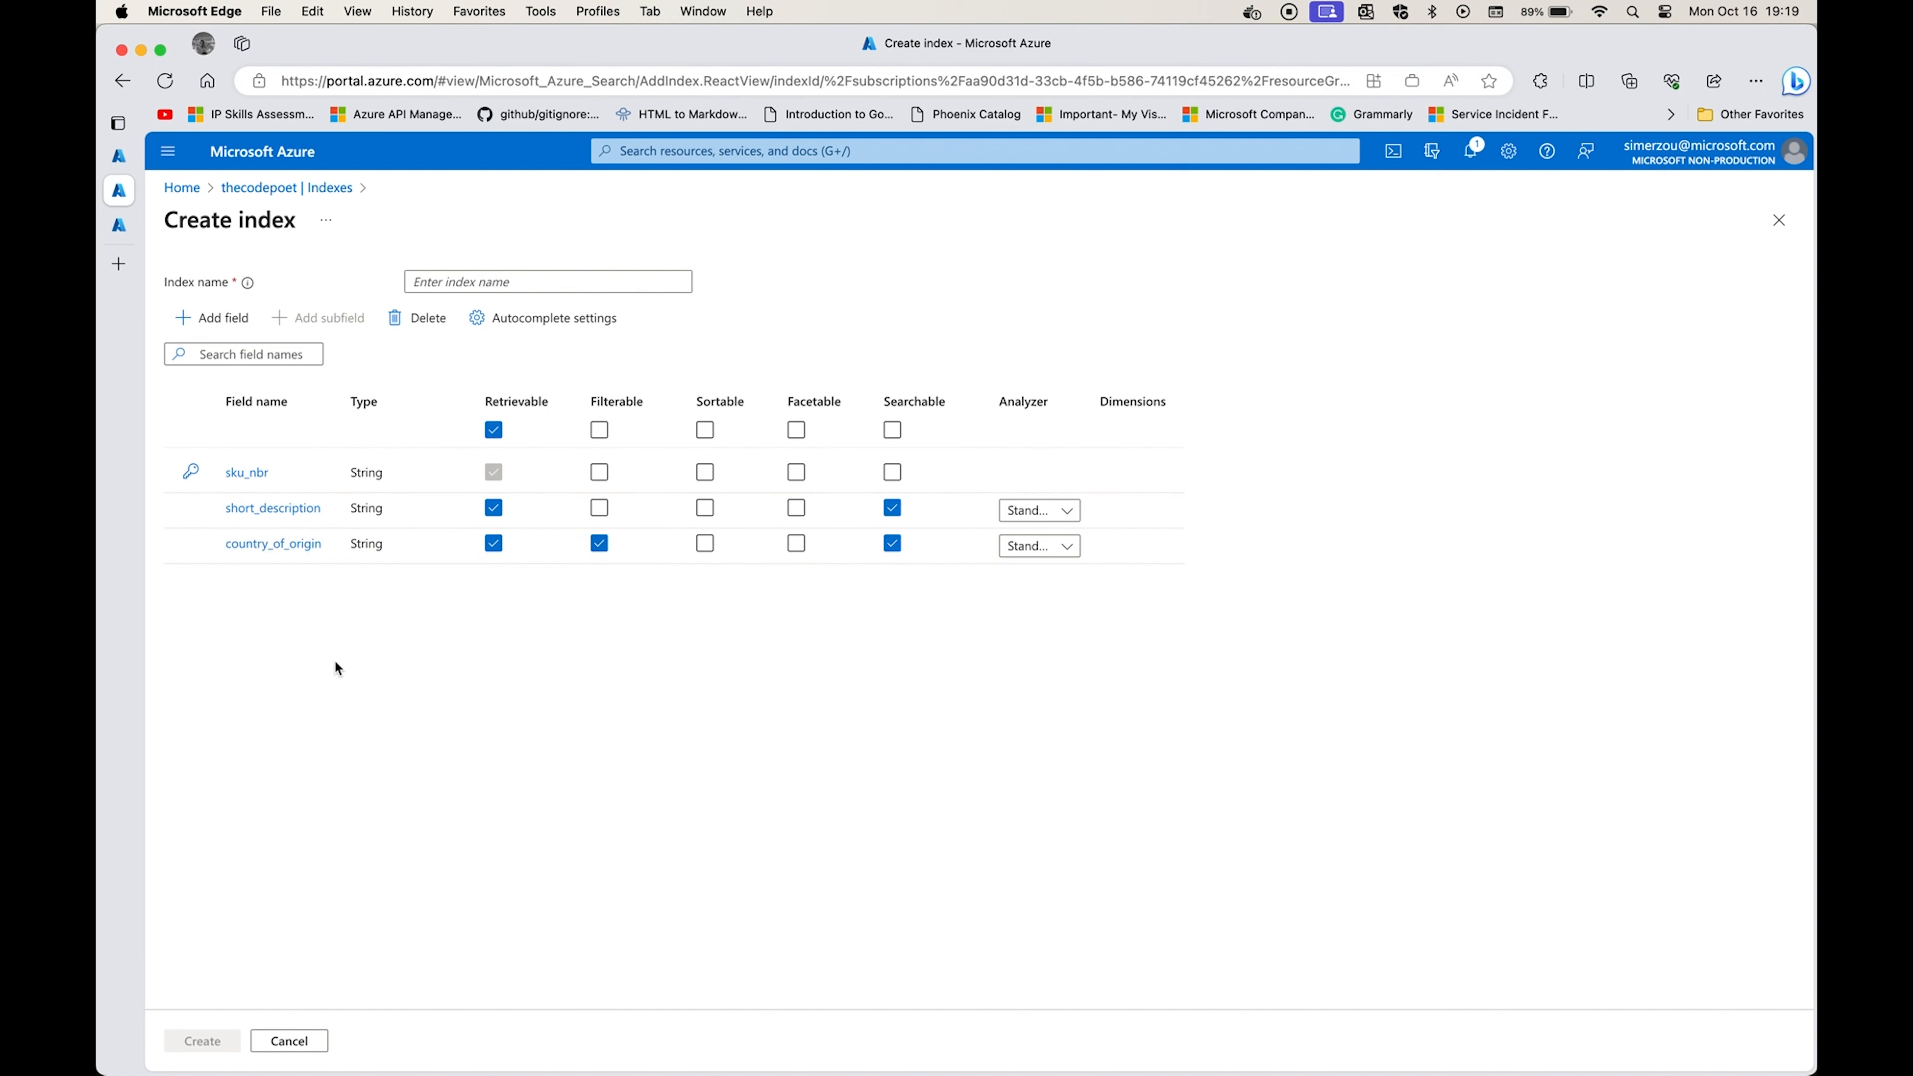
# Add a retrievable, searchable string field named long_description, copying its name from the CSV header in Visual Studio Code.
pyautogui.click(192, 317)
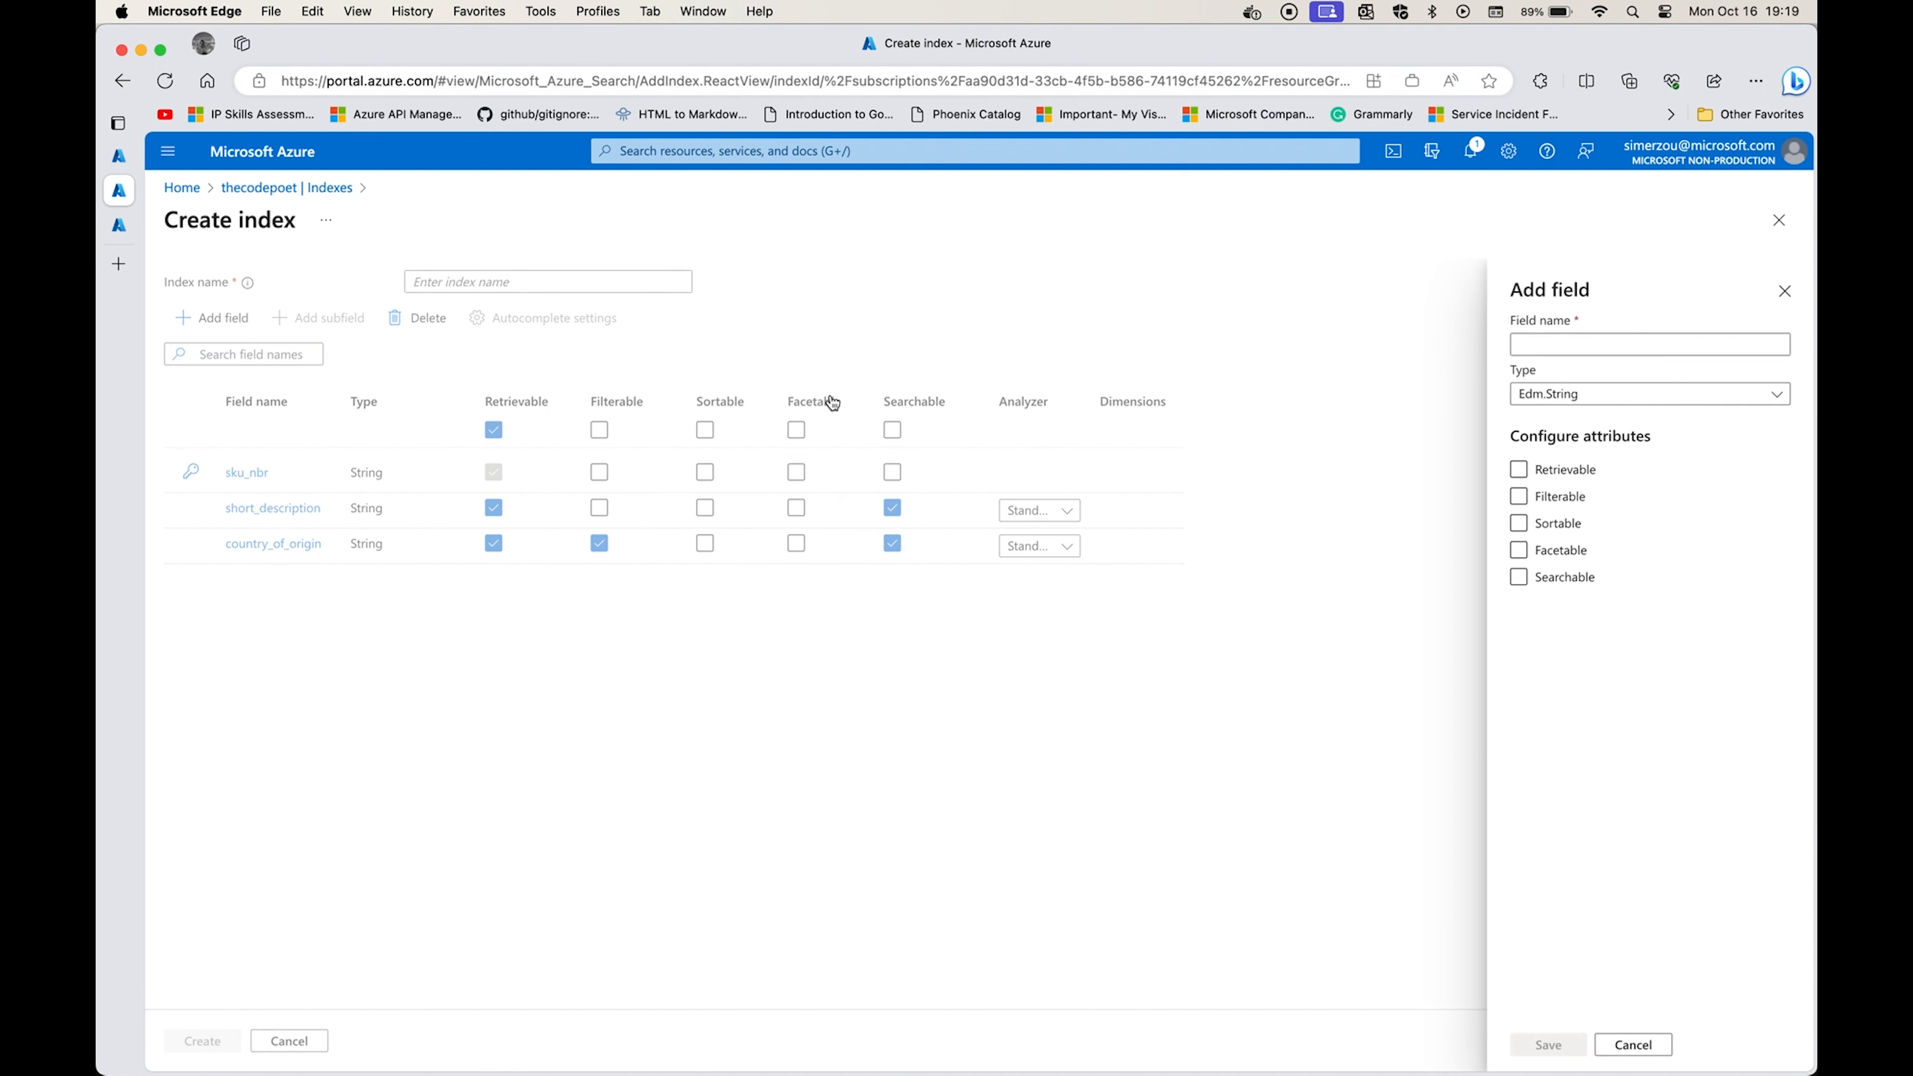
pyautogui.press('super+Tab')
pyautogui.doubleClick(584, 140)
pyautogui.press('super+c')
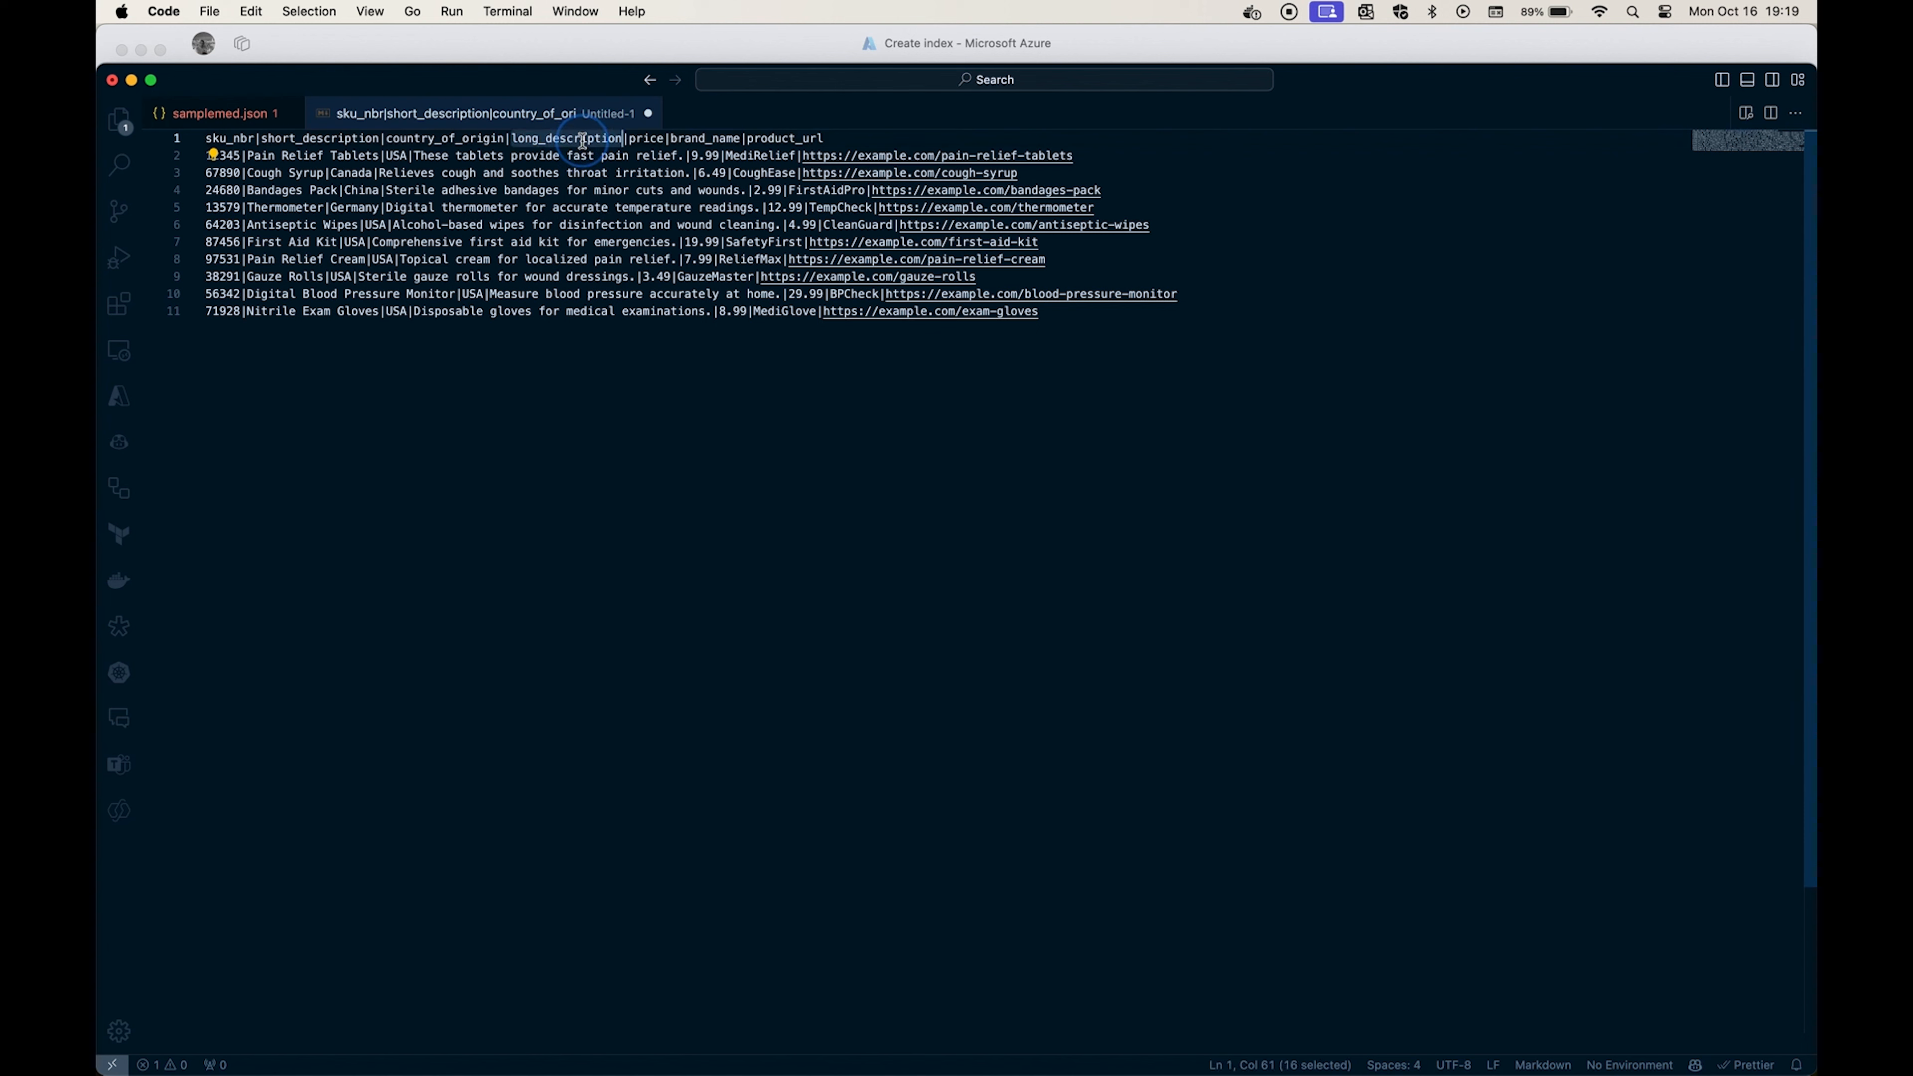
pyautogui.press('super+Tab')
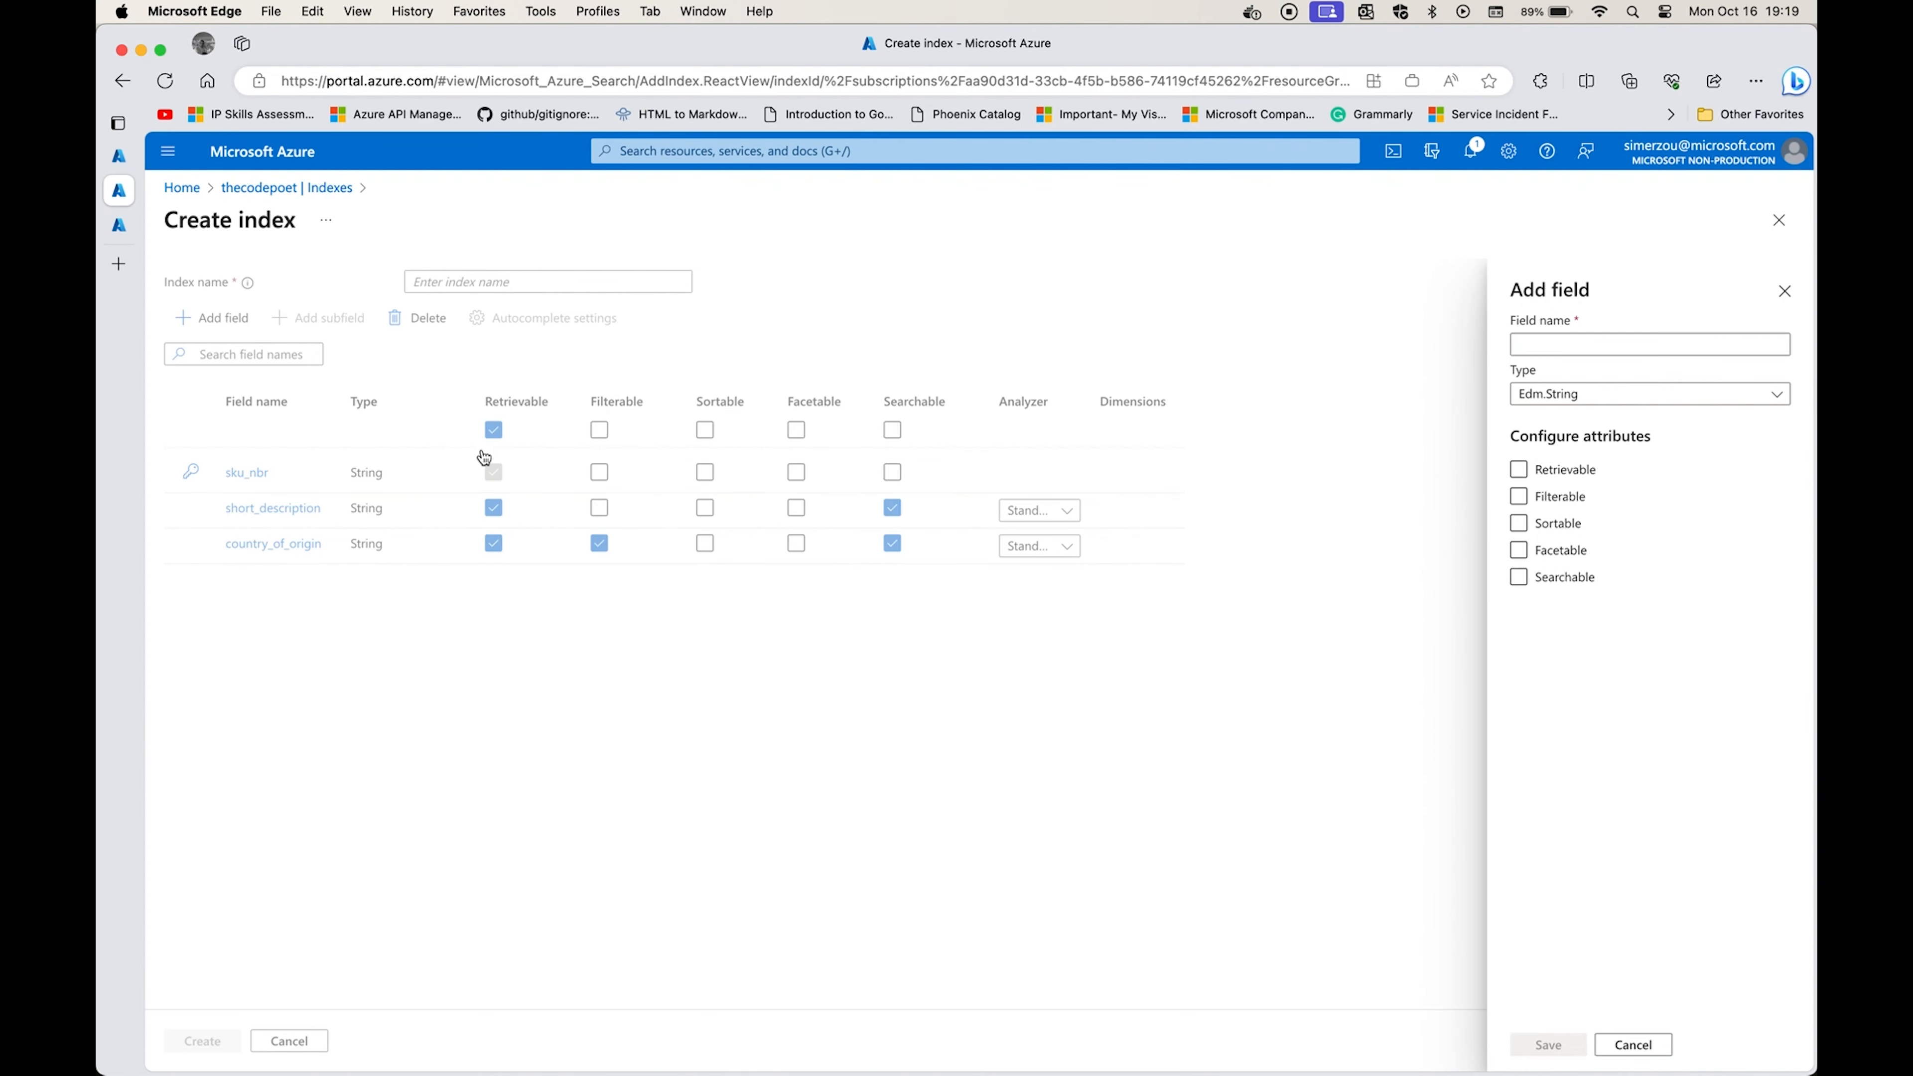
pyautogui.click(1619, 345)
pyautogui.press('super+v')
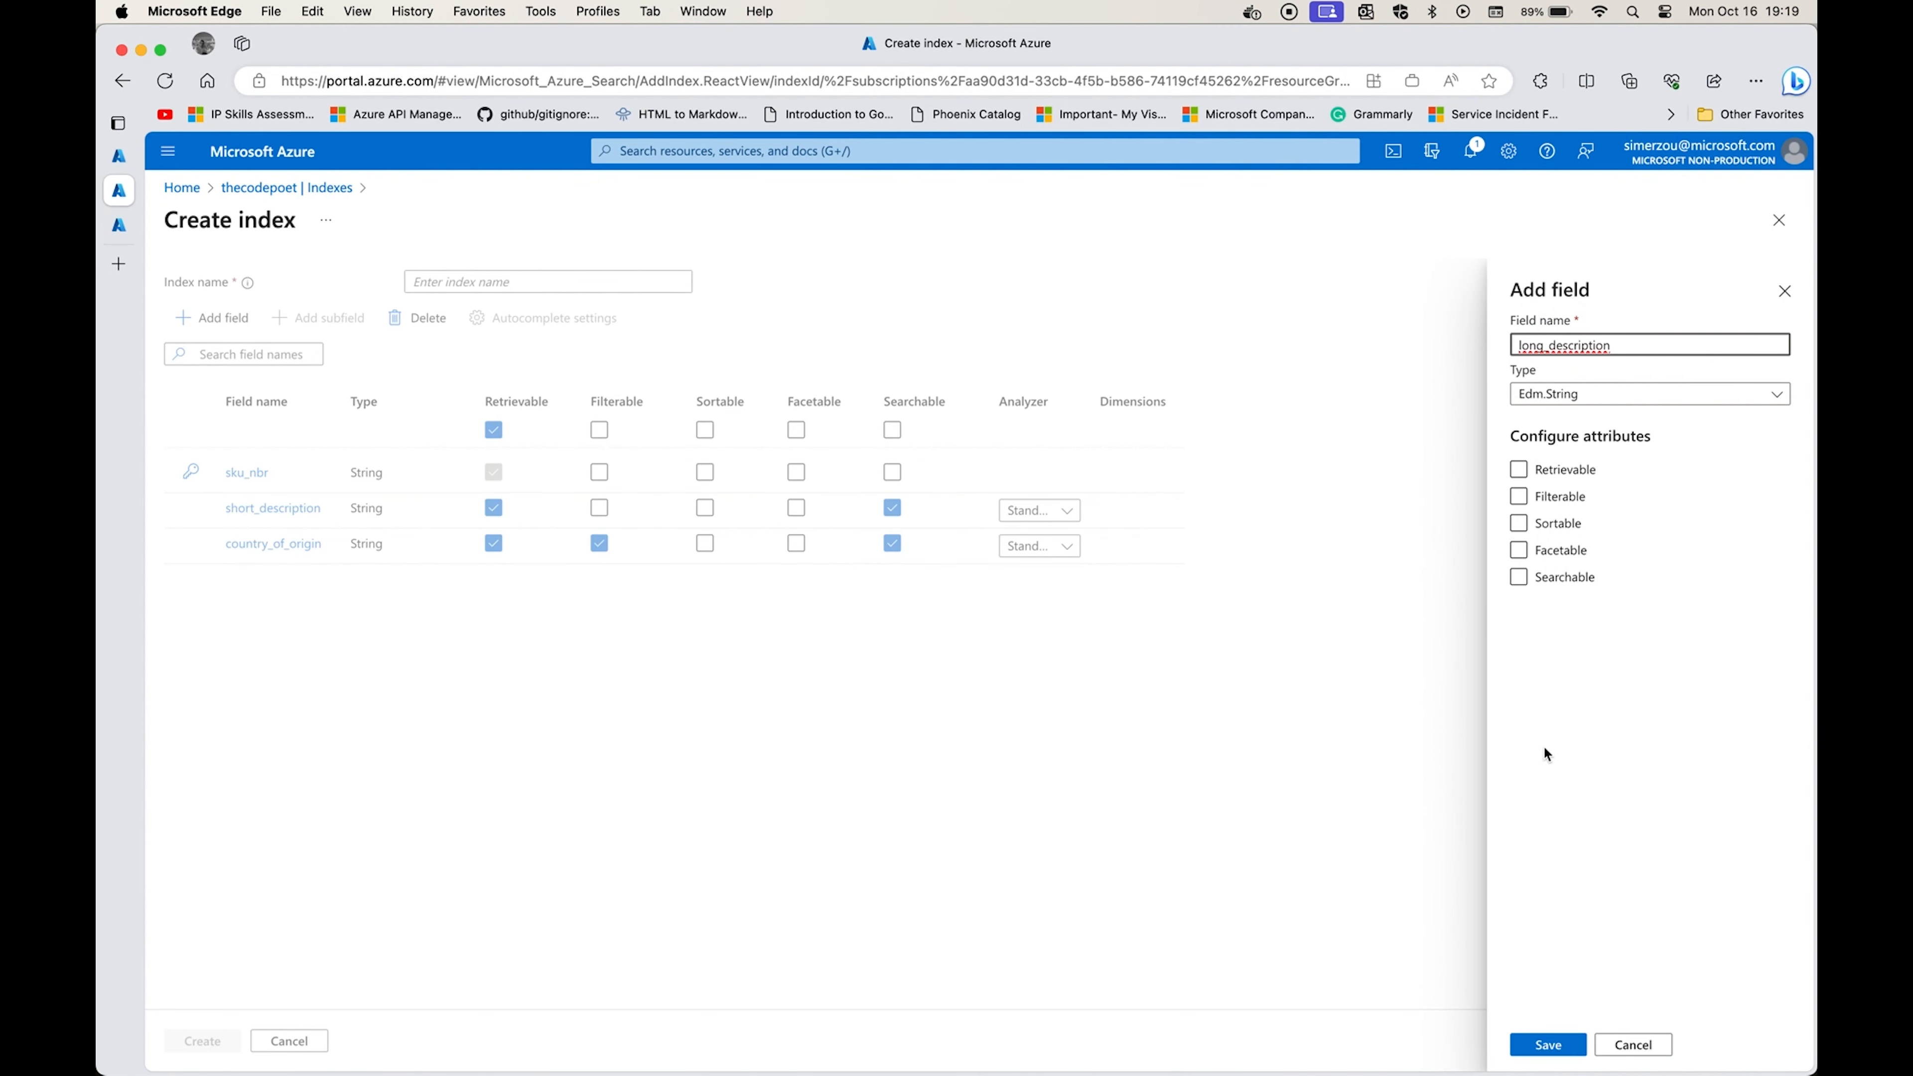
pyautogui.click(1557, 474)
pyautogui.click(1539, 580)
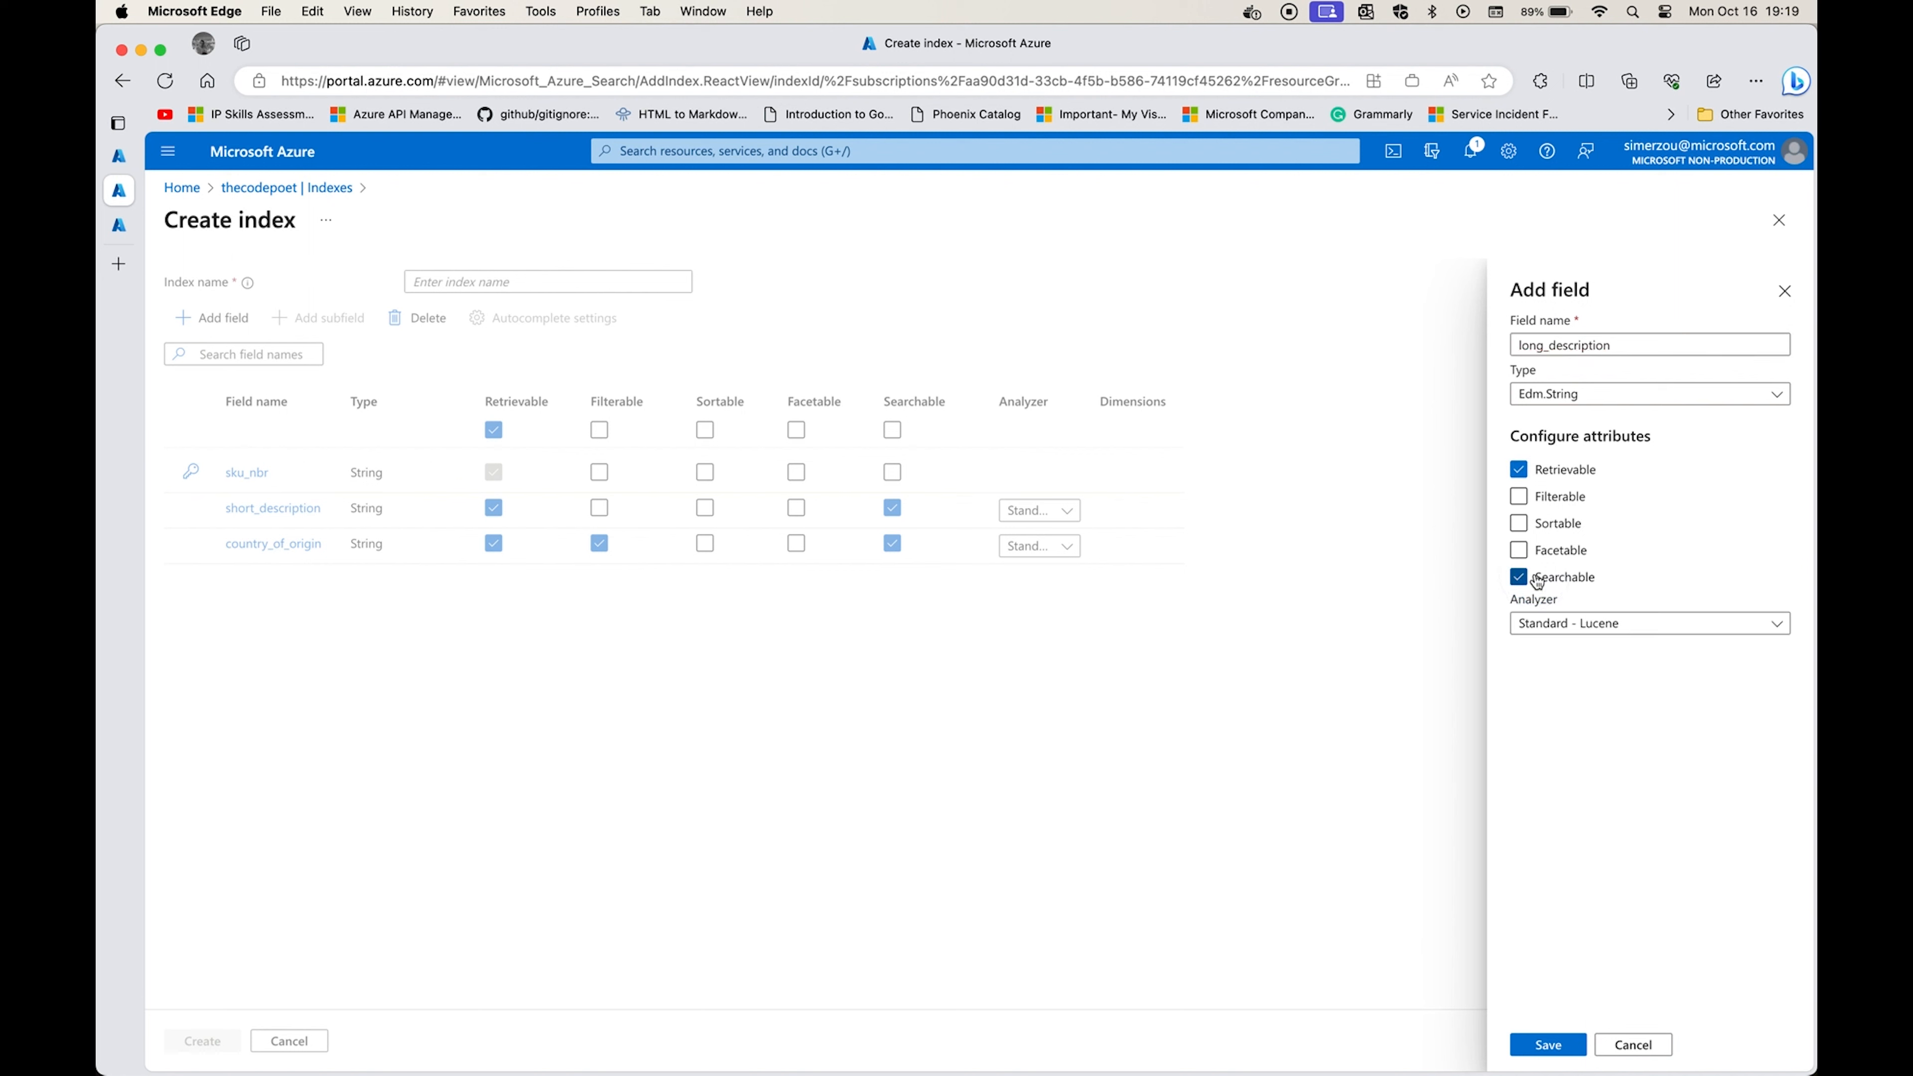
pyautogui.click(1546, 1046)
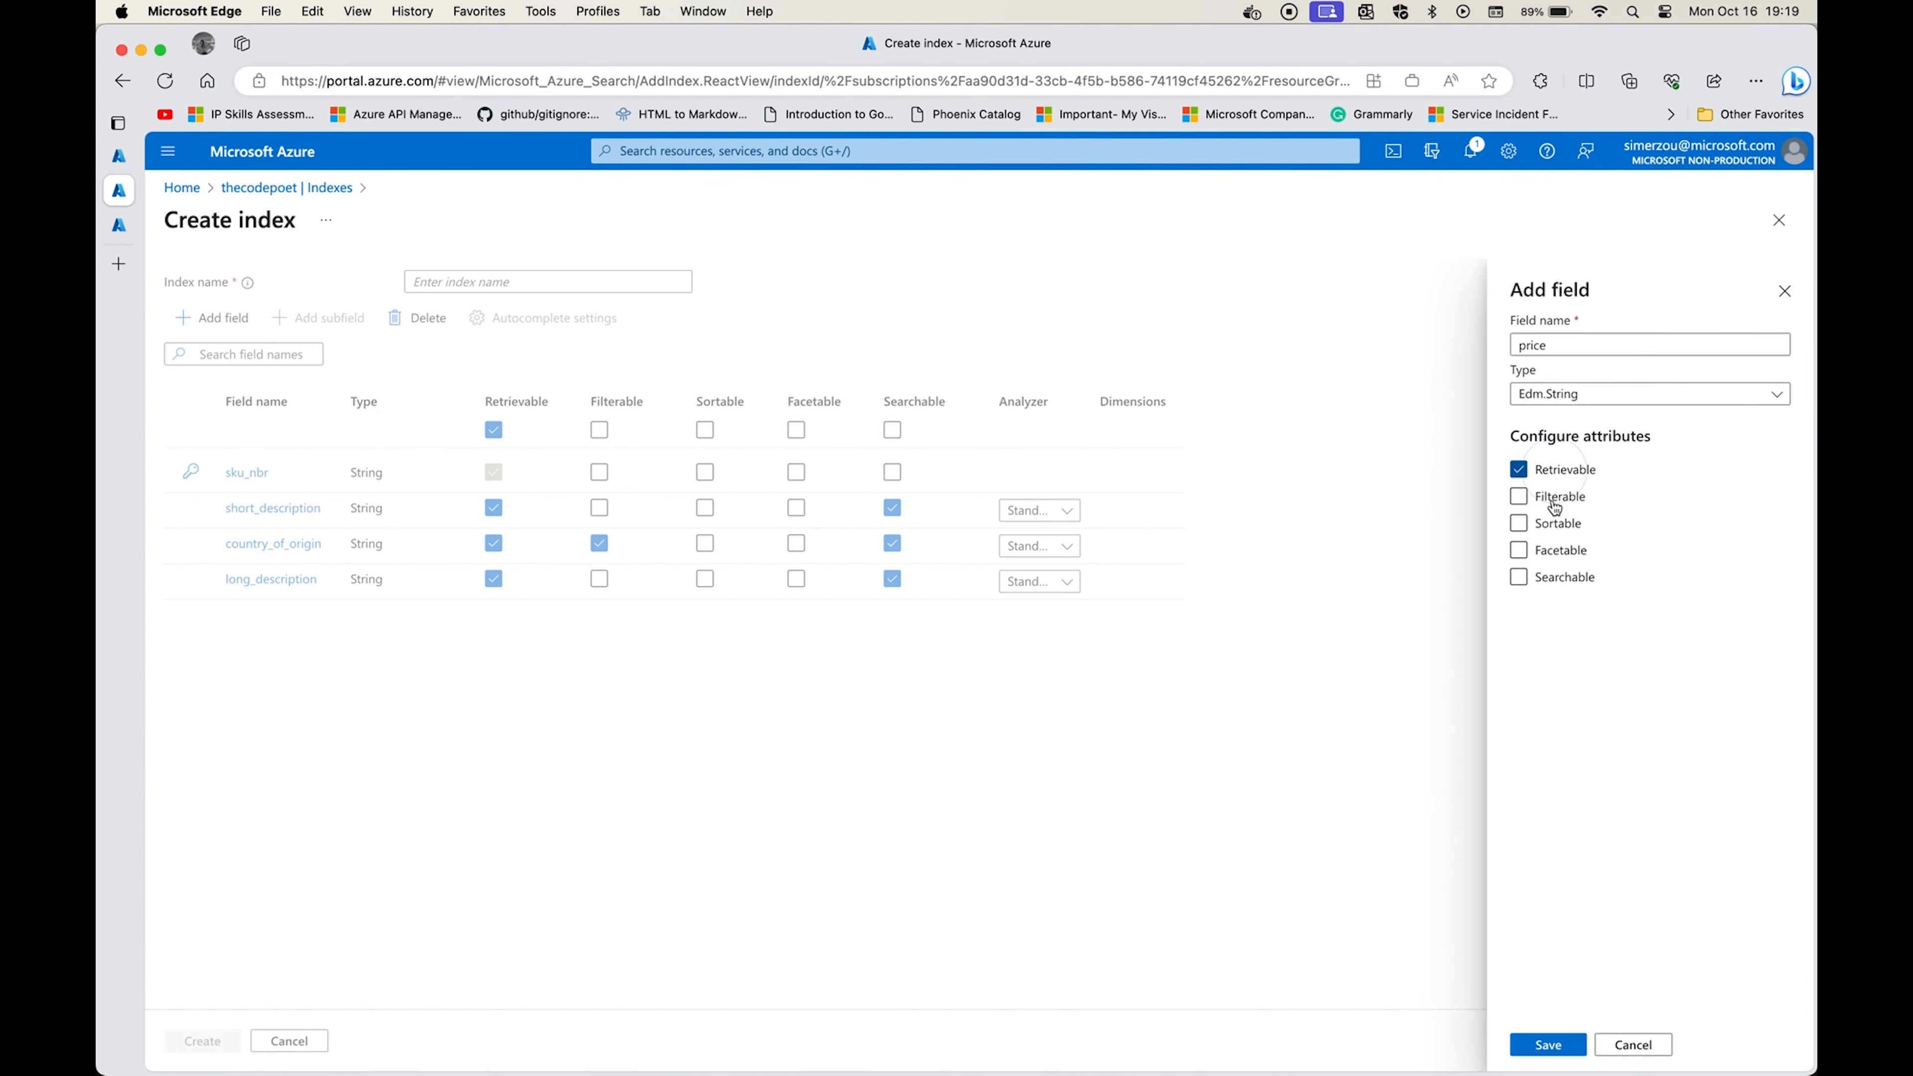
# Add index fields for the remaining CSV columns after long_description, including brand_name, and set their attributes.
pyautogui.click(1554, 503)
pyautogui.click(1559, 577)
pyautogui.click(1548, 1044)
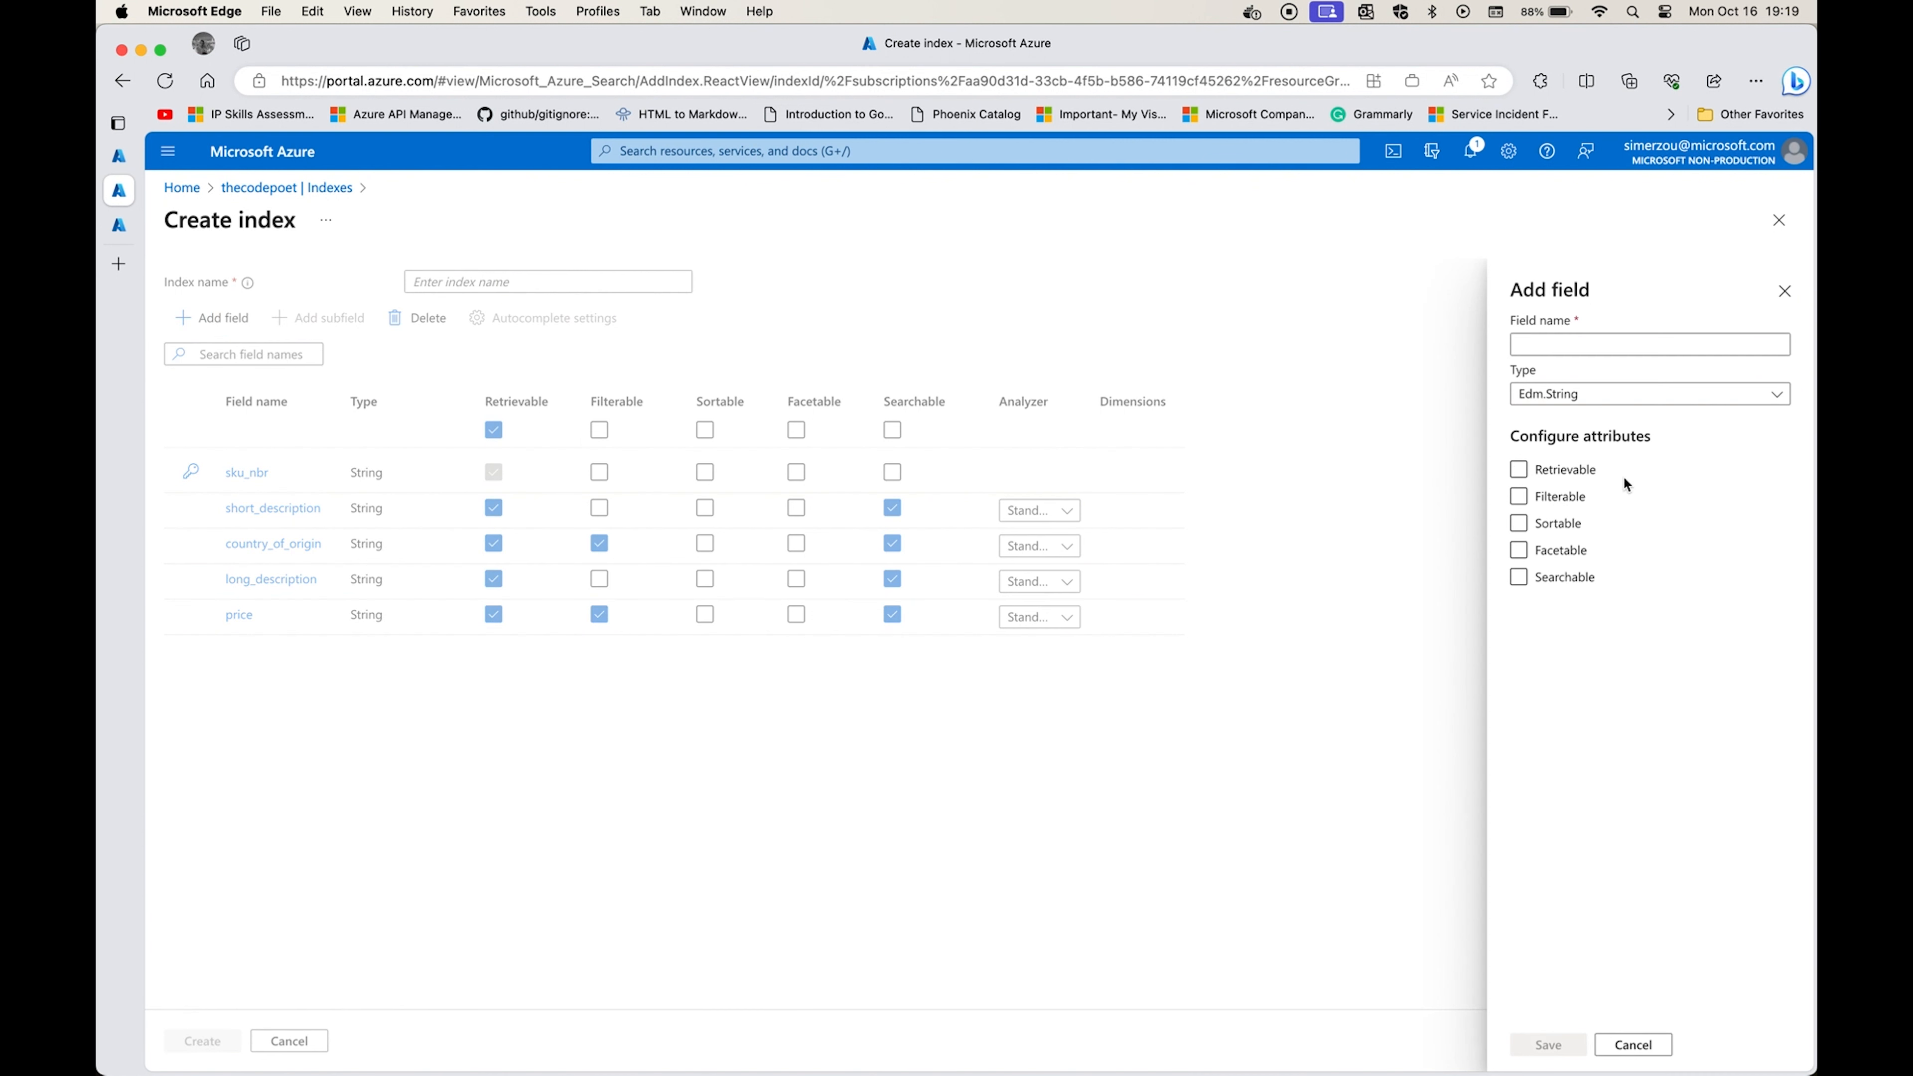
pyautogui.click(1551, 550)
pyautogui.write('brand_name')
pyautogui.click(1548, 1044)
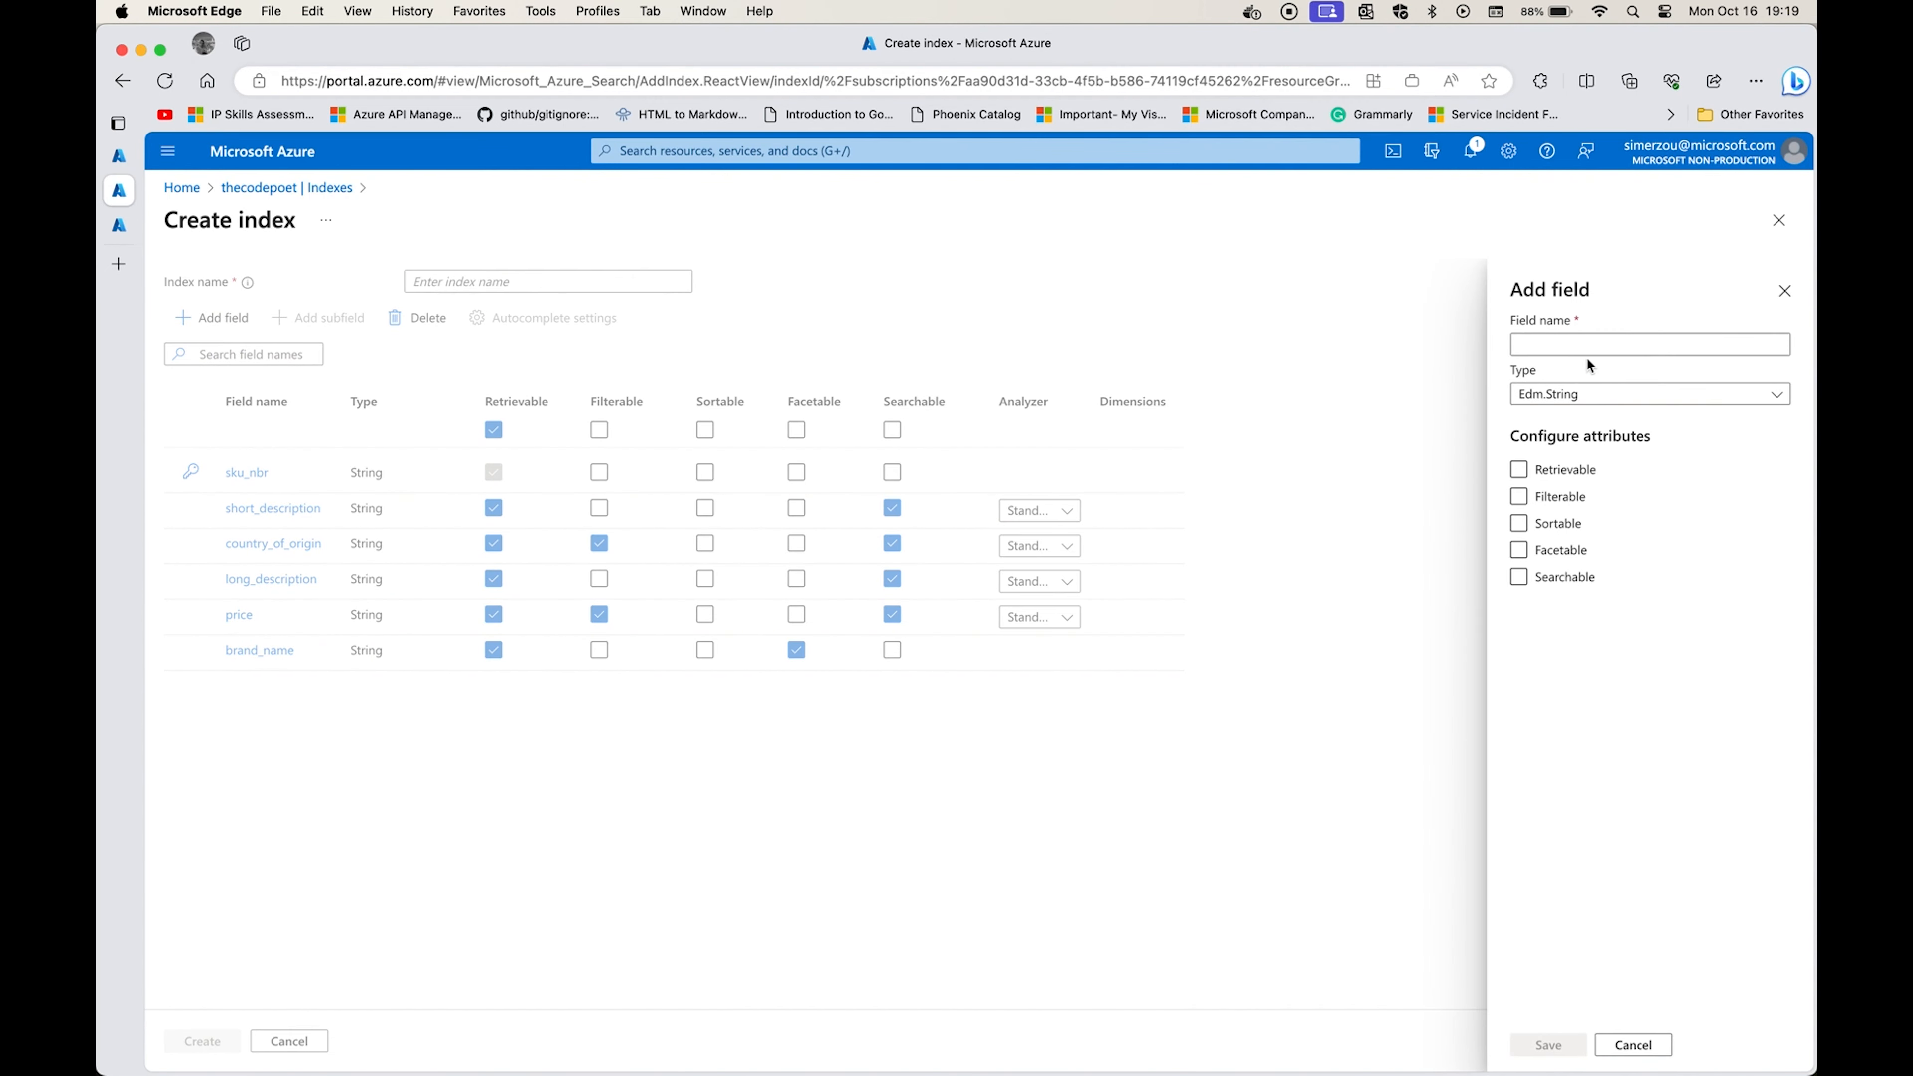
pyautogui.click(1589, 346)
pyautogui.write('product_url')
pyautogui.click(1576, 472)
pyautogui.click(1548, 1044)
# Name the index medindex and create it.
pyautogui.click(548, 282)
pyautogui.write('medicalAssistand')
pyautogui.doubleClick(520, 281)
pyautogui.write('myindex')
pyautogui.click(207, 1039)
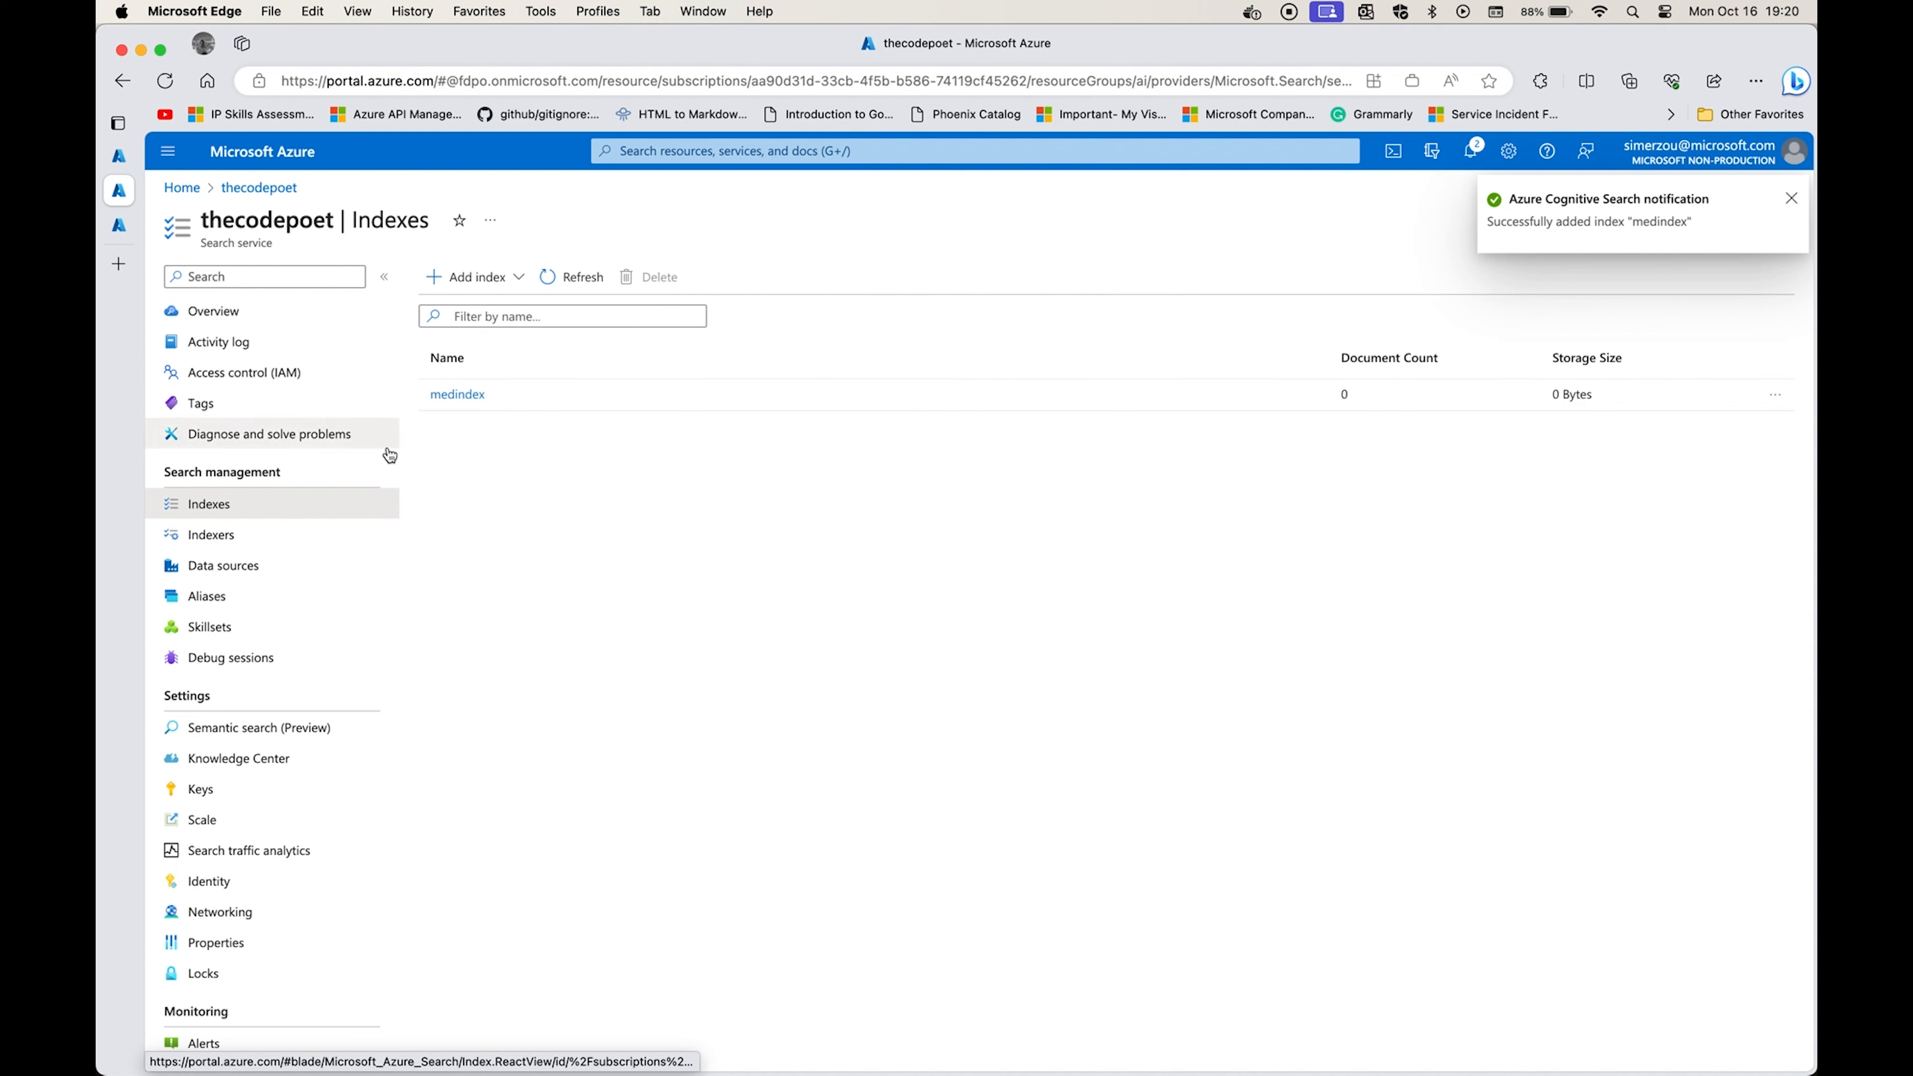
# Start a new indexer that fills medindex from the medicalsupply data source, leaving the skillset at None.
pyautogui.doubleClick(1343, 393)
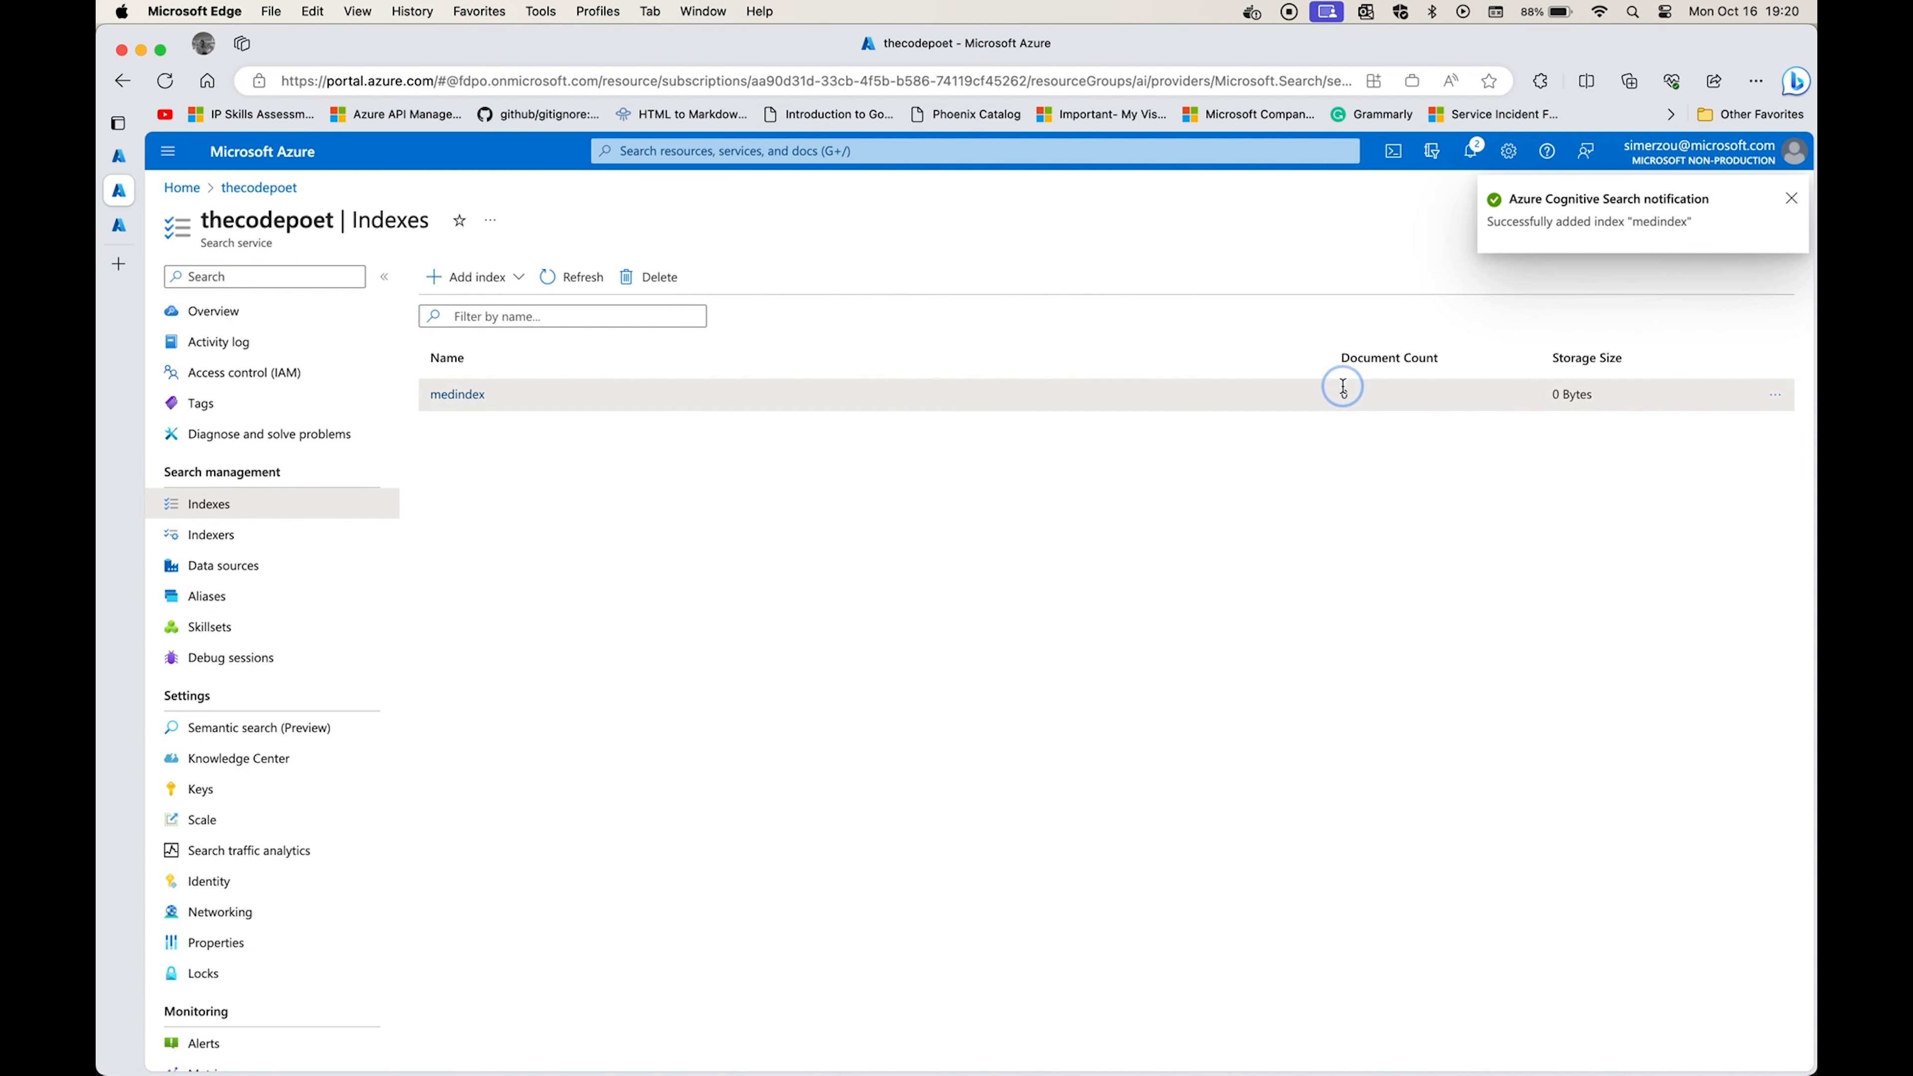
pyautogui.doubleClick(1576, 394)
pyautogui.click(210, 533)
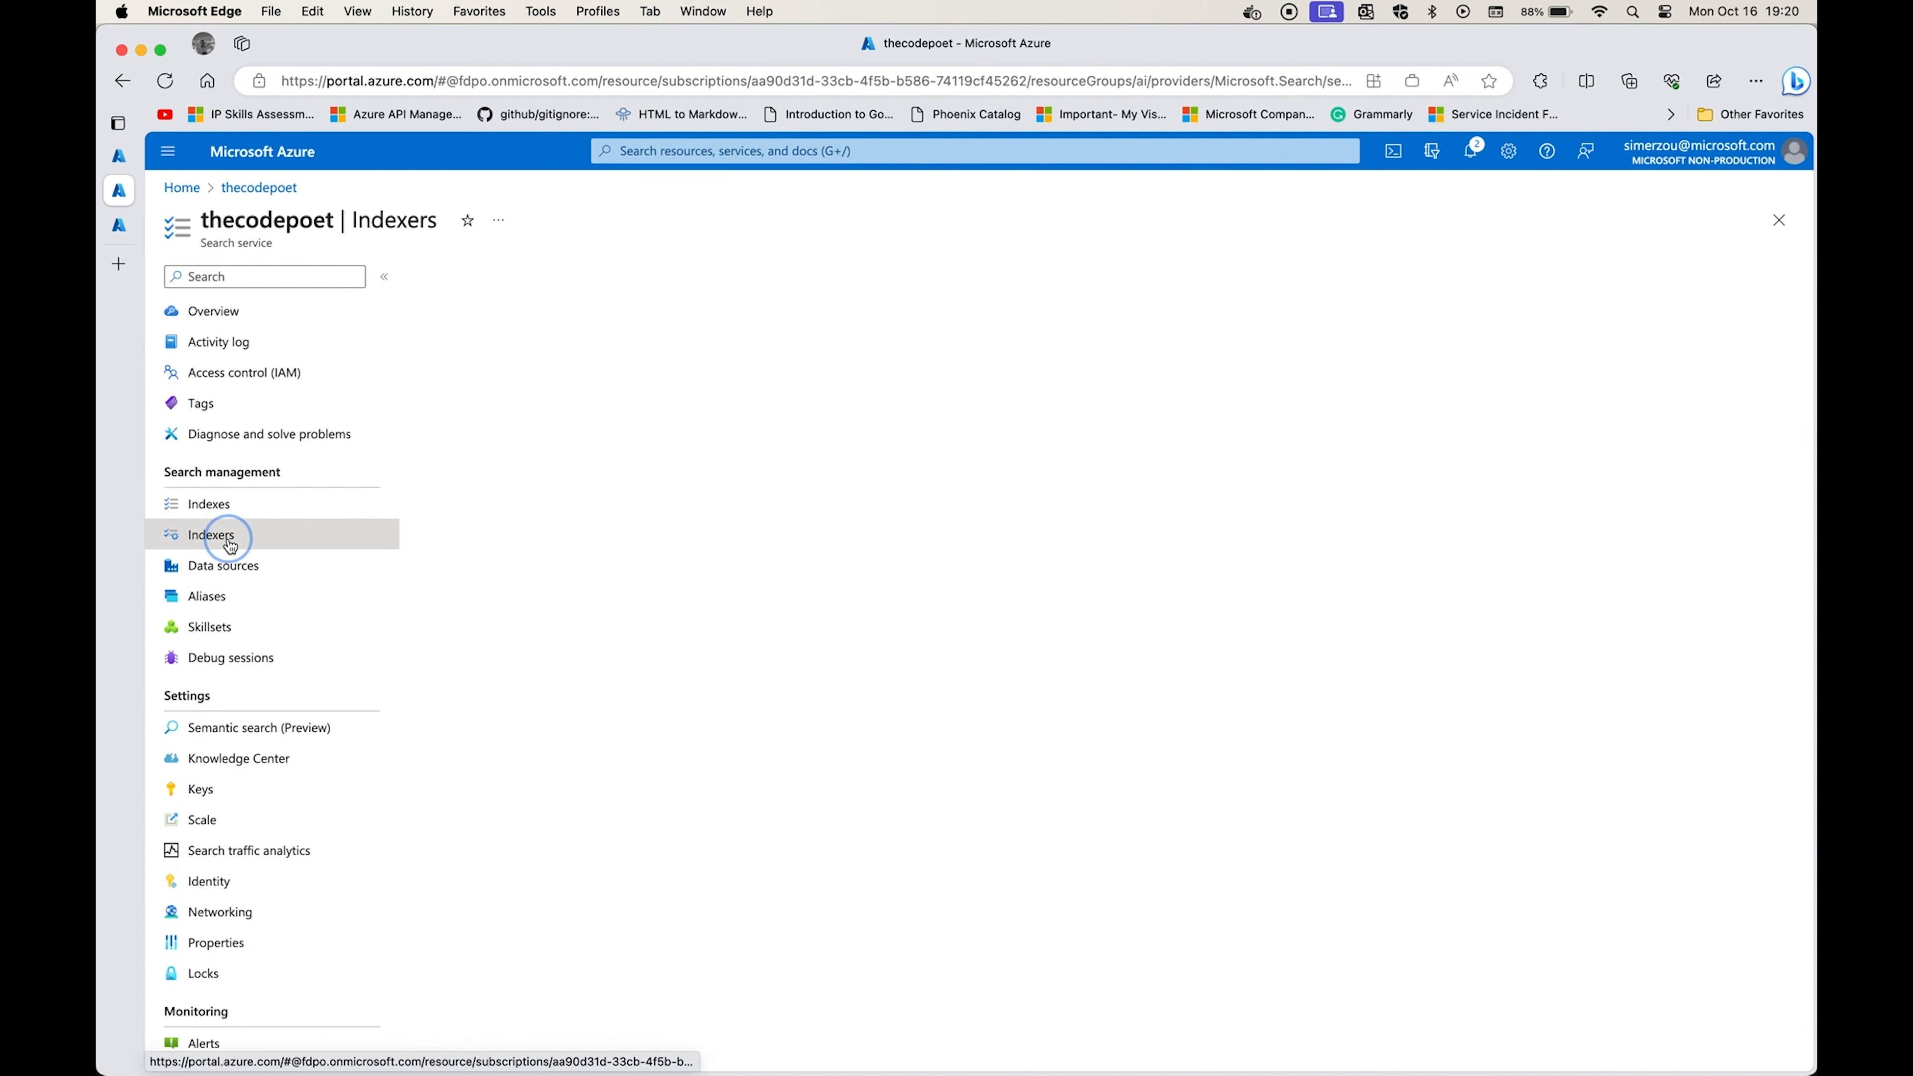
pyautogui.click(476, 277)
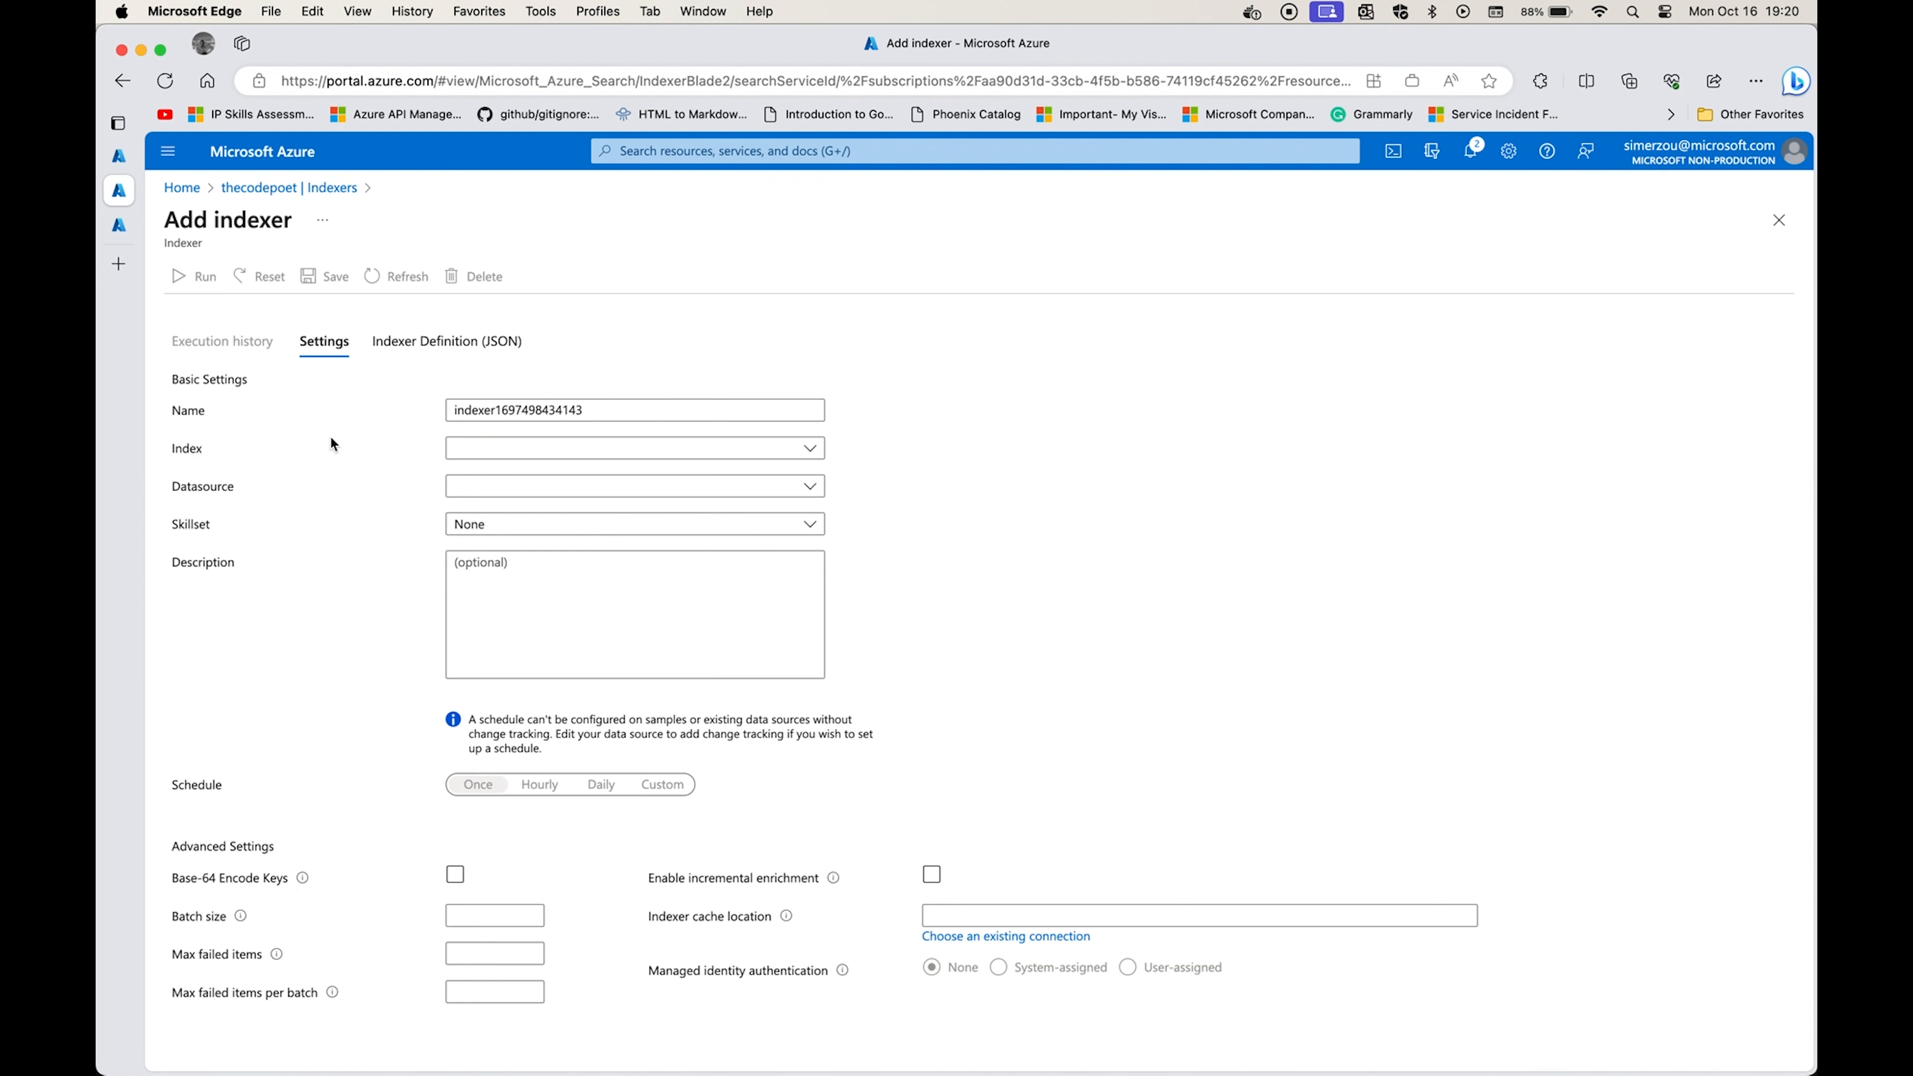
pyautogui.click(754, 495)
pyautogui.click(636, 544)
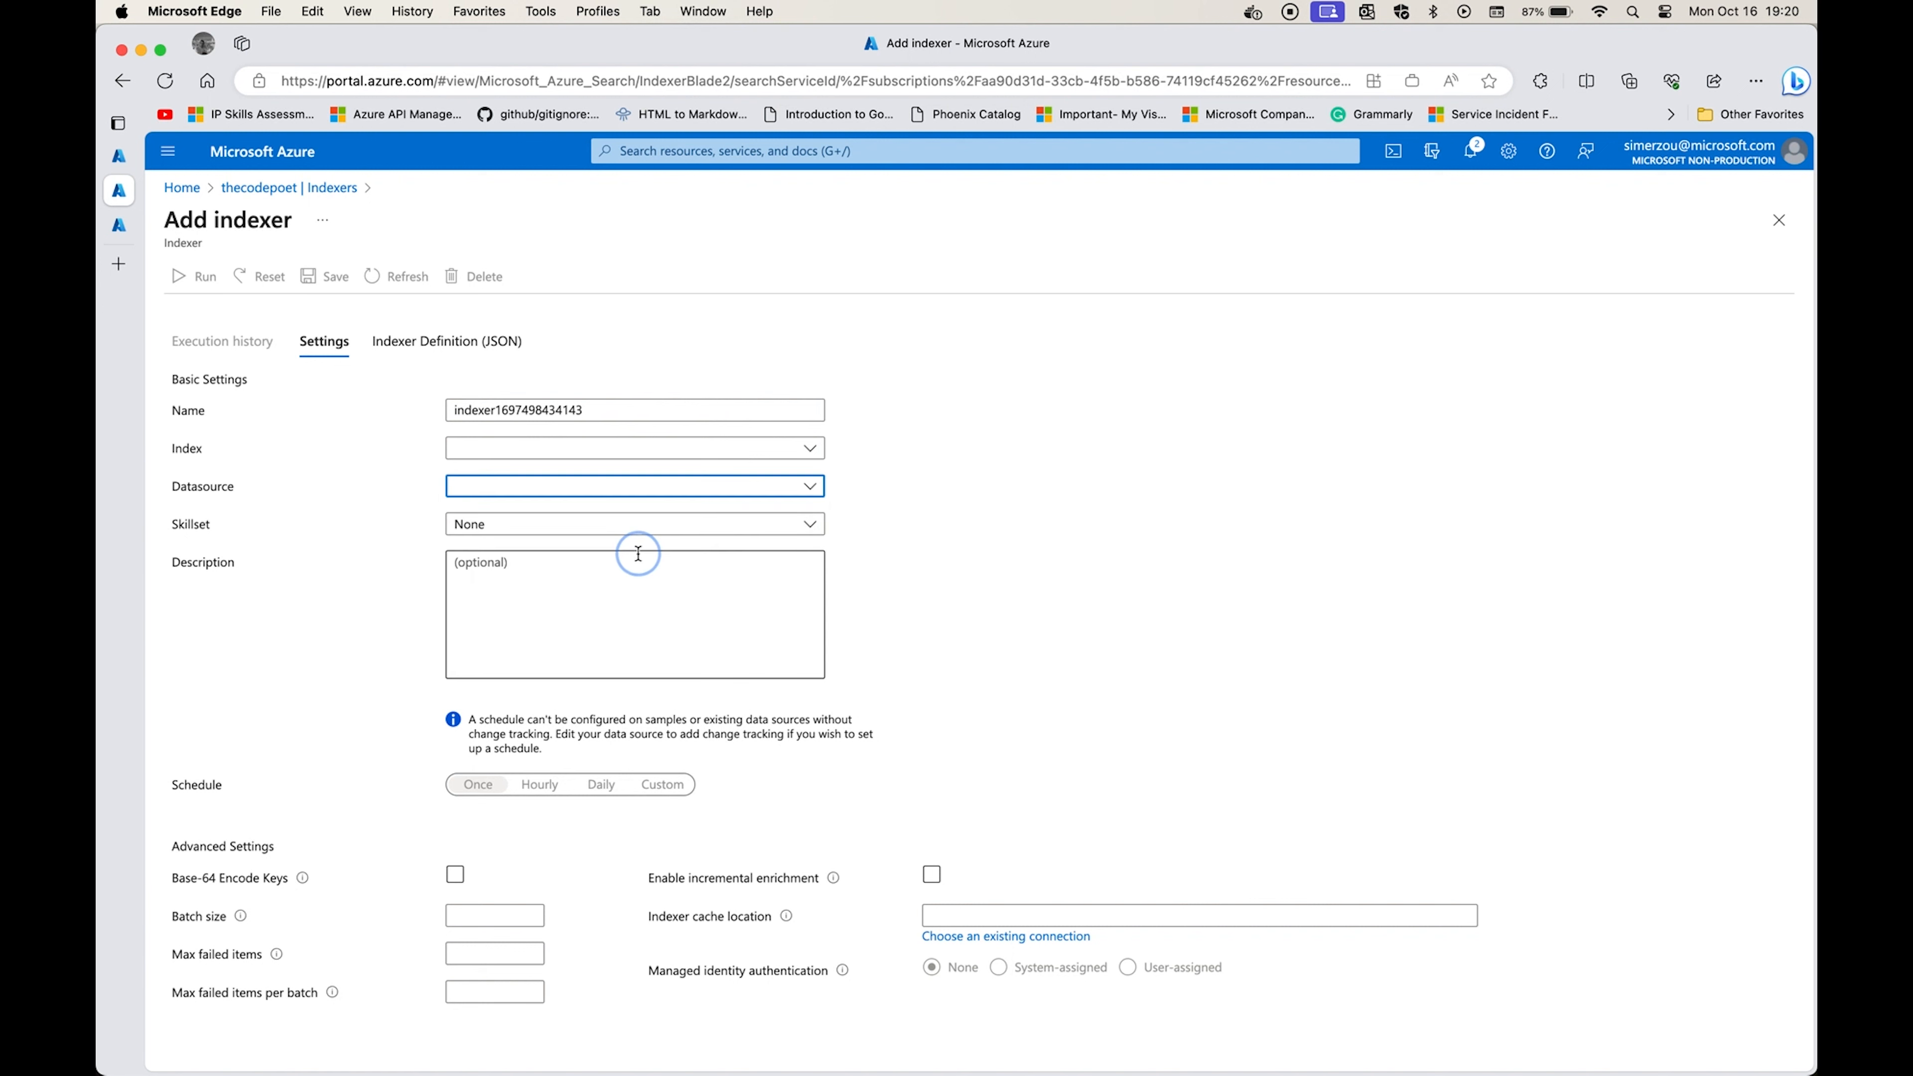
pyautogui.click(683, 448)
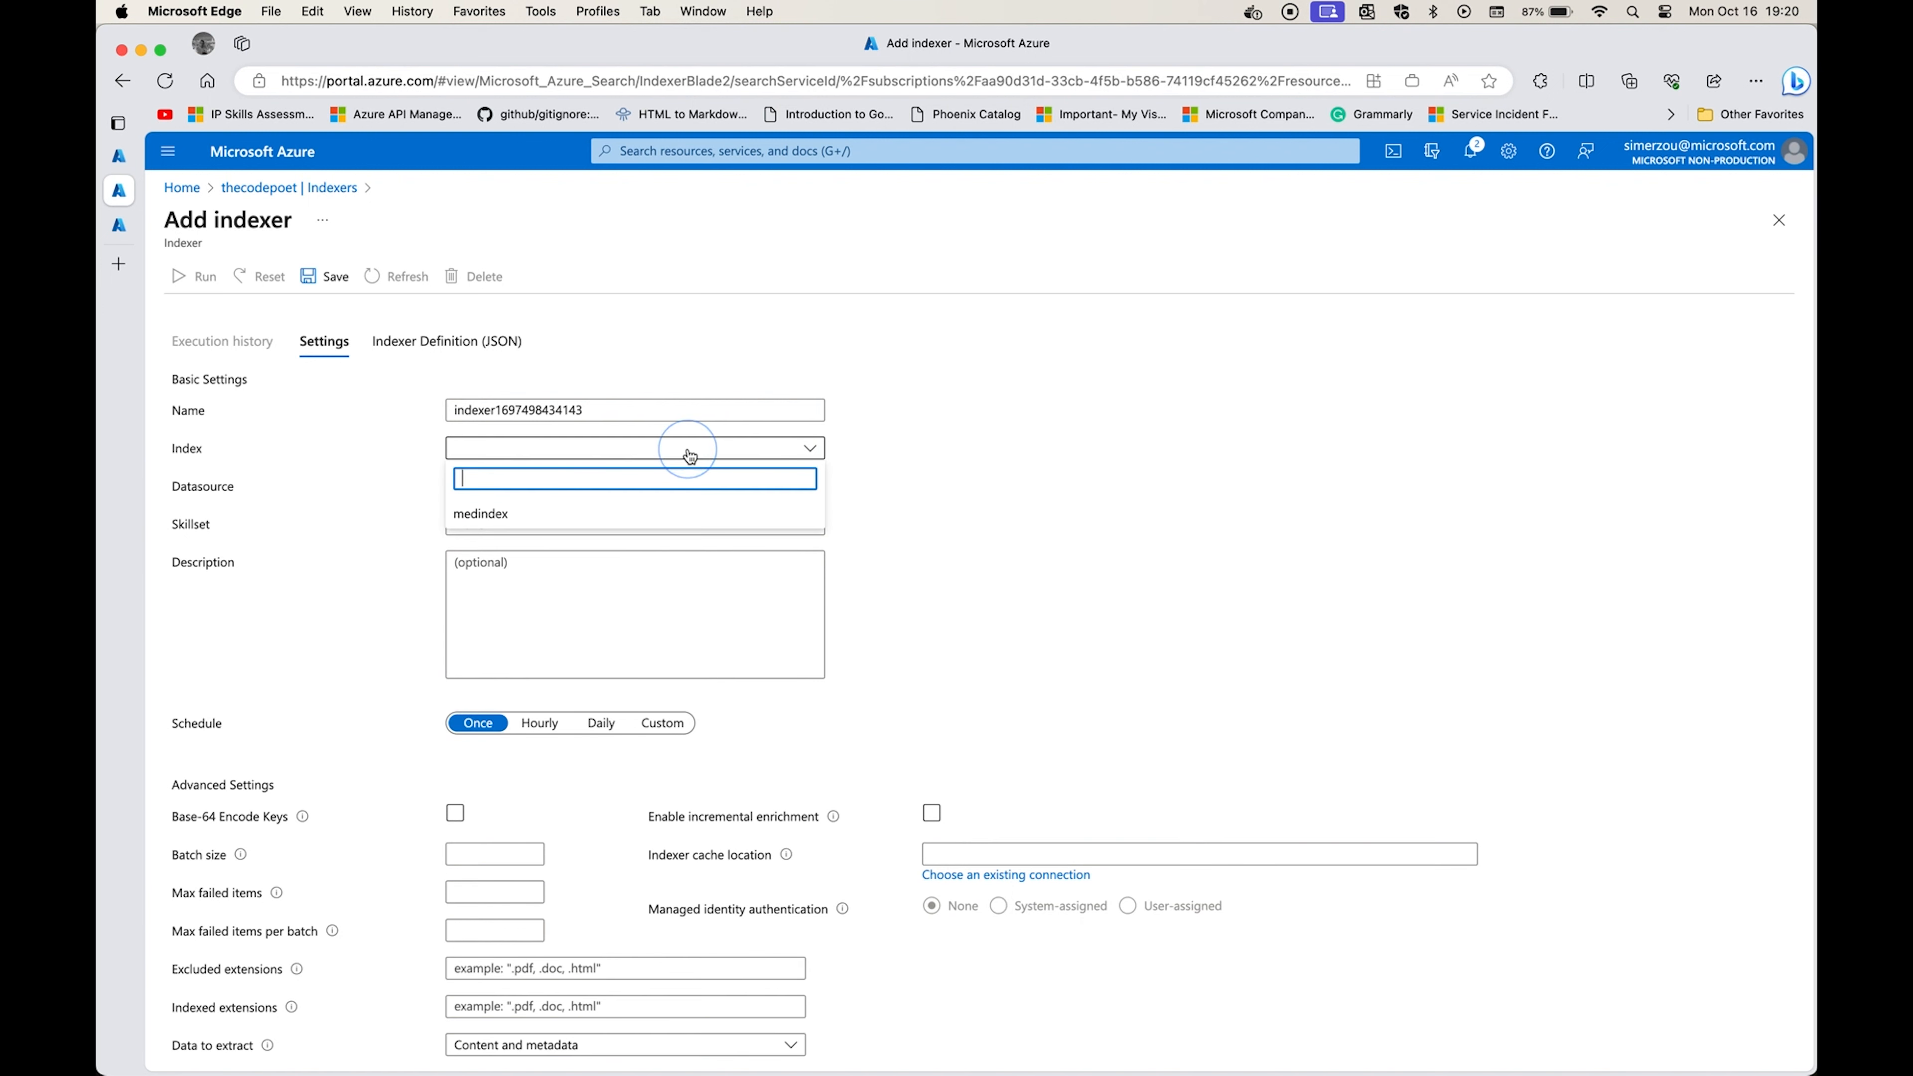
pyautogui.click(636, 519)
pyautogui.click(579, 525)
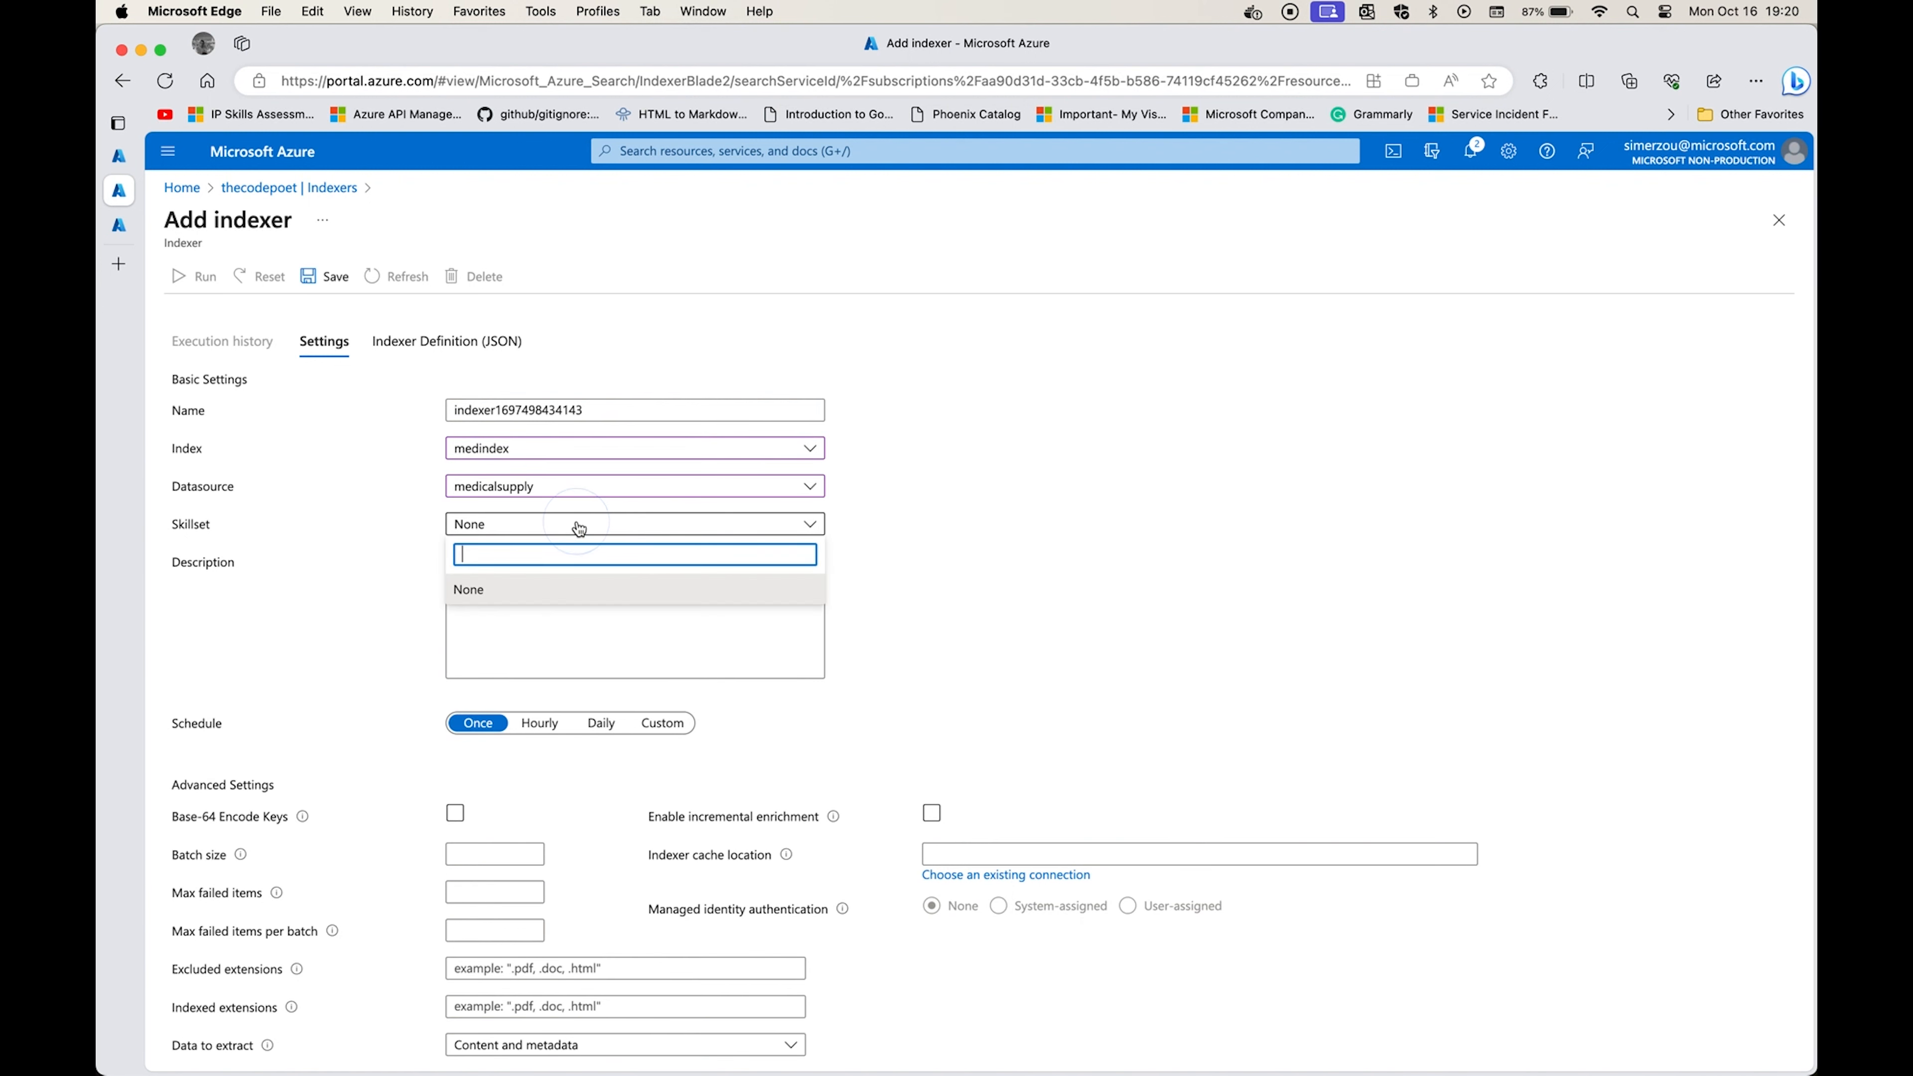
pyautogui.click(381, 588)
# Set the indexer's parsing mode to Delimited text with | as the delimiter character.
pyautogui.scroll(-3, 396, 667)
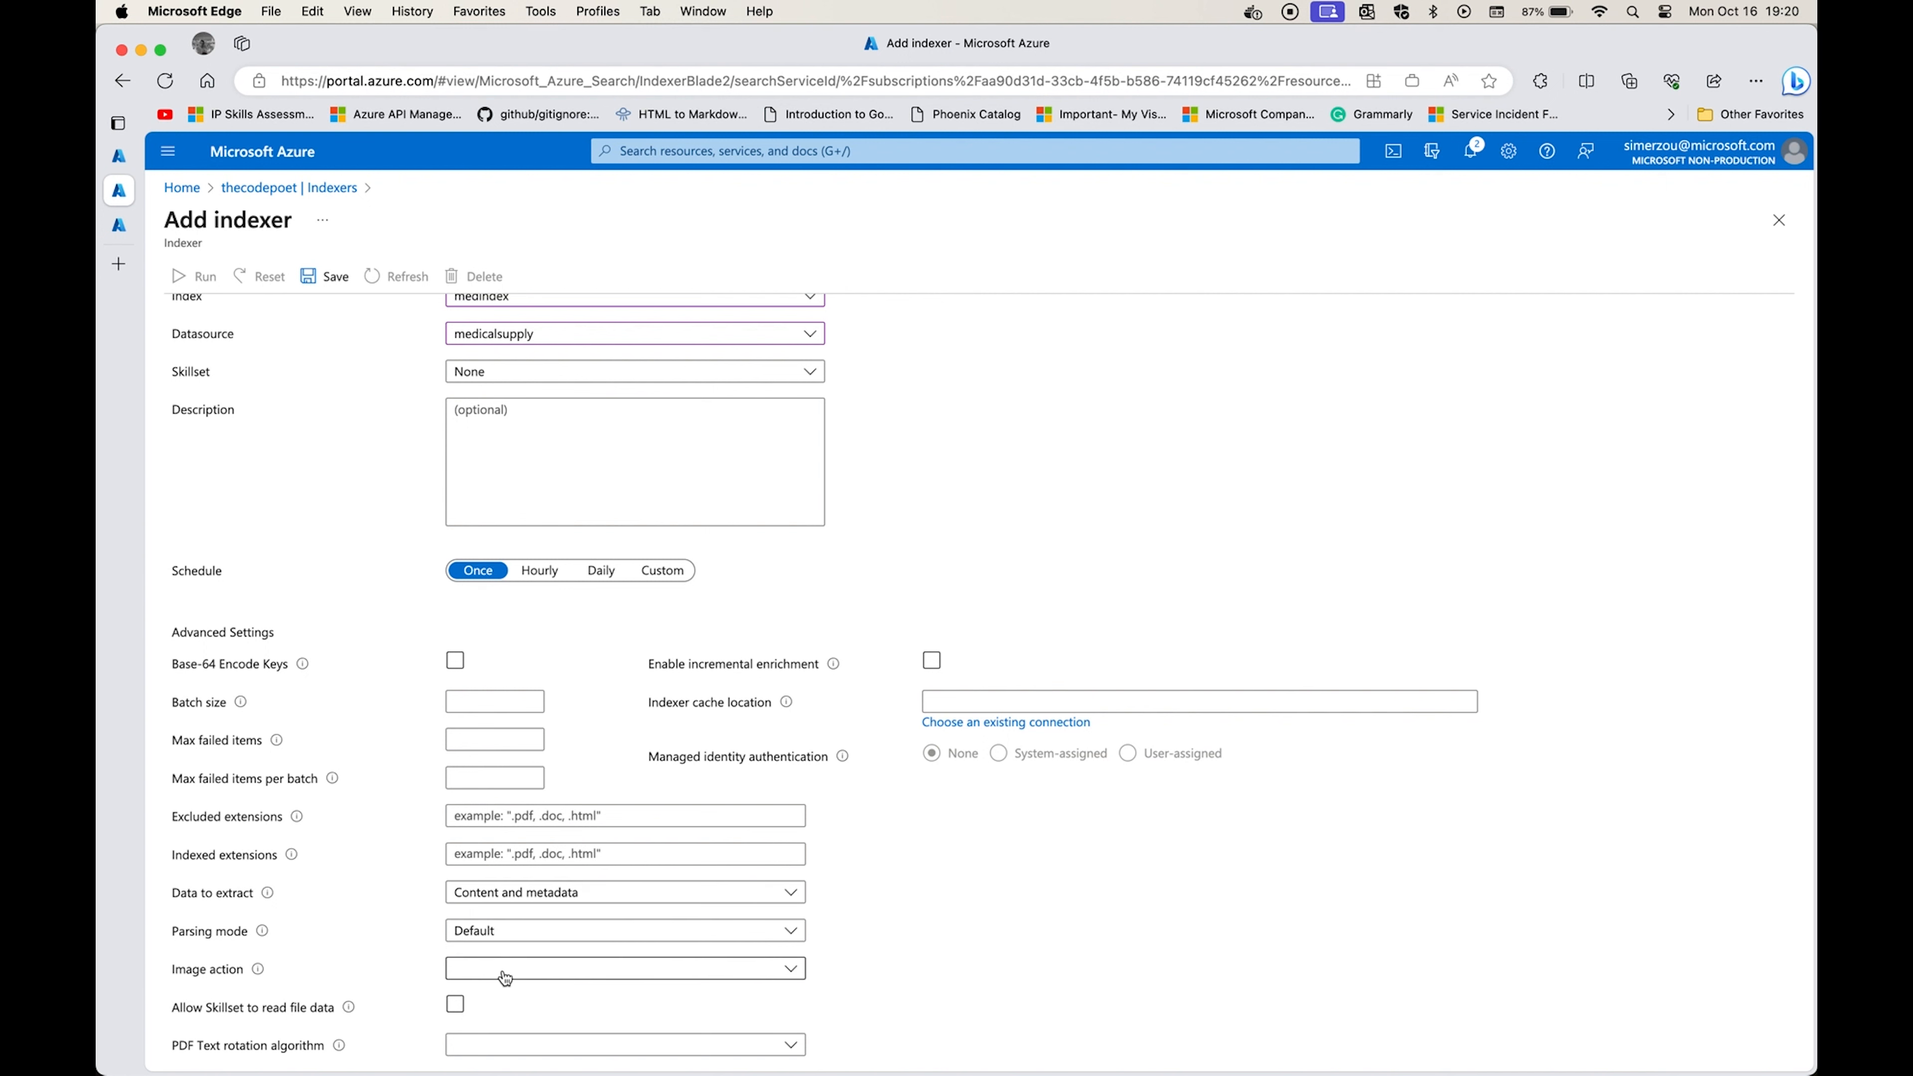
pyautogui.click(523, 940)
pyautogui.click(520, 906)
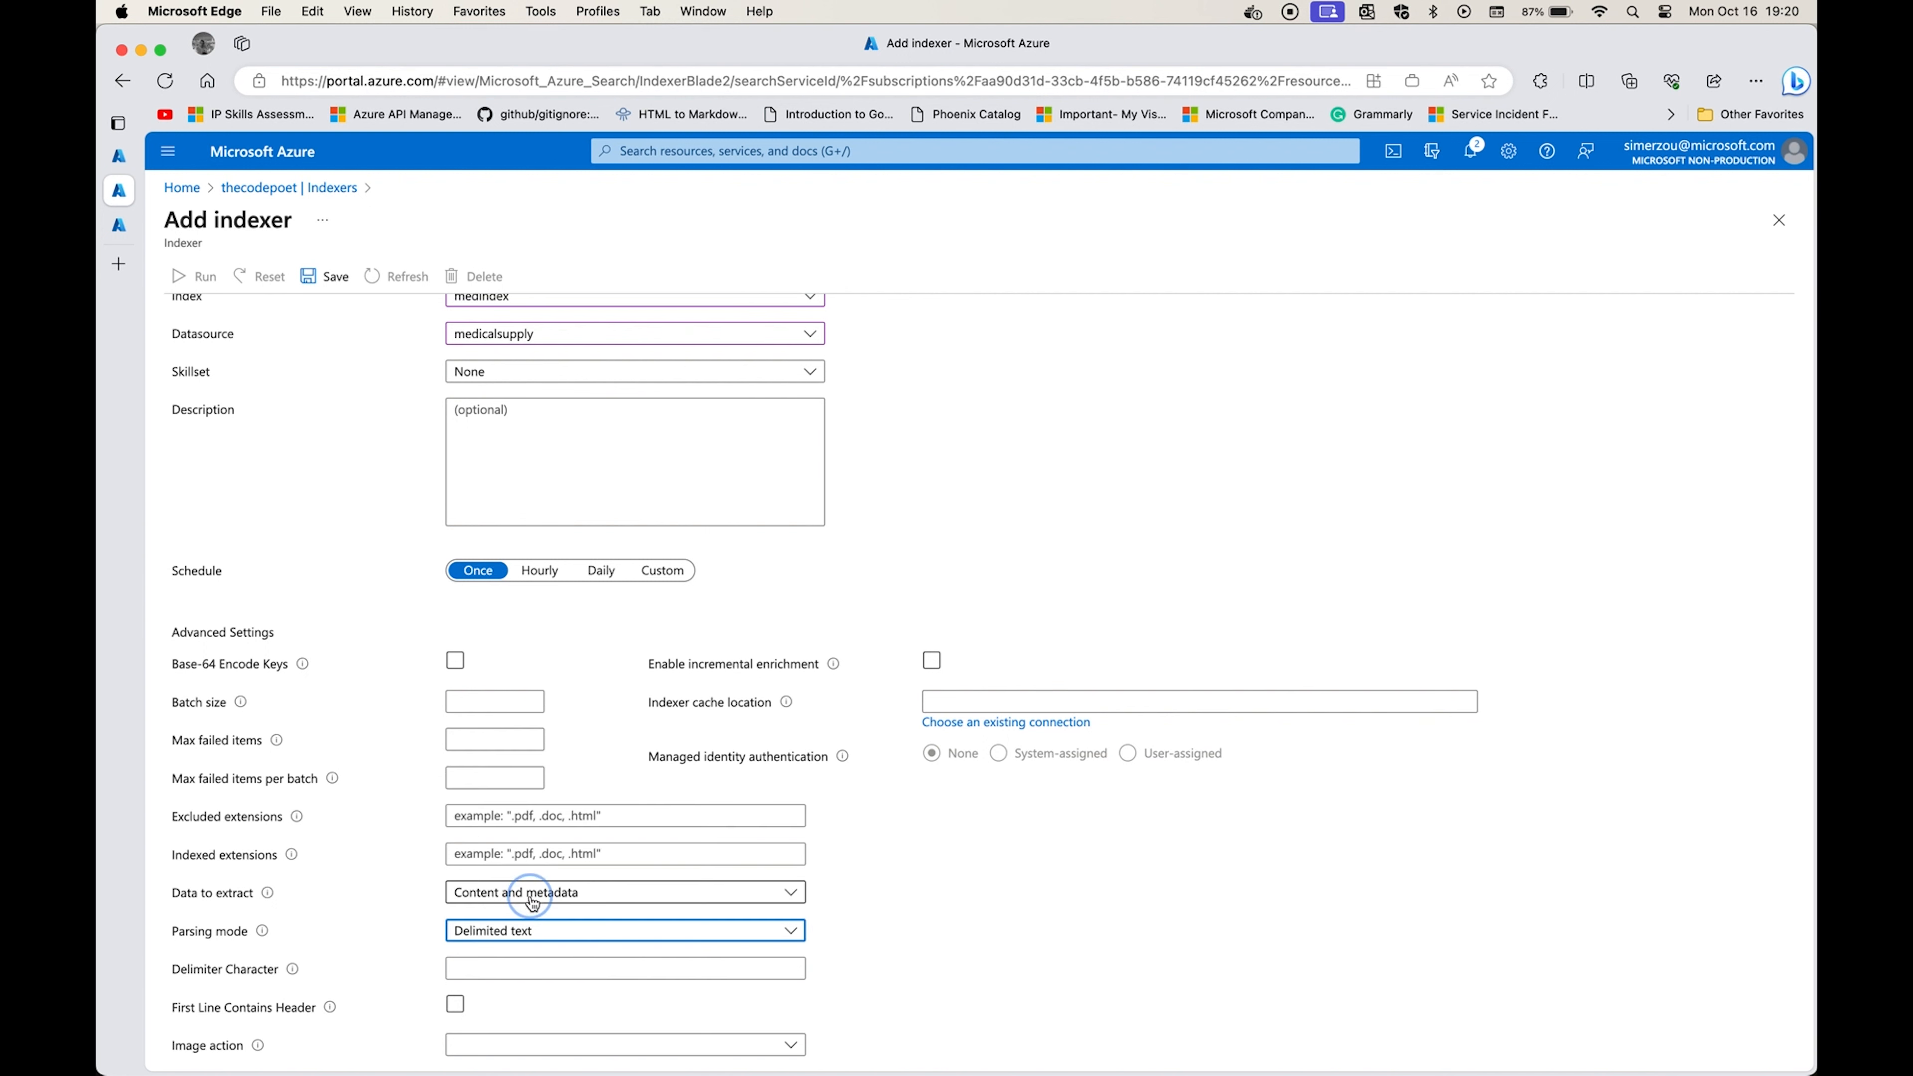
pyautogui.scroll(-2, 503, 941)
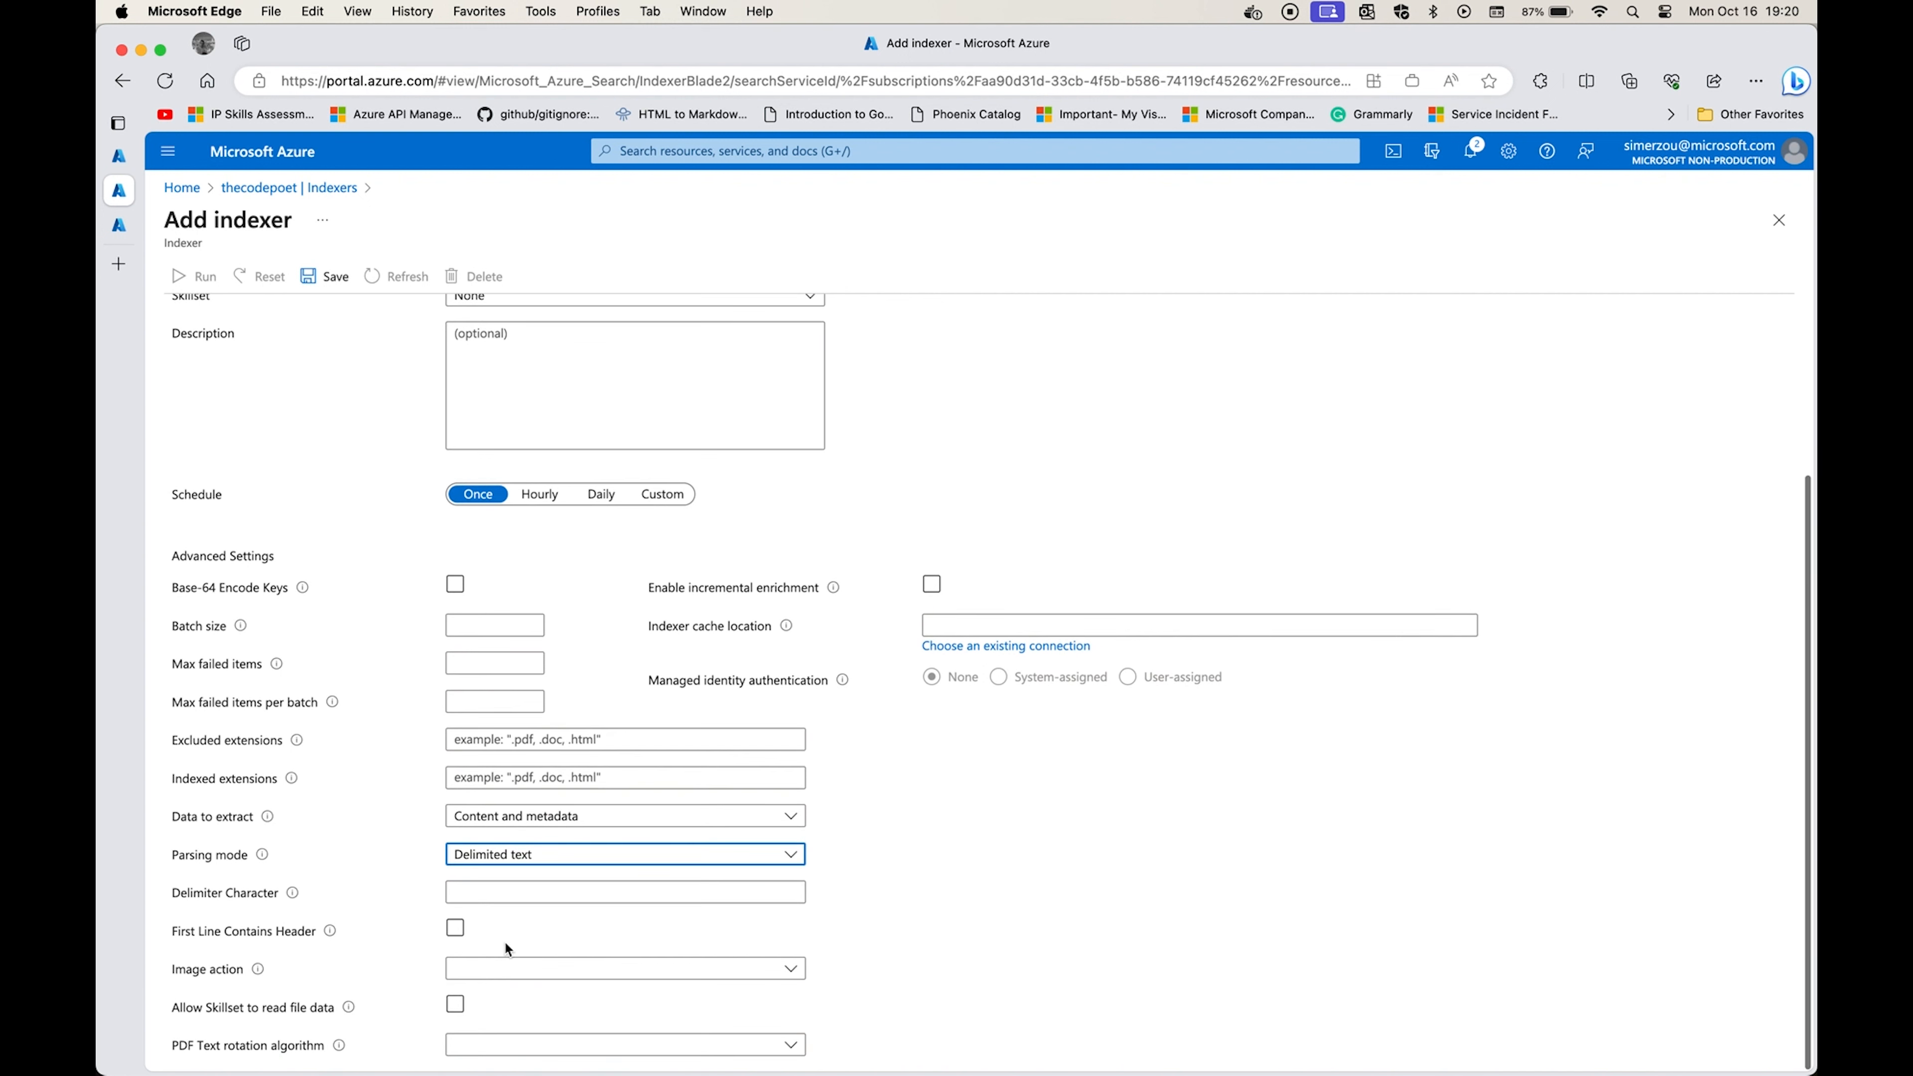
pyautogui.click(516, 892)
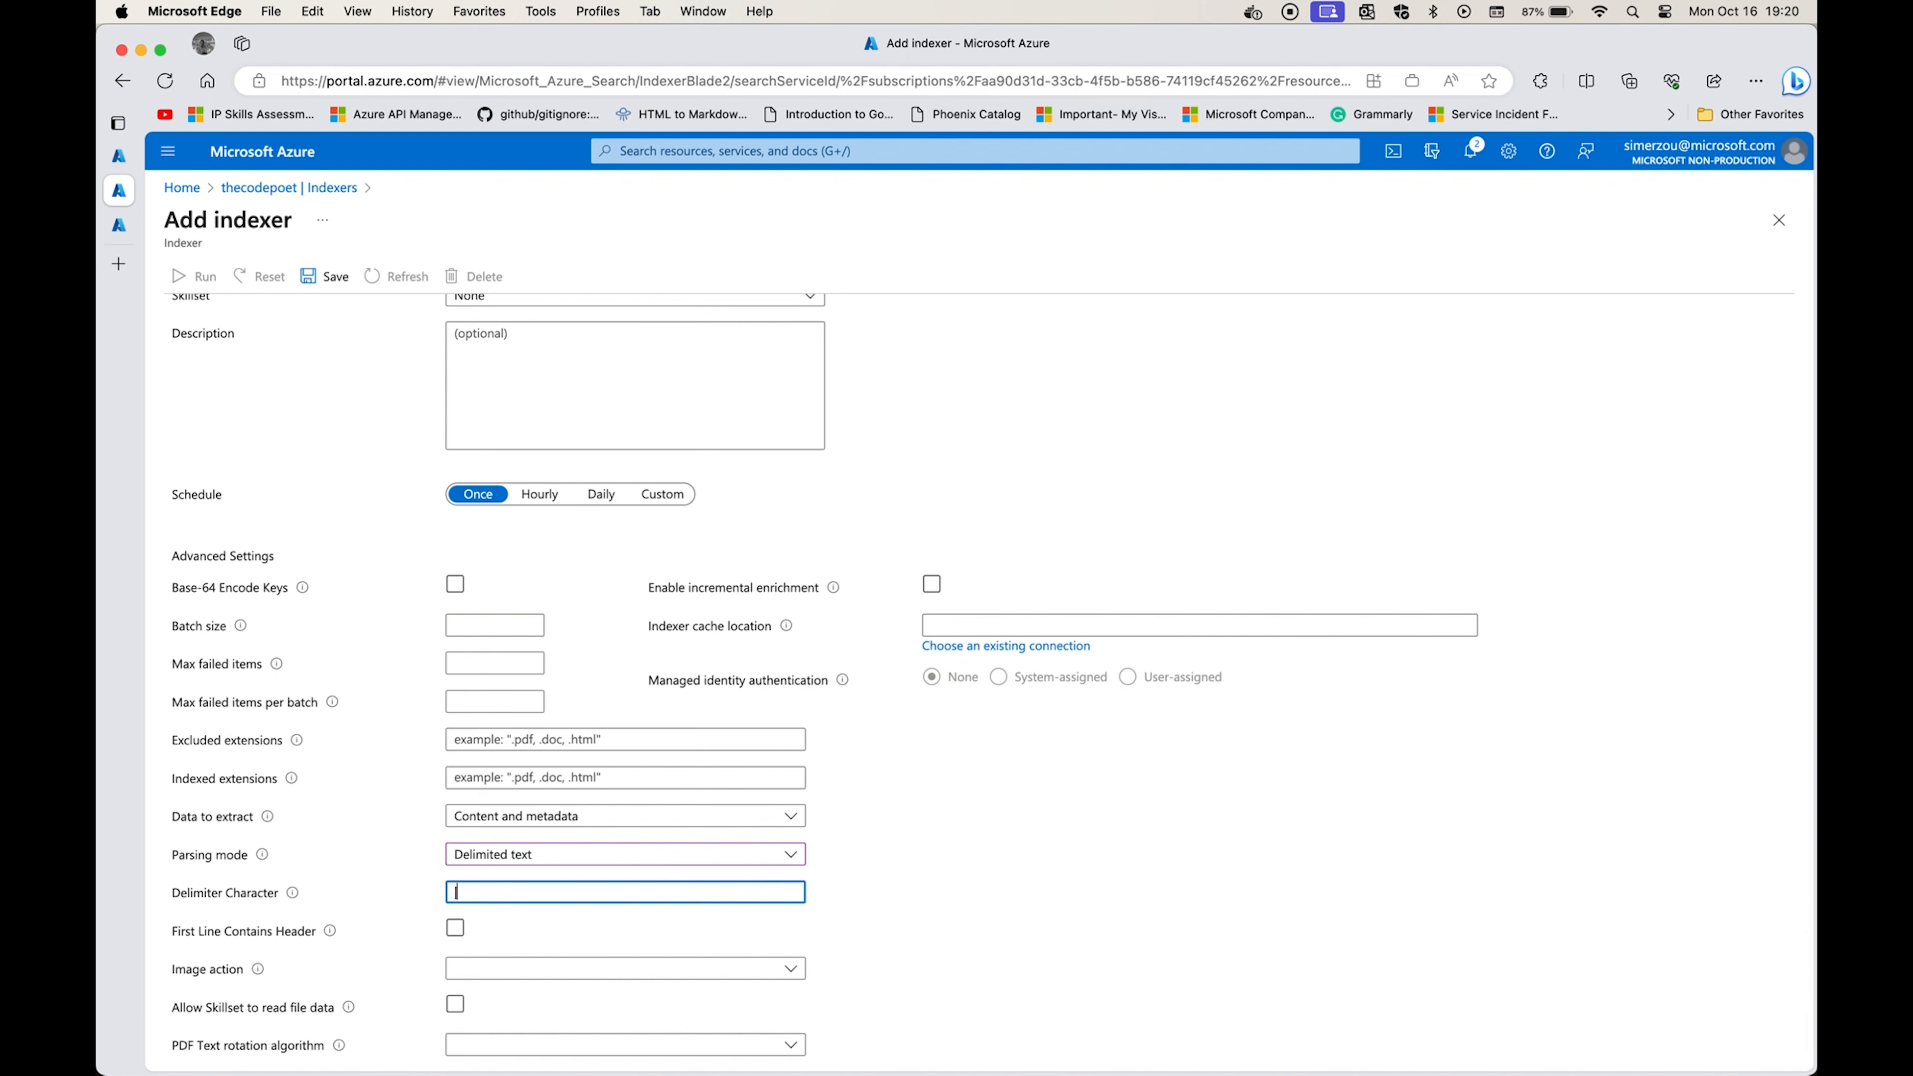
# Switch to Visual Studio Code, enlarge the CSV text and examine the pipe separator after sku_nbr in the header row.
pyautogui.press('super+Tab')
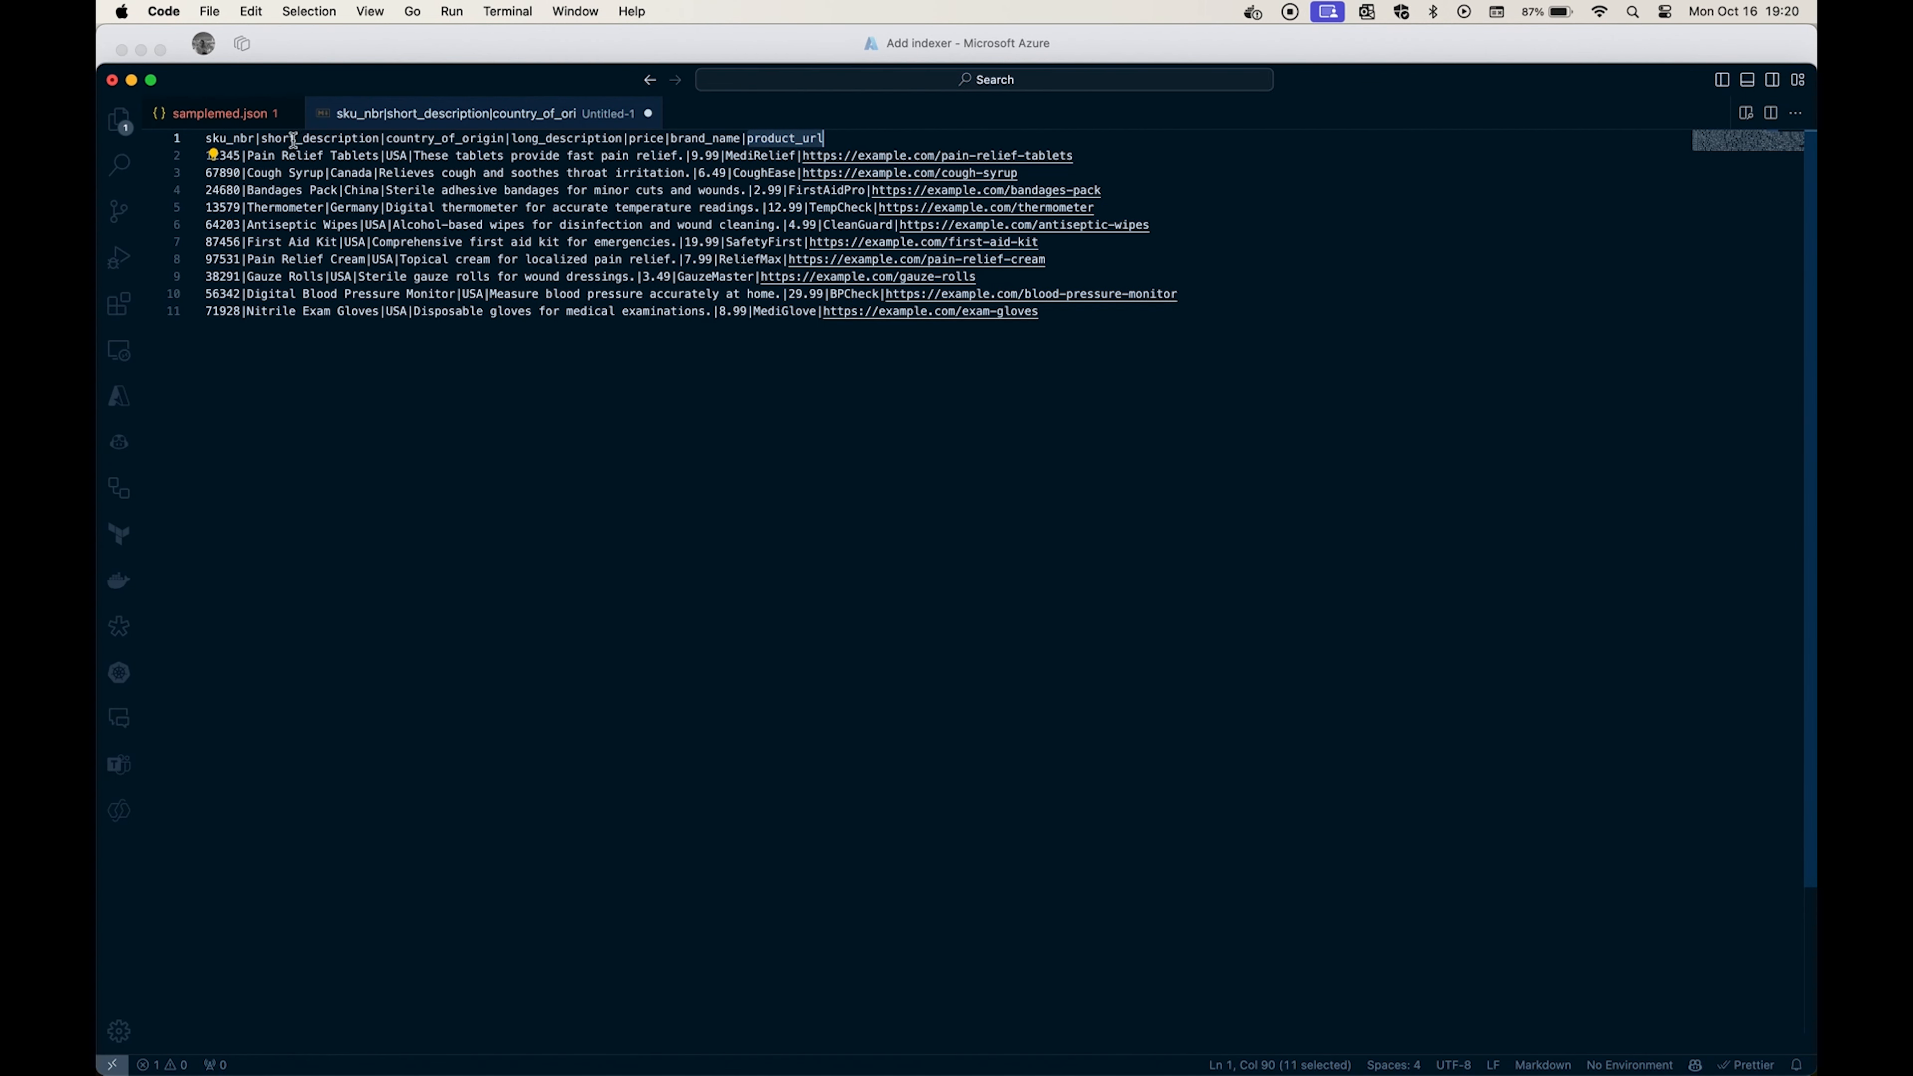
pyautogui.click(264, 137)
pyautogui.press('Left')
pyautogui.hotkey('ctrl', 'shift', 'Right')
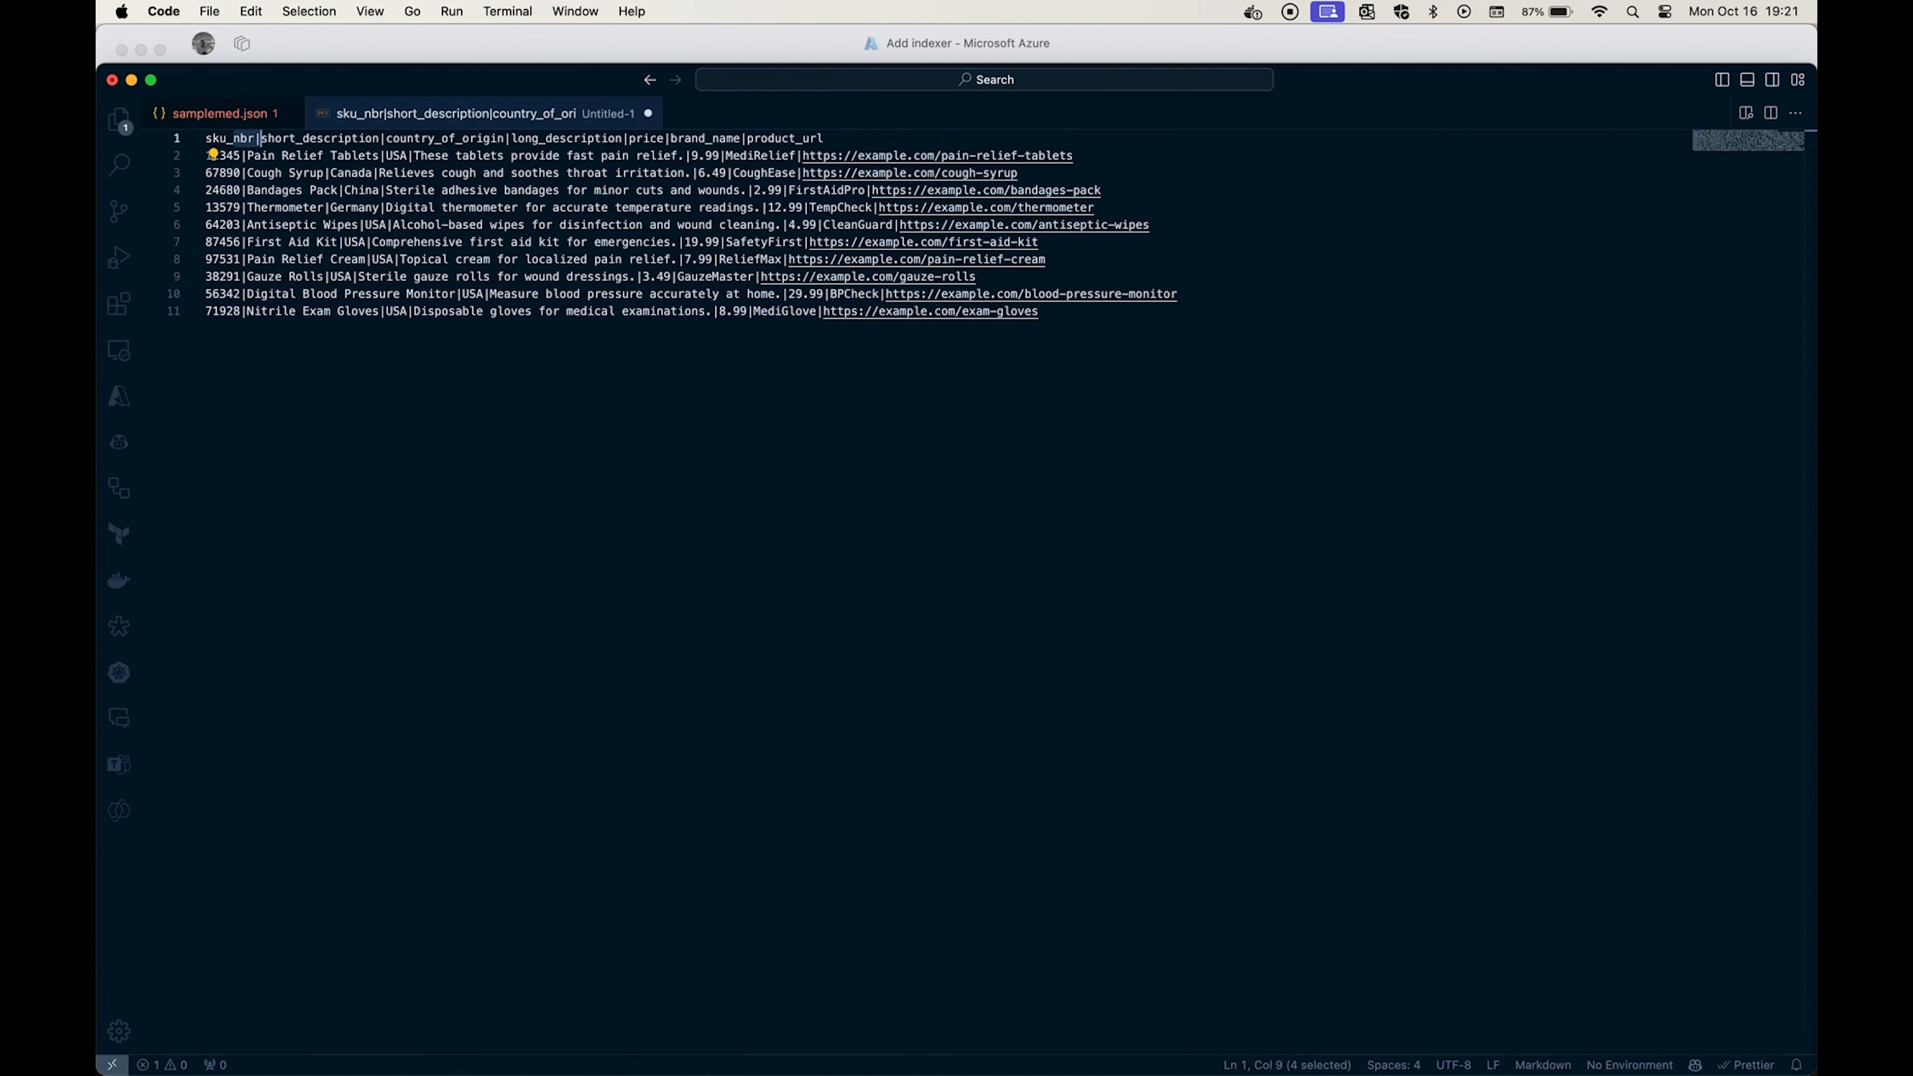
pyautogui.press('super+equal')
pyautogui.press('super+equal')
pyautogui.press('super+equal')
pyautogui.press('super+equal')
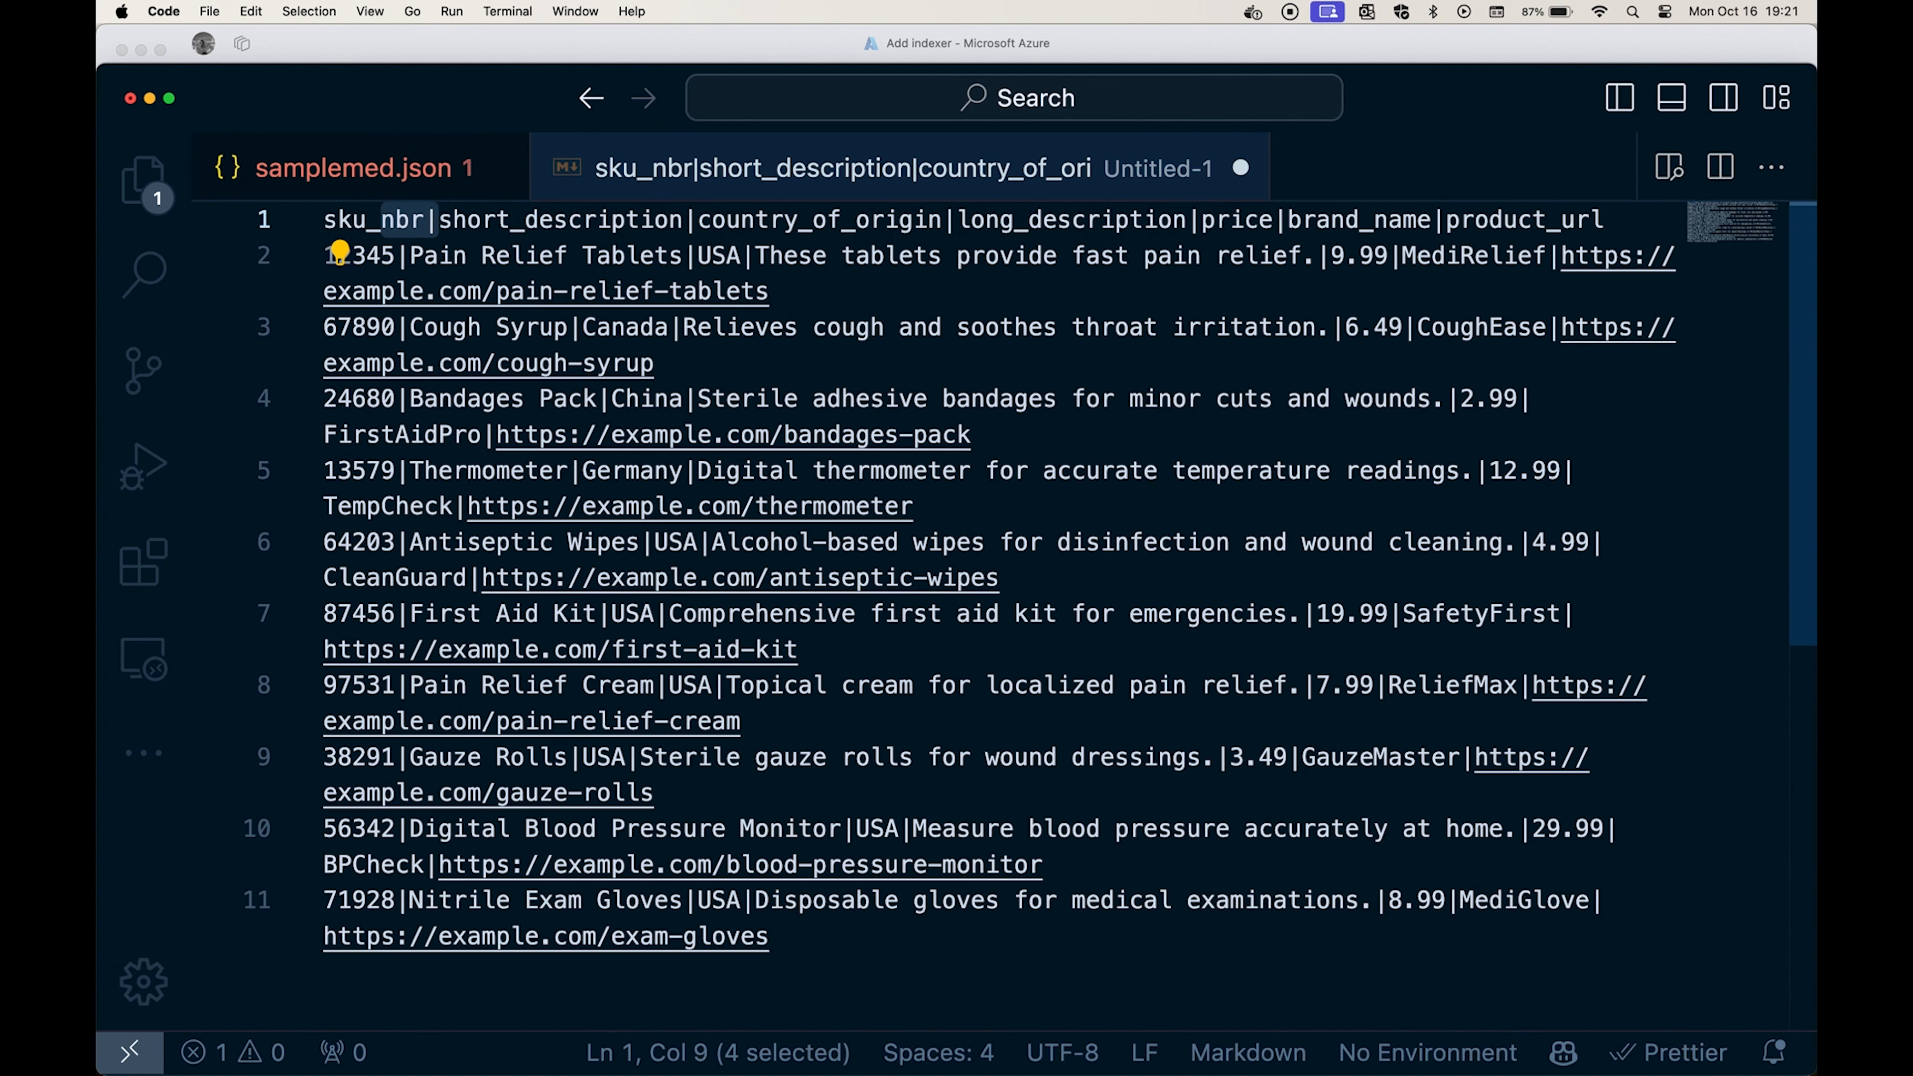
pyautogui.press('Left')
pyautogui.press('Right')
pyautogui.press('Right')
pyautogui.press('Right')
pyautogui.press('Right')
pyautogui.press('Left')
pyautogui.hotkey('shift', 'alt', 'Right')
pyautogui.hotkey('shift', 'alt', 'Left')
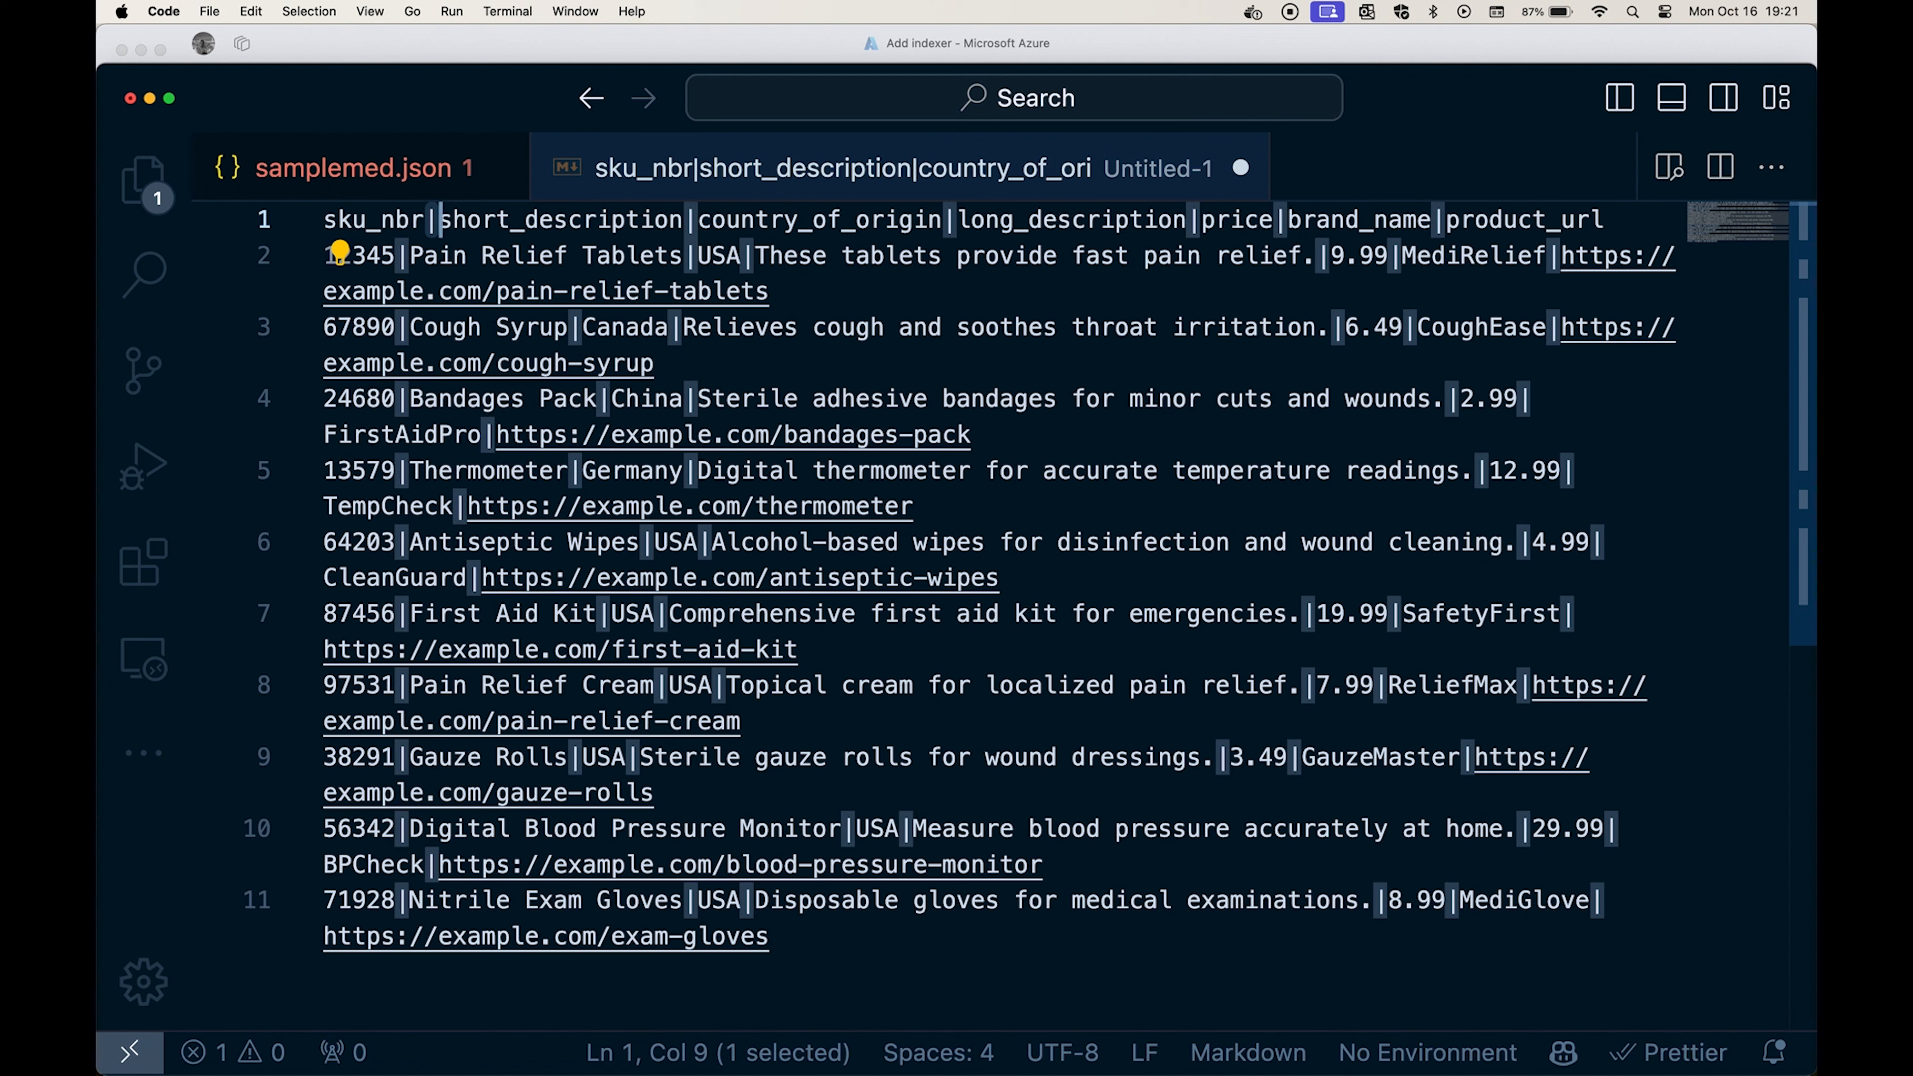
# Return to the indexer form in Microsoft Edge, mark the first line as containing the header, and save the indexer.
pyautogui.press('super+Tab')
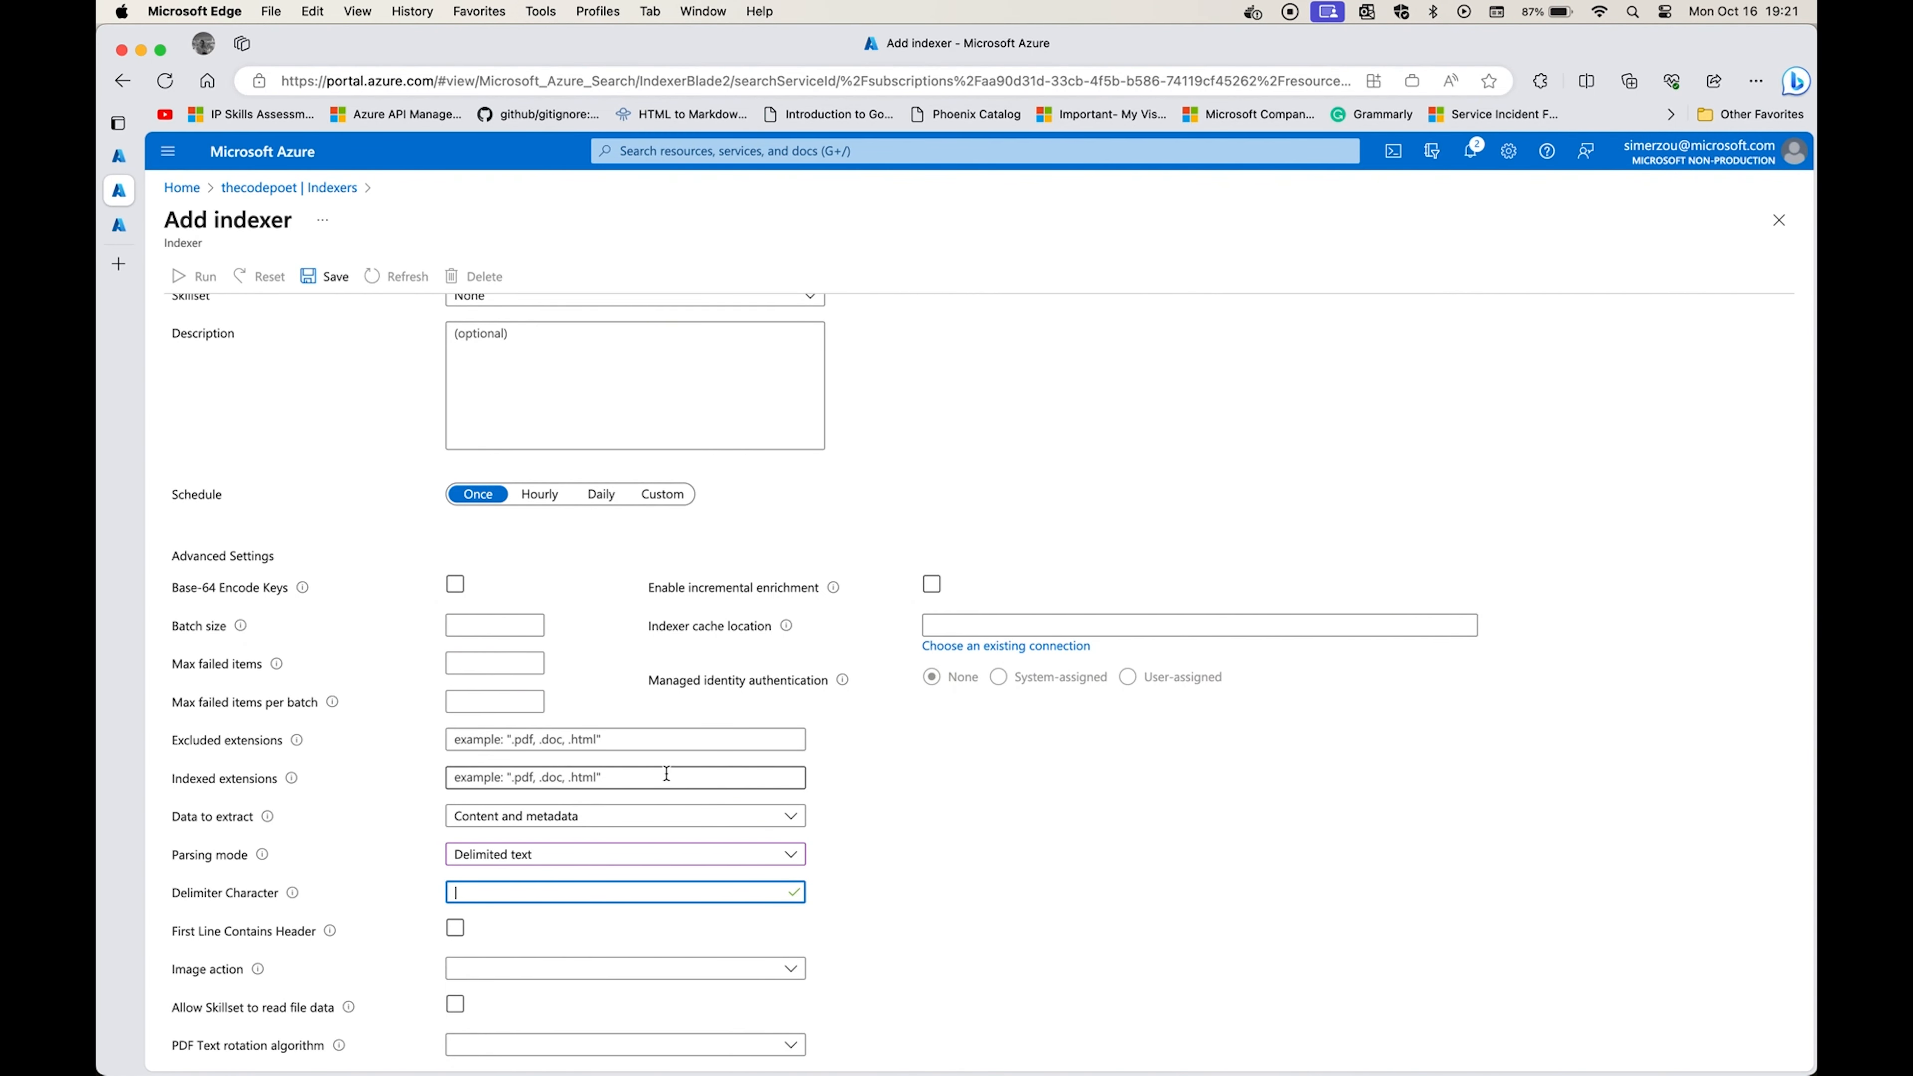
pyautogui.click(454, 934)
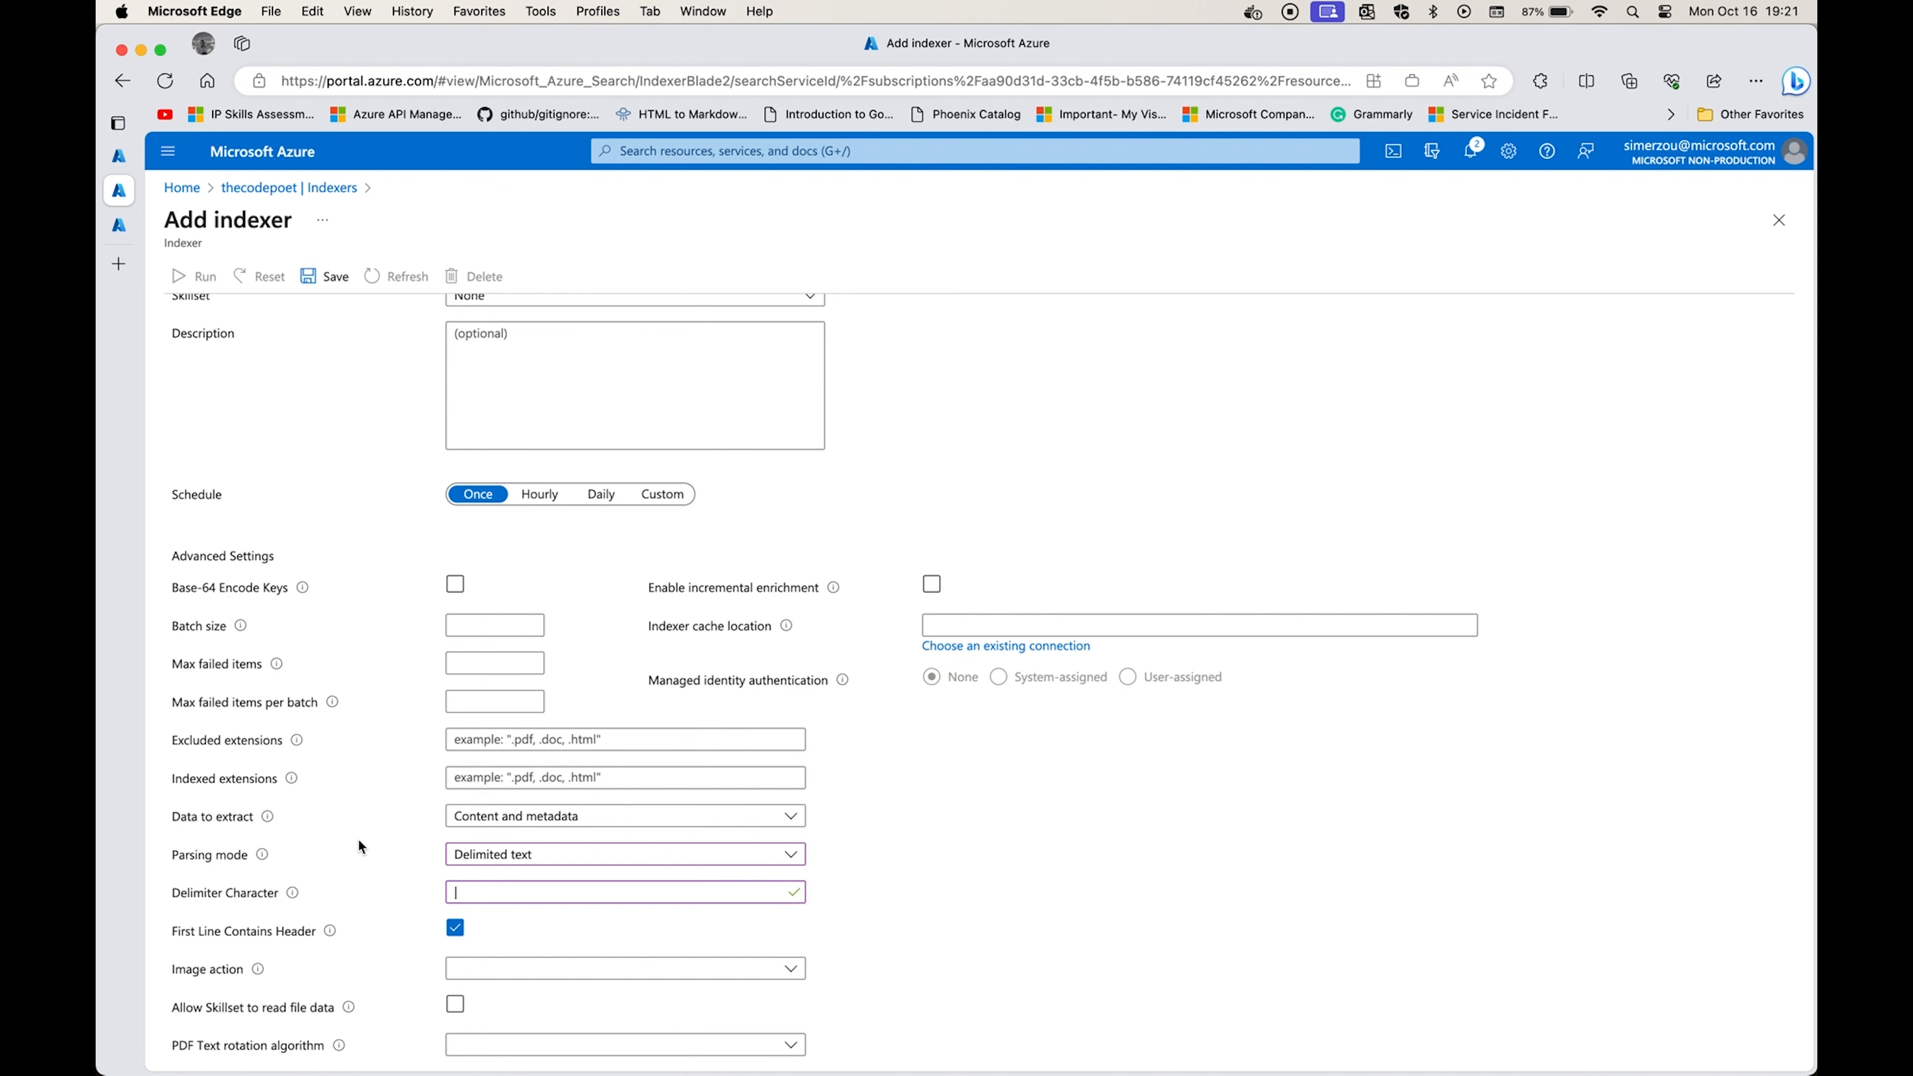
pyautogui.scroll(5, 409, 503)
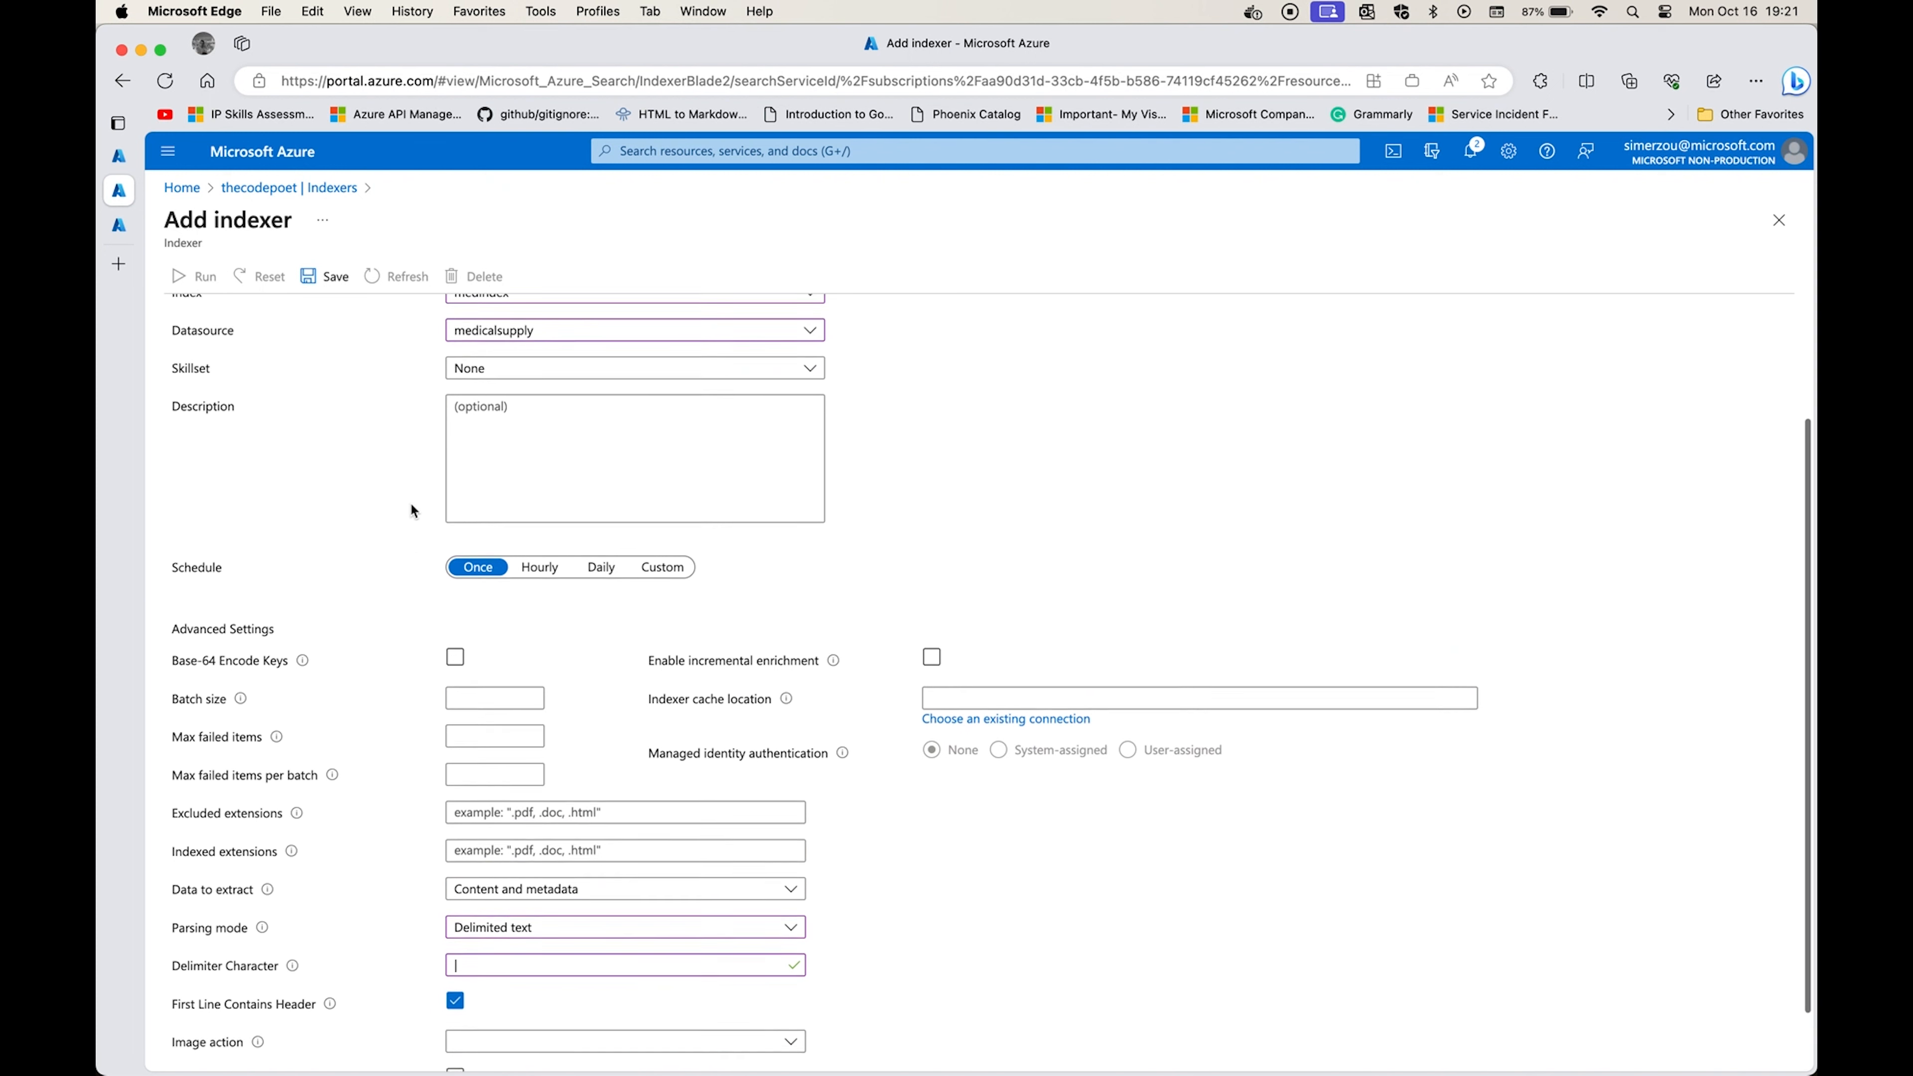
pyautogui.click(326, 276)
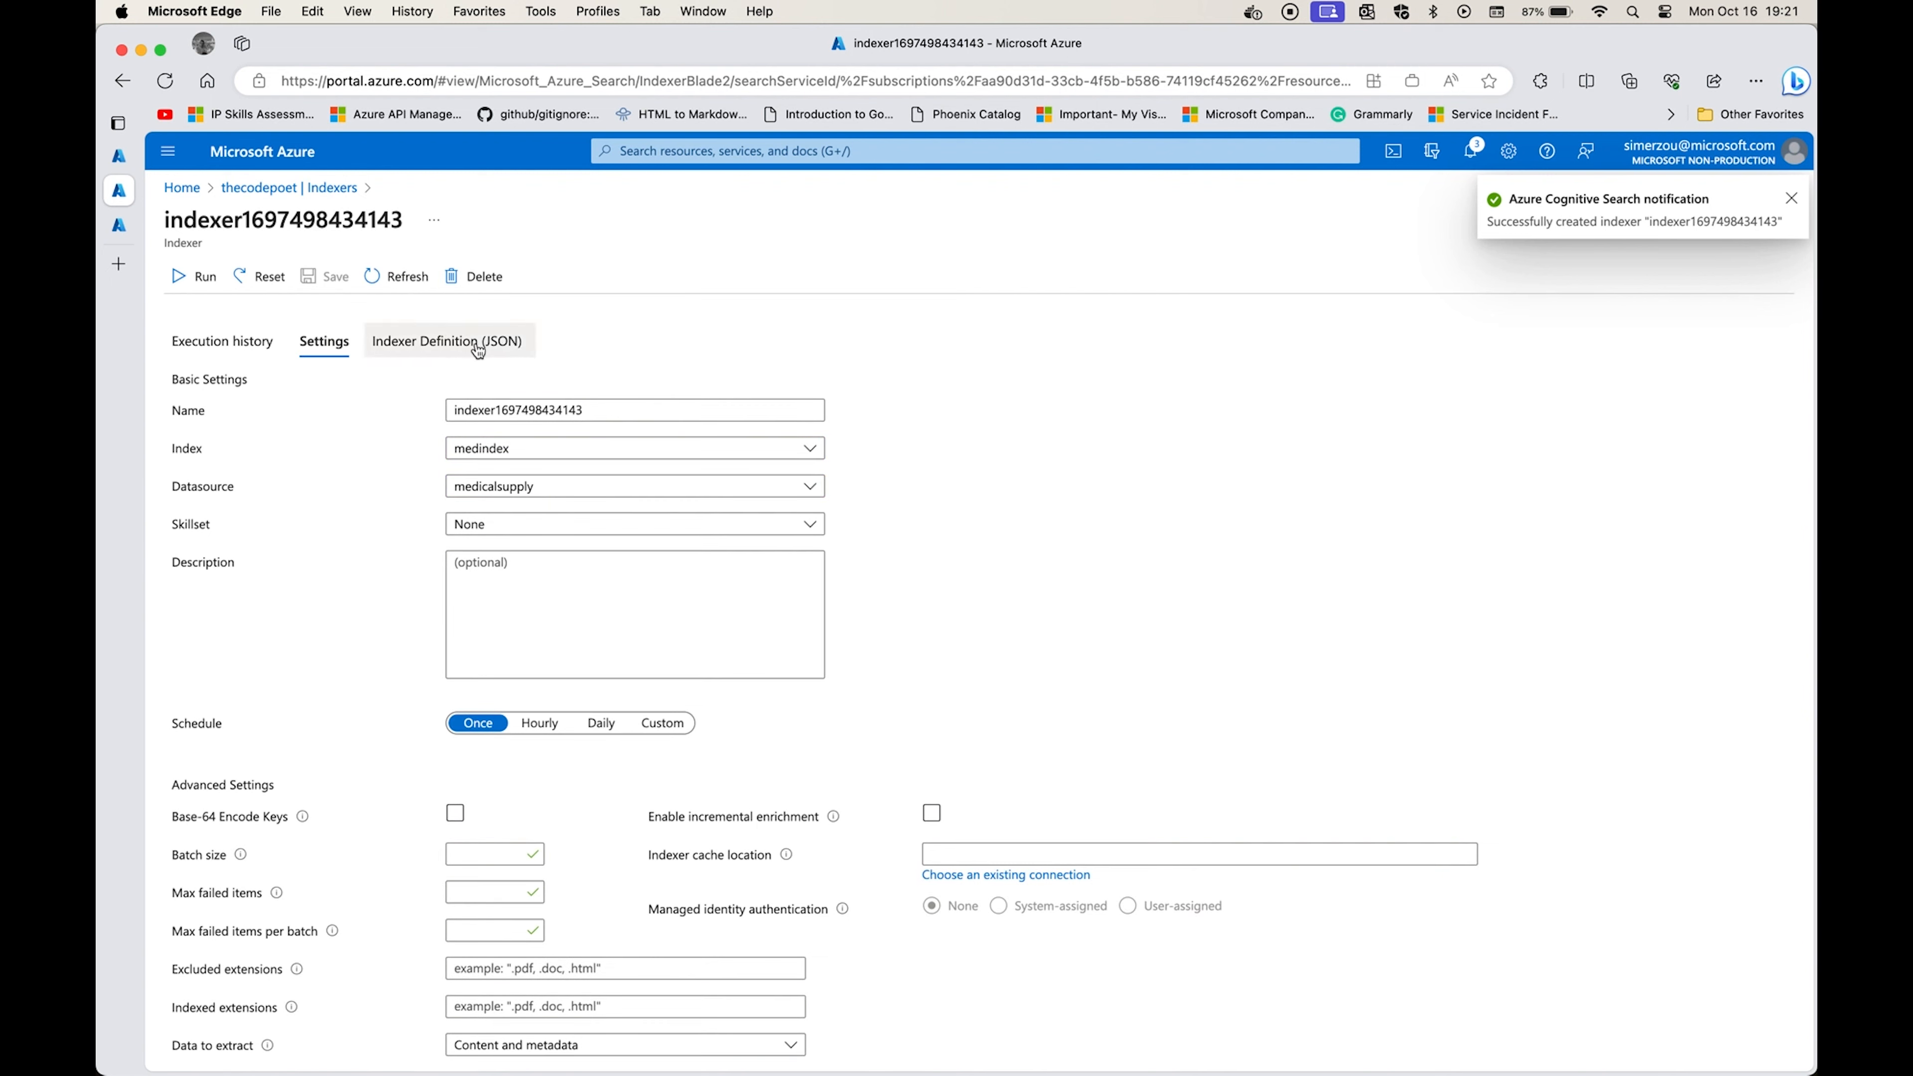
# Fill the empty fieldMappings array in the indexer's JSON definition with all mapping entries copied from samplemed.json in Visual Studio Code.
pyautogui.click(451, 341)
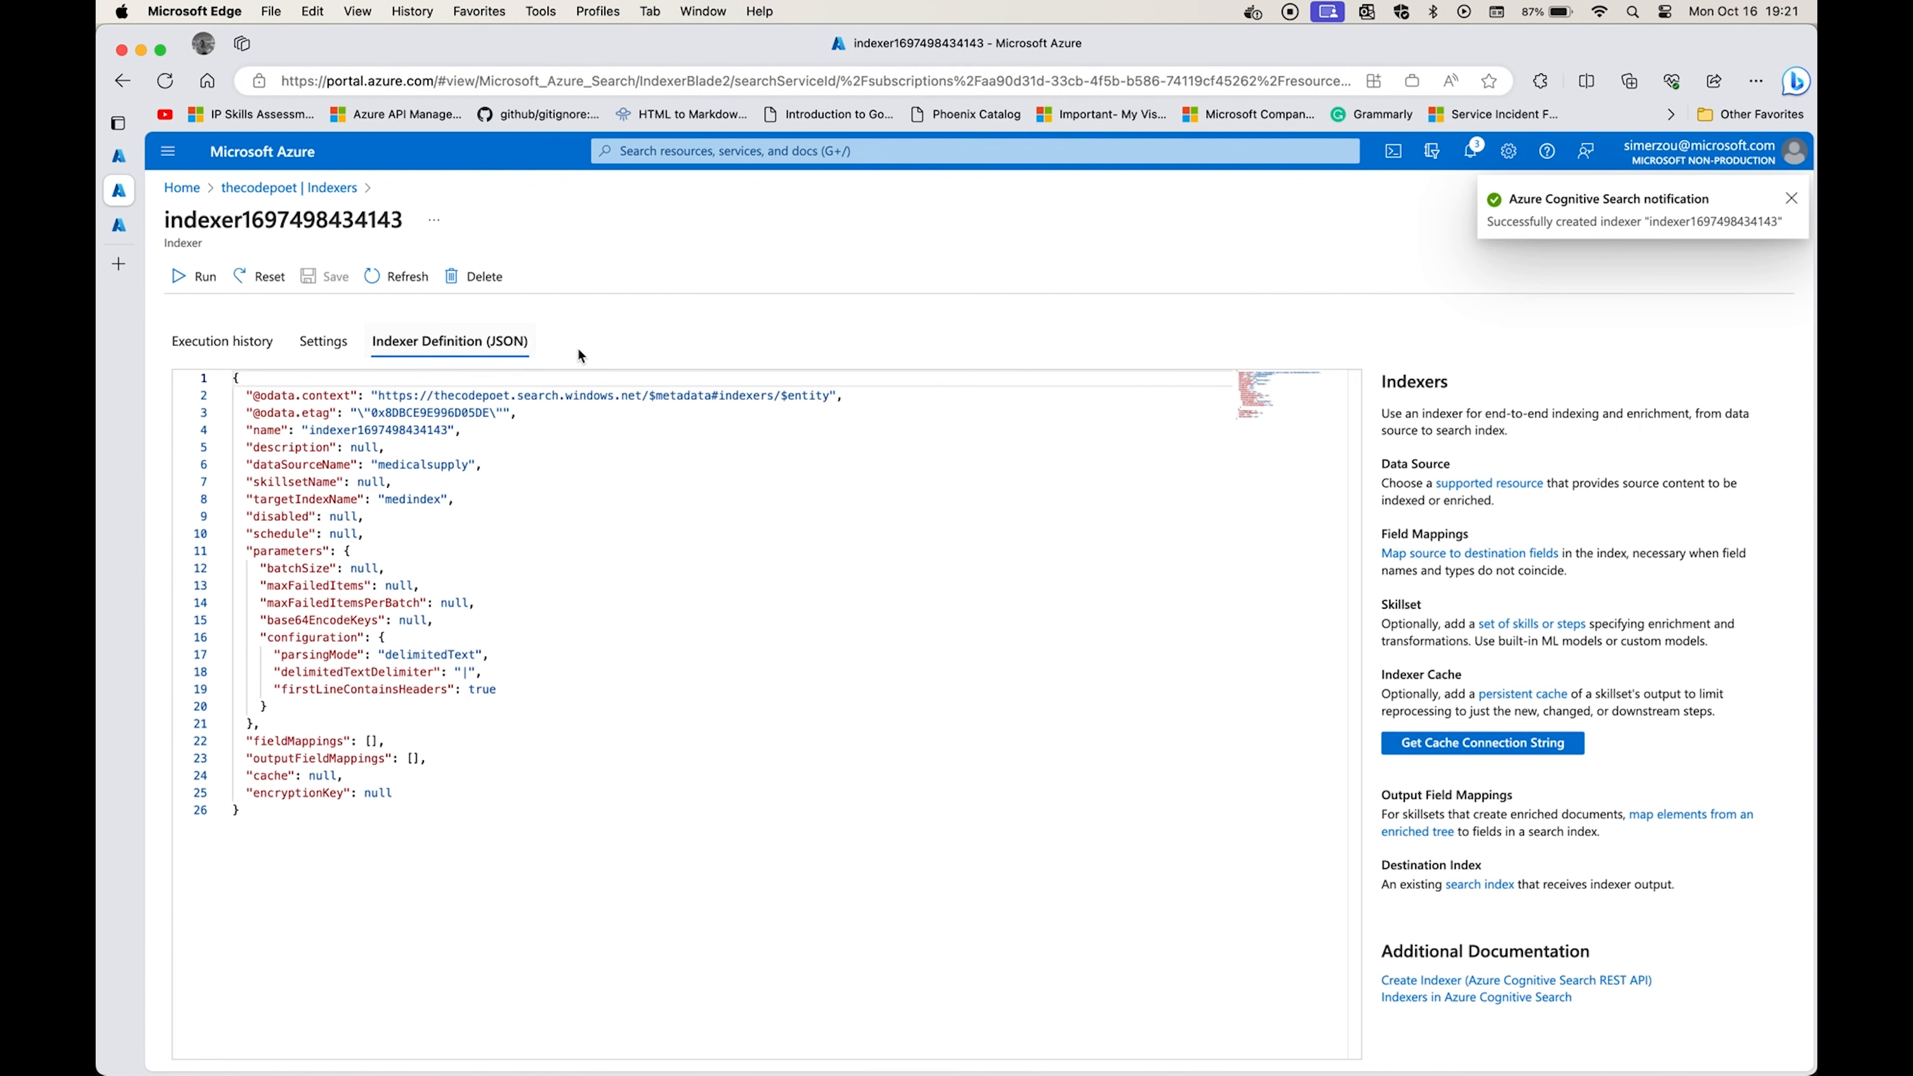
pyautogui.moveTo(245, 741); pyautogui.dragTo(362, 741)
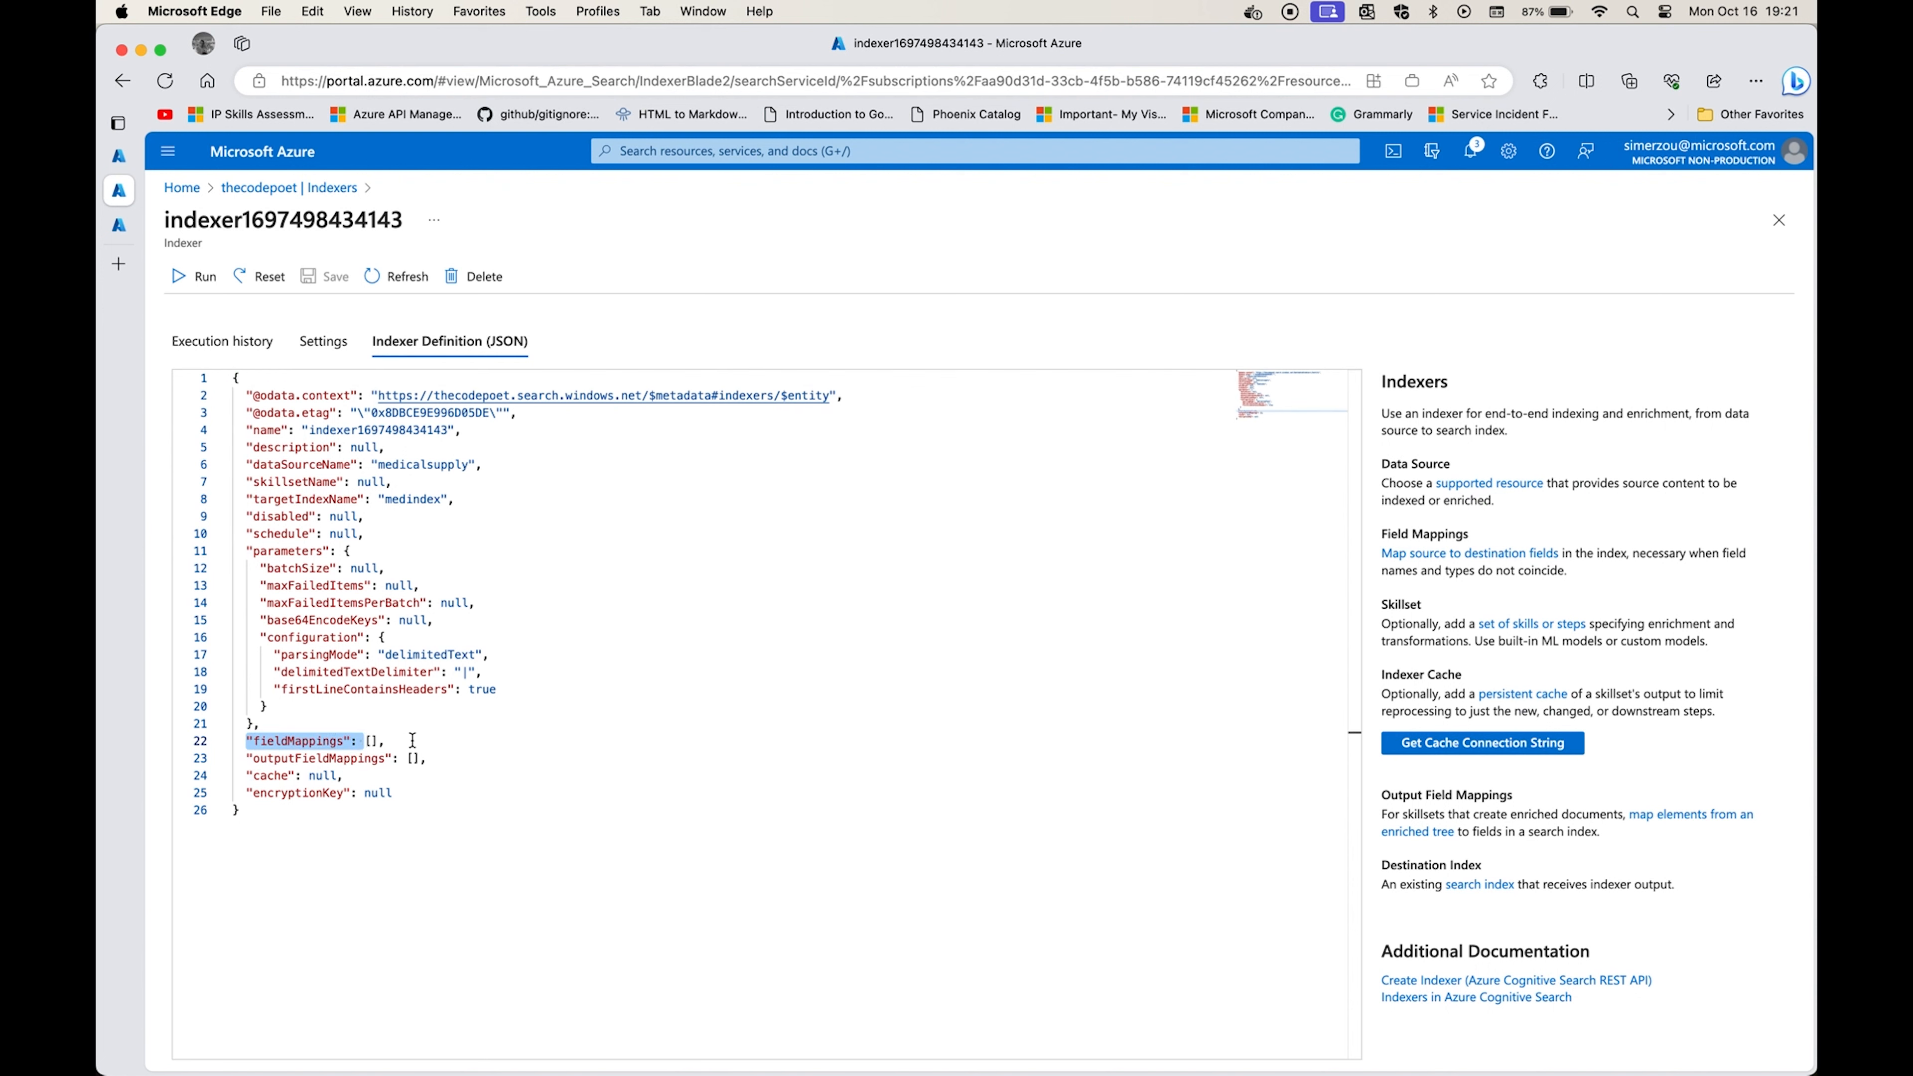
pyautogui.click(381, 744)
pyautogui.press('Return')
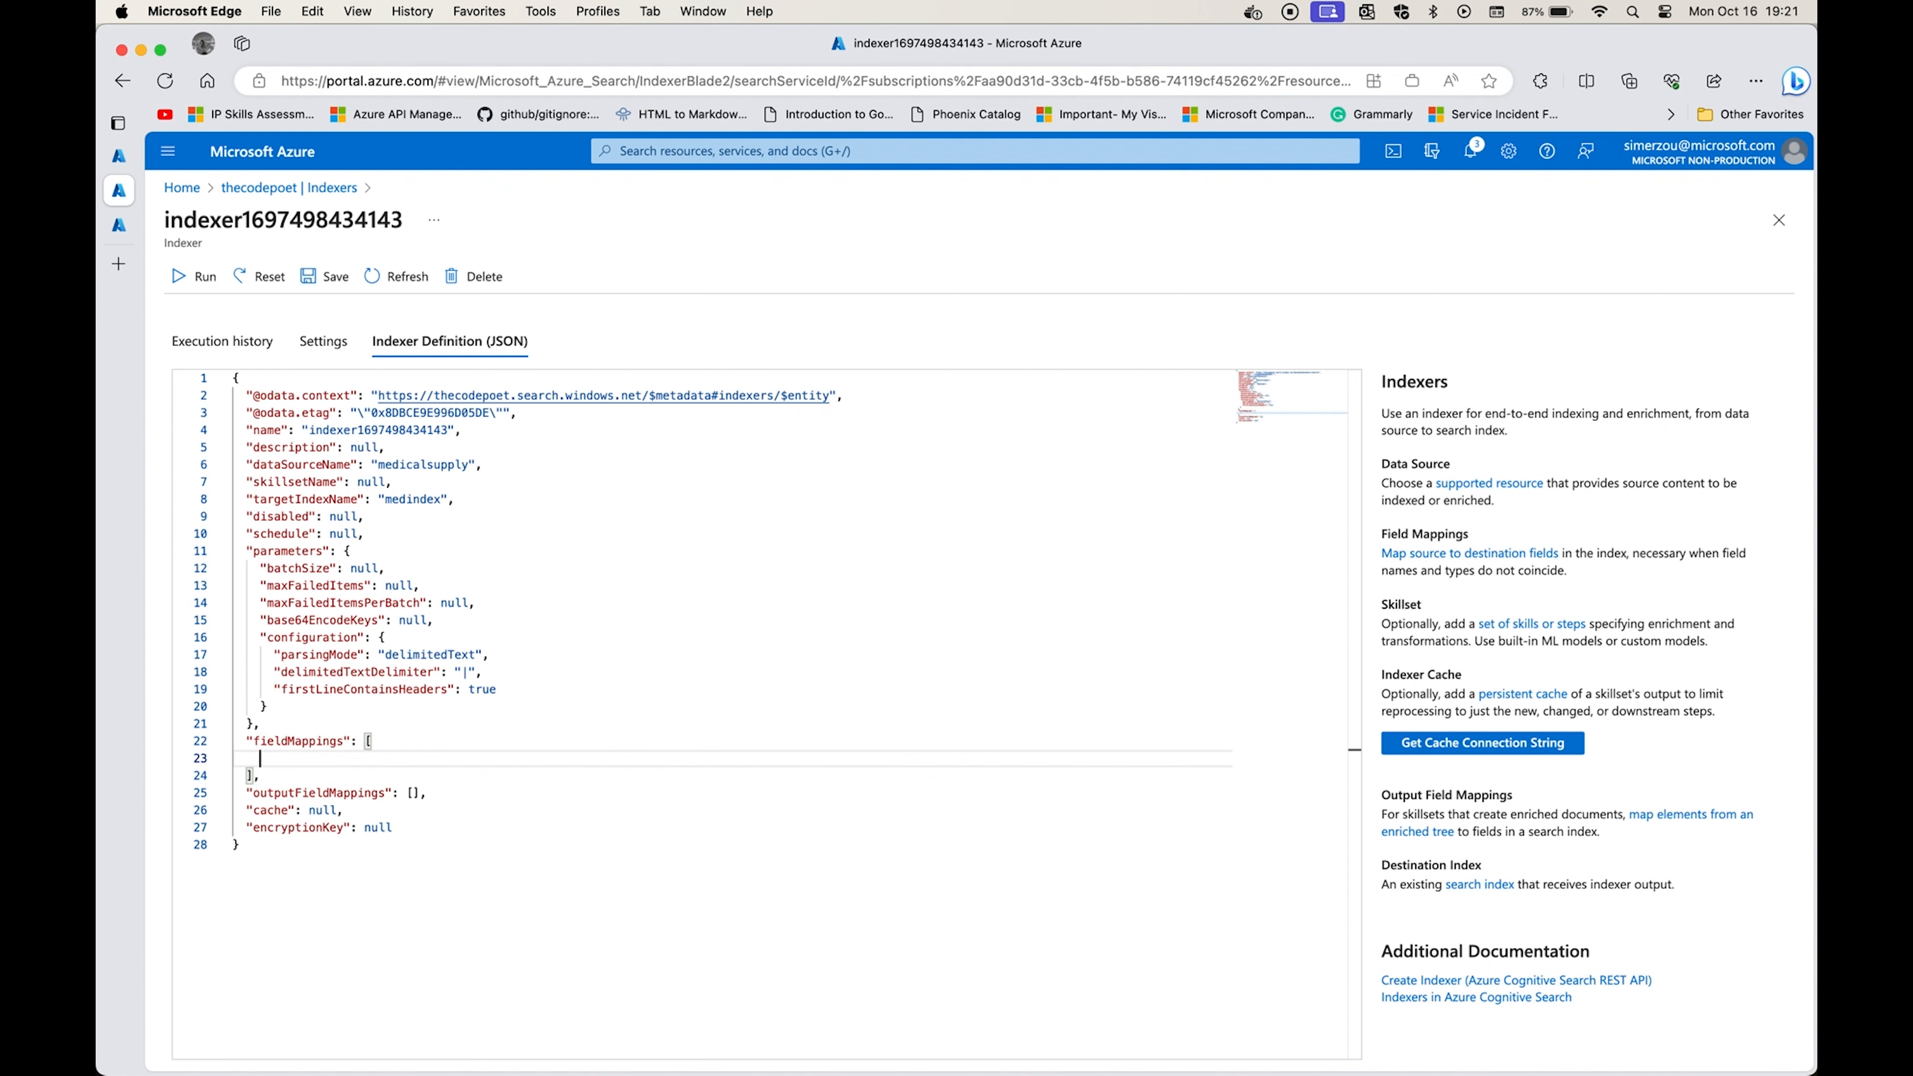
pyautogui.press('super+Tab')
pyautogui.click(403, 180)
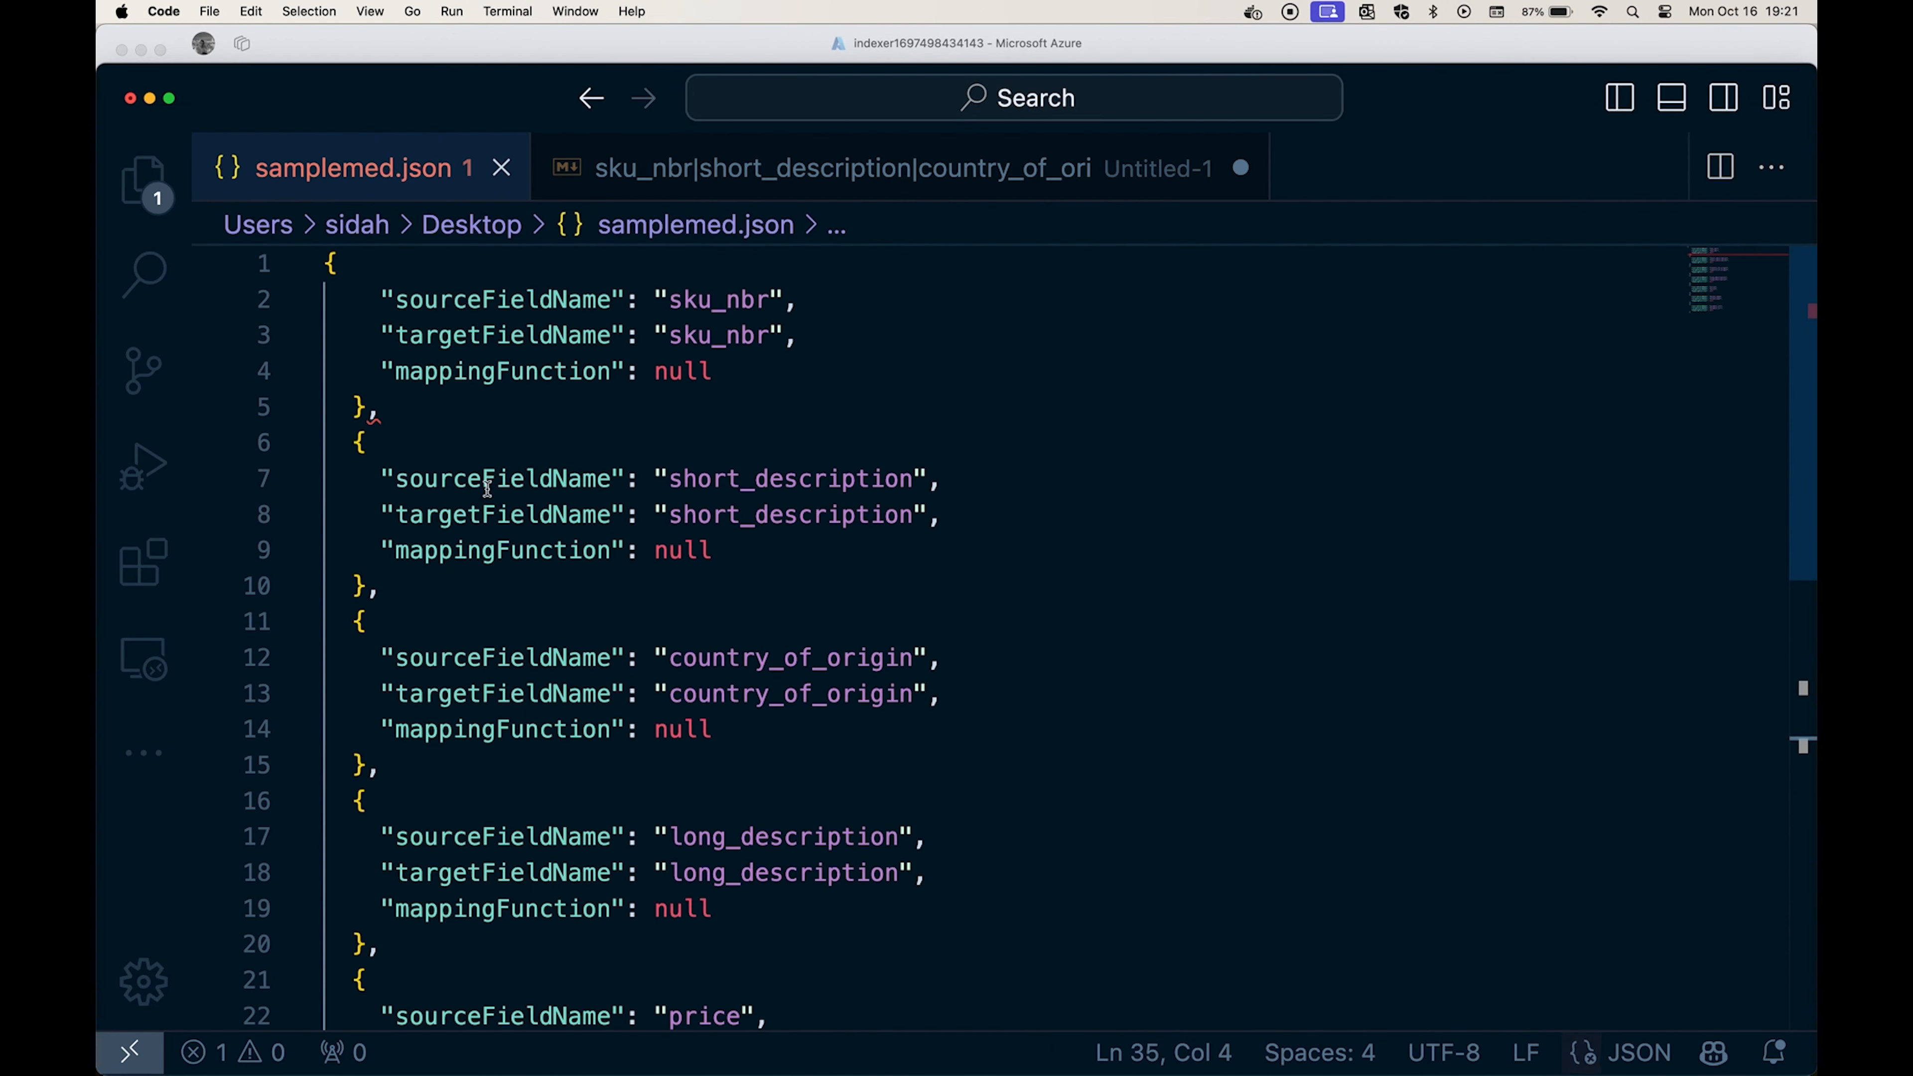
pyautogui.click(406, 420)
pyautogui.press('super+a')
pyautogui.press('super+c')
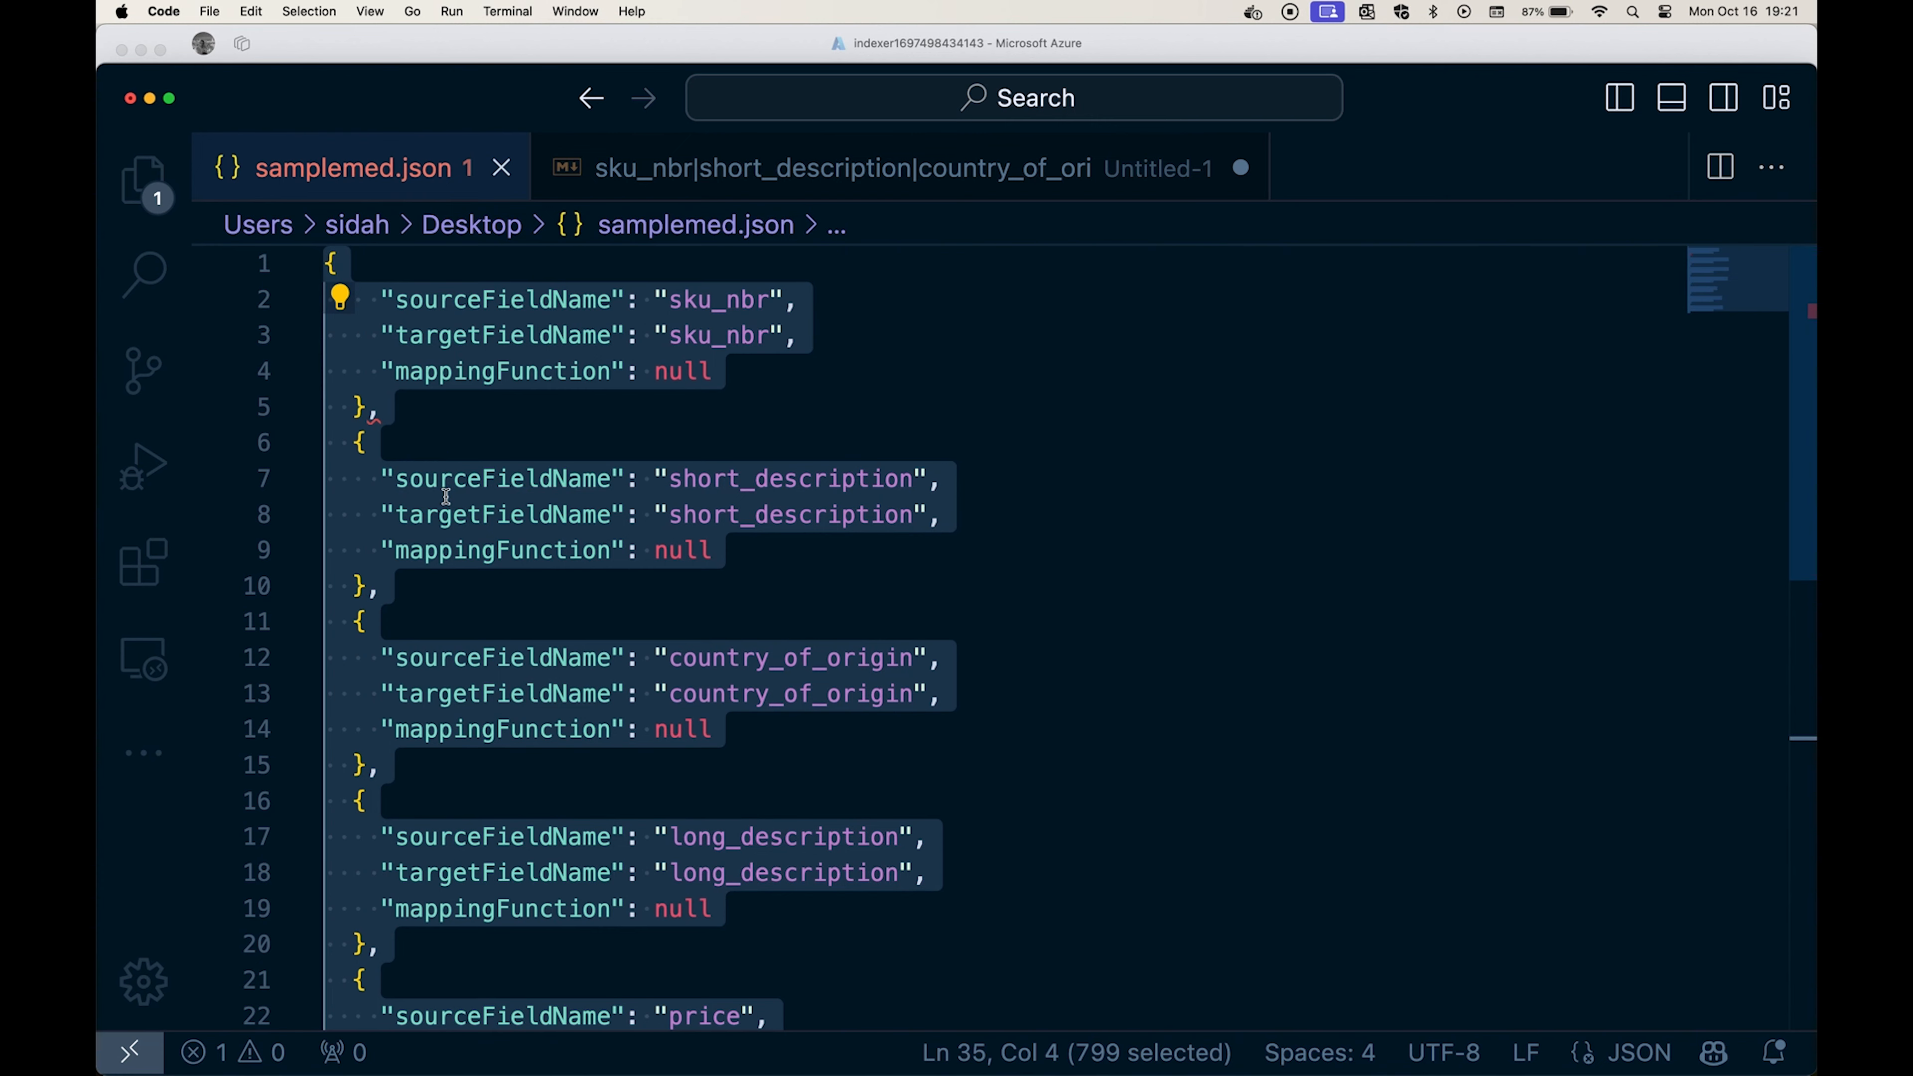
pyautogui.press('super+Tab')
pyautogui.press('super+v')
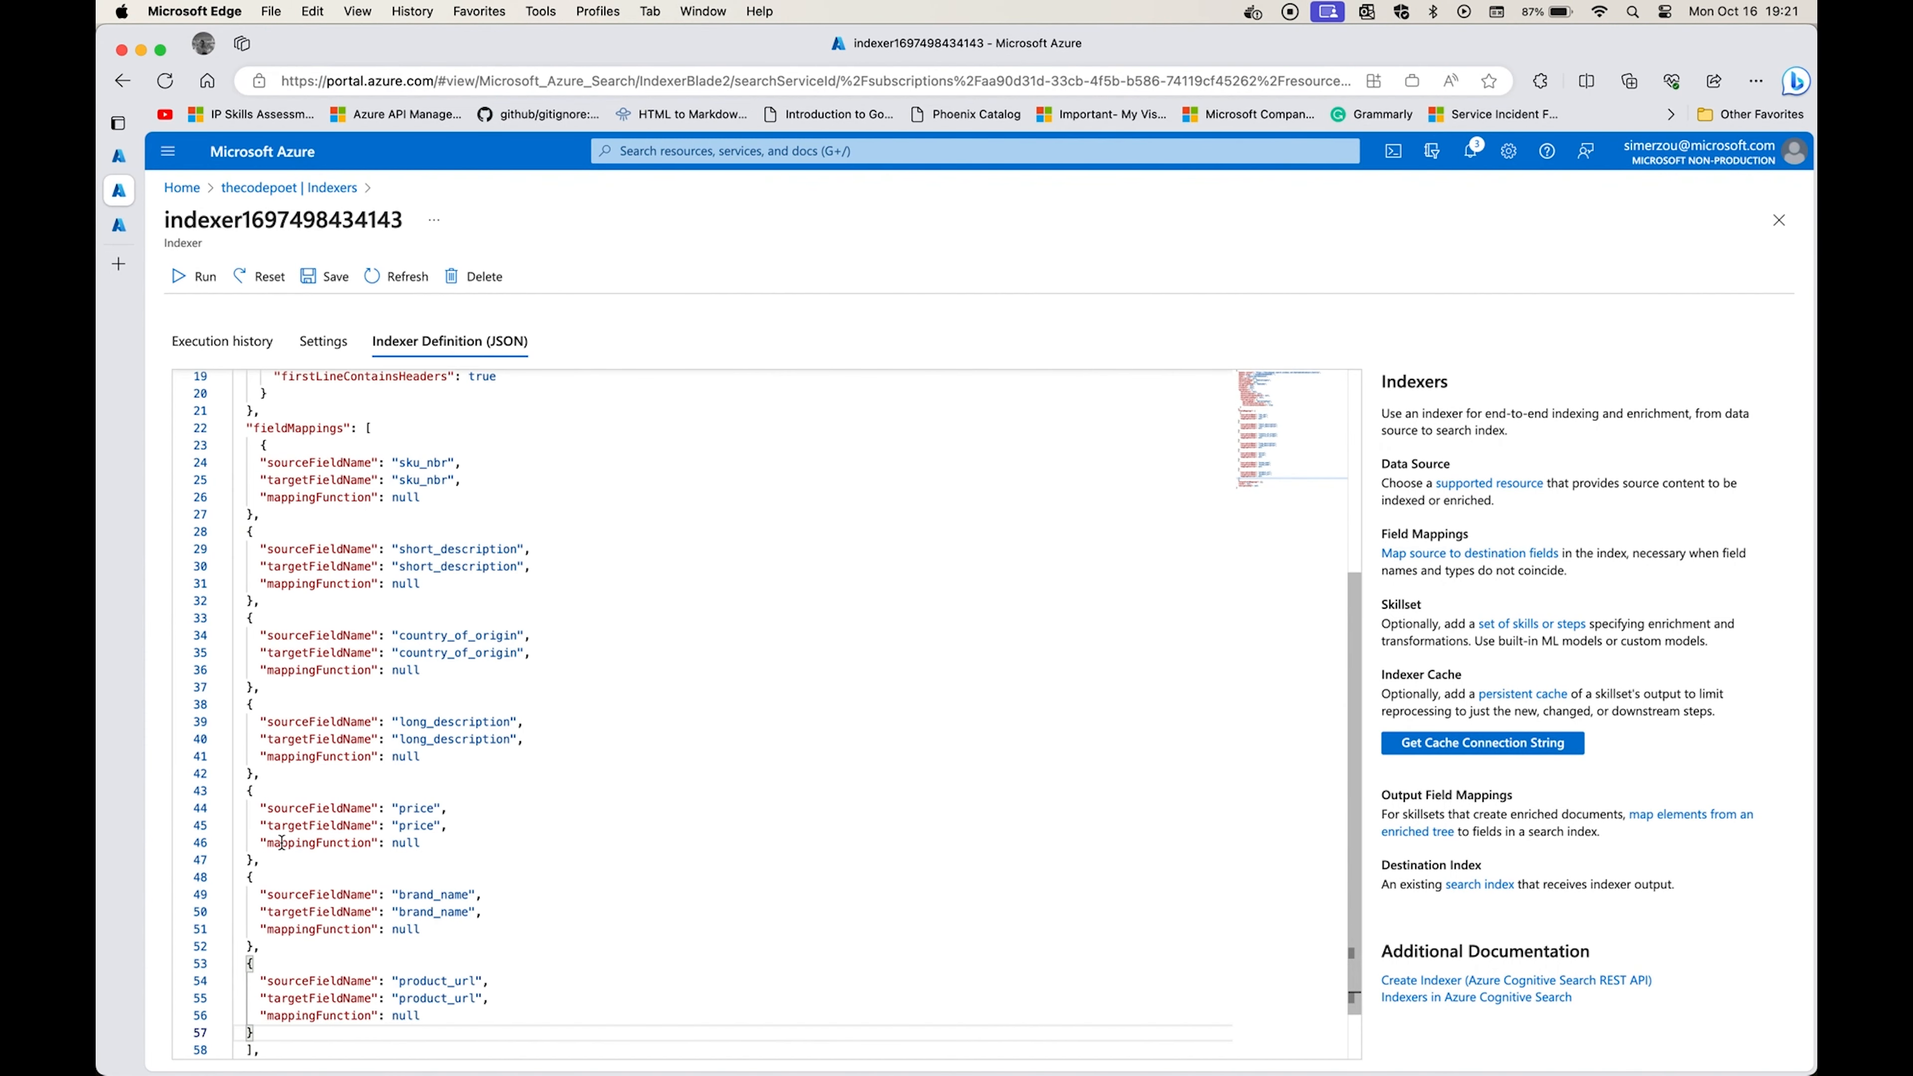
# Check the source and target names in the sku_nbr and short_description mappings, and save the indexer definition.
pyautogui.scroll(5, 317, 749)
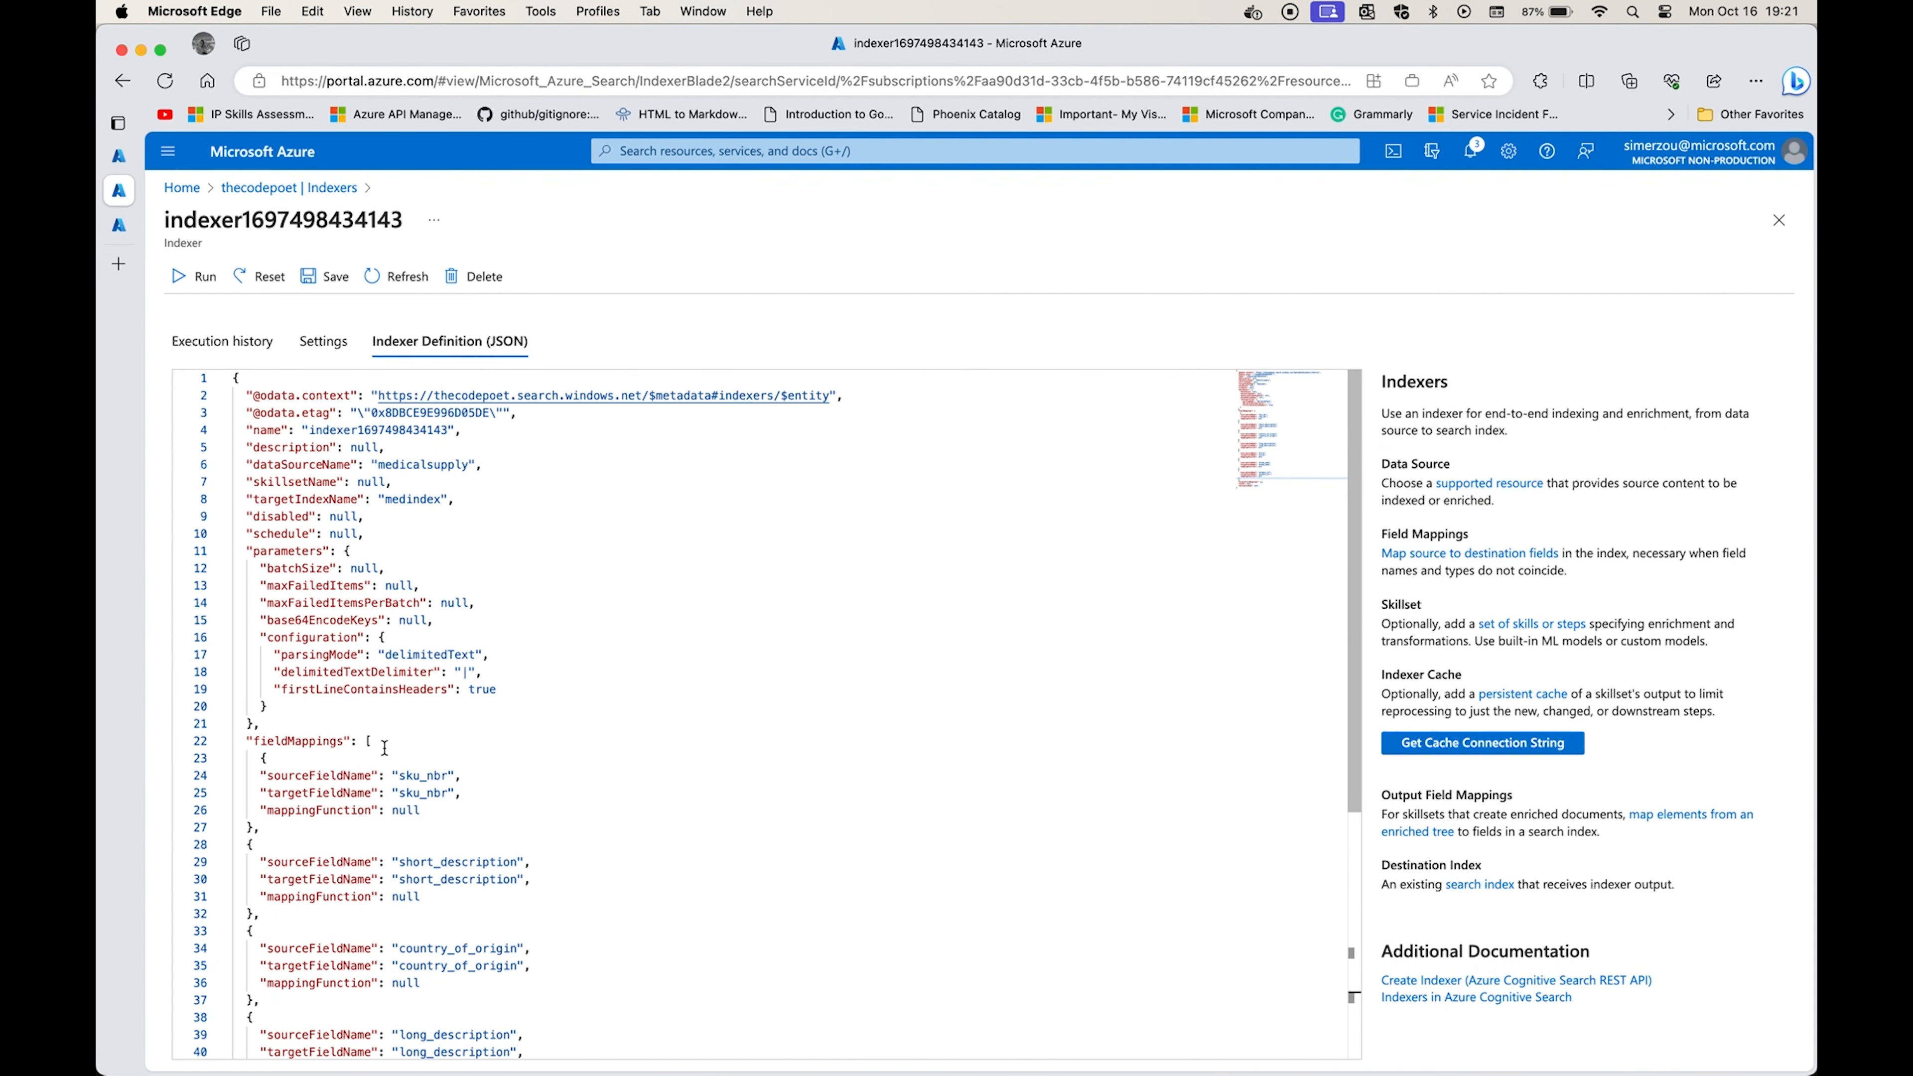
pyautogui.doubleClick(437, 774)
pyautogui.doubleClick(400, 792)
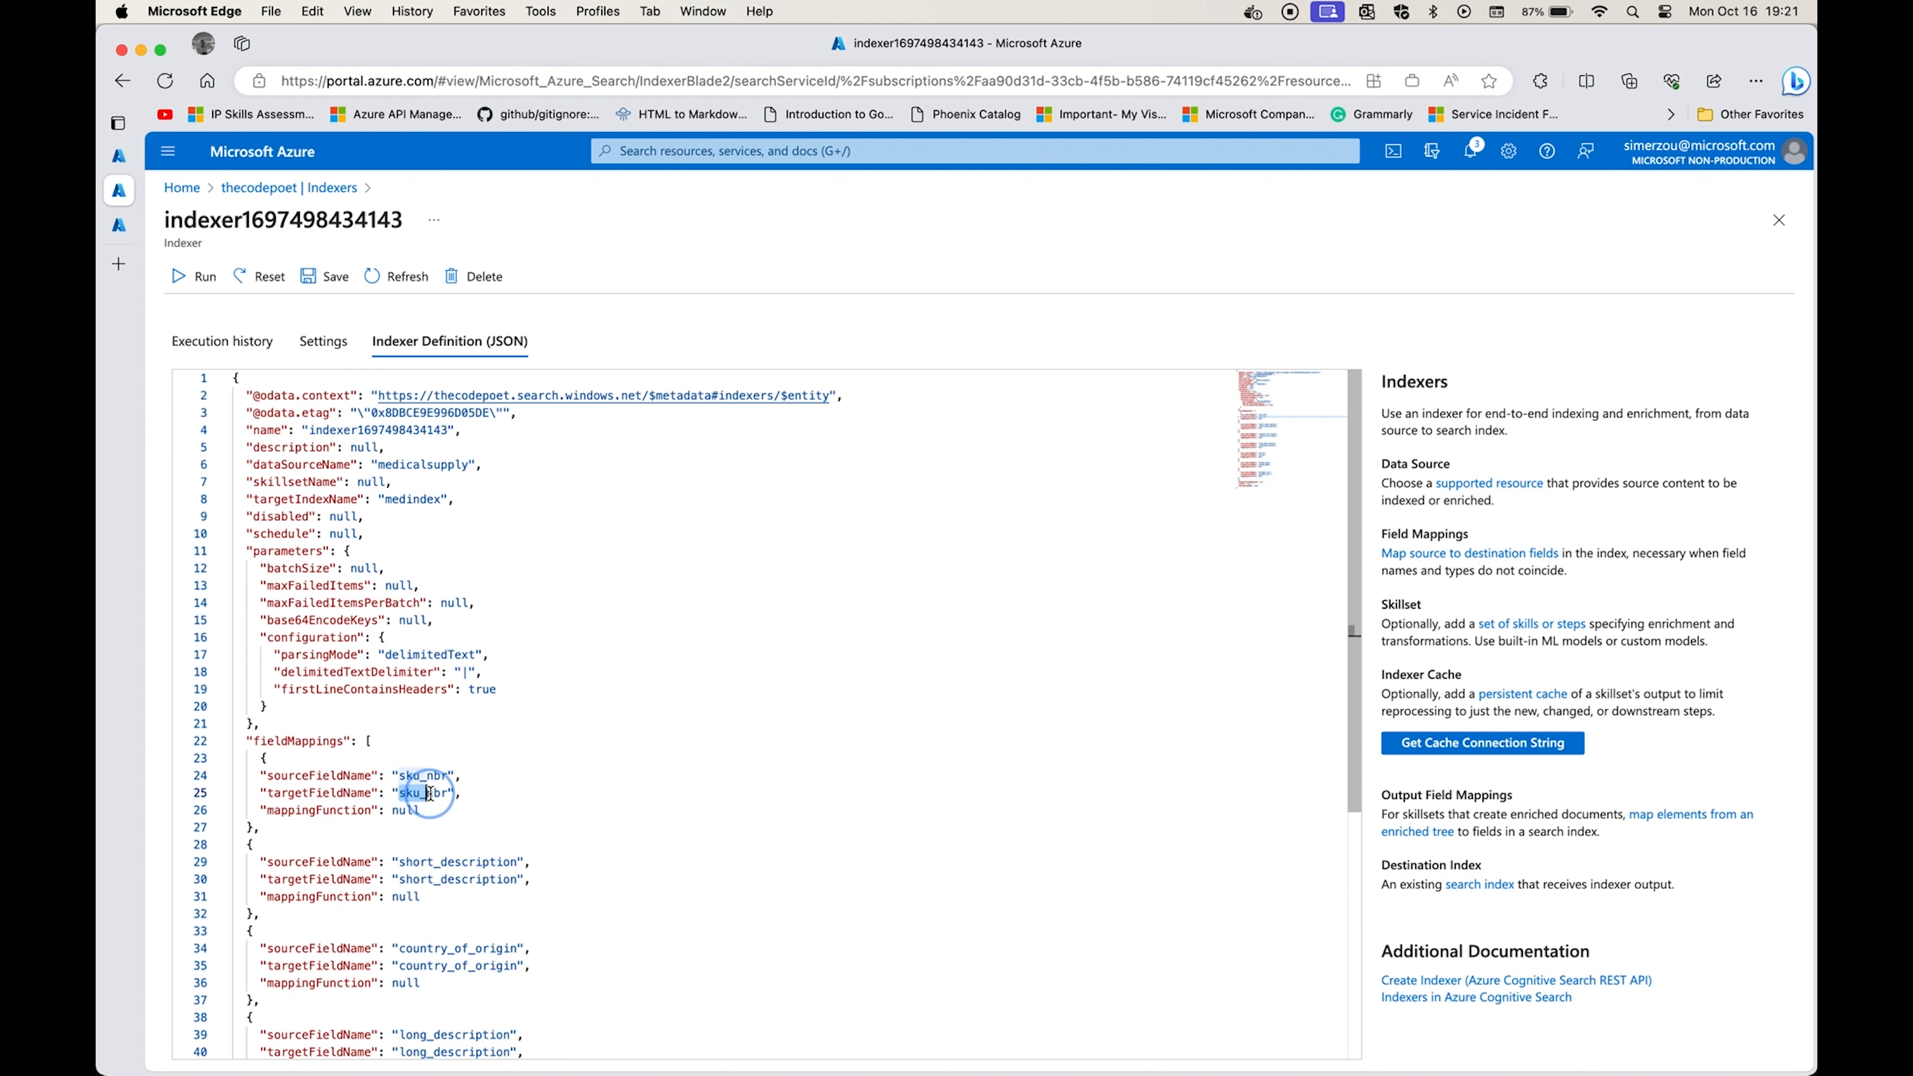
pyautogui.moveTo(401, 861); pyautogui.dragTo(468, 879)
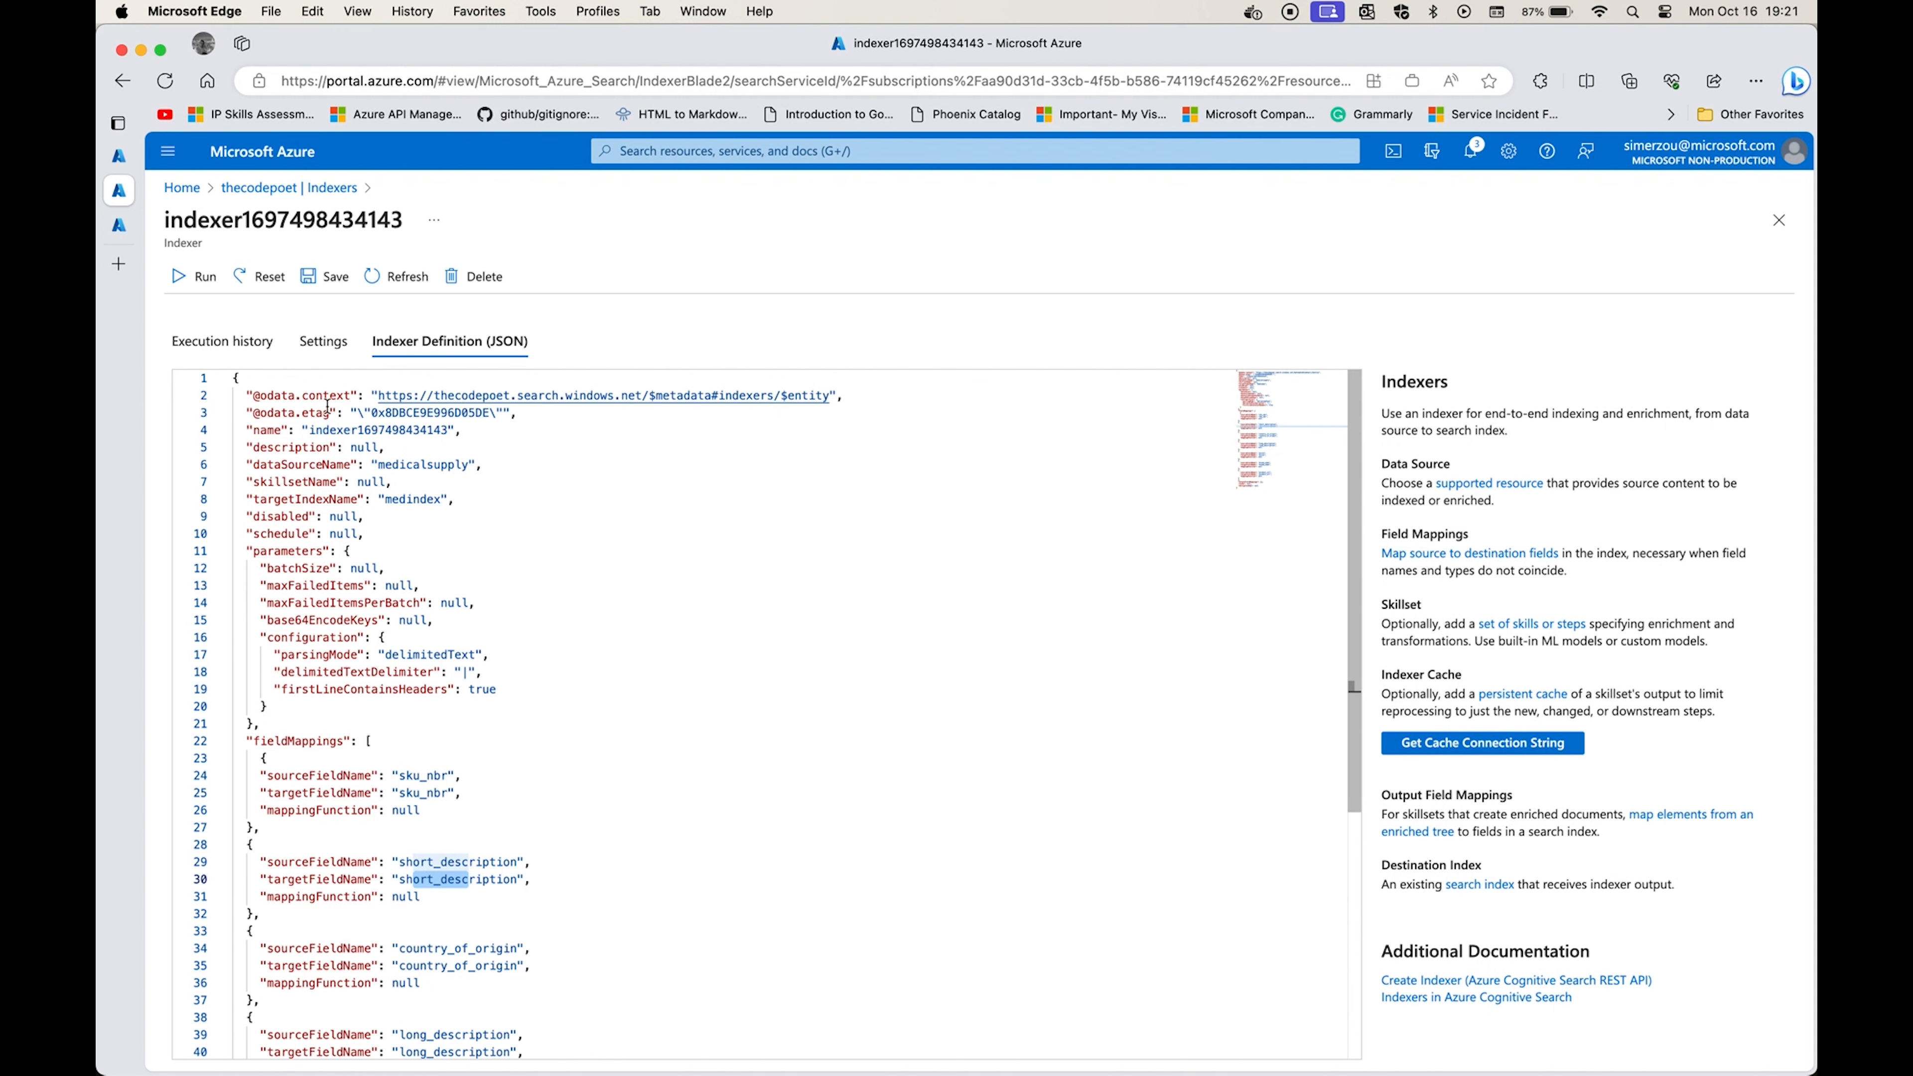
pyautogui.click(326, 276)
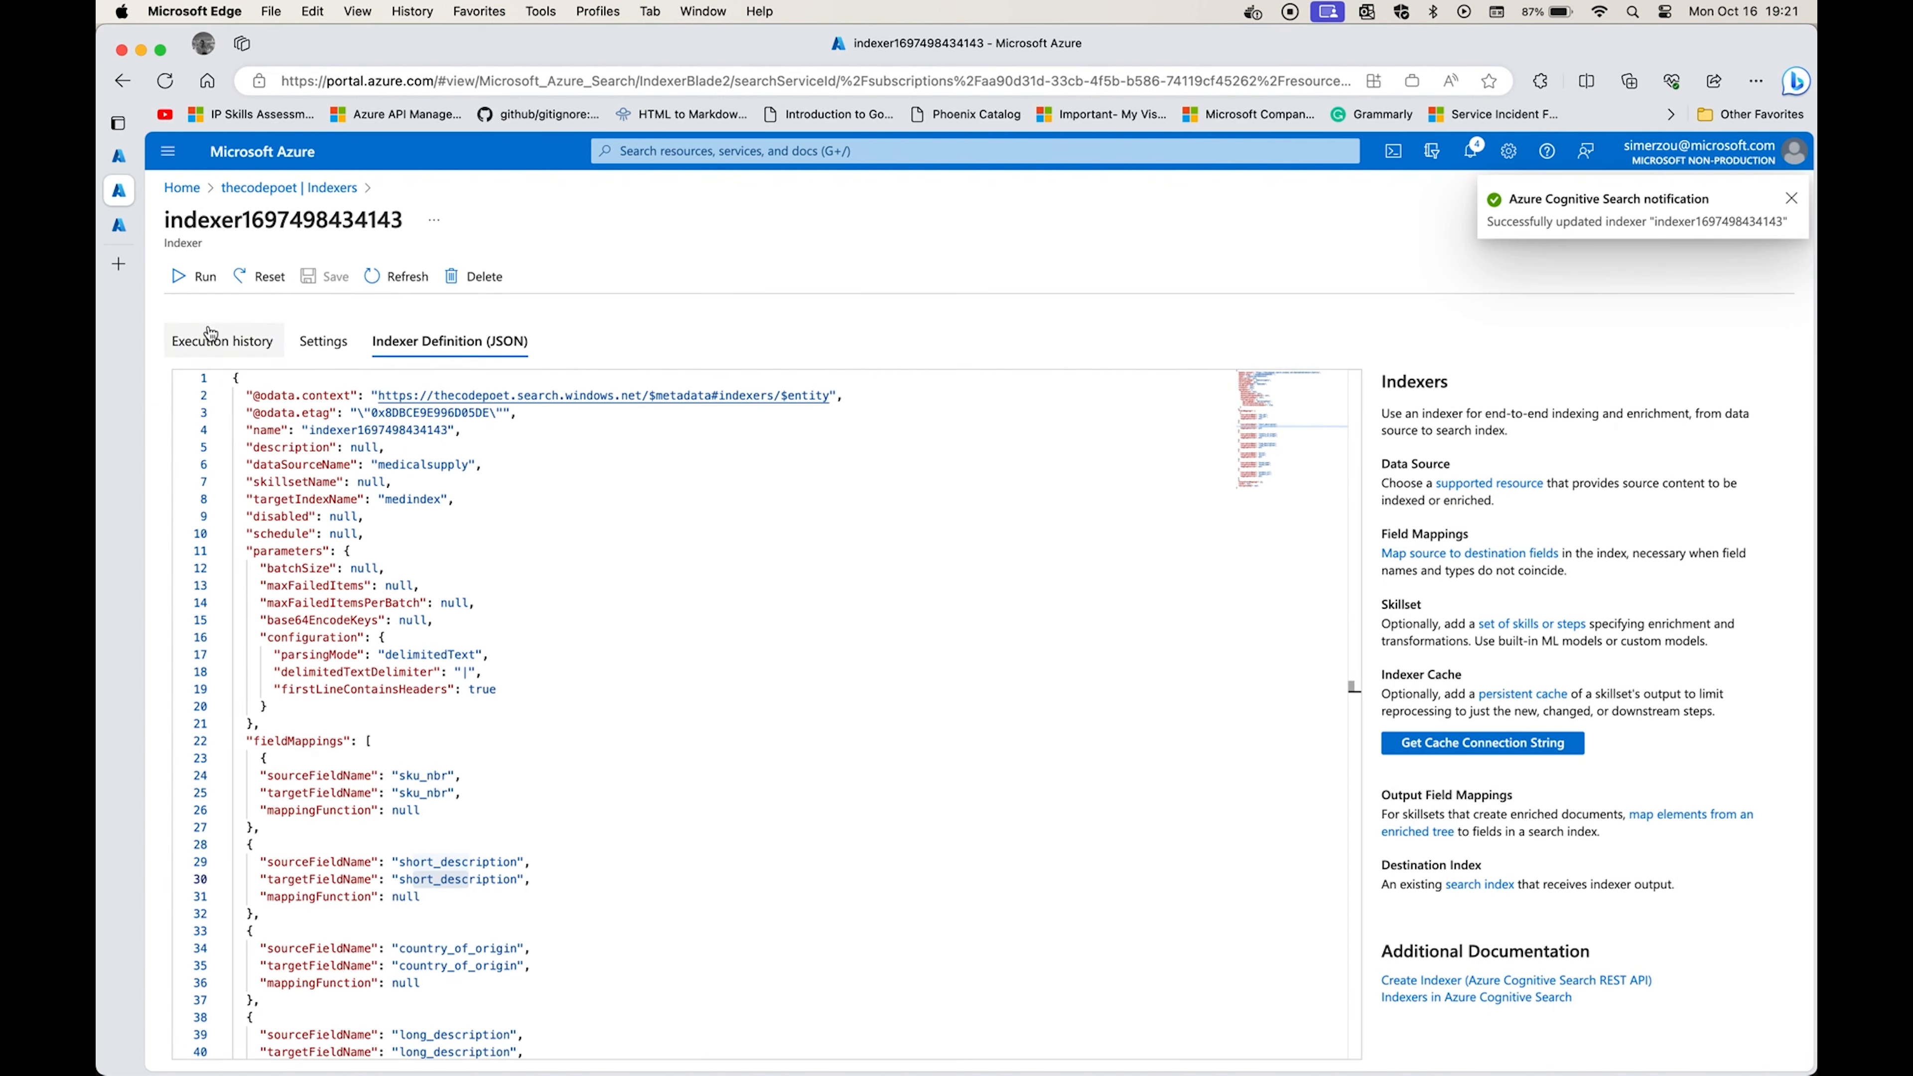
# Run the updated indexer and dismiss the notification.
pyautogui.click(196, 277)
pyautogui.click(219, 378)
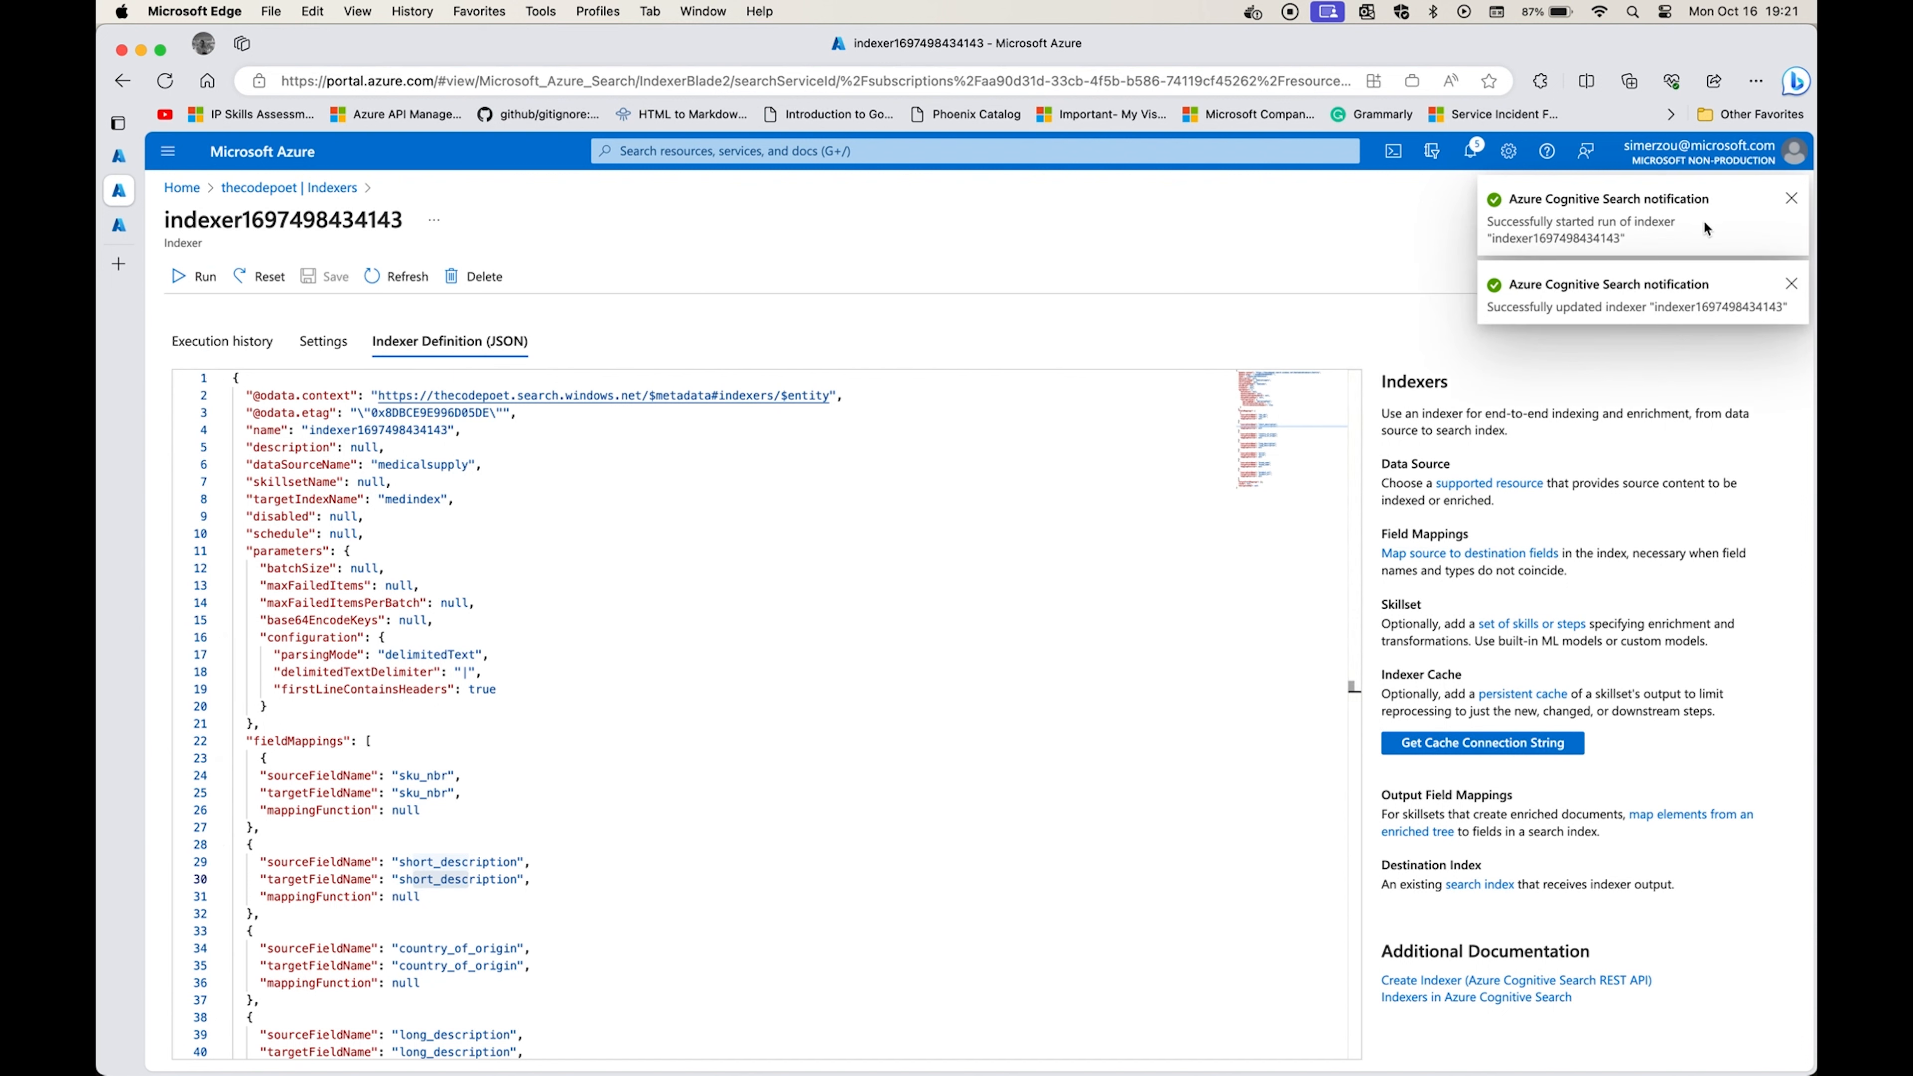
pyautogui.click(1794, 205)
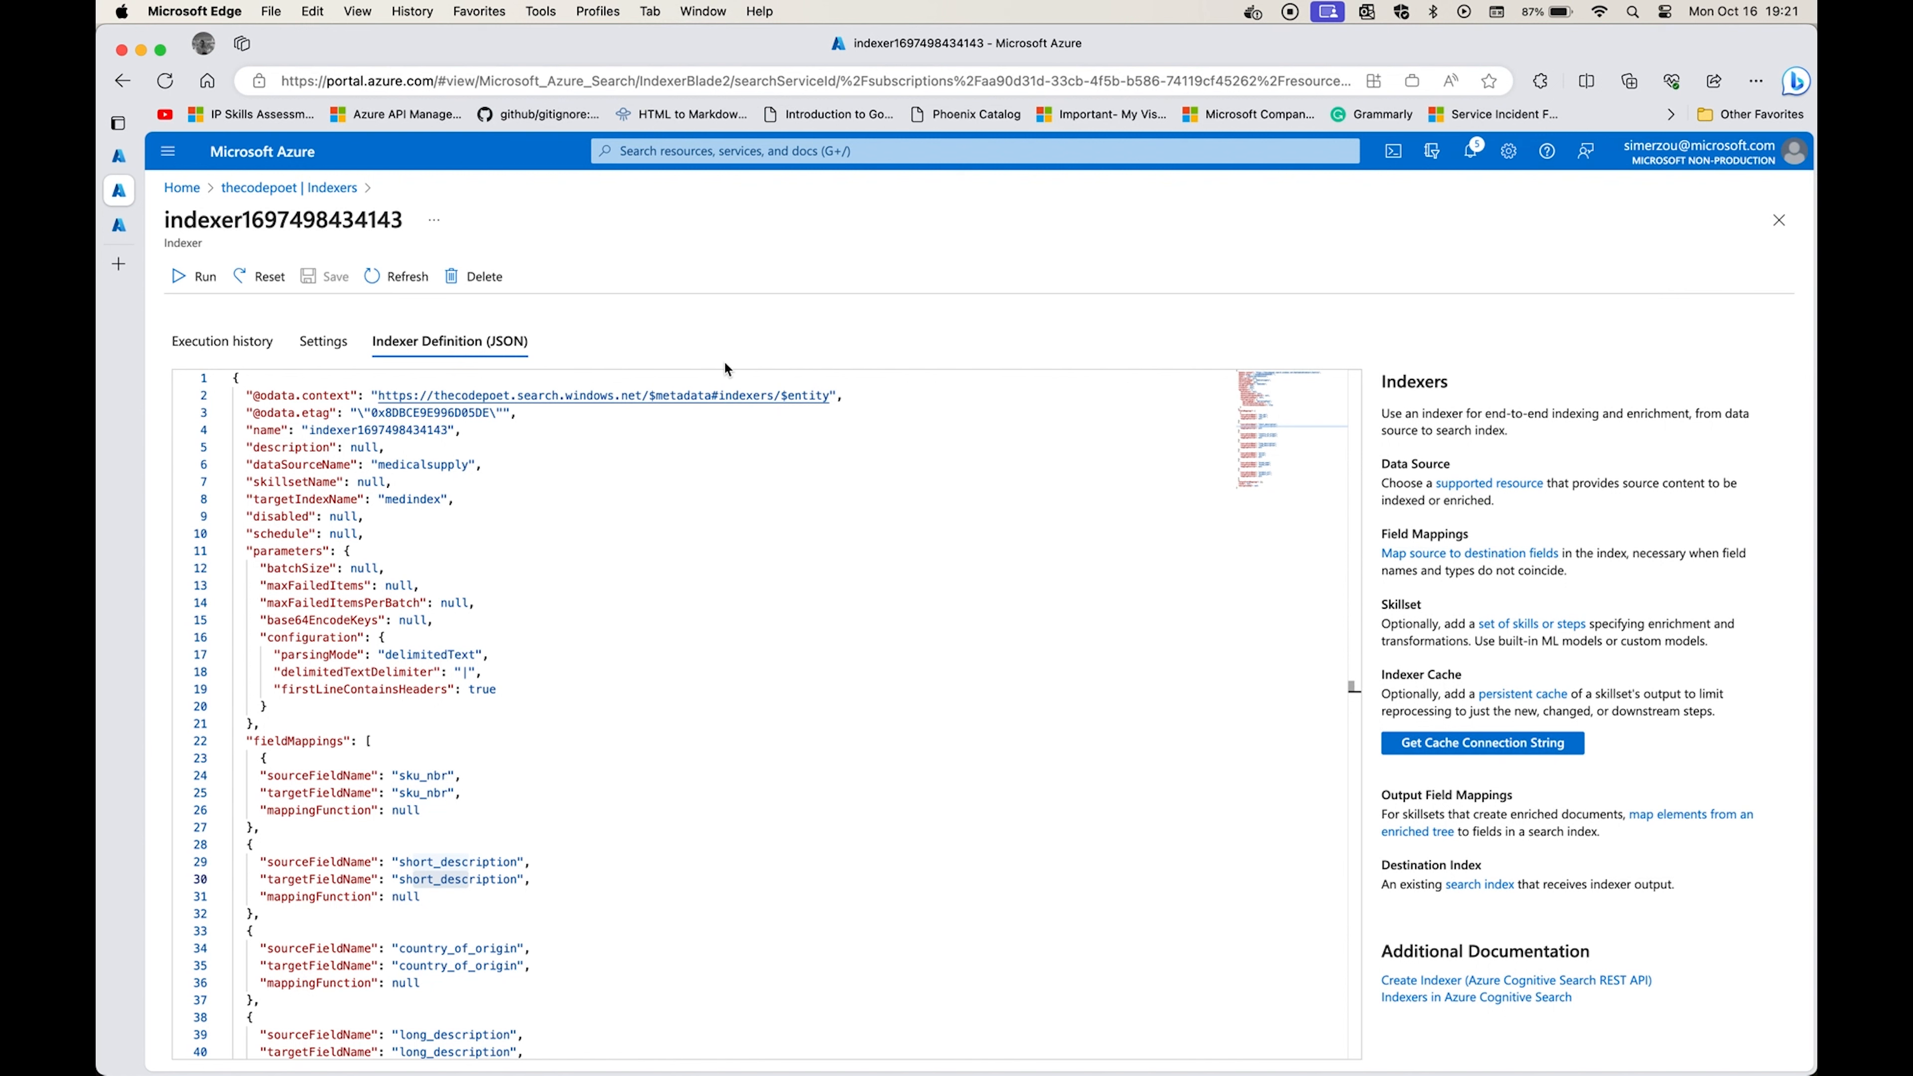
# Open the indexer's execution history from the indexers list and examine the documents succeeded for each run.
pyautogui.click(279, 187)
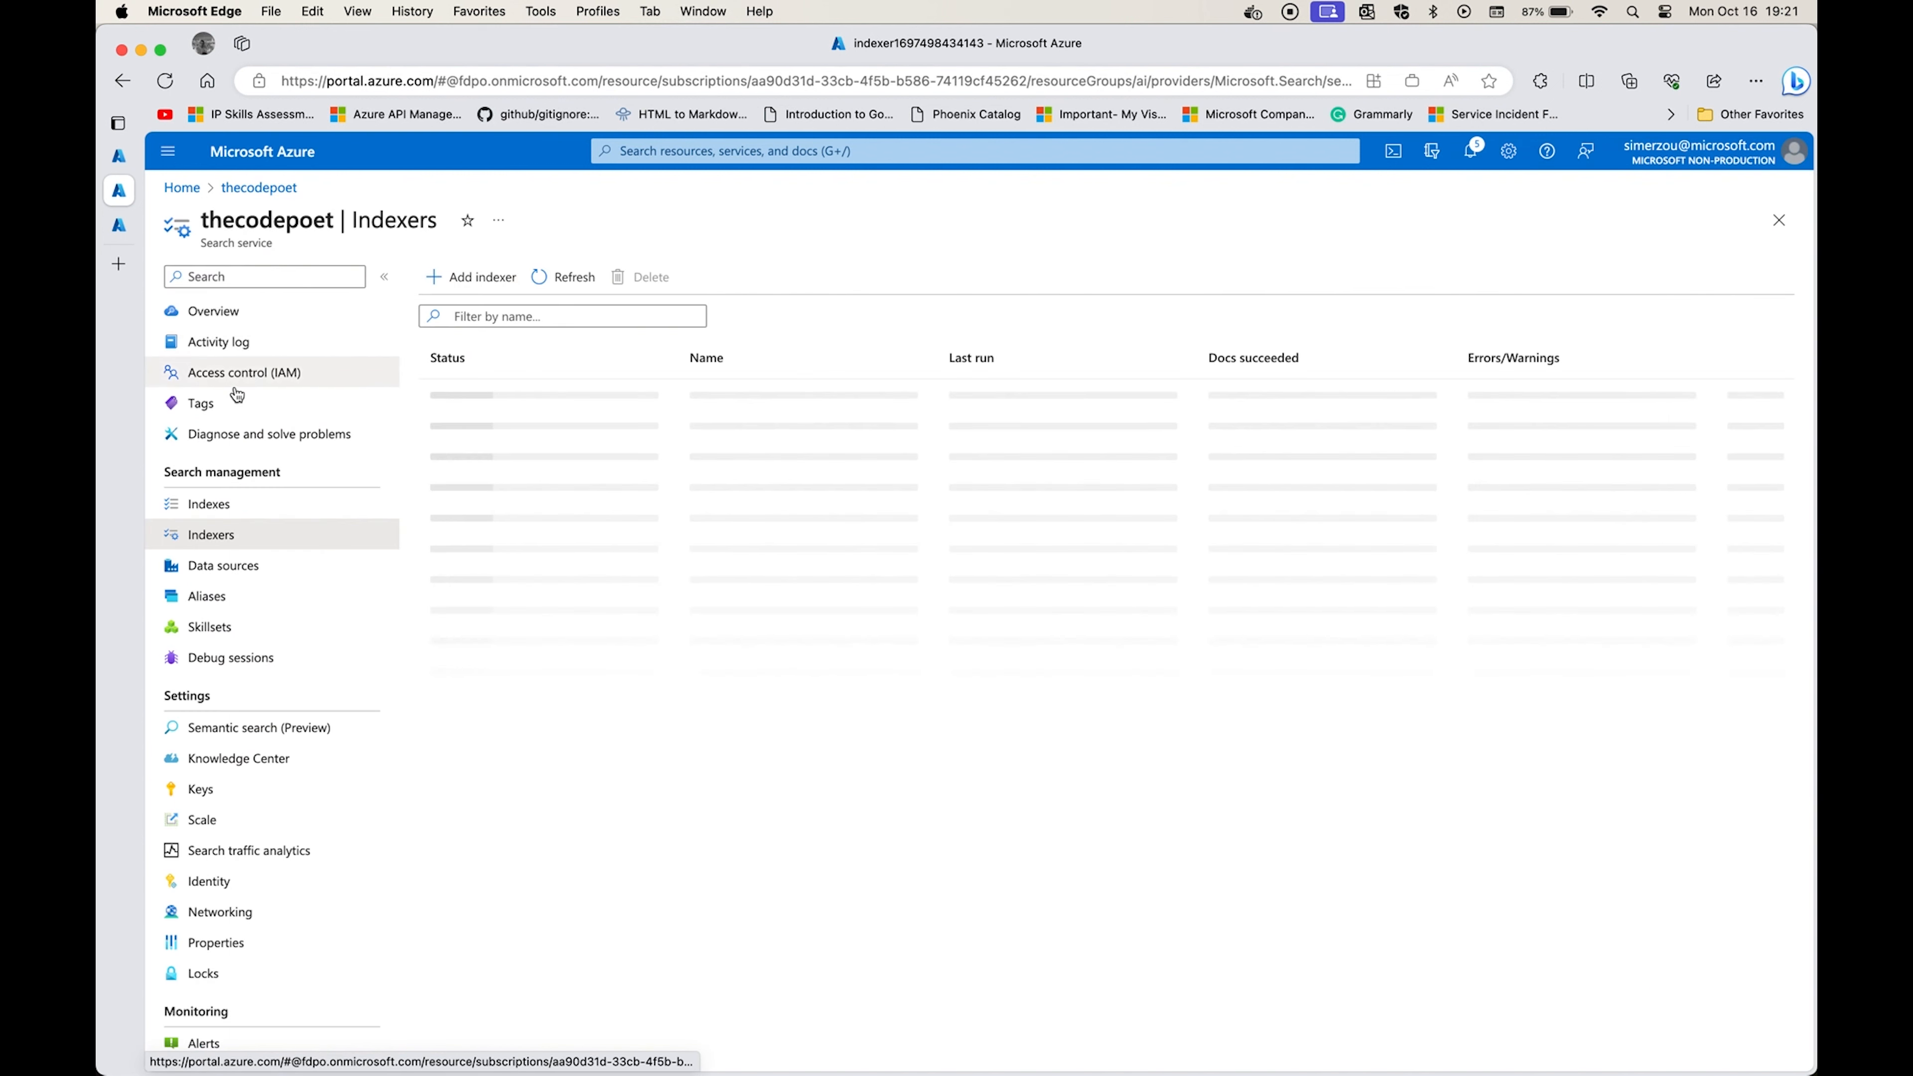
pyautogui.click(726, 393)
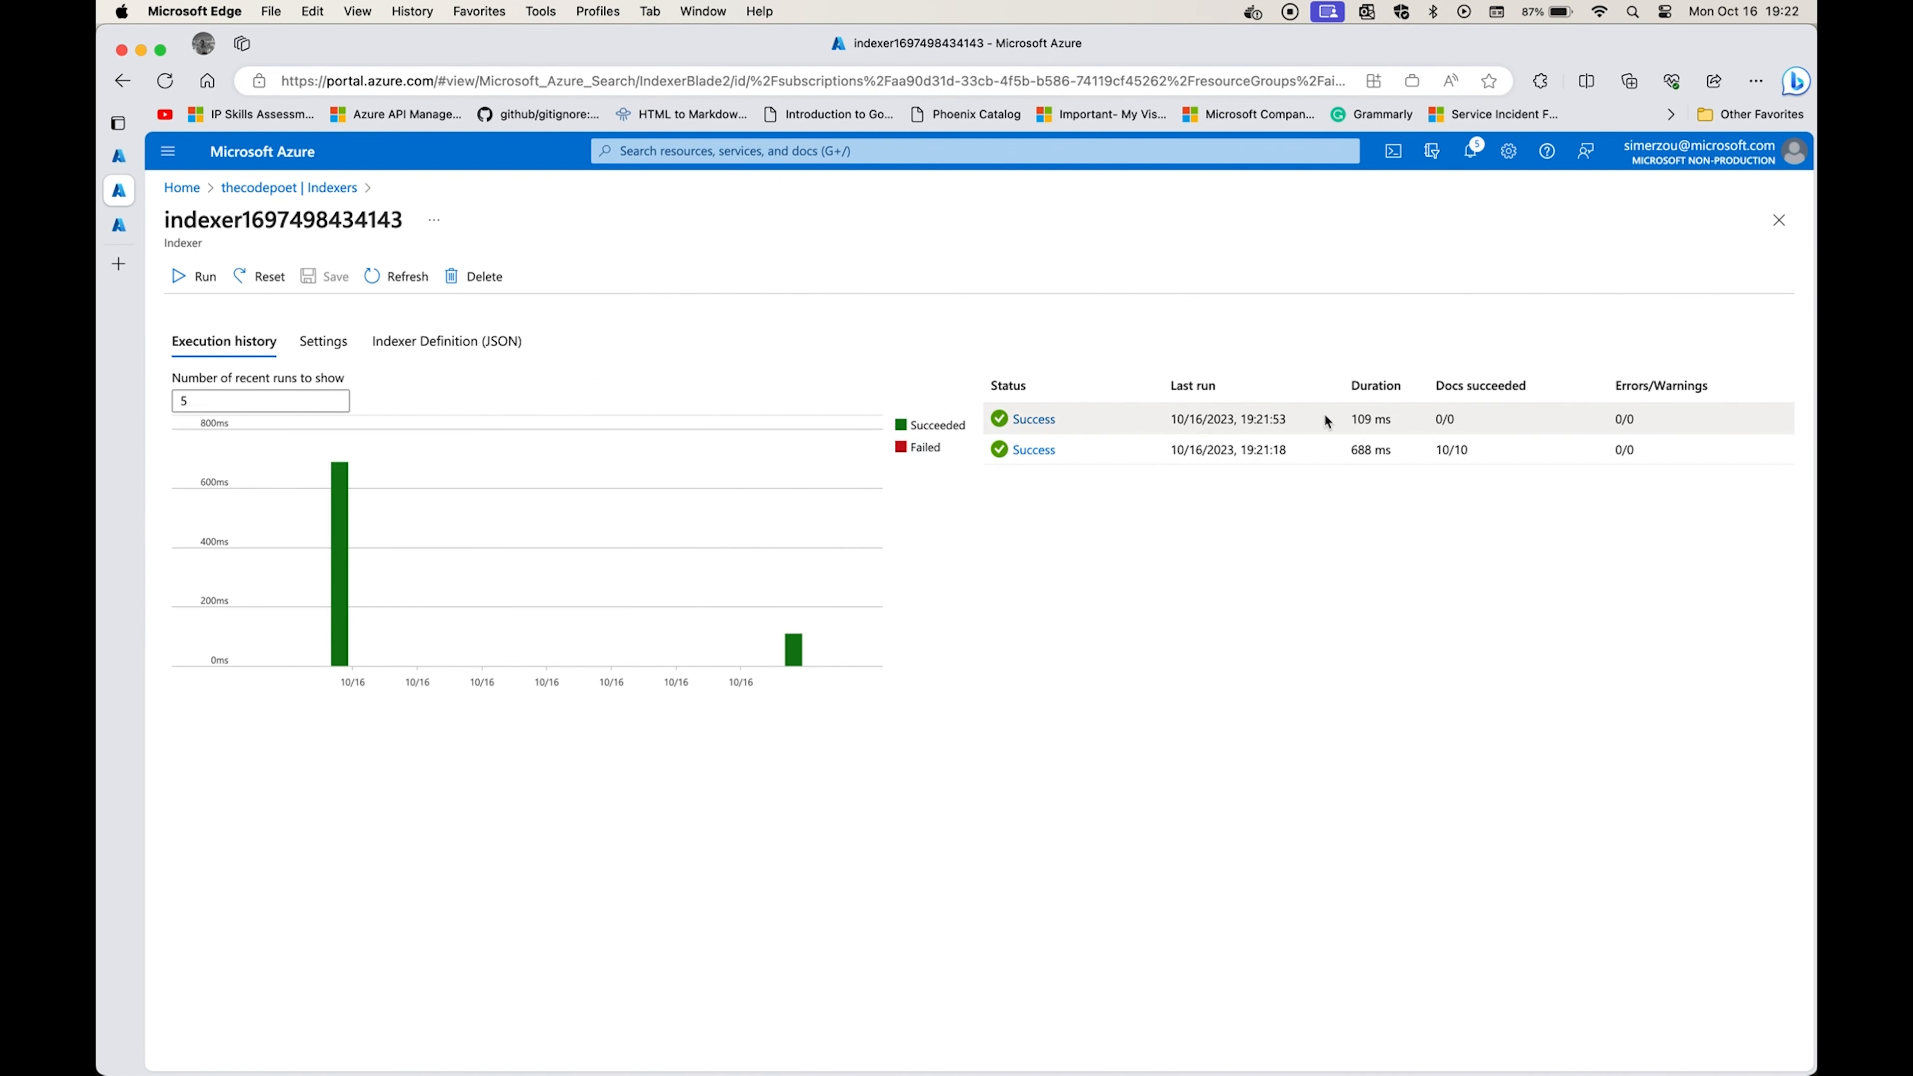
pyautogui.moveTo(1492, 452); pyautogui.dragTo(1412, 452)
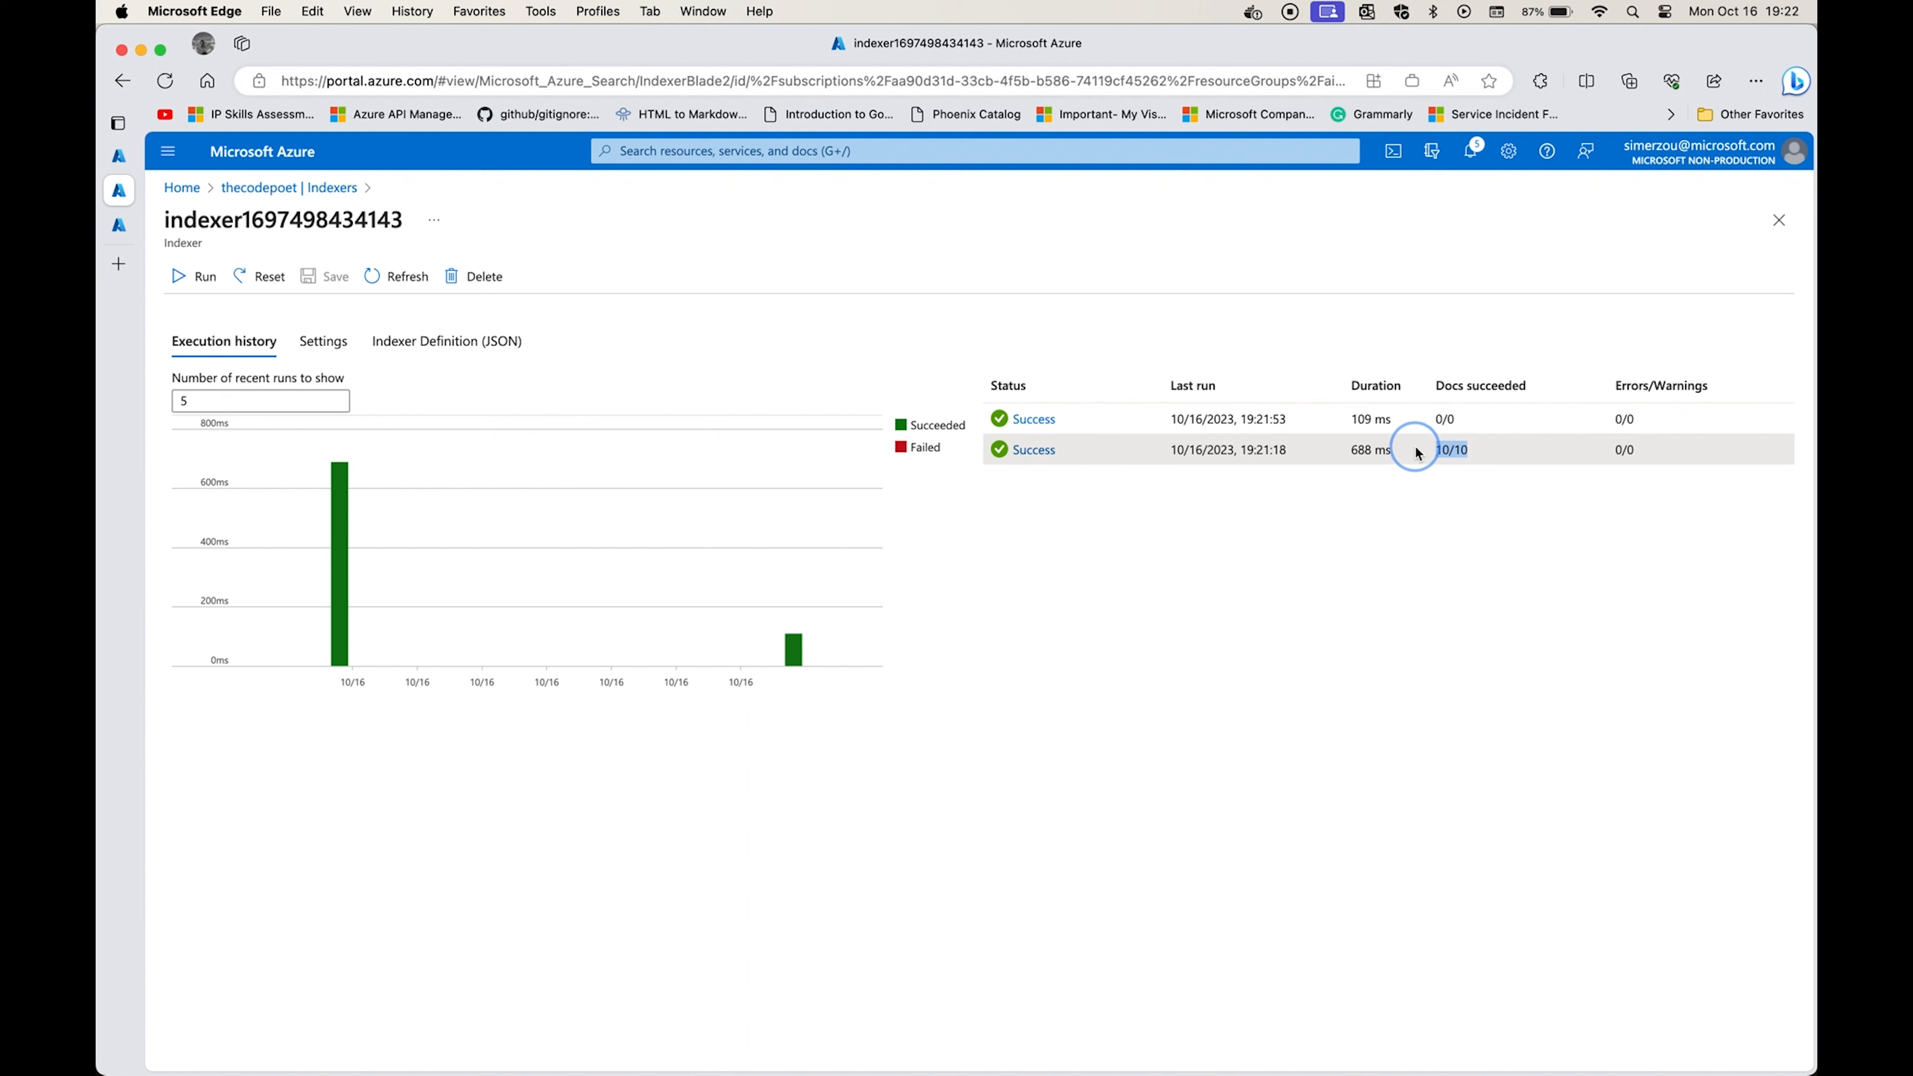
# Reset the indexer, run it again, and dismiss the notifications.
pyautogui.click(256, 279)
pyautogui.click(211, 409)
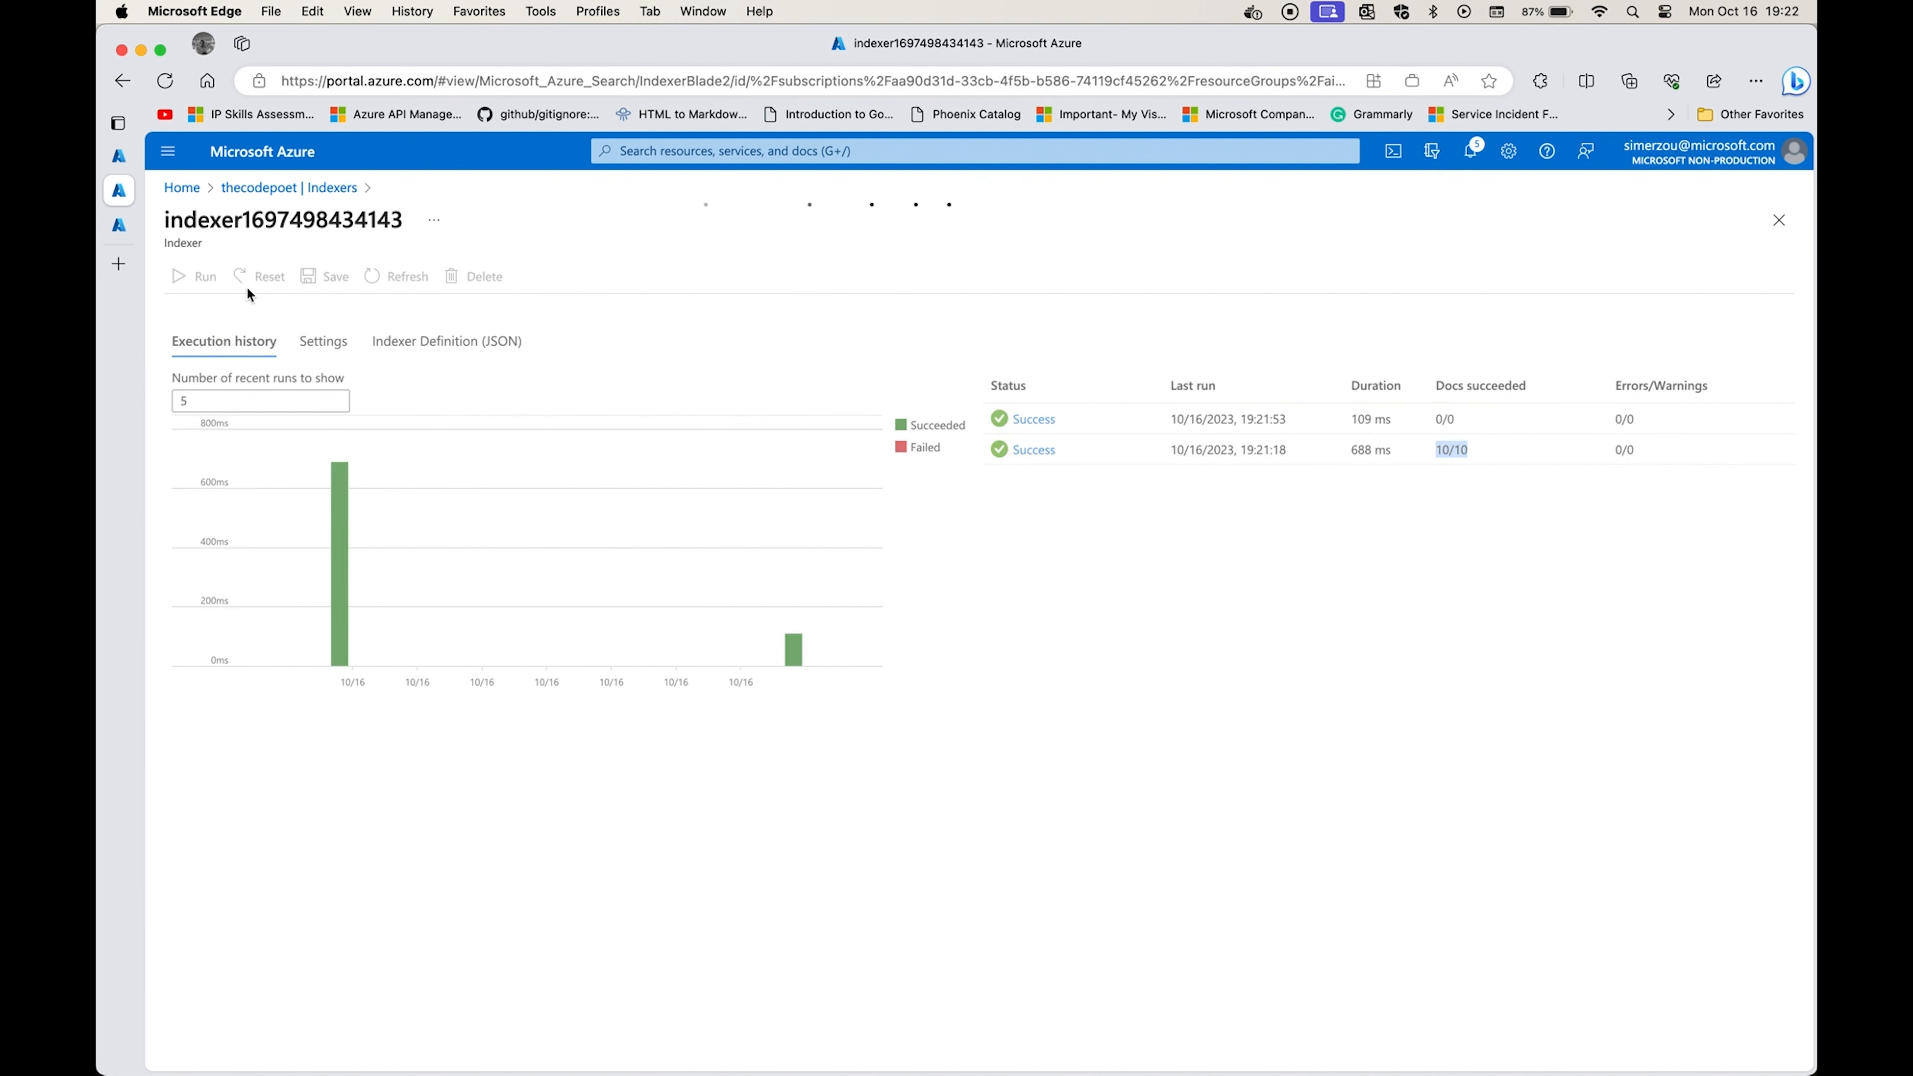
pyautogui.click(195, 277)
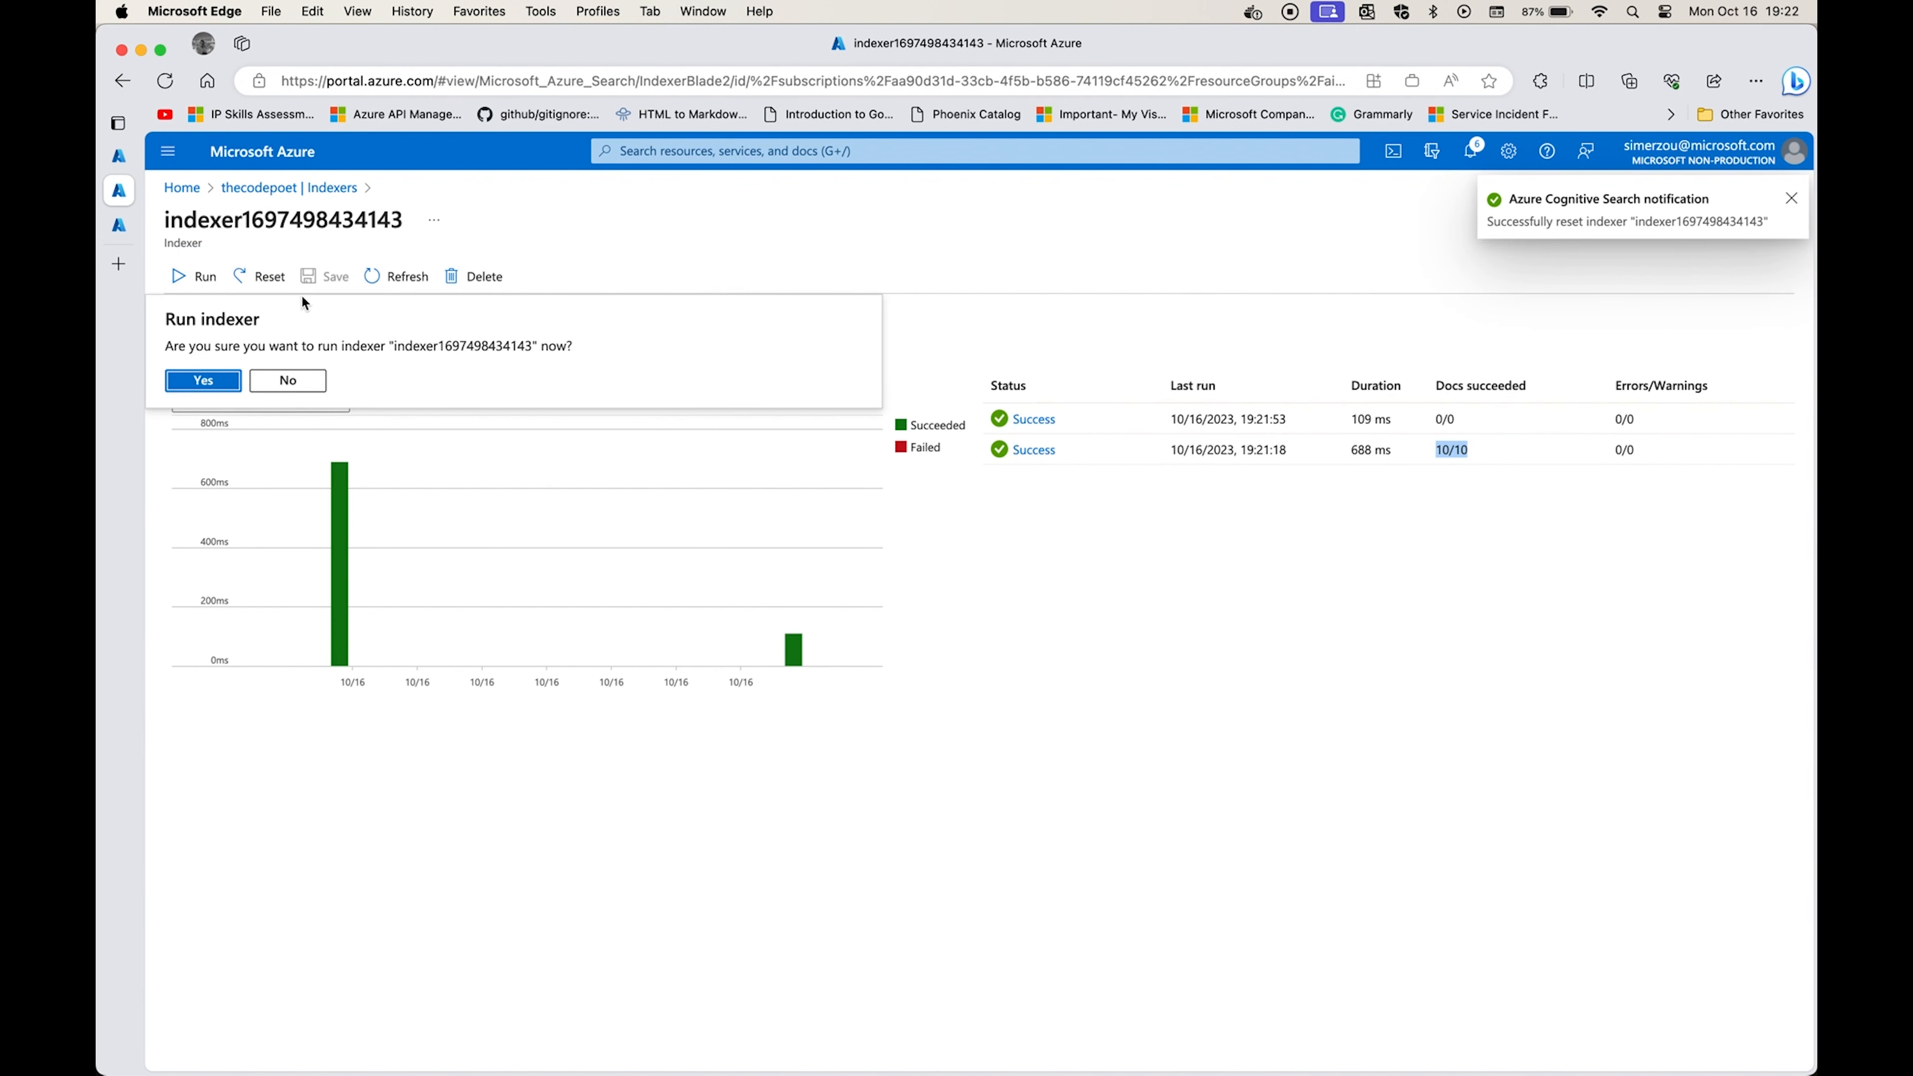
pyautogui.click(200, 380)
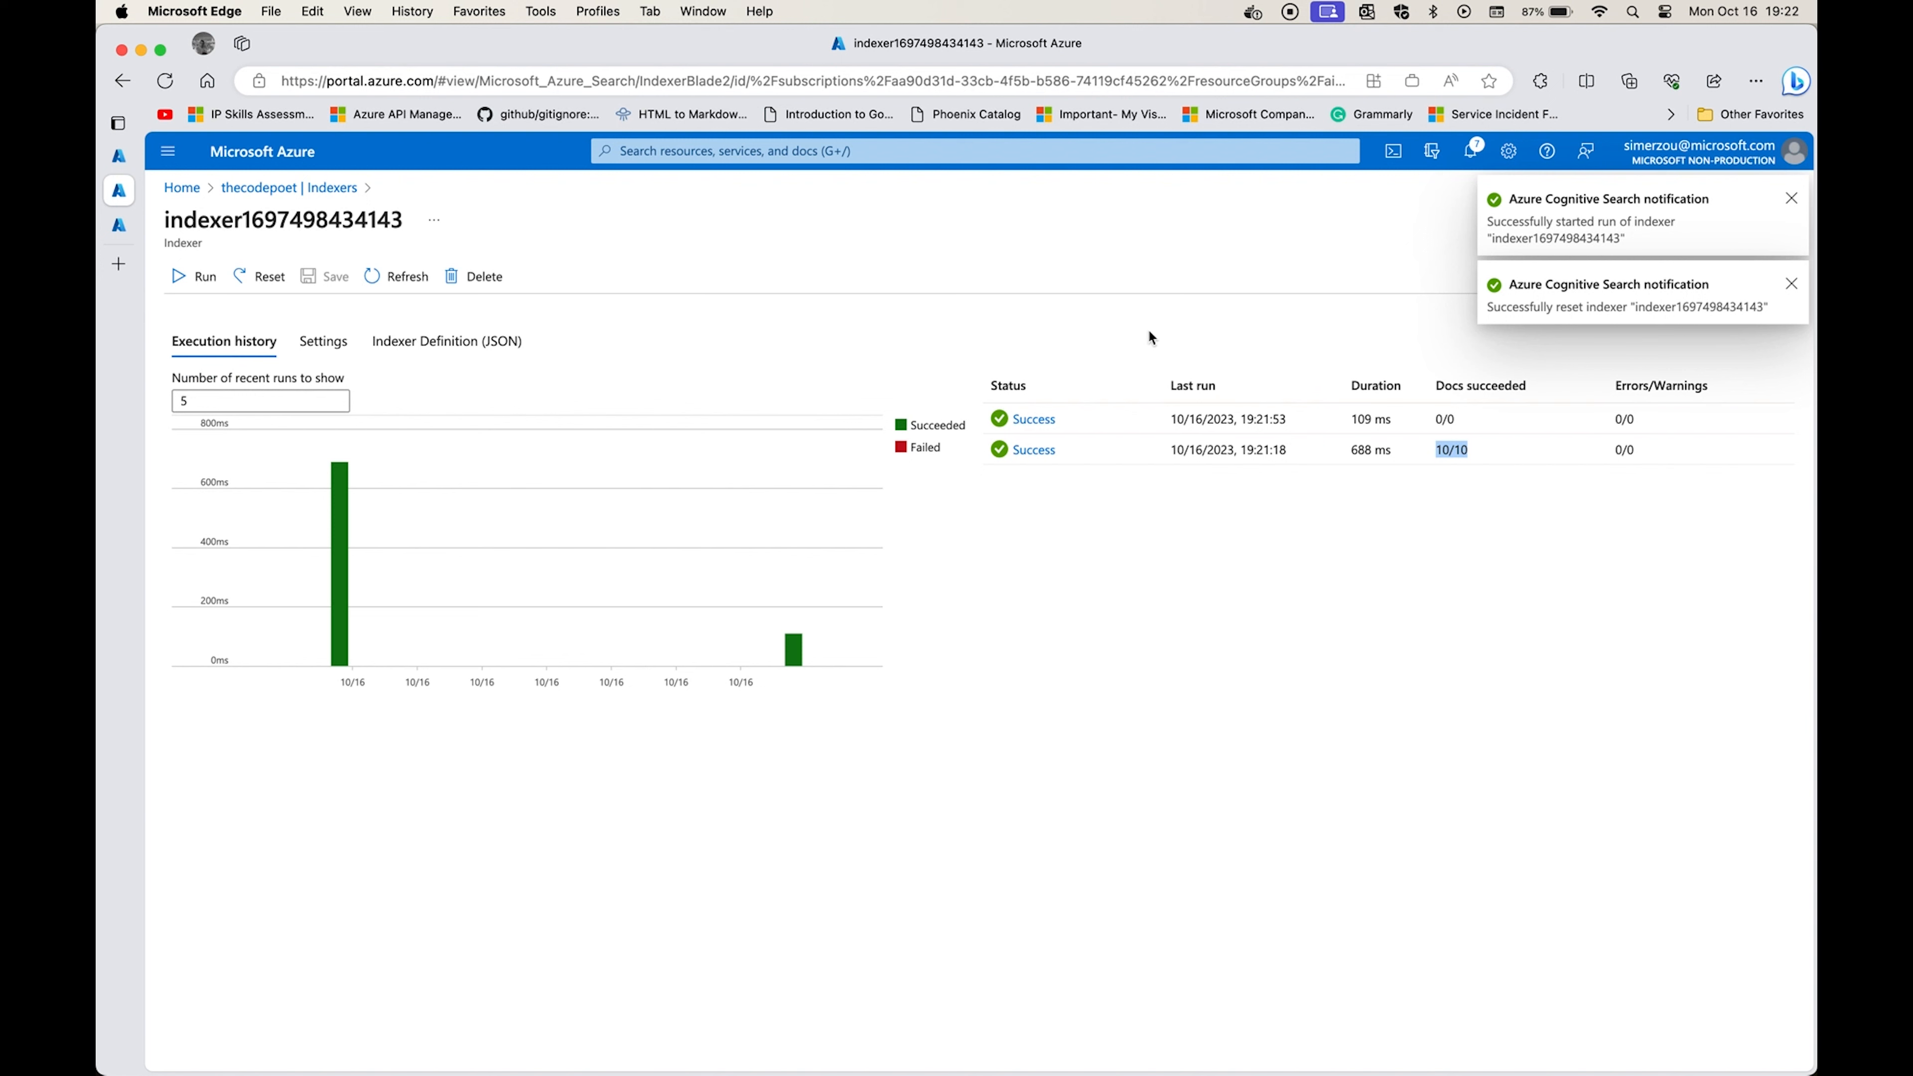
pyautogui.click(1789, 200)
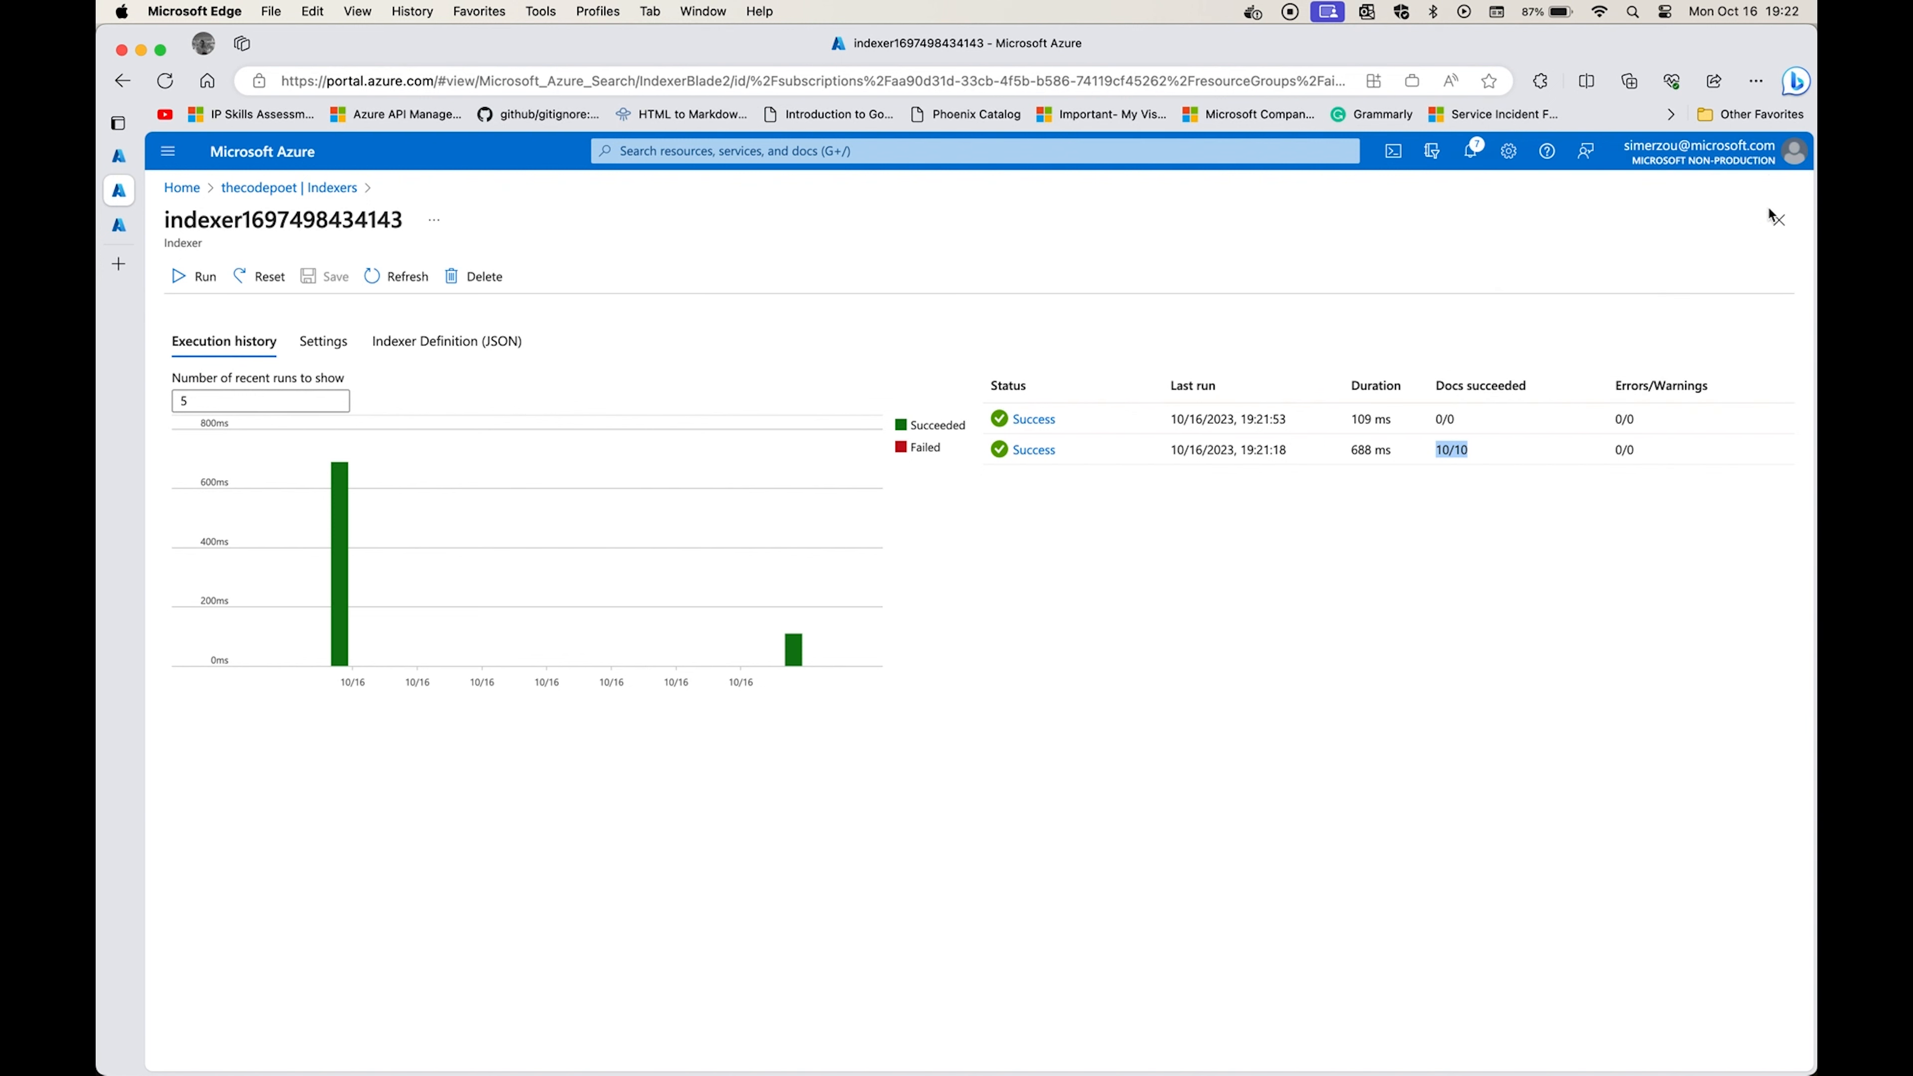
# Refresh the indexer's execution history to check the latest run's documents succeeded, and check the document count of the medindex index.
pyautogui.click(388, 276)
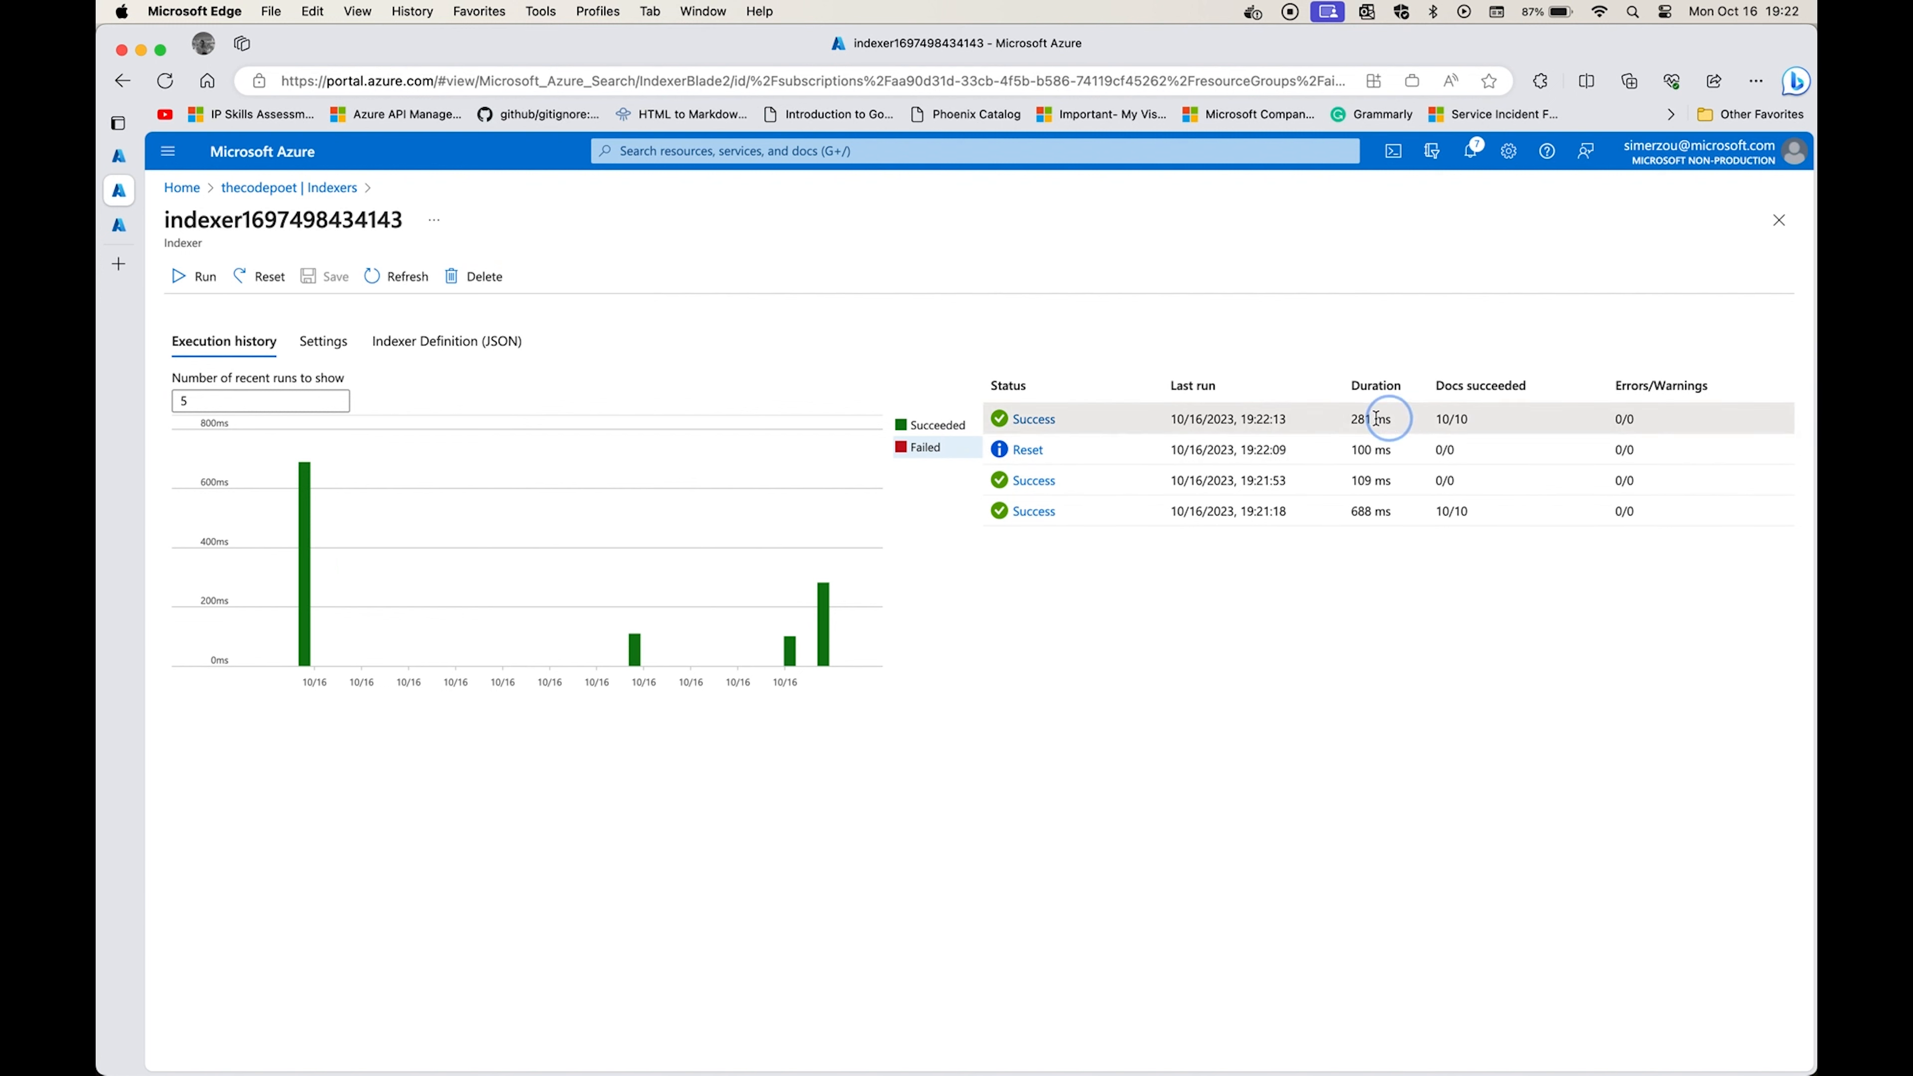
pyautogui.moveTo(1375, 418); pyautogui.dragTo(1593, 445)
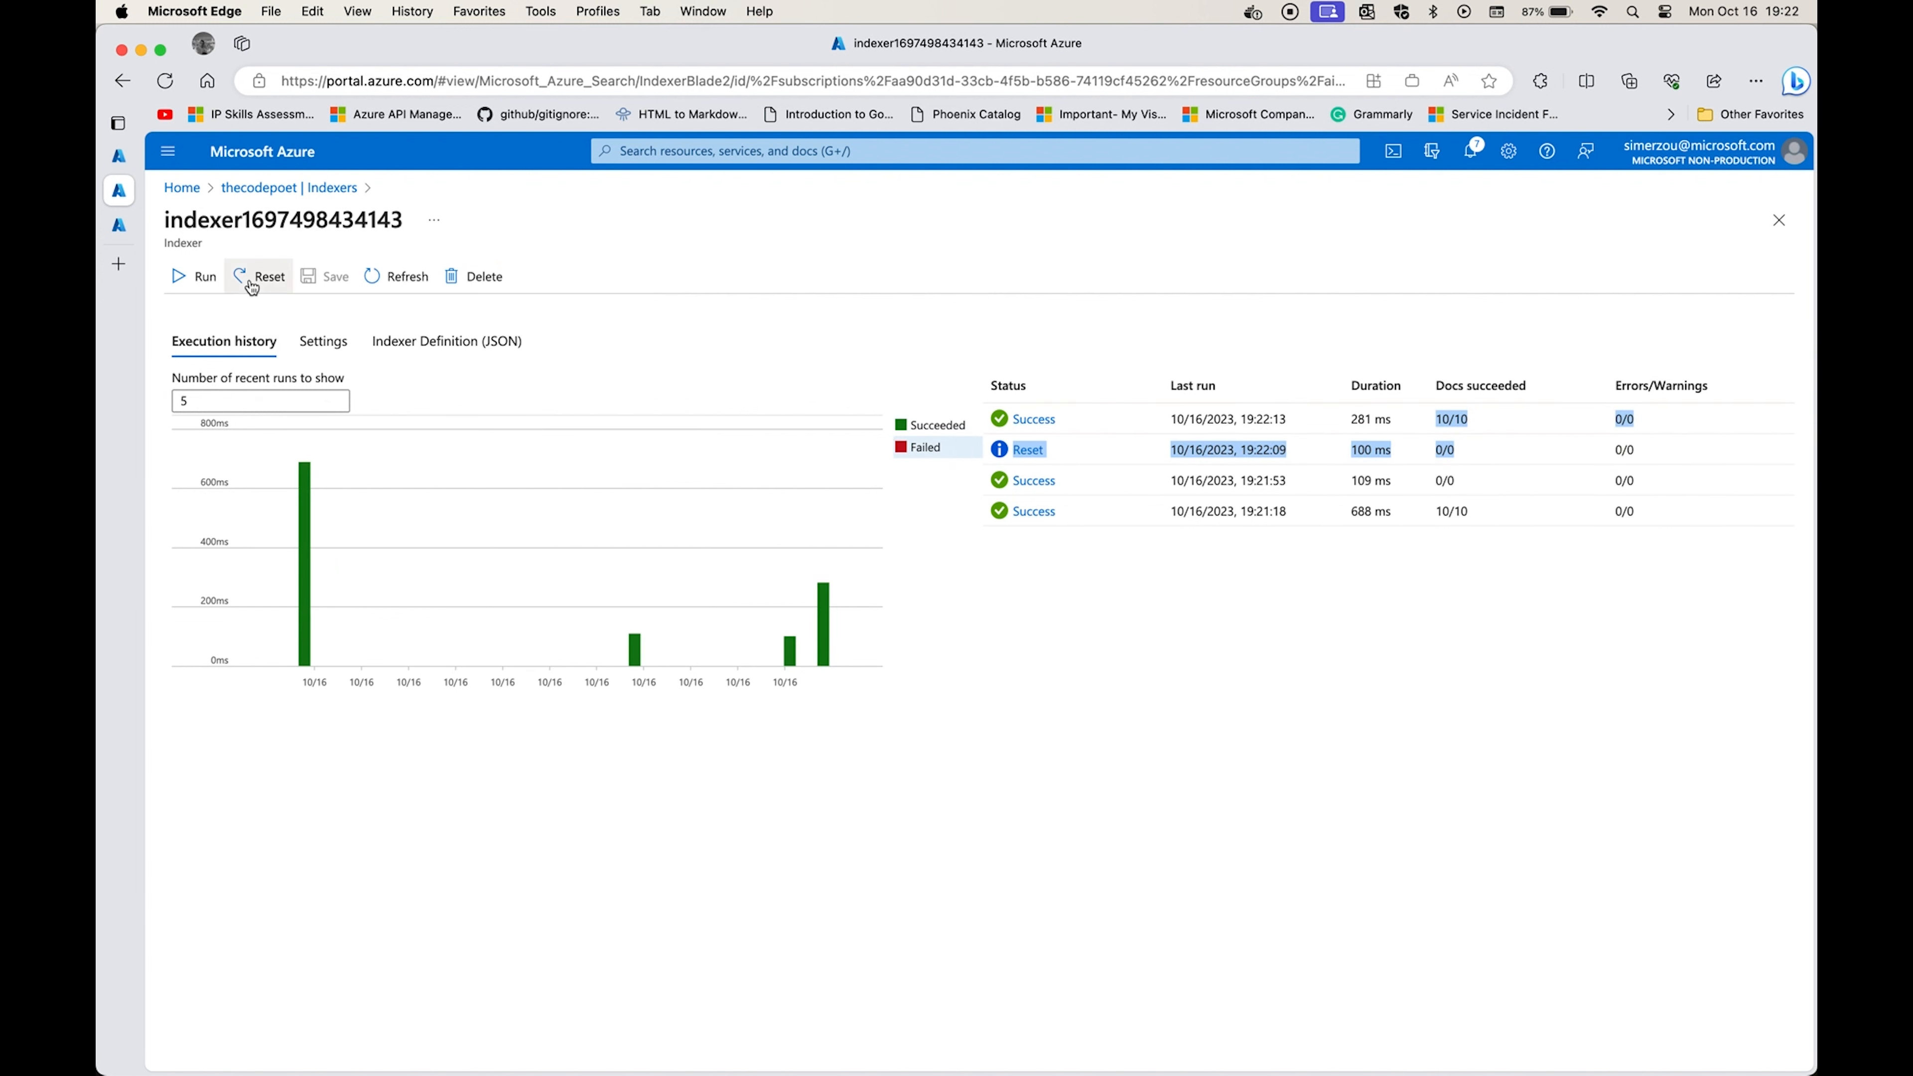
pyautogui.click(294, 188)
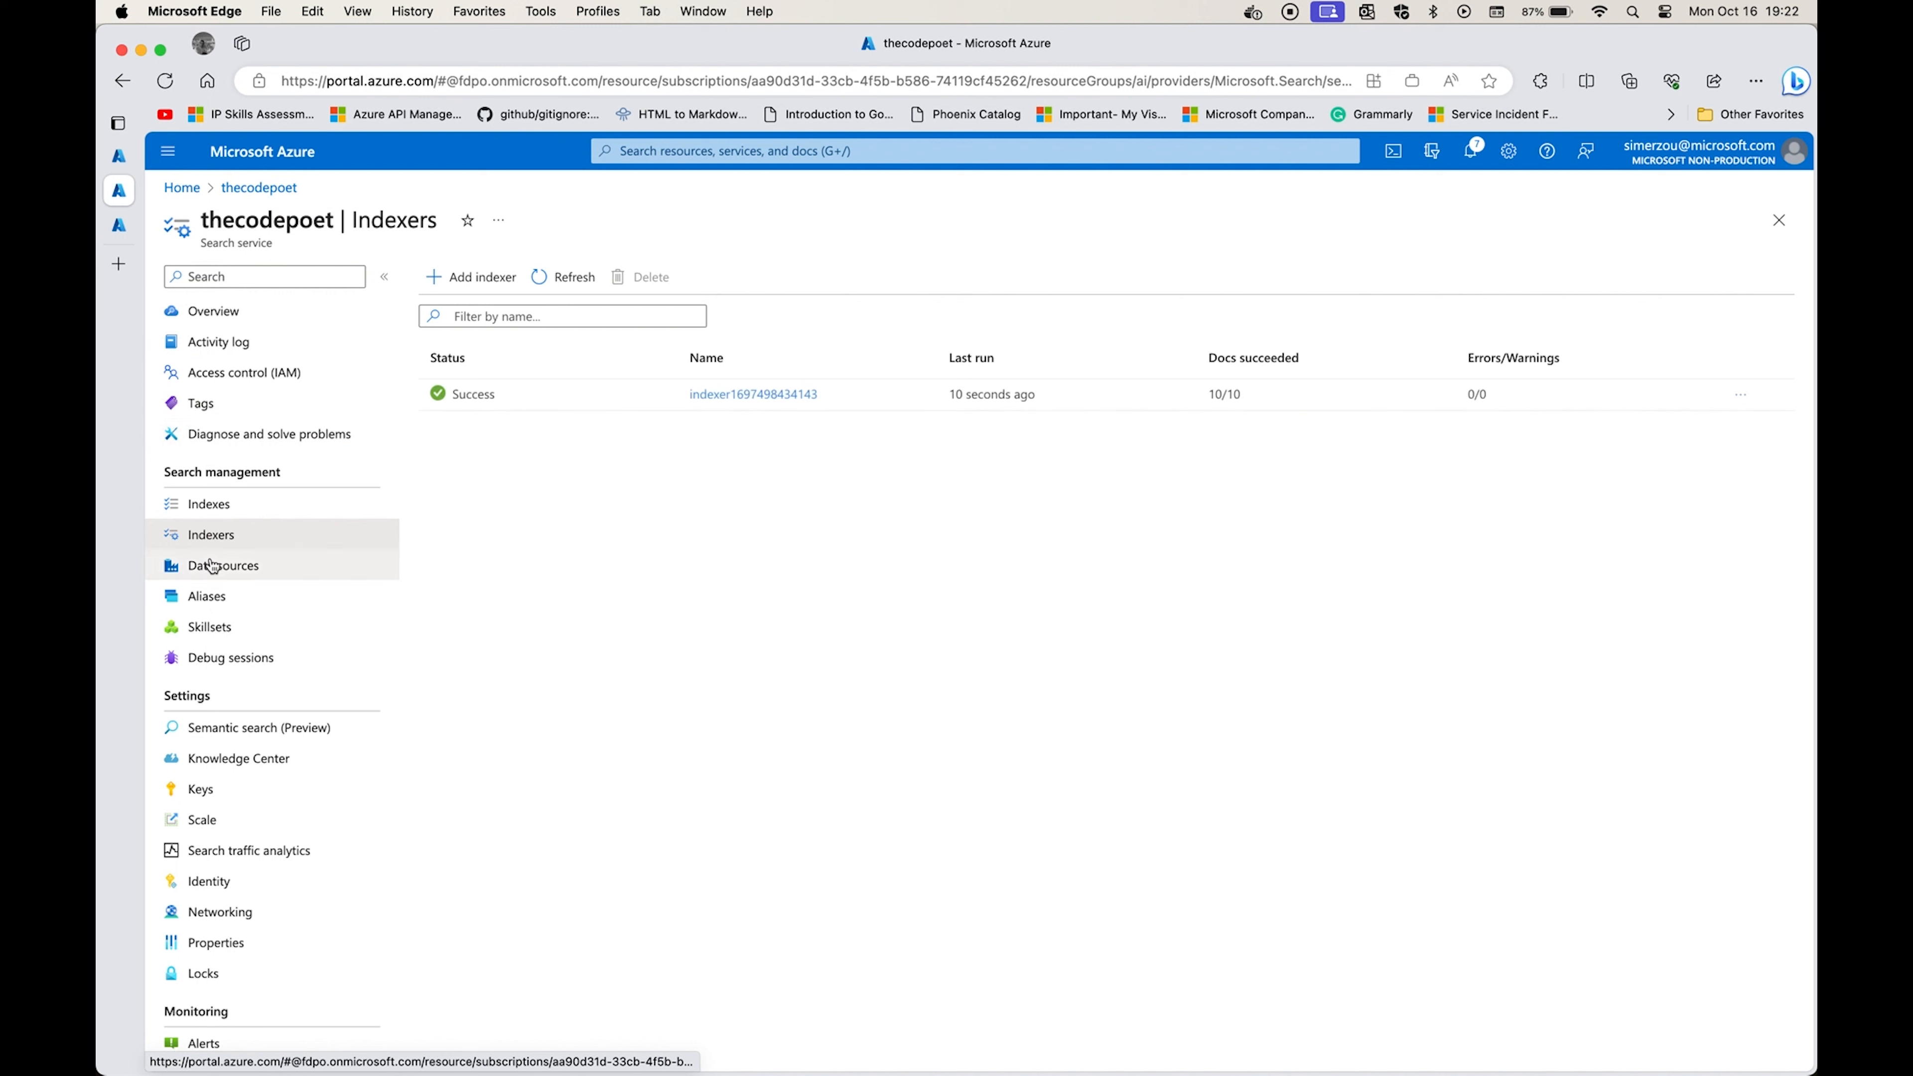
pyautogui.click(205, 504)
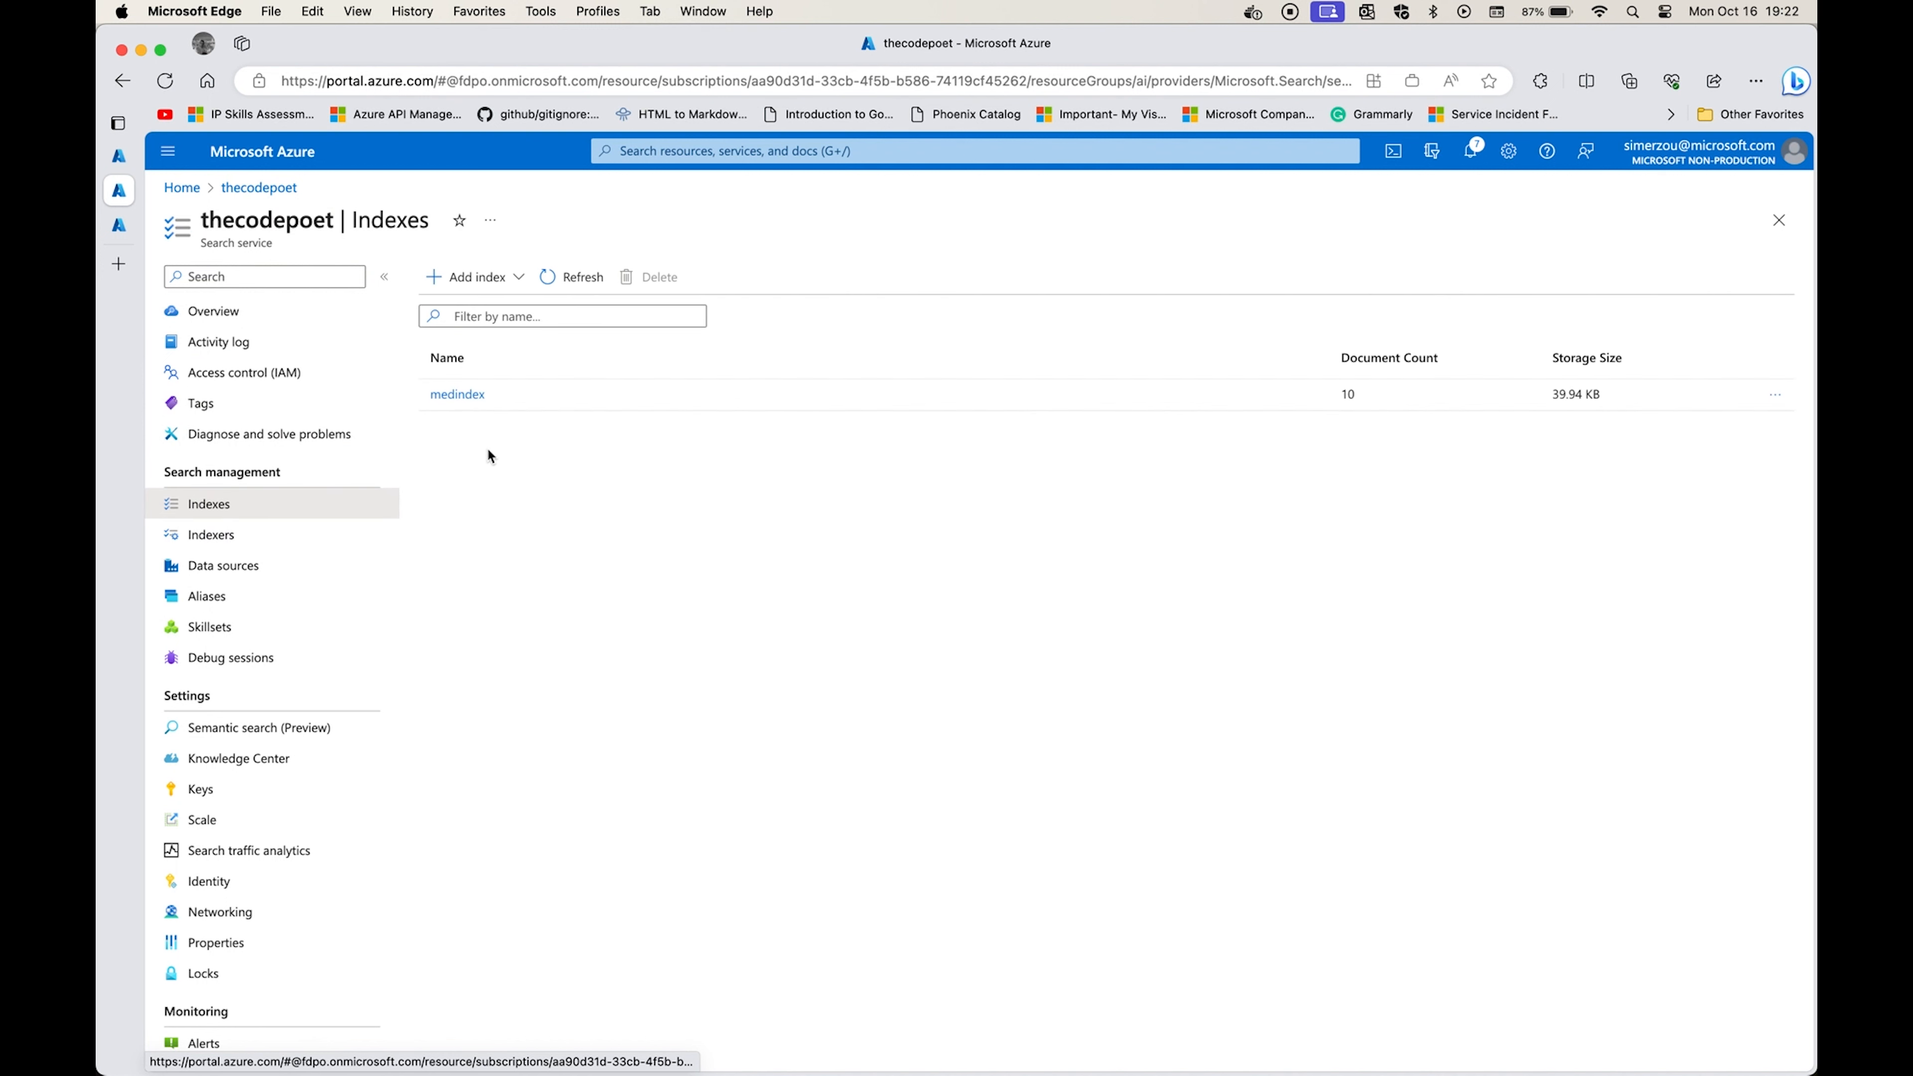
pyautogui.click(1348, 393)
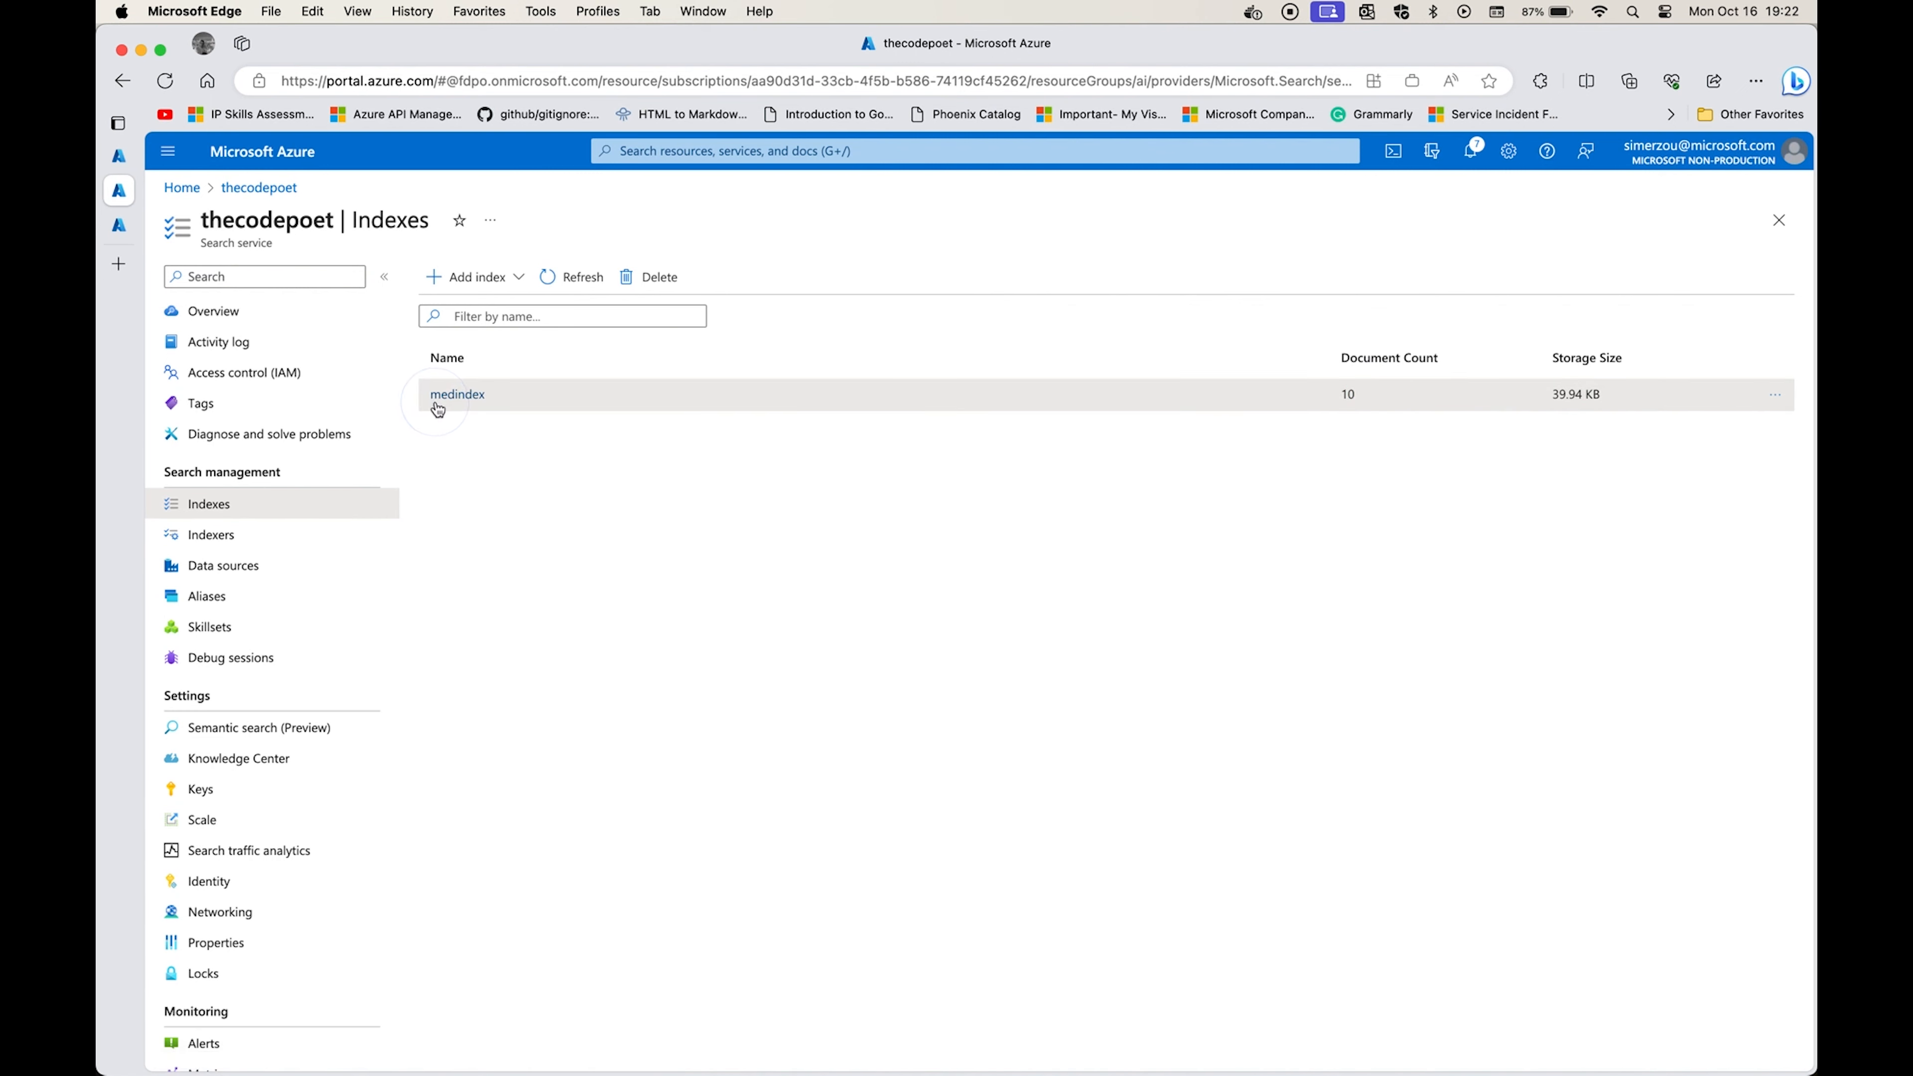
# Open the medindex index, run a search with an empty query, and examine the fields of the first returned product.
pyautogui.click(456, 394)
pyautogui.click(326, 517)
pyautogui.click(1126, 451)
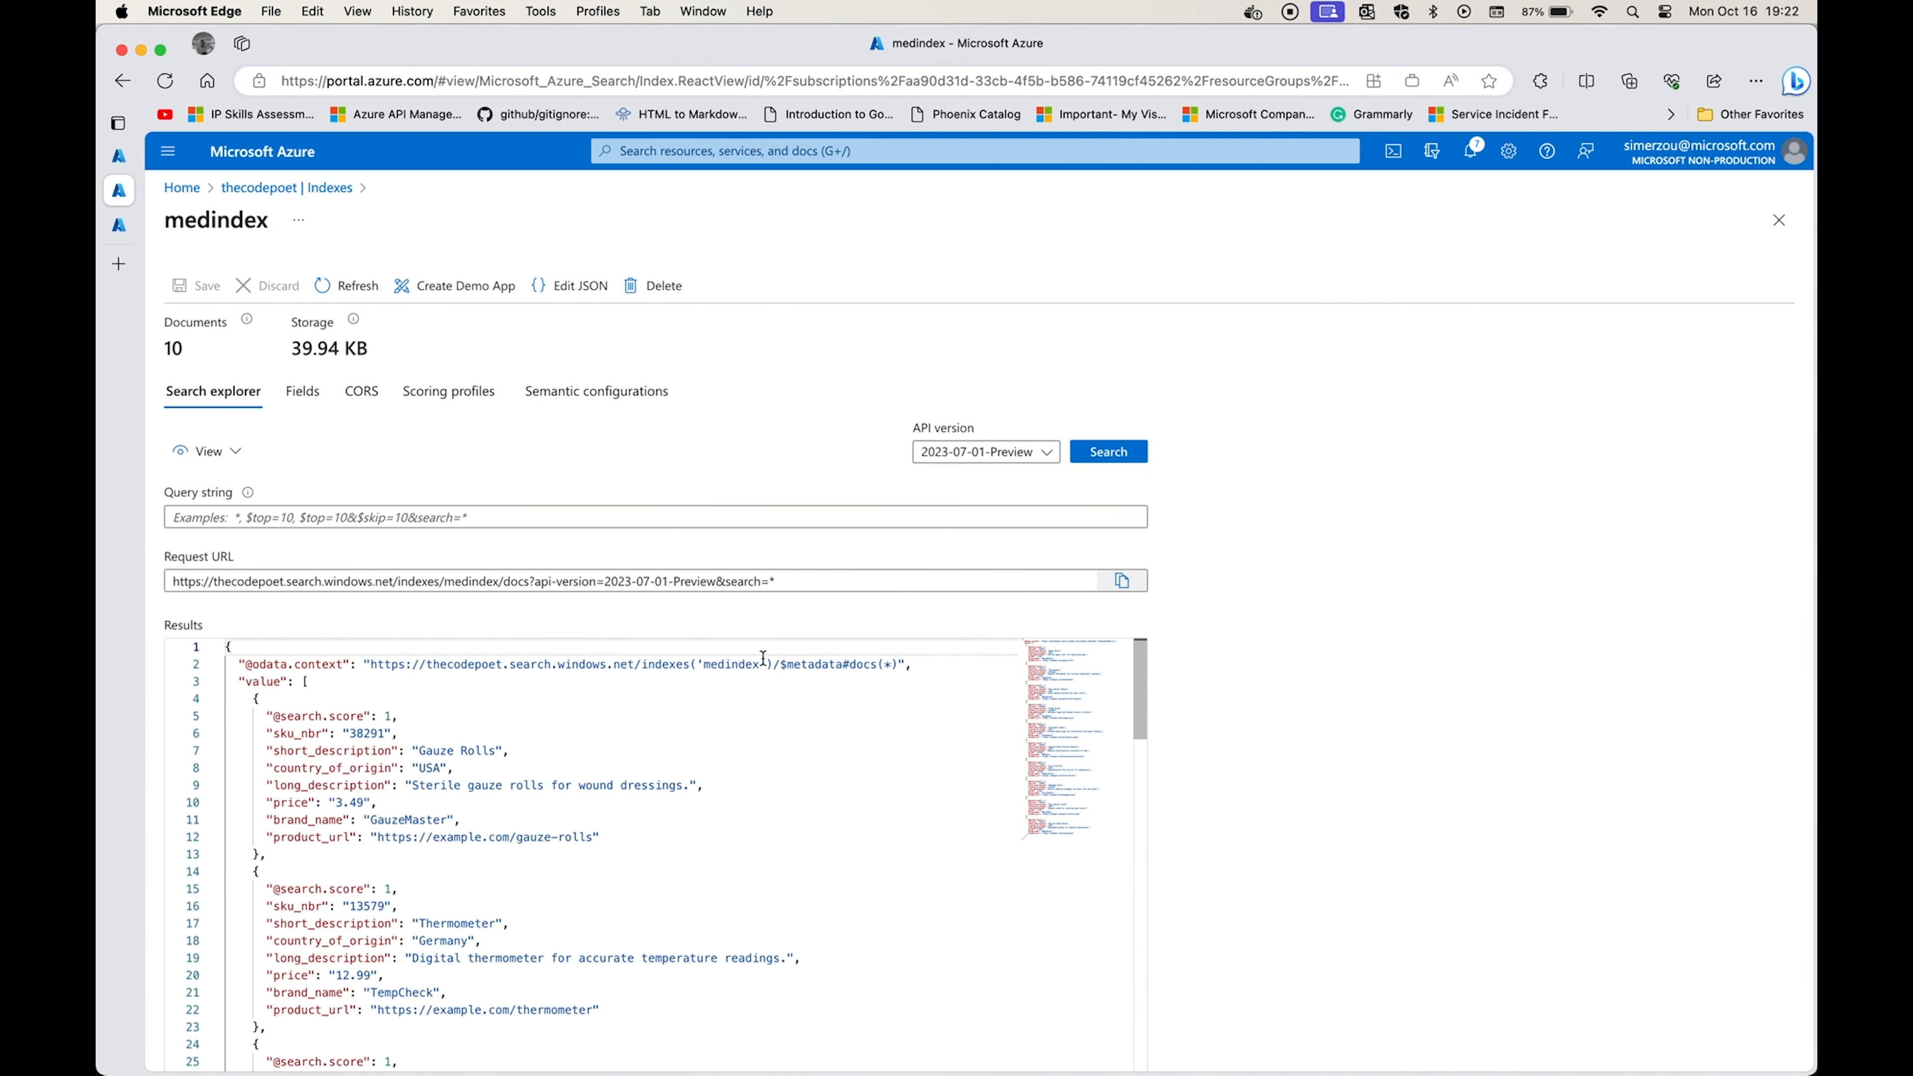
pyautogui.moveTo(358, 751); pyautogui.dragTo(415, 849)
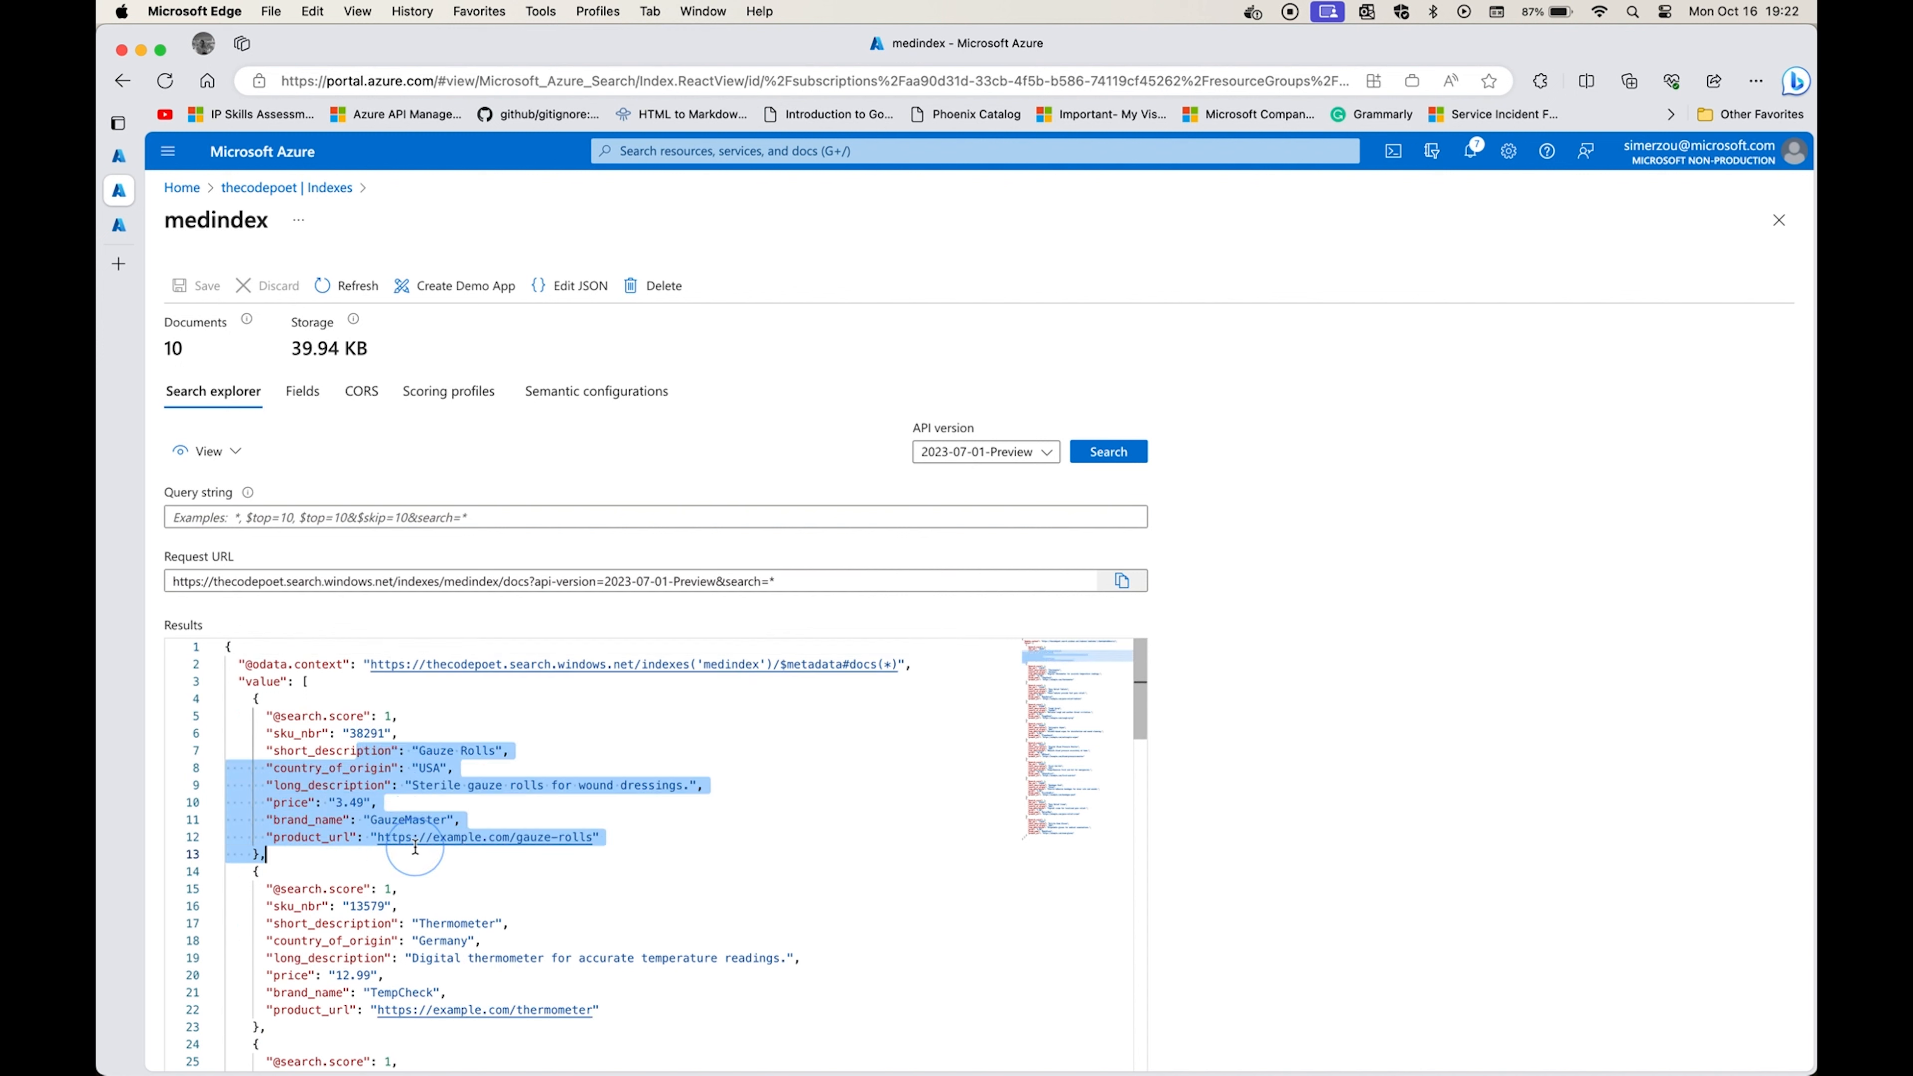
pyautogui.click(517, 732)
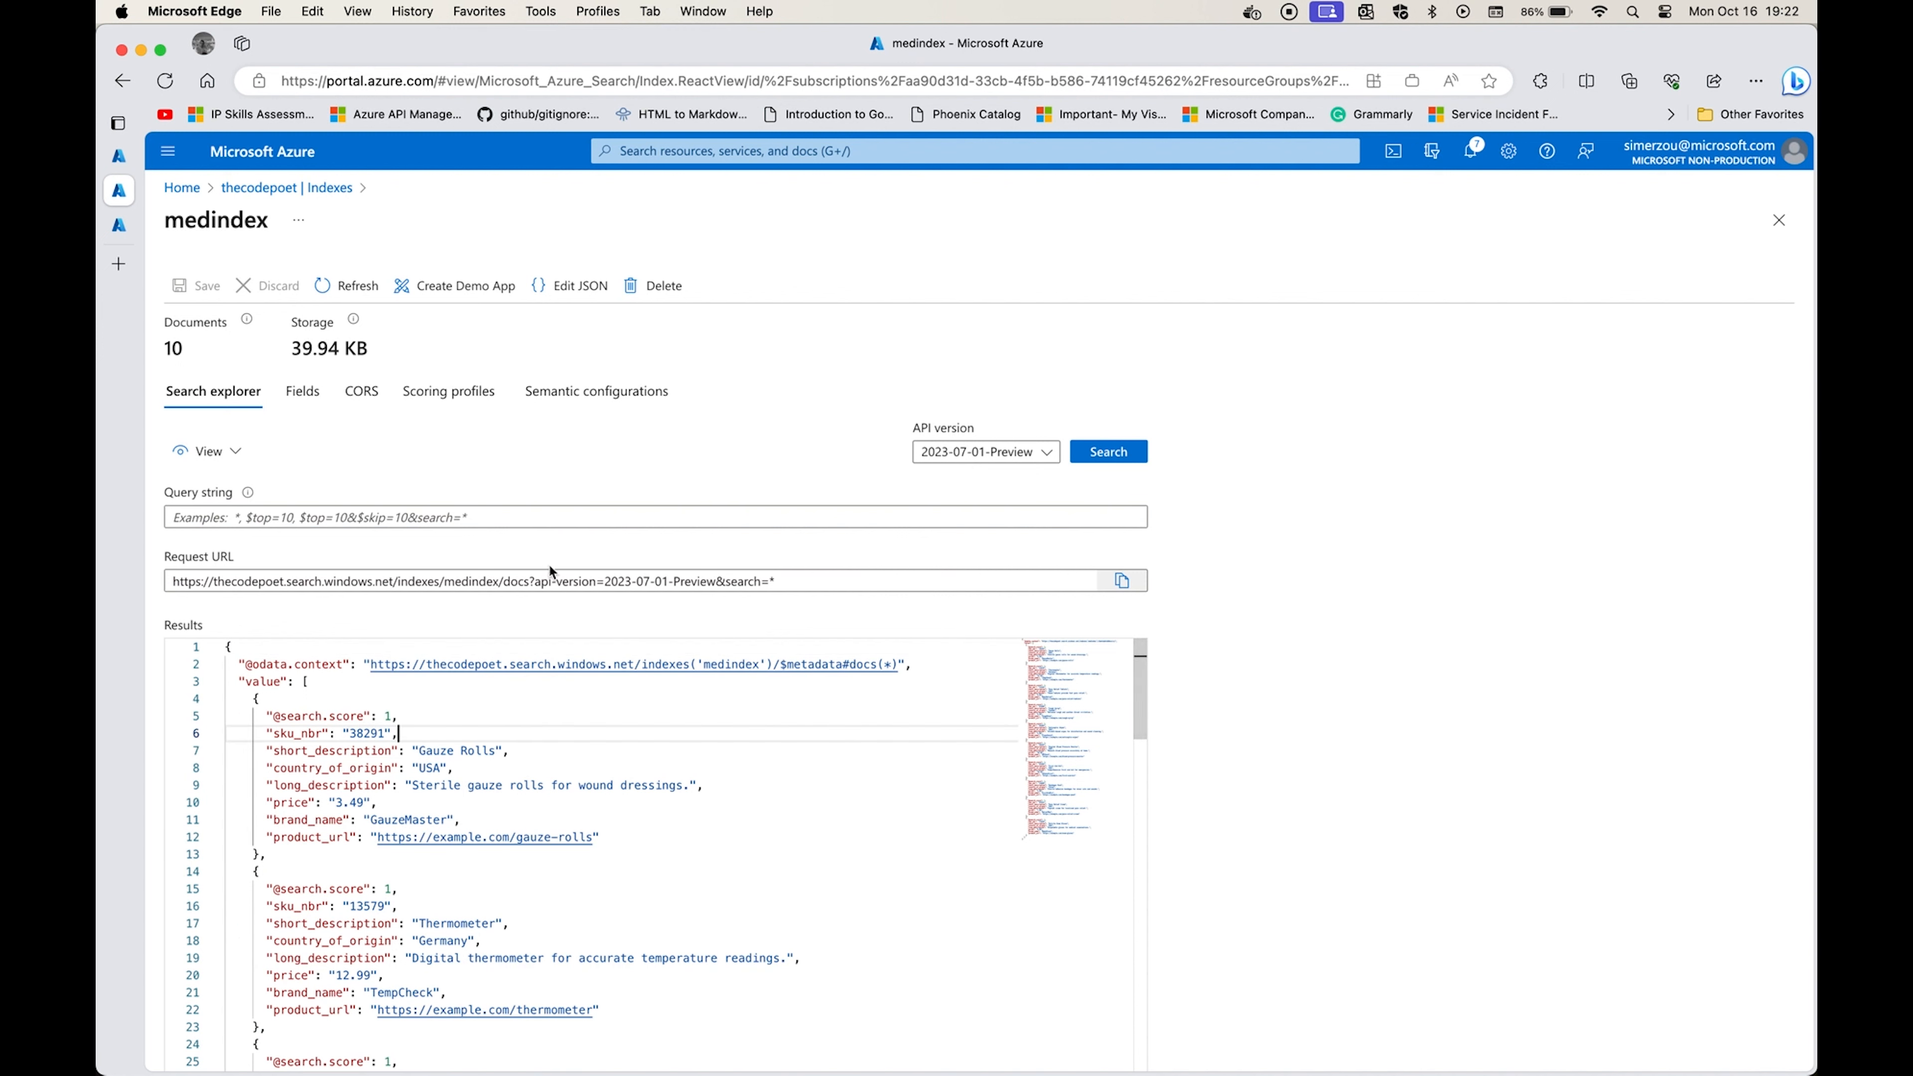
# Search the medindex index for "pain relief" and examine the short and long descriptions of the first match.
pyautogui.click(561, 525)
pyautogui.write('pain relief')
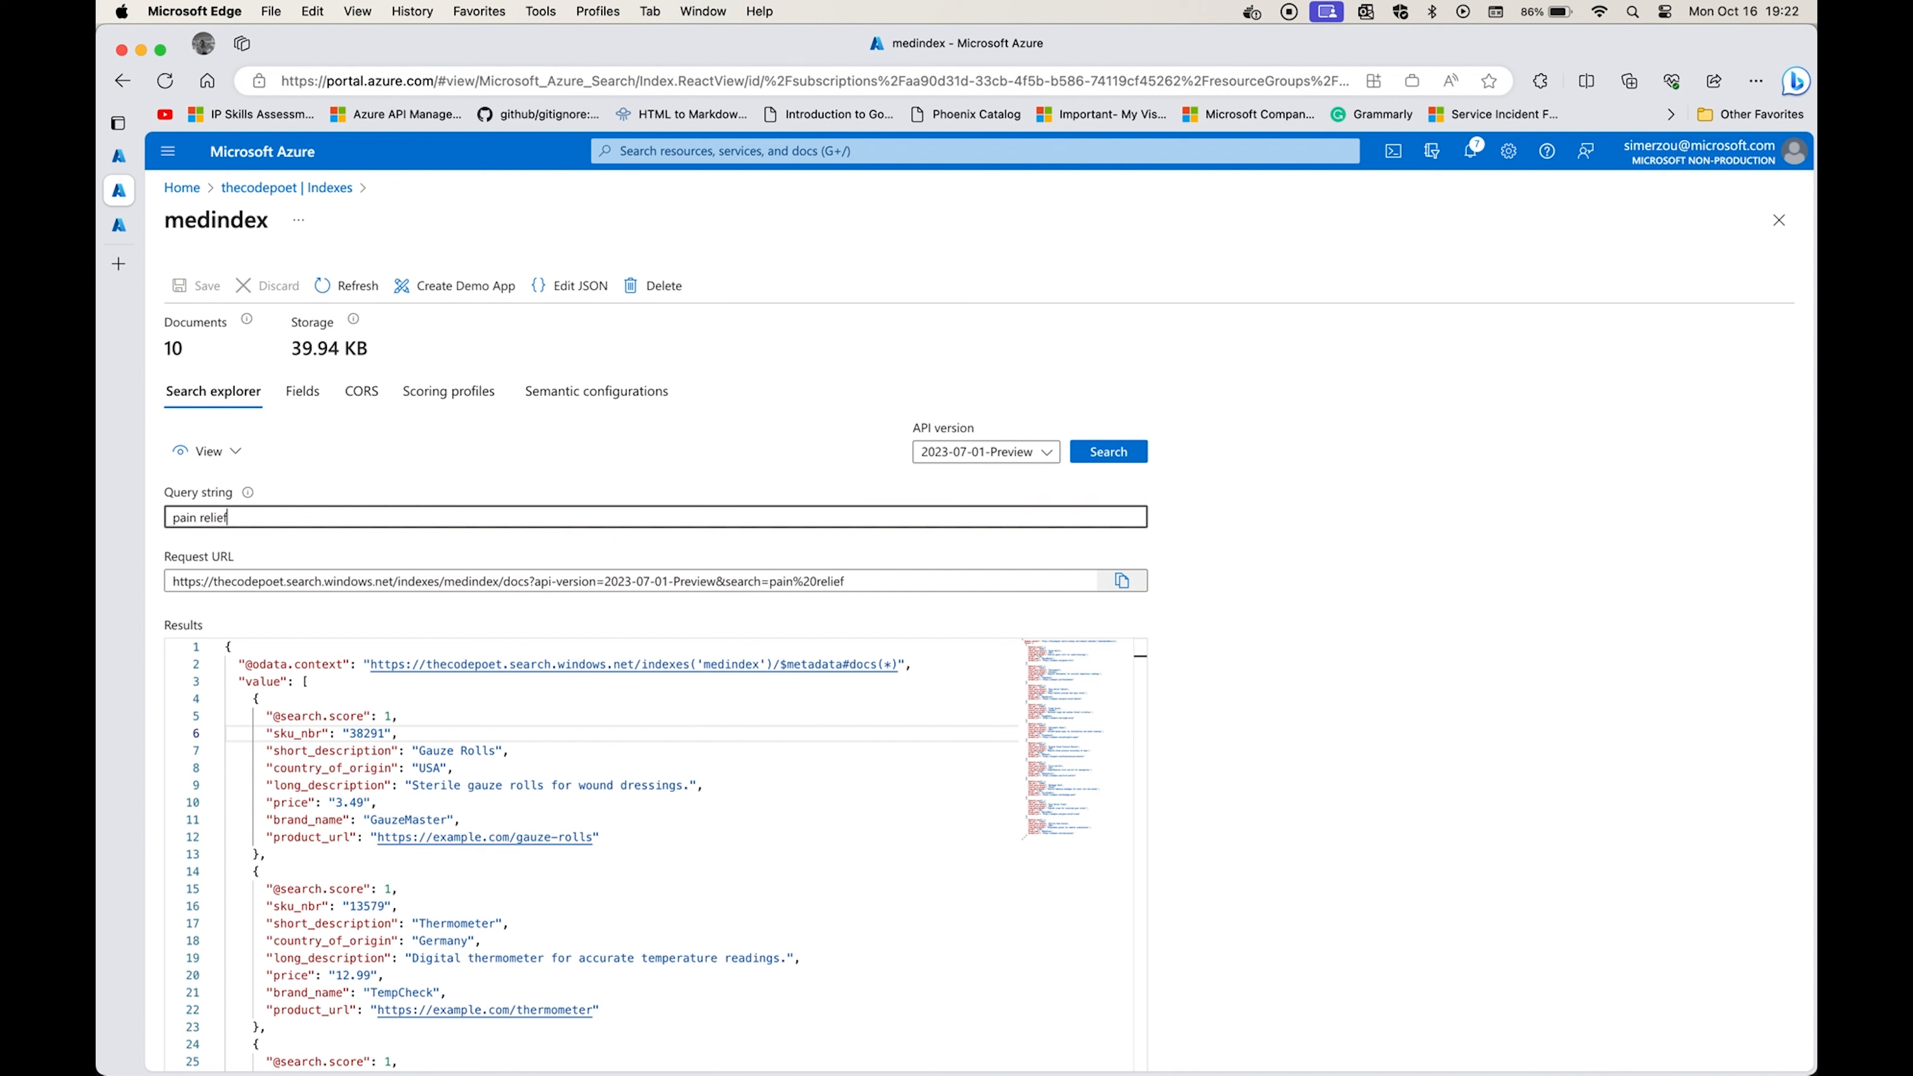
pyautogui.click(1108, 455)
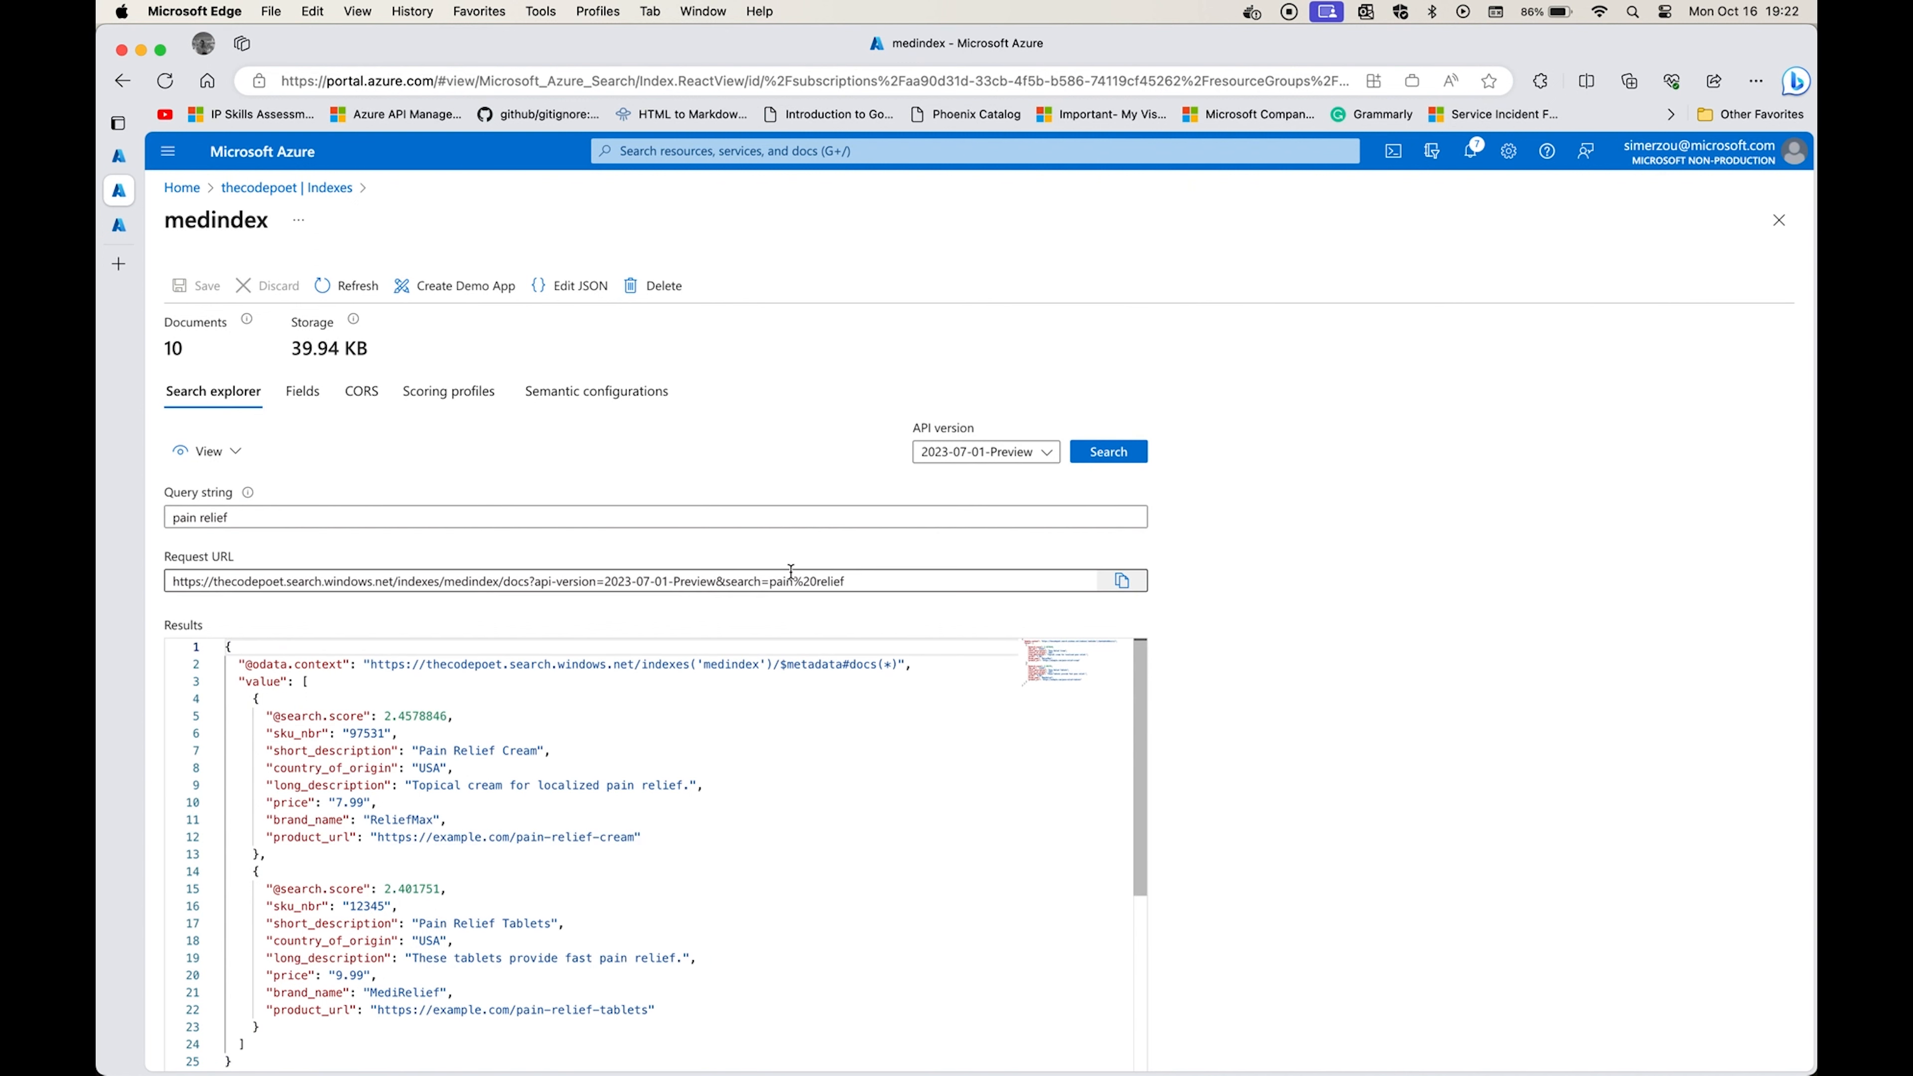
pyautogui.moveTo(400, 755); pyautogui.dragTo(546, 764)
pyautogui.click(514, 786)
pyautogui.moveTo(415, 785); pyautogui.dragTo(558, 785)
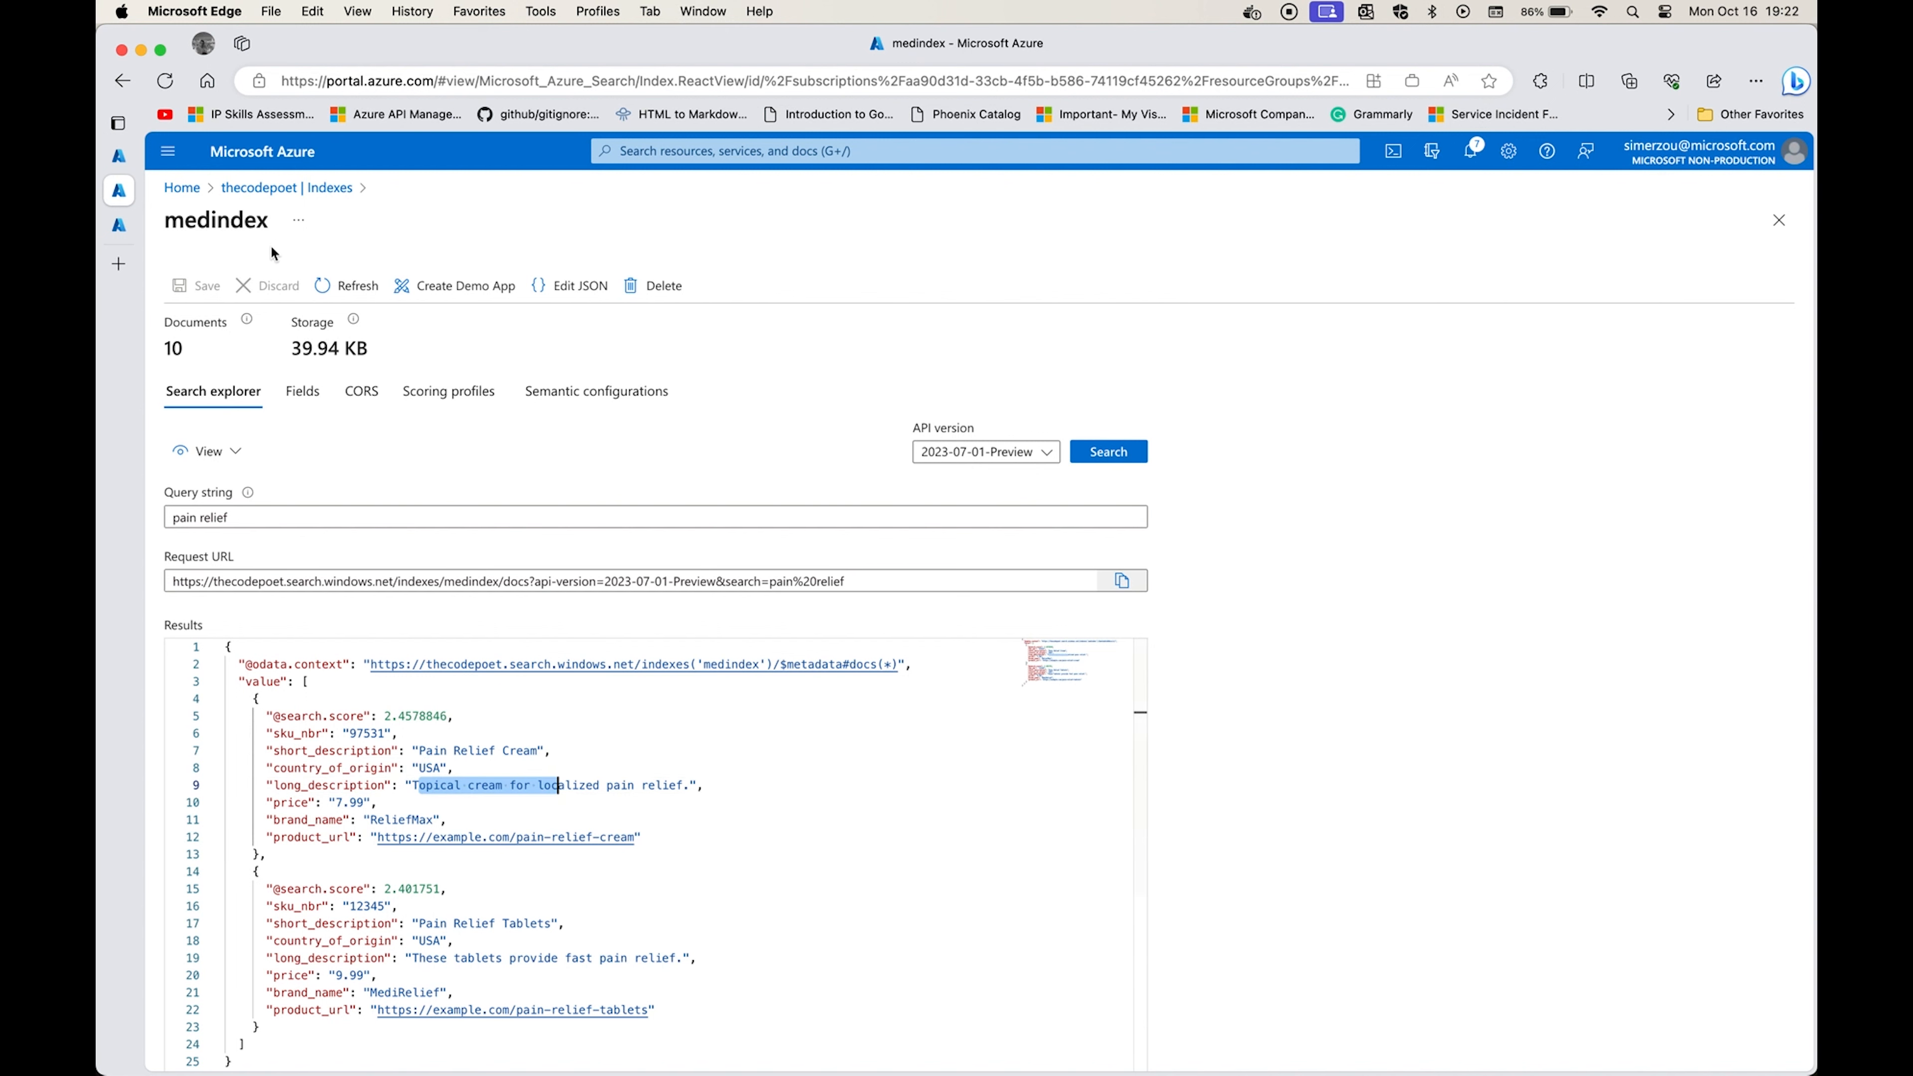
# Switch to the Azure OpenAI Studio chat playground and start adding a data source of type Azure Cognitive Search.
pyautogui.click(121, 156)
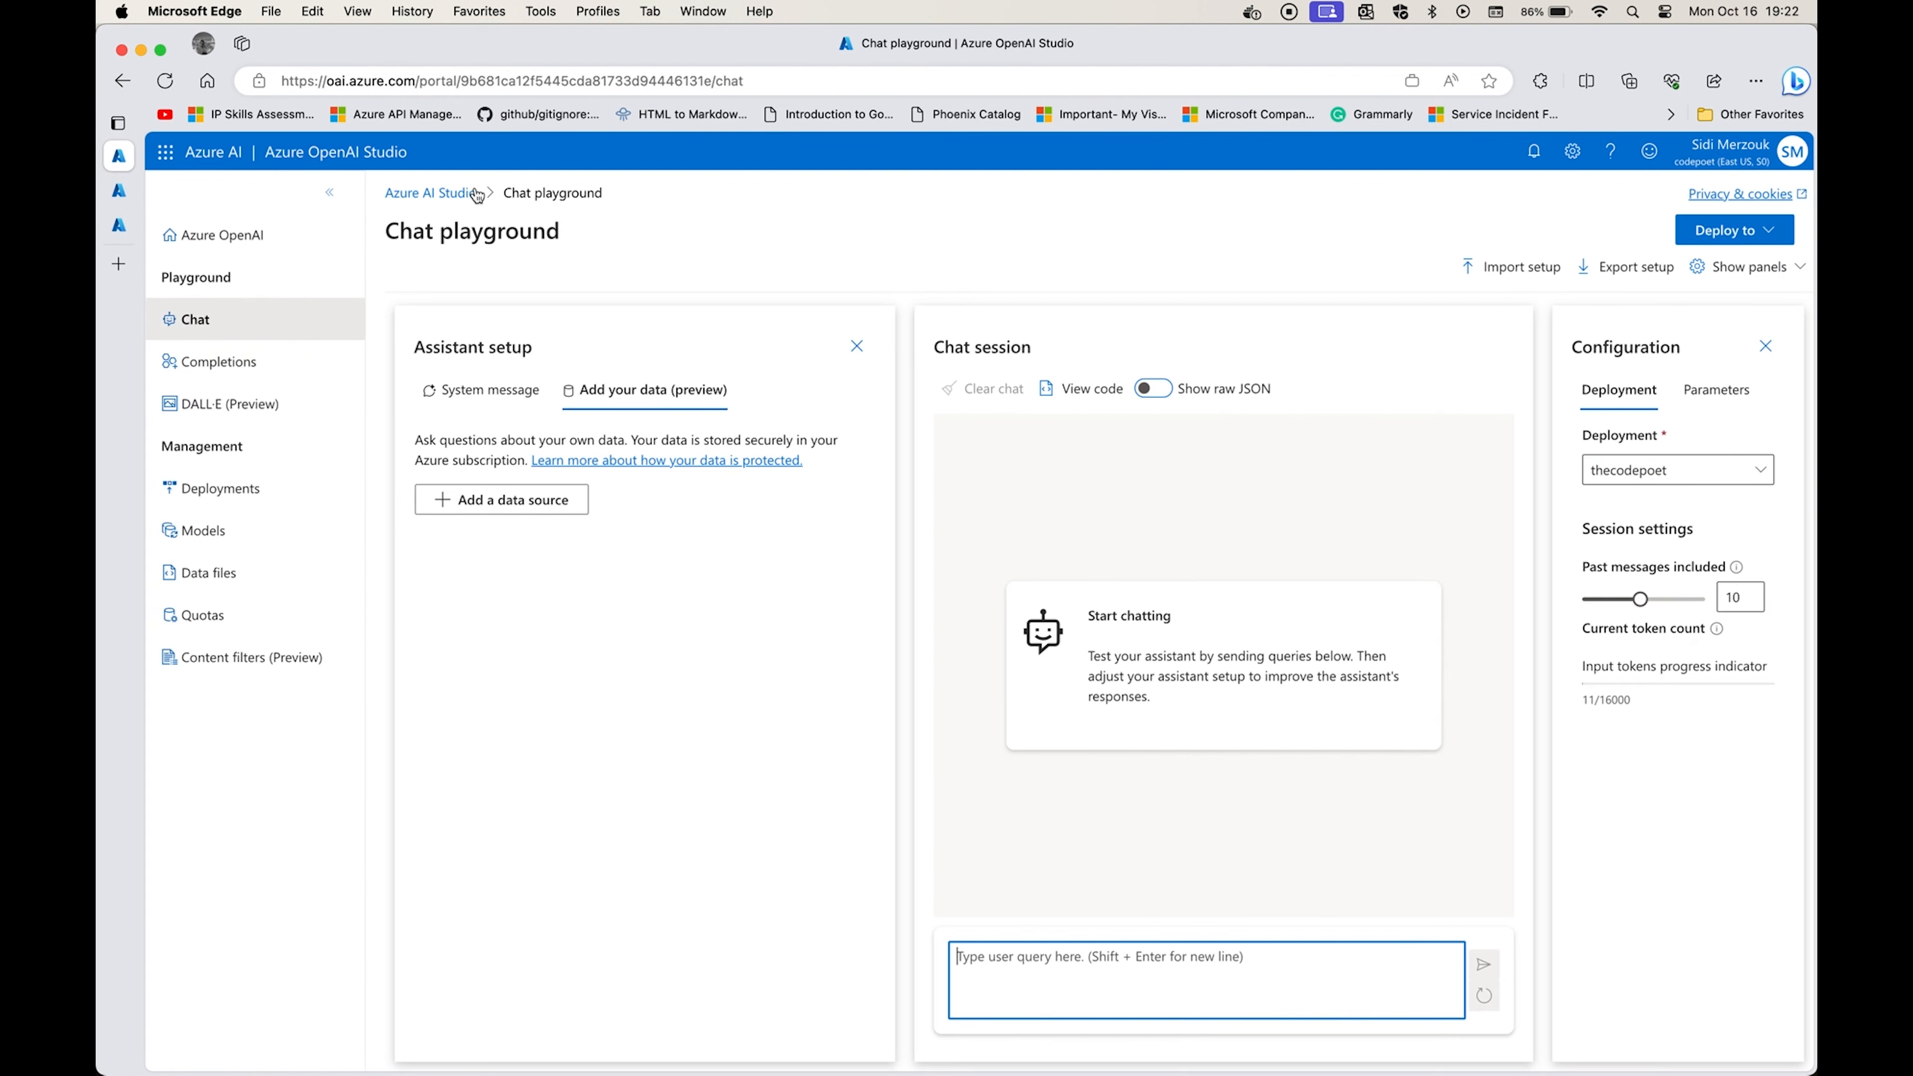
pyautogui.click(474, 404)
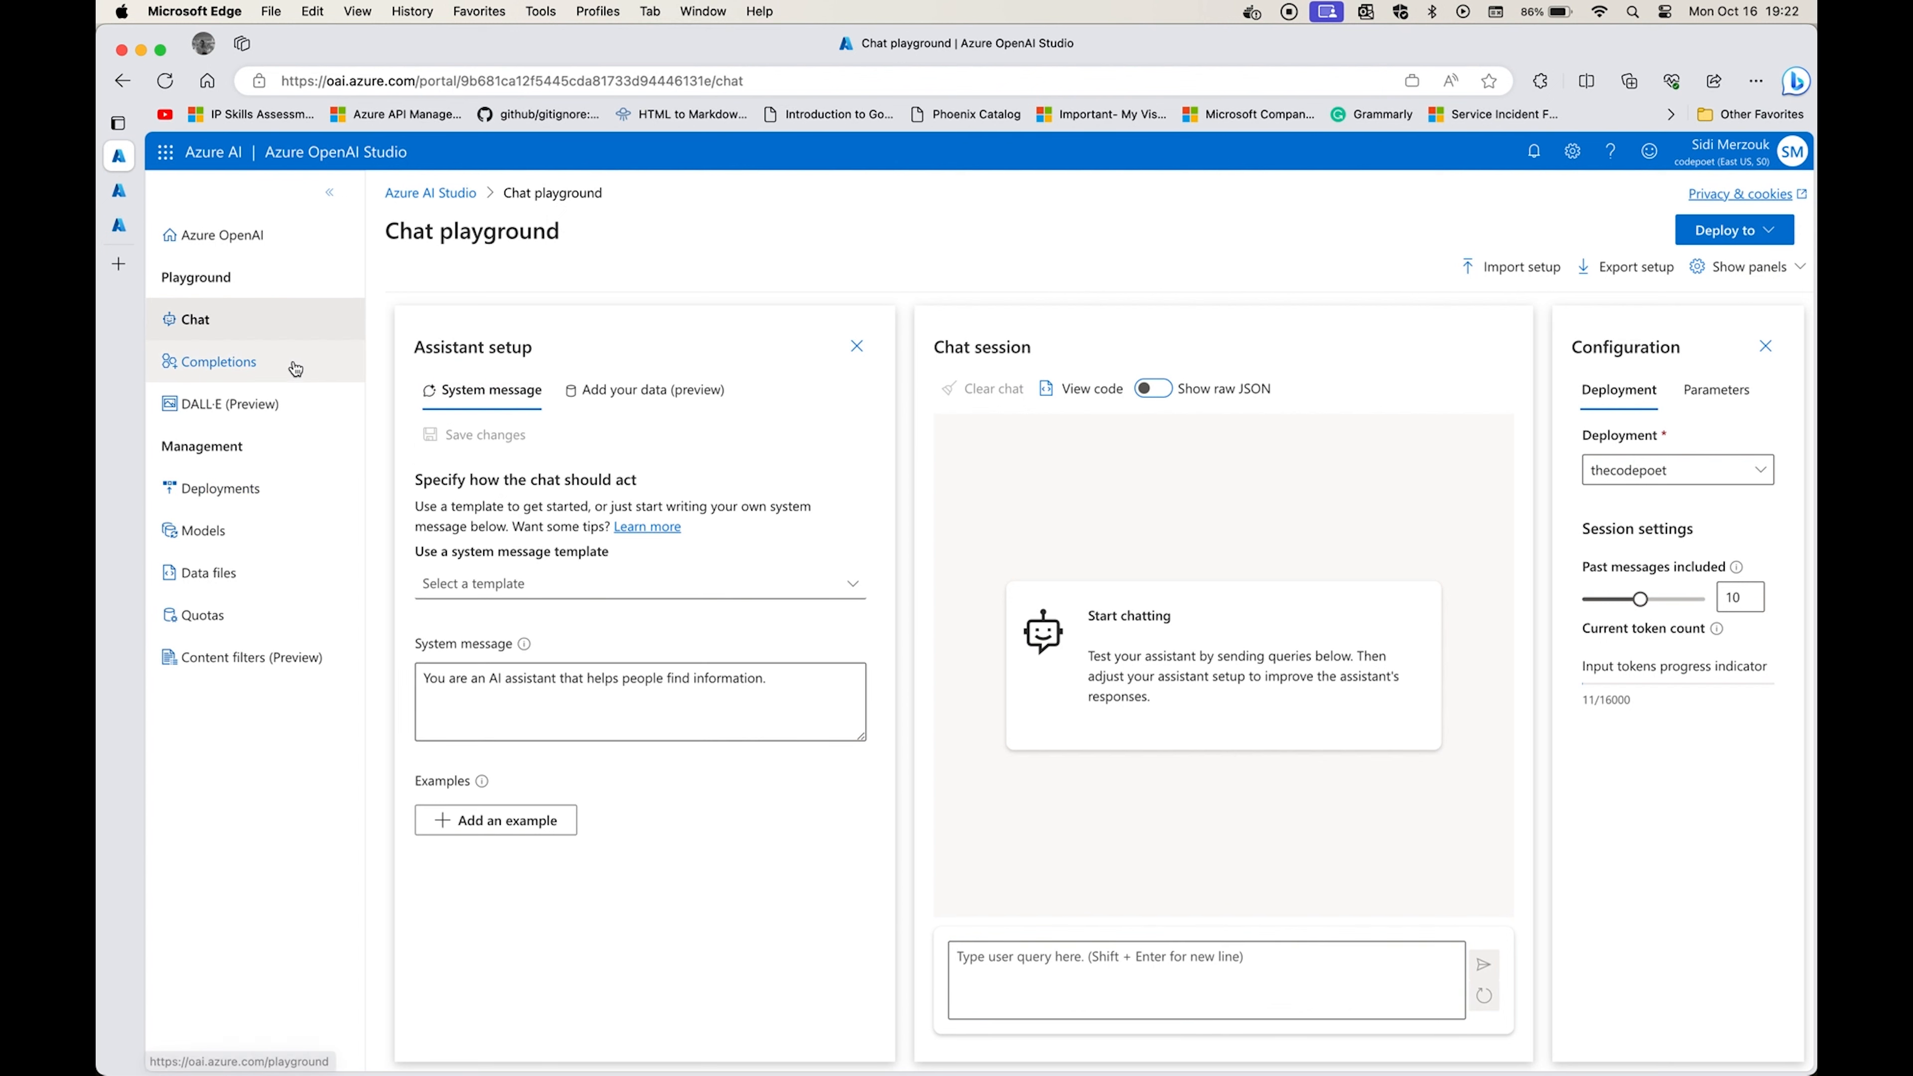
pyautogui.click(234, 324)
pyautogui.click(652, 389)
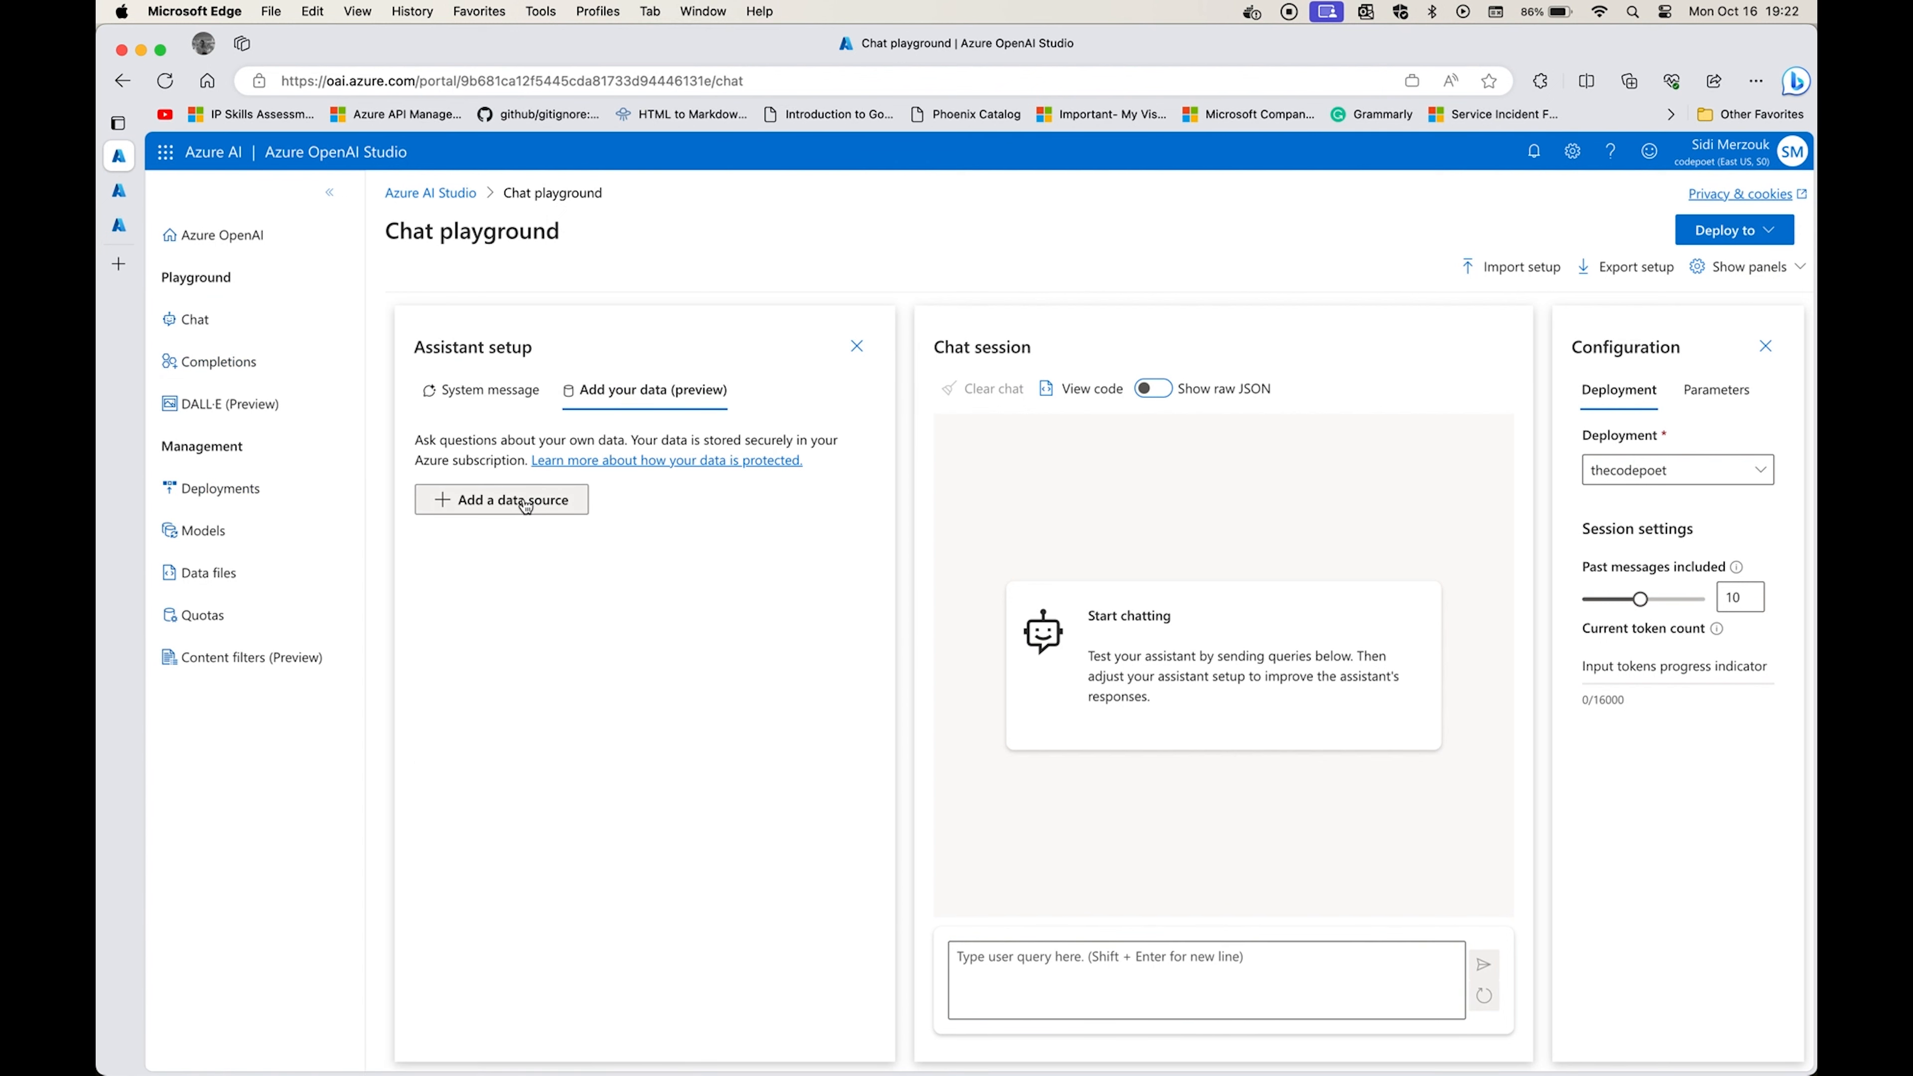
pyautogui.click(525, 502)
pyautogui.click(776, 439)
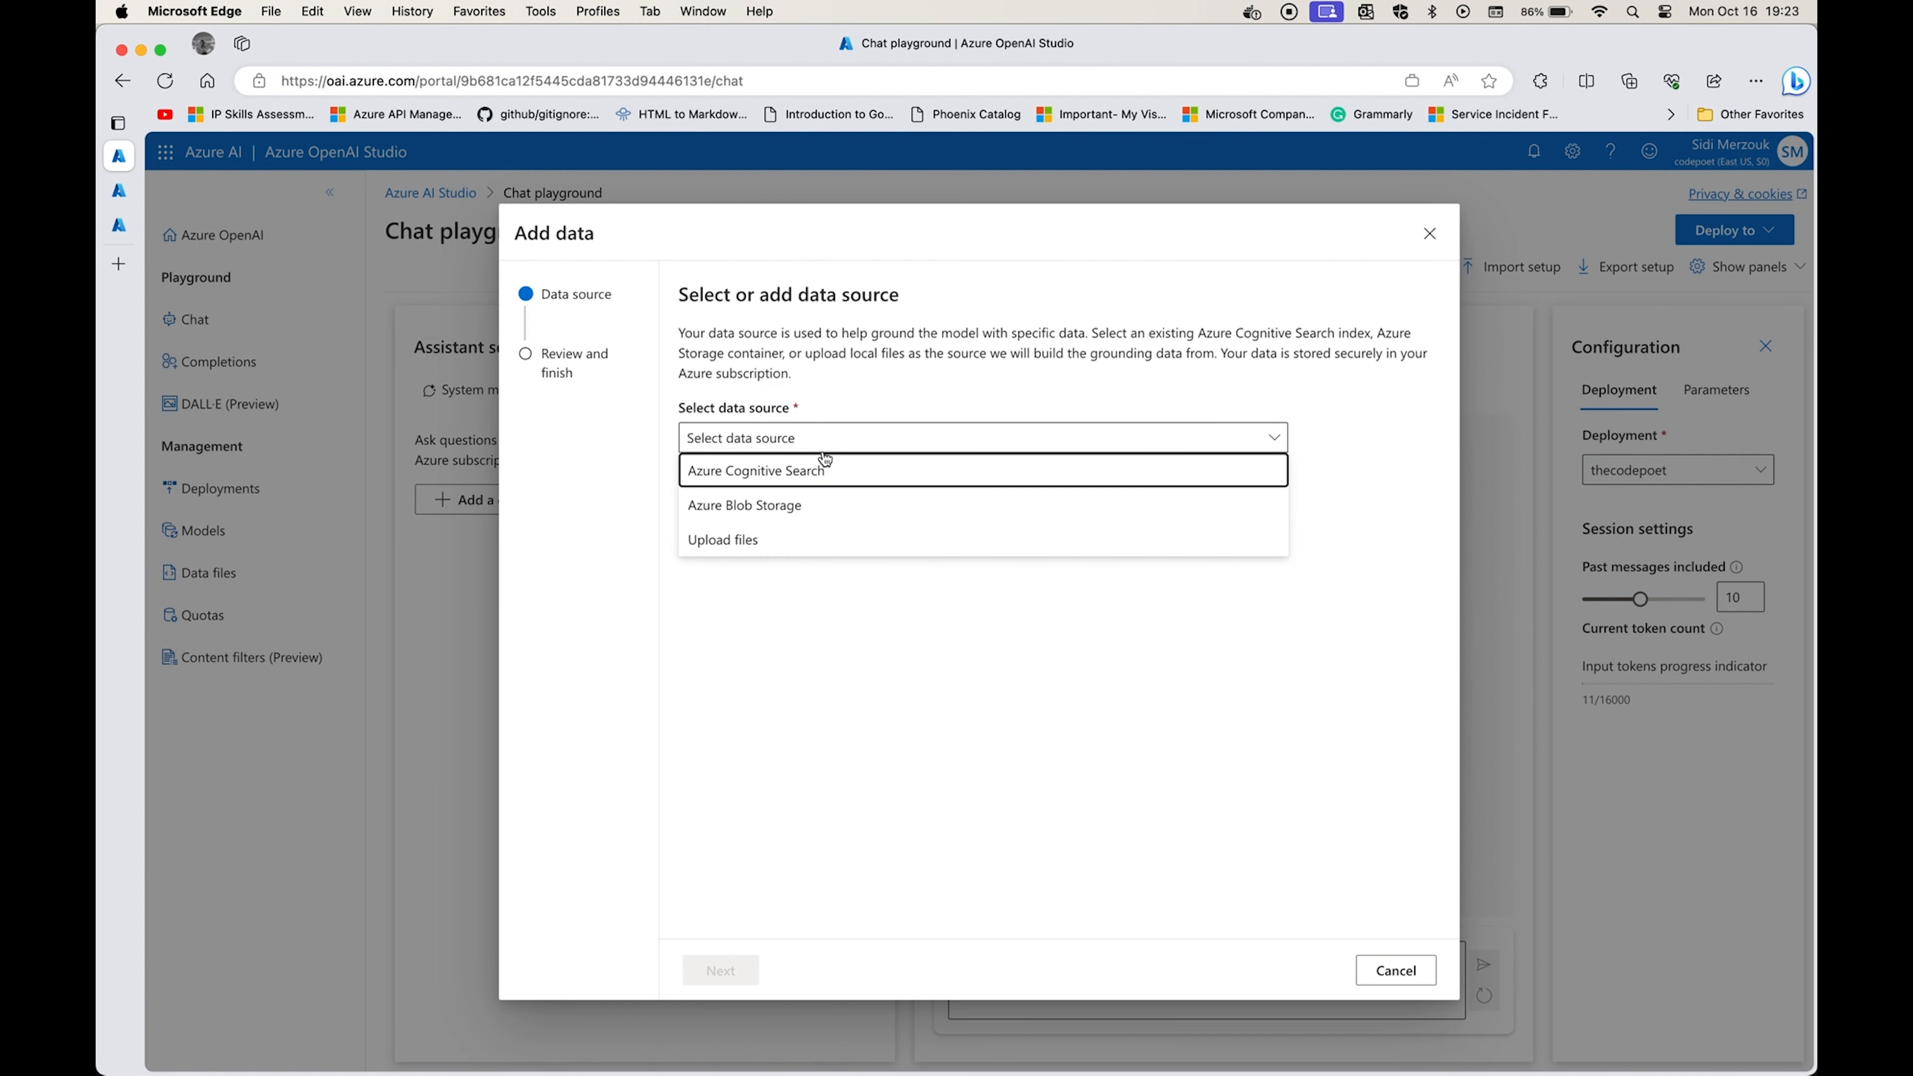
pyautogui.click(809, 473)
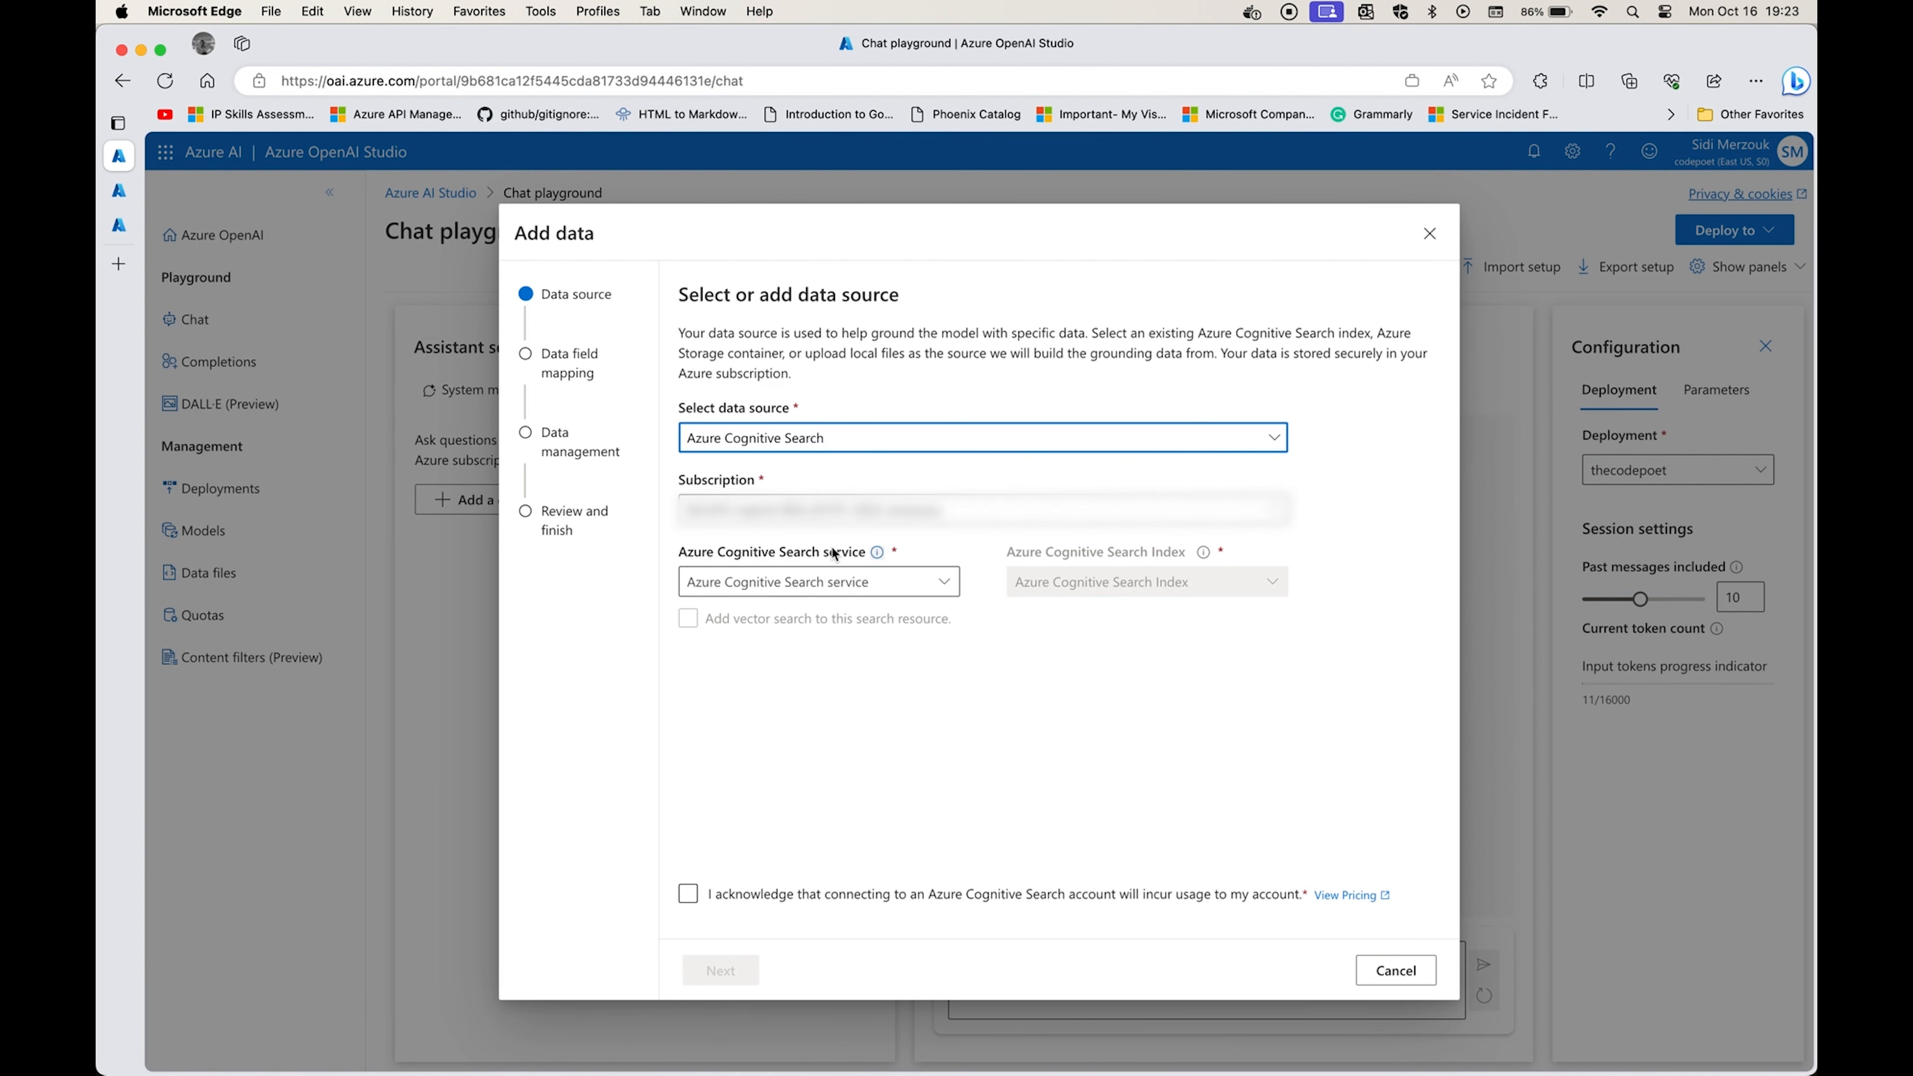
# Choose the thecodepoet search service and the medindex index, acknowledge the usage charges, and proceed to the data field mapping.
pyautogui.click(928, 581)
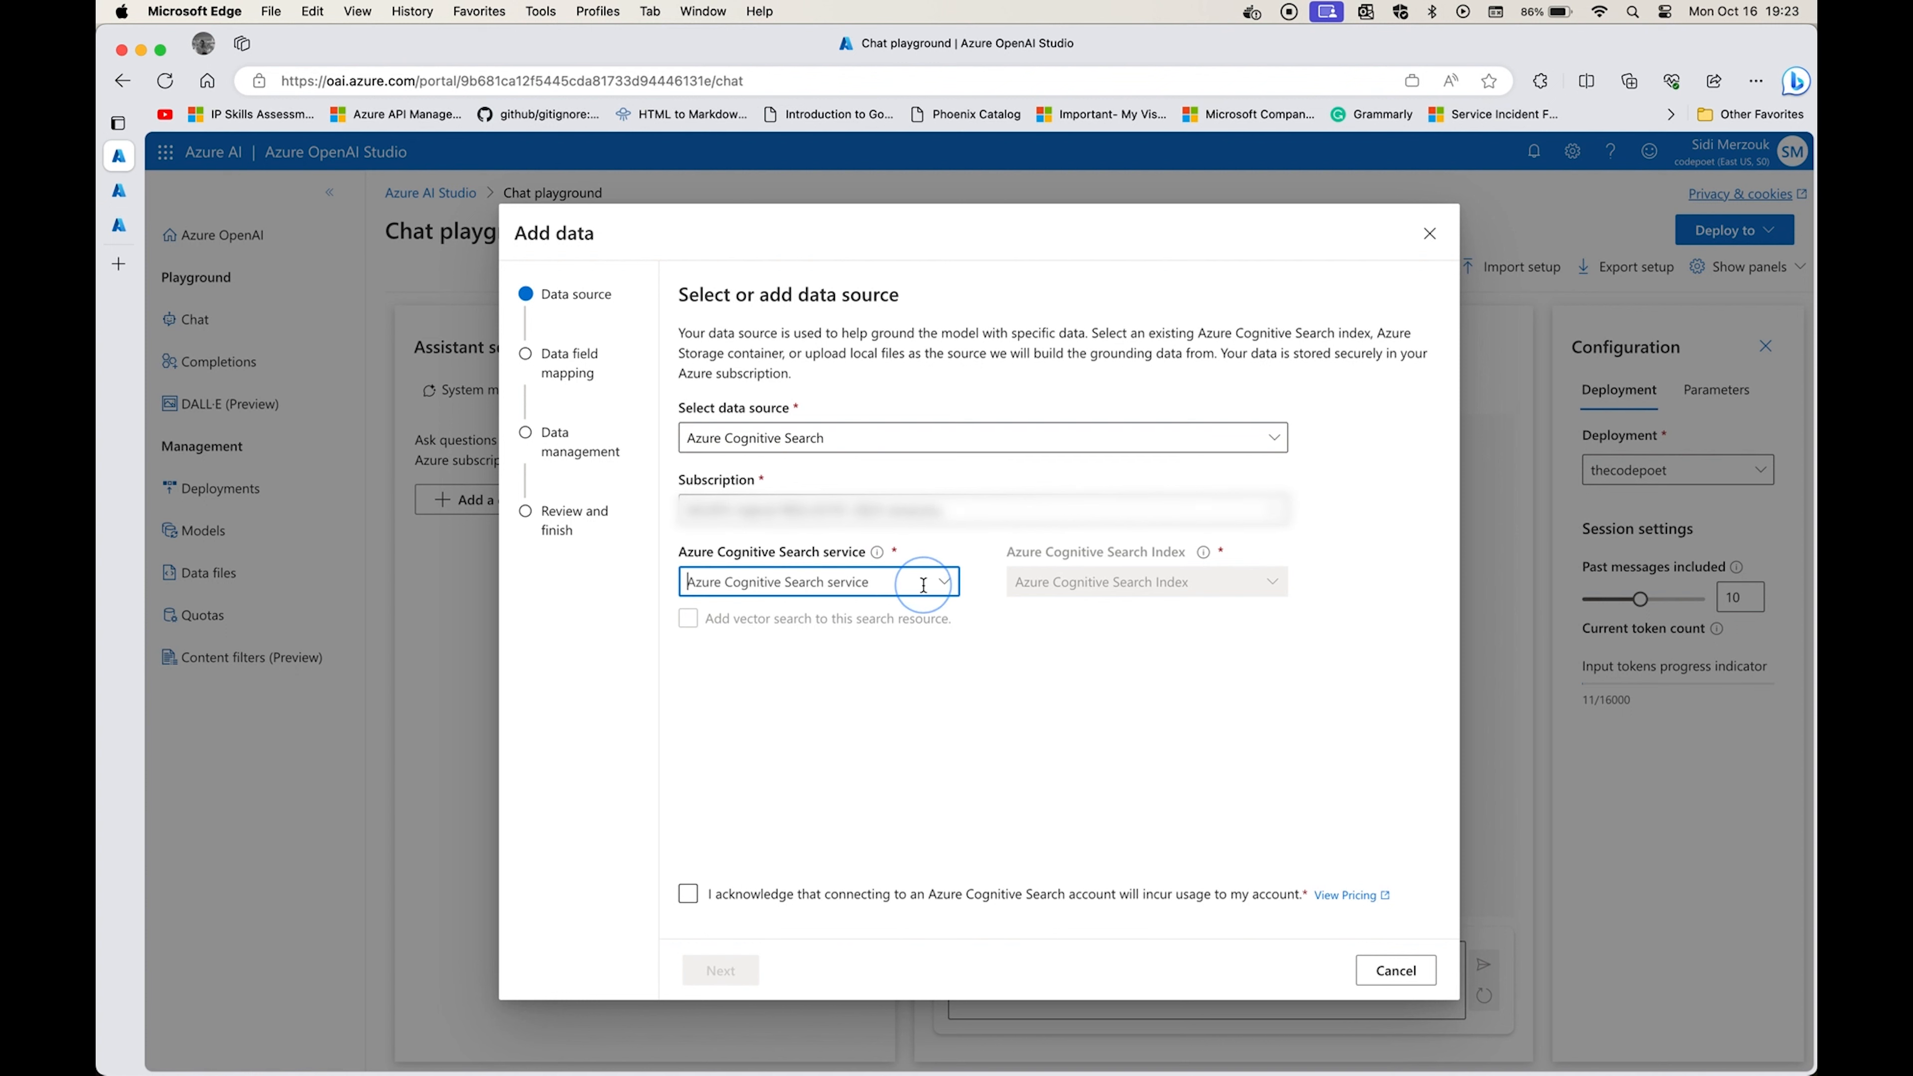
pyautogui.click(840, 624)
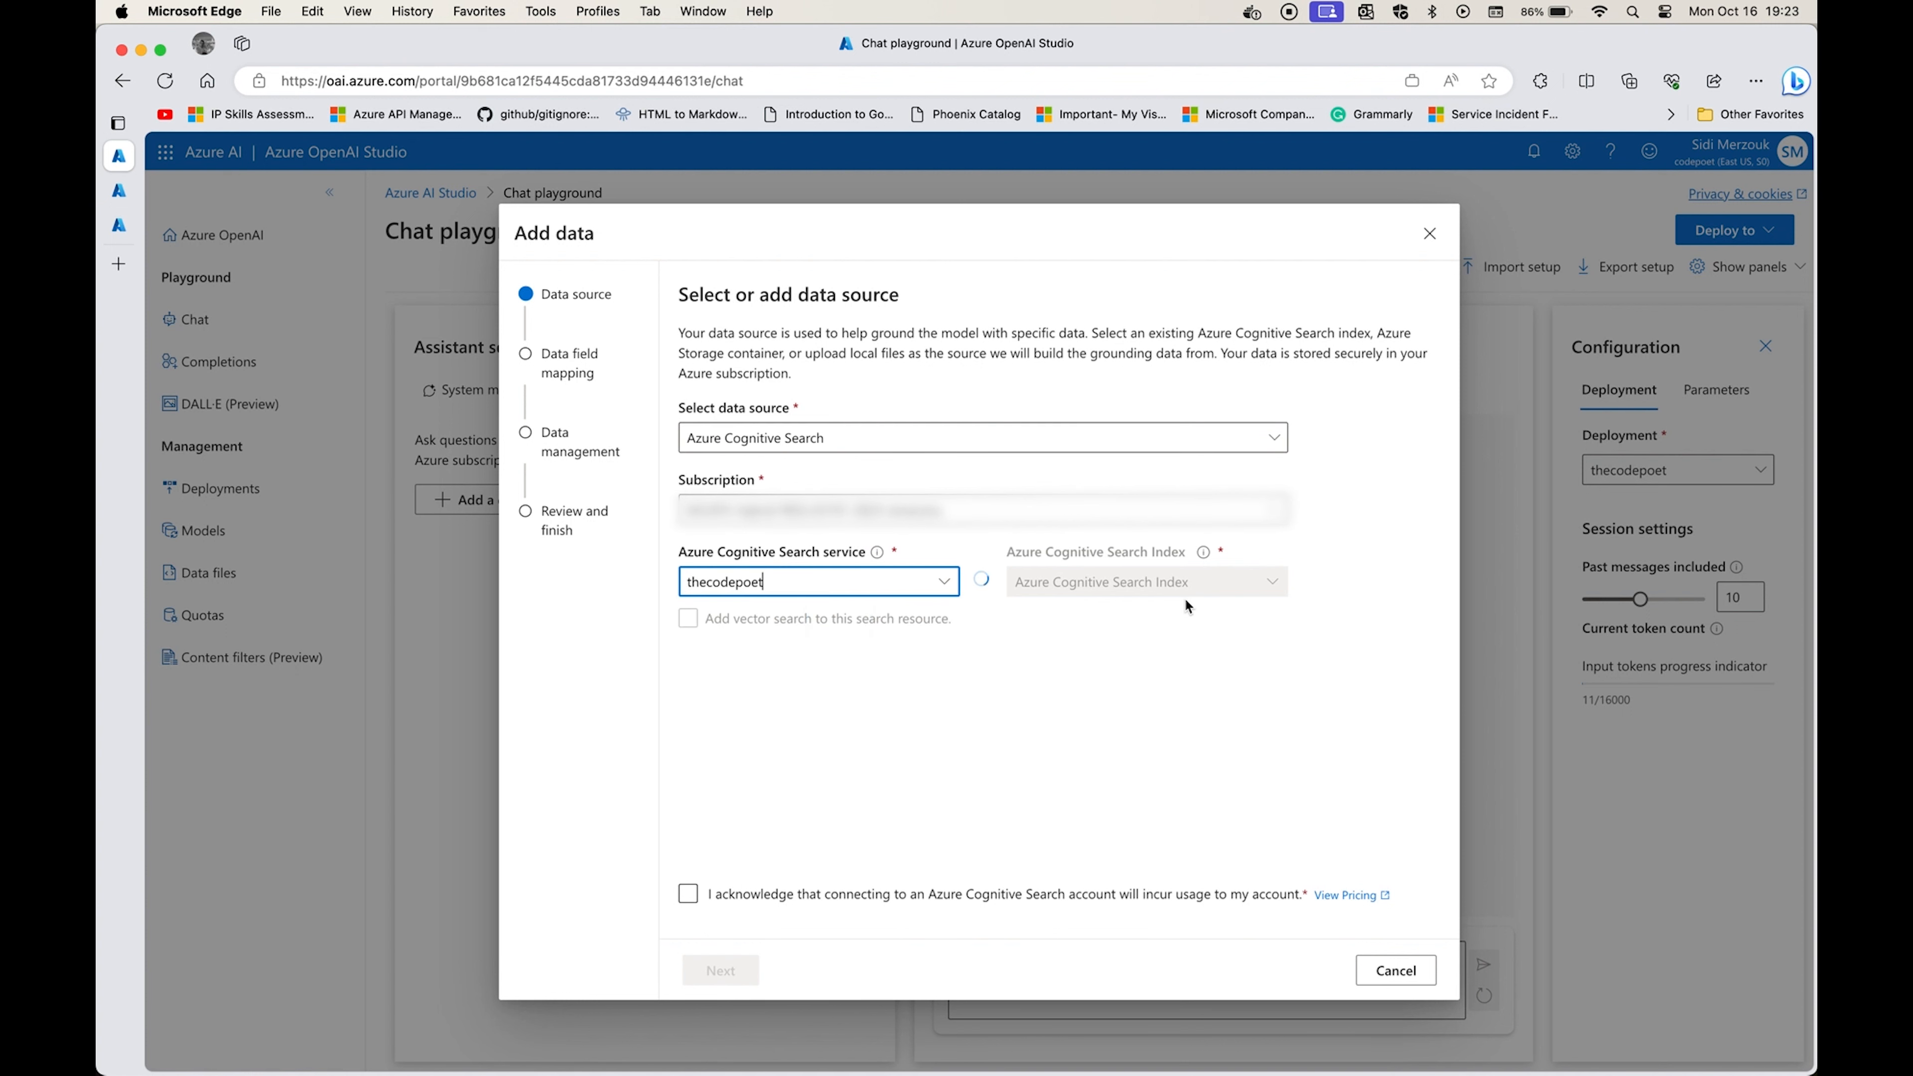
pyautogui.click(1270, 585)
pyautogui.click(1205, 615)
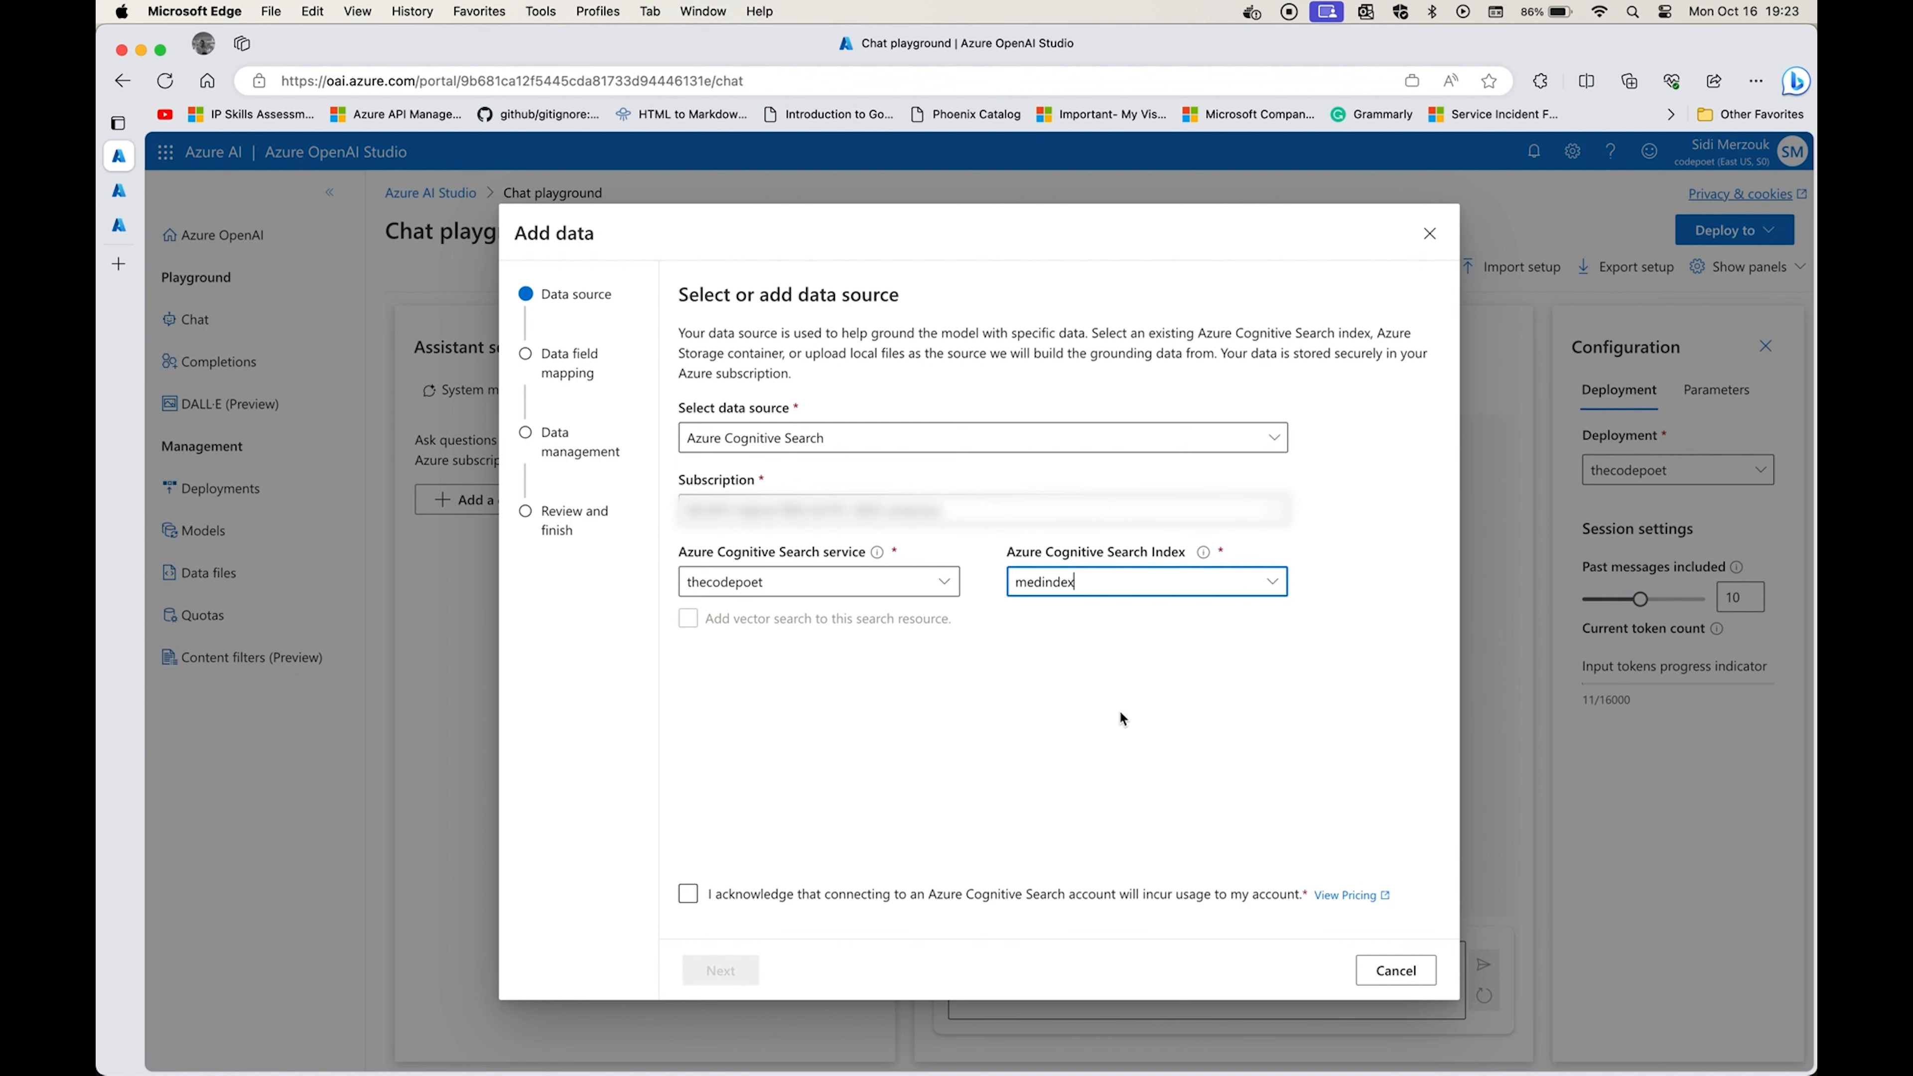
pyautogui.click(718, 895)
pyautogui.click(725, 969)
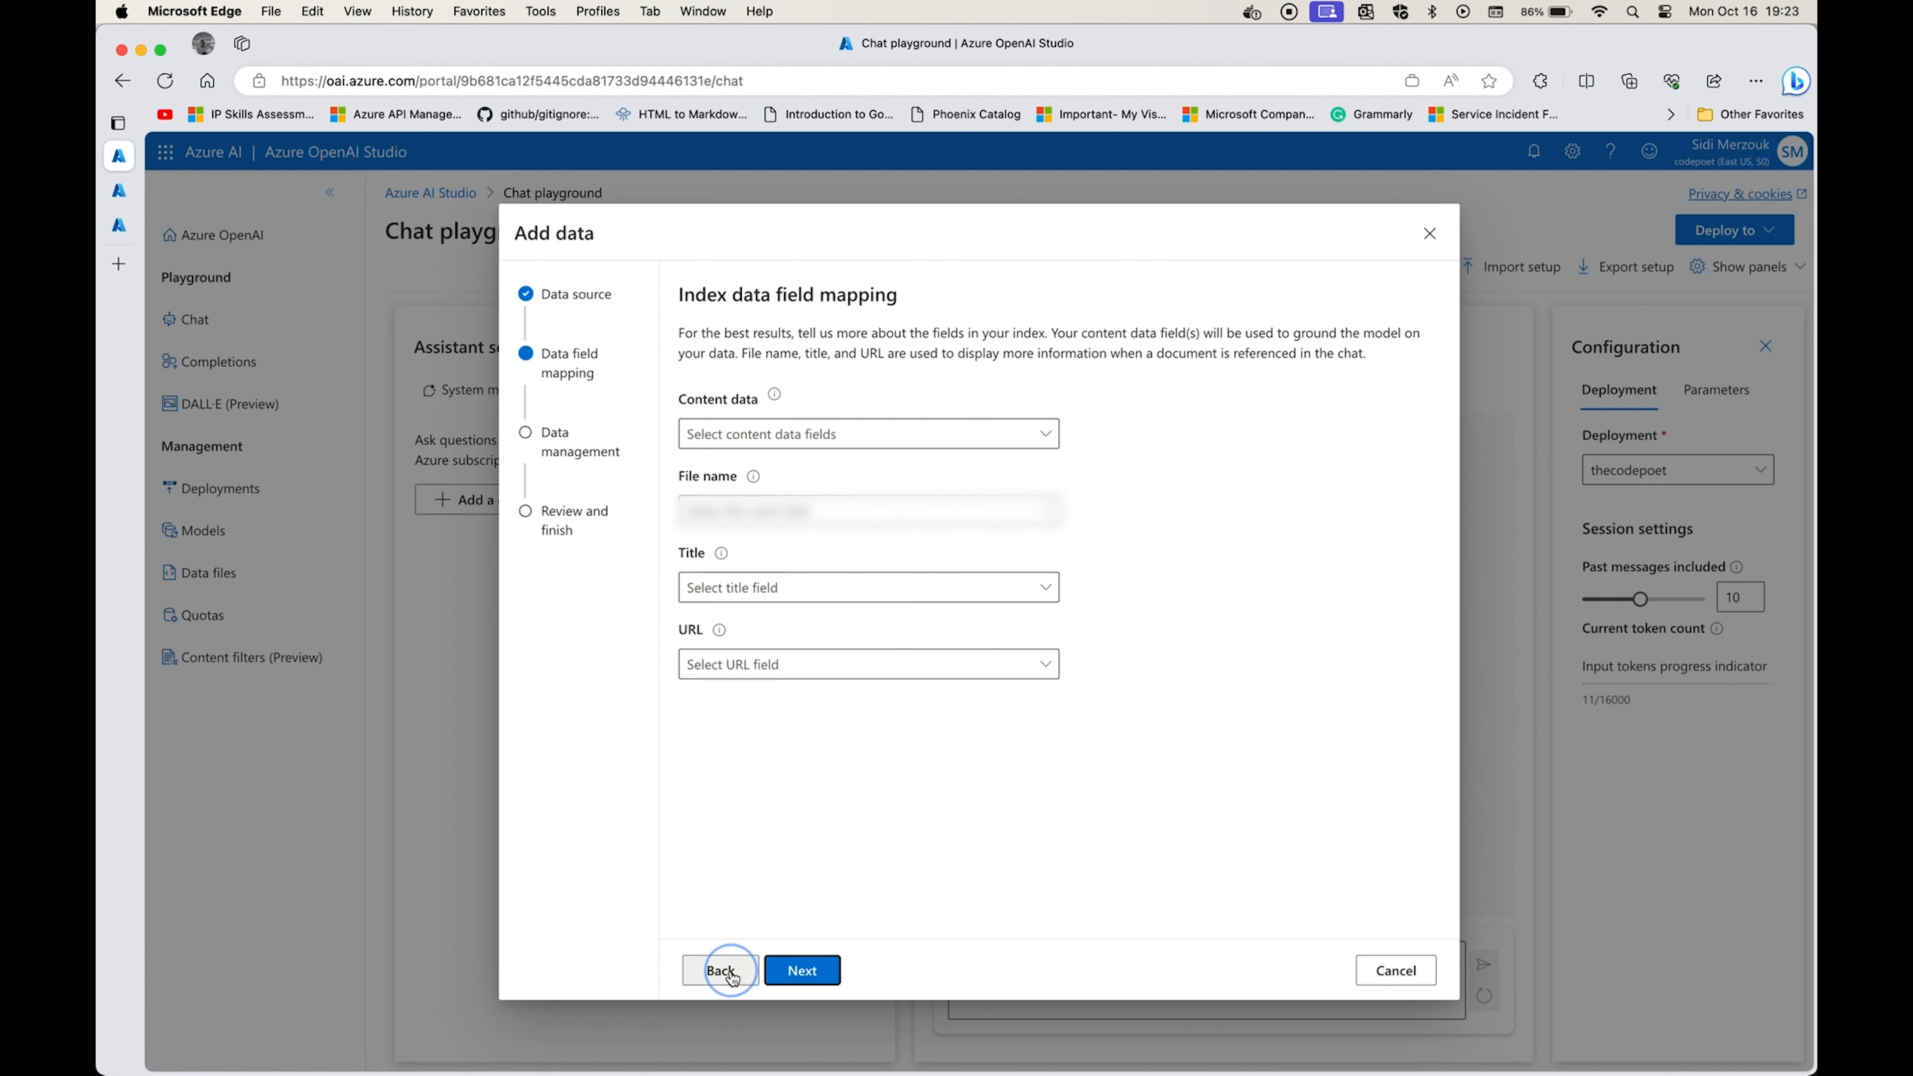
# Map the content data to the short_description, country_of_origin, long_description and price fields.
pyautogui.click(979, 434)
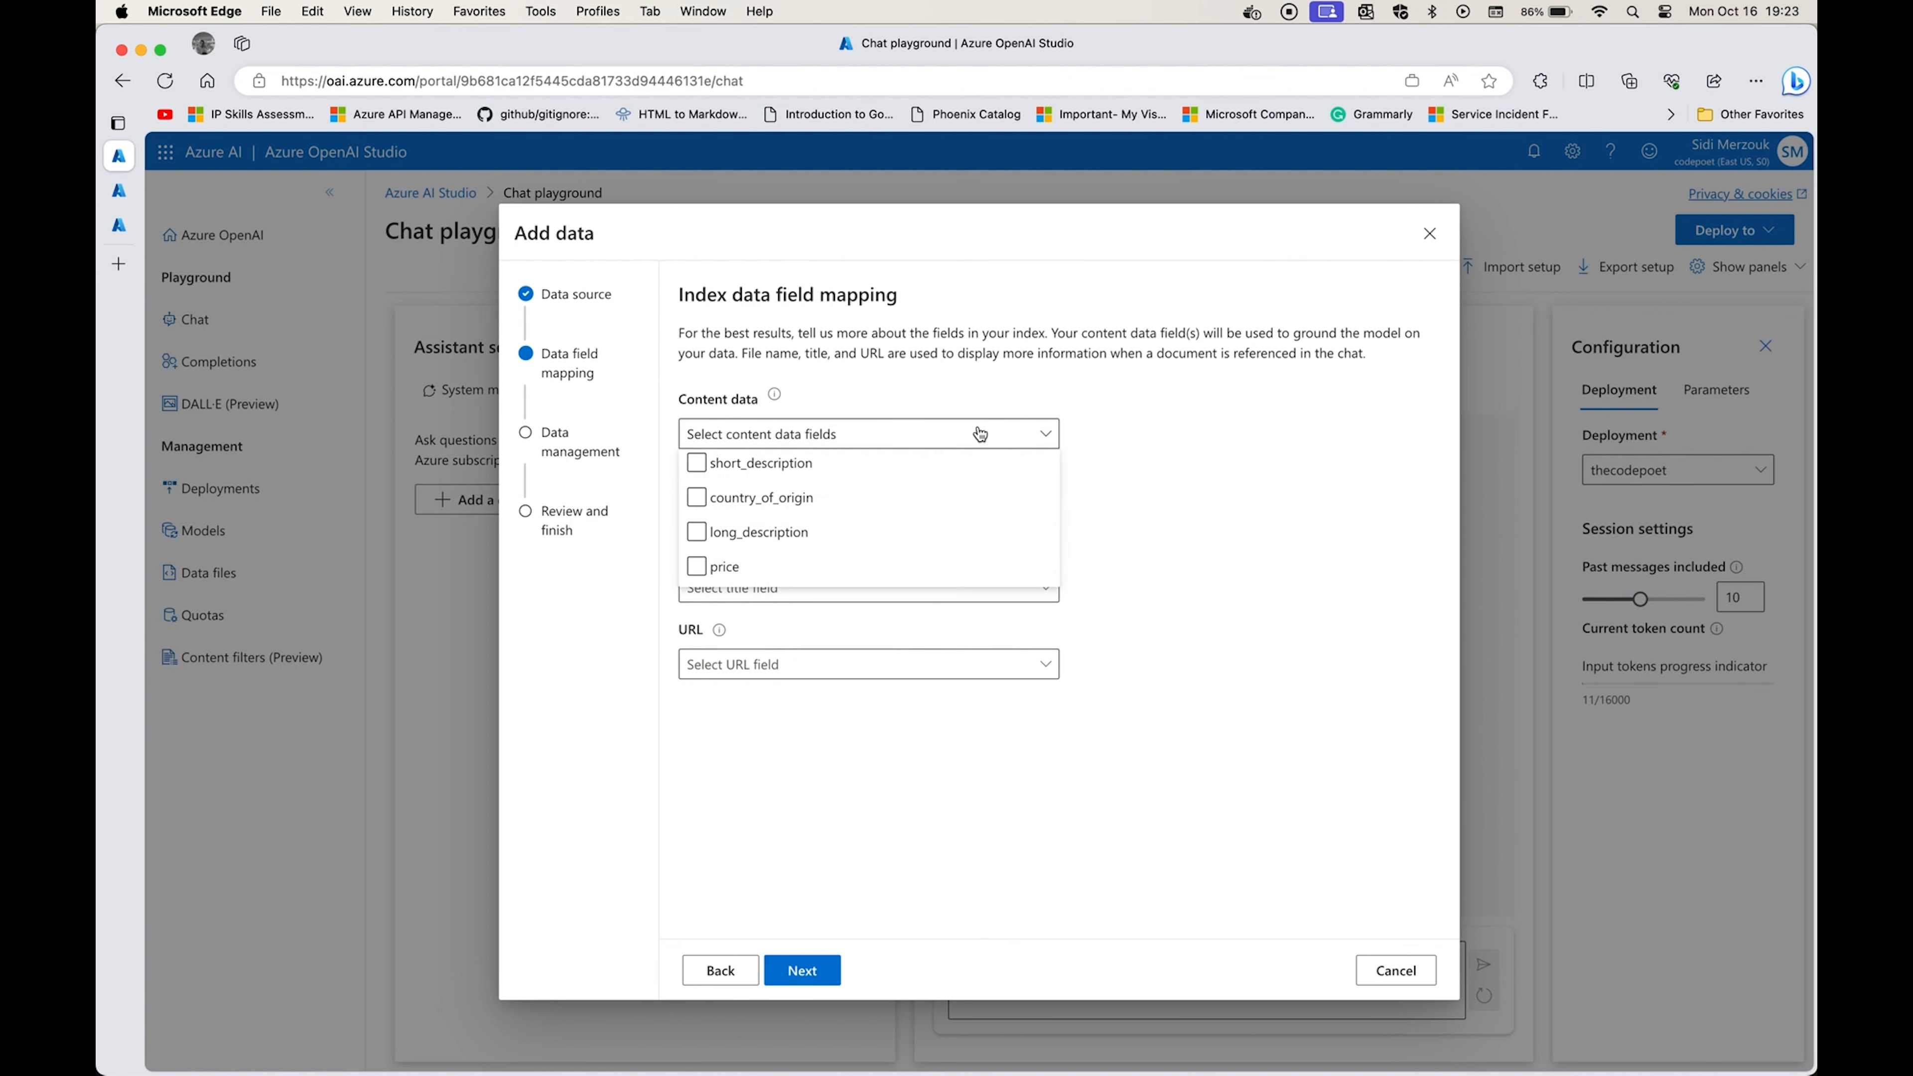
pyautogui.click(811, 467)
pyautogui.click(806, 498)
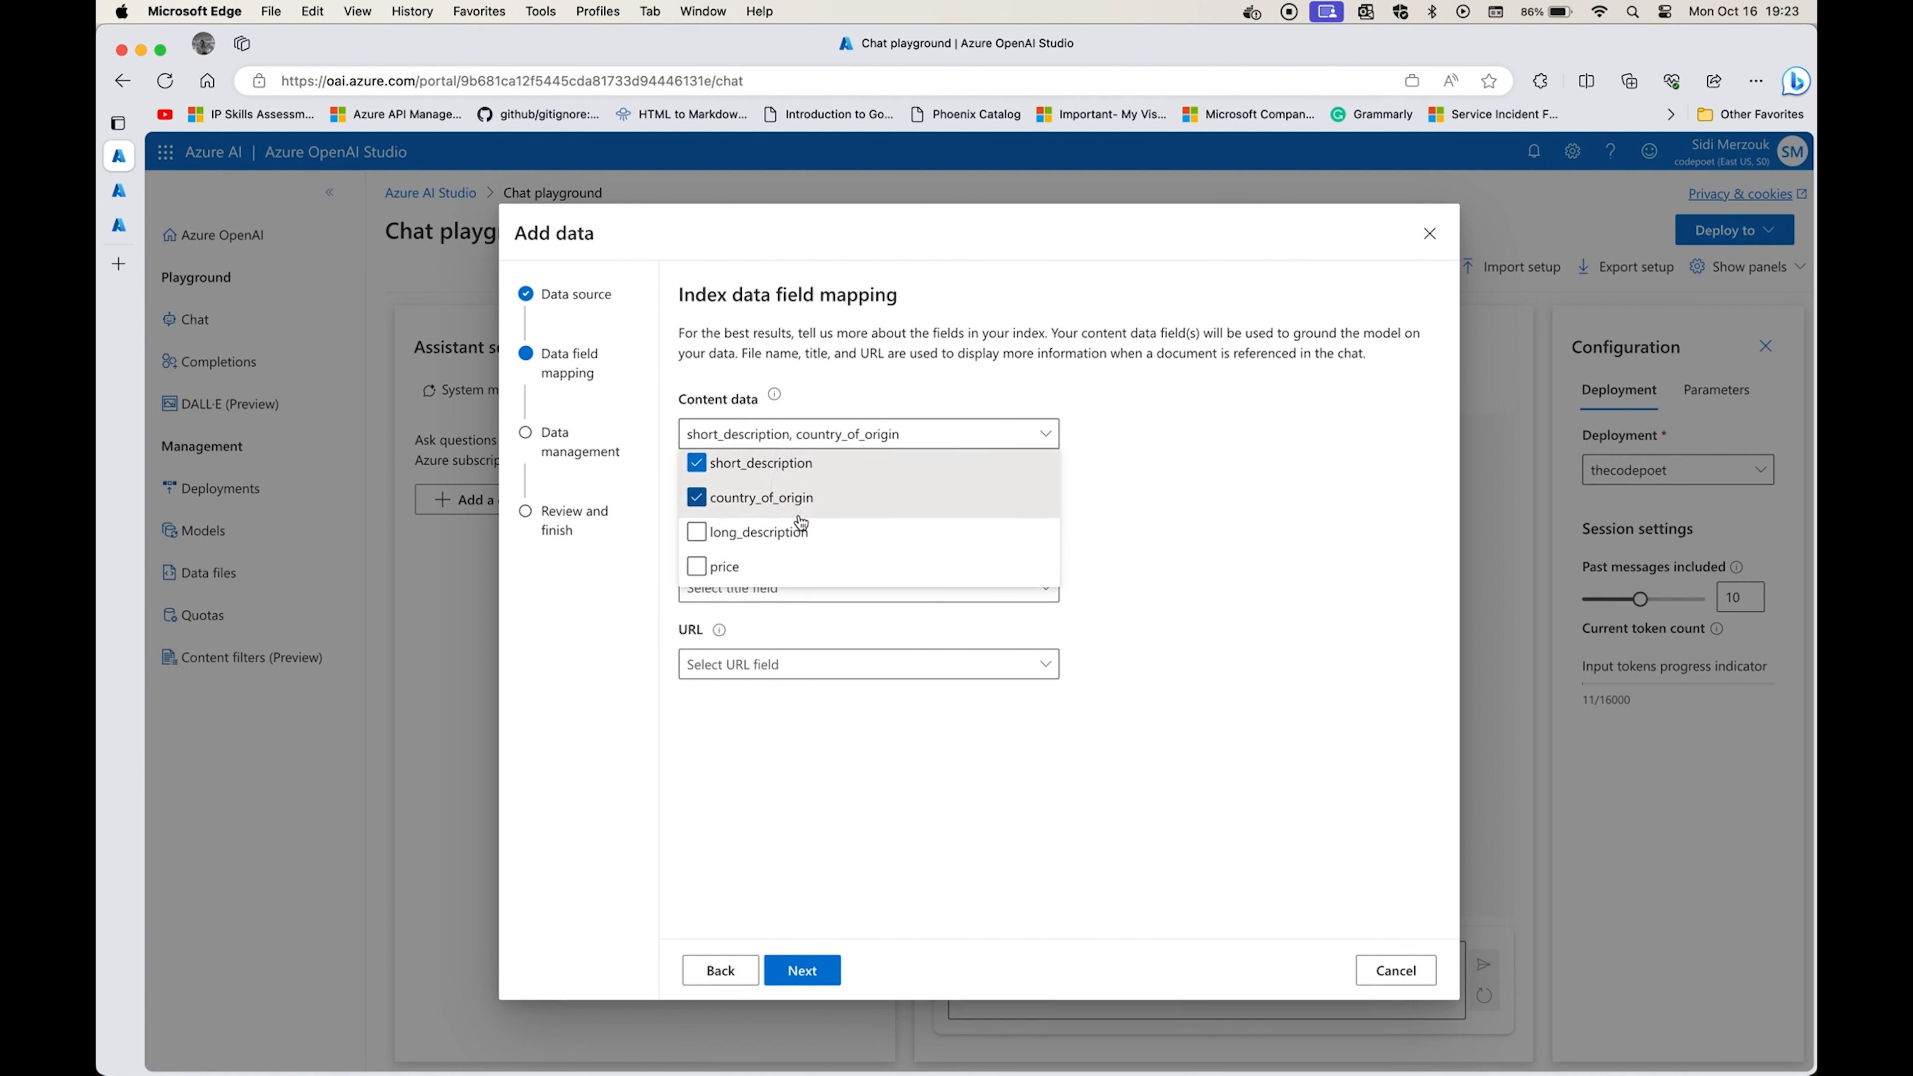
pyautogui.click(794, 537)
pyautogui.click(785, 577)
pyautogui.click(810, 695)
# Map the URL to product_url and the title to short_description, leave the file name unmapped, and proceed to data management.
pyautogui.click(830, 666)
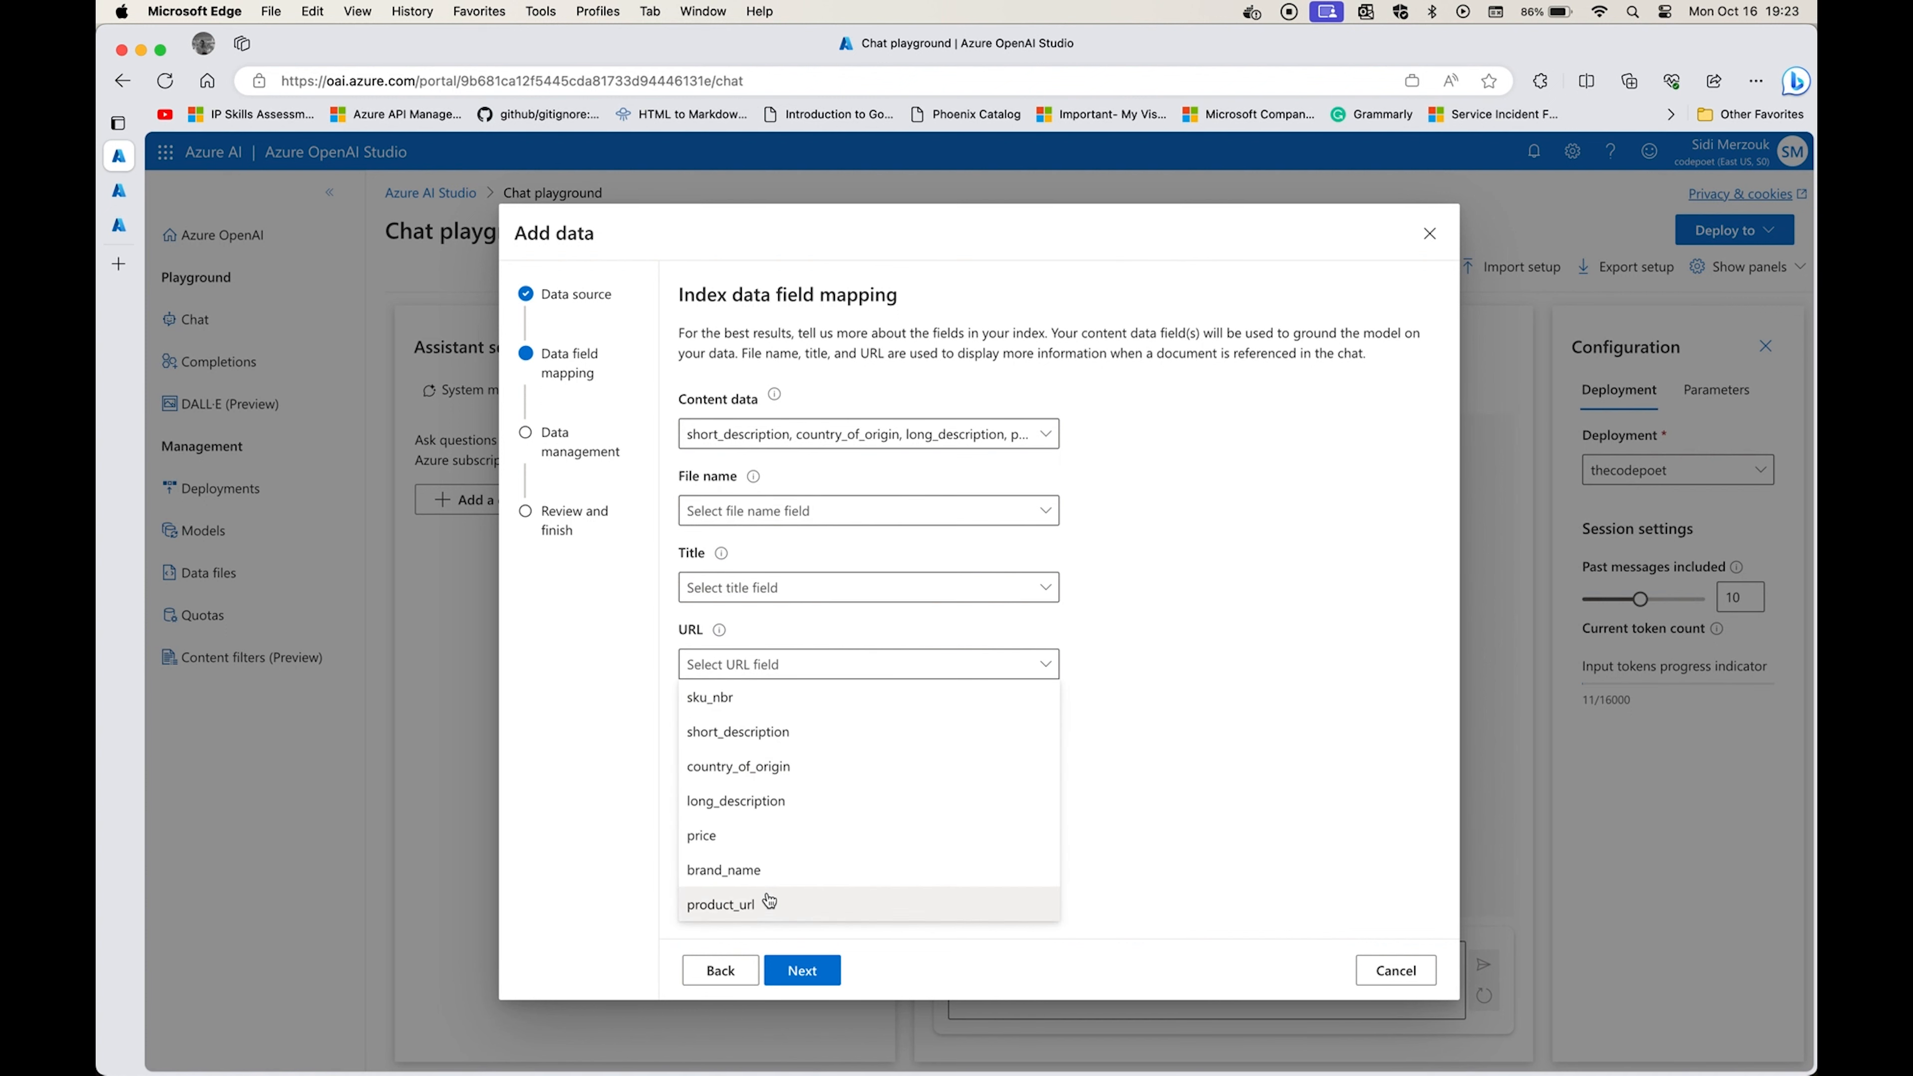
pyautogui.click(753, 904)
pyautogui.click(920, 591)
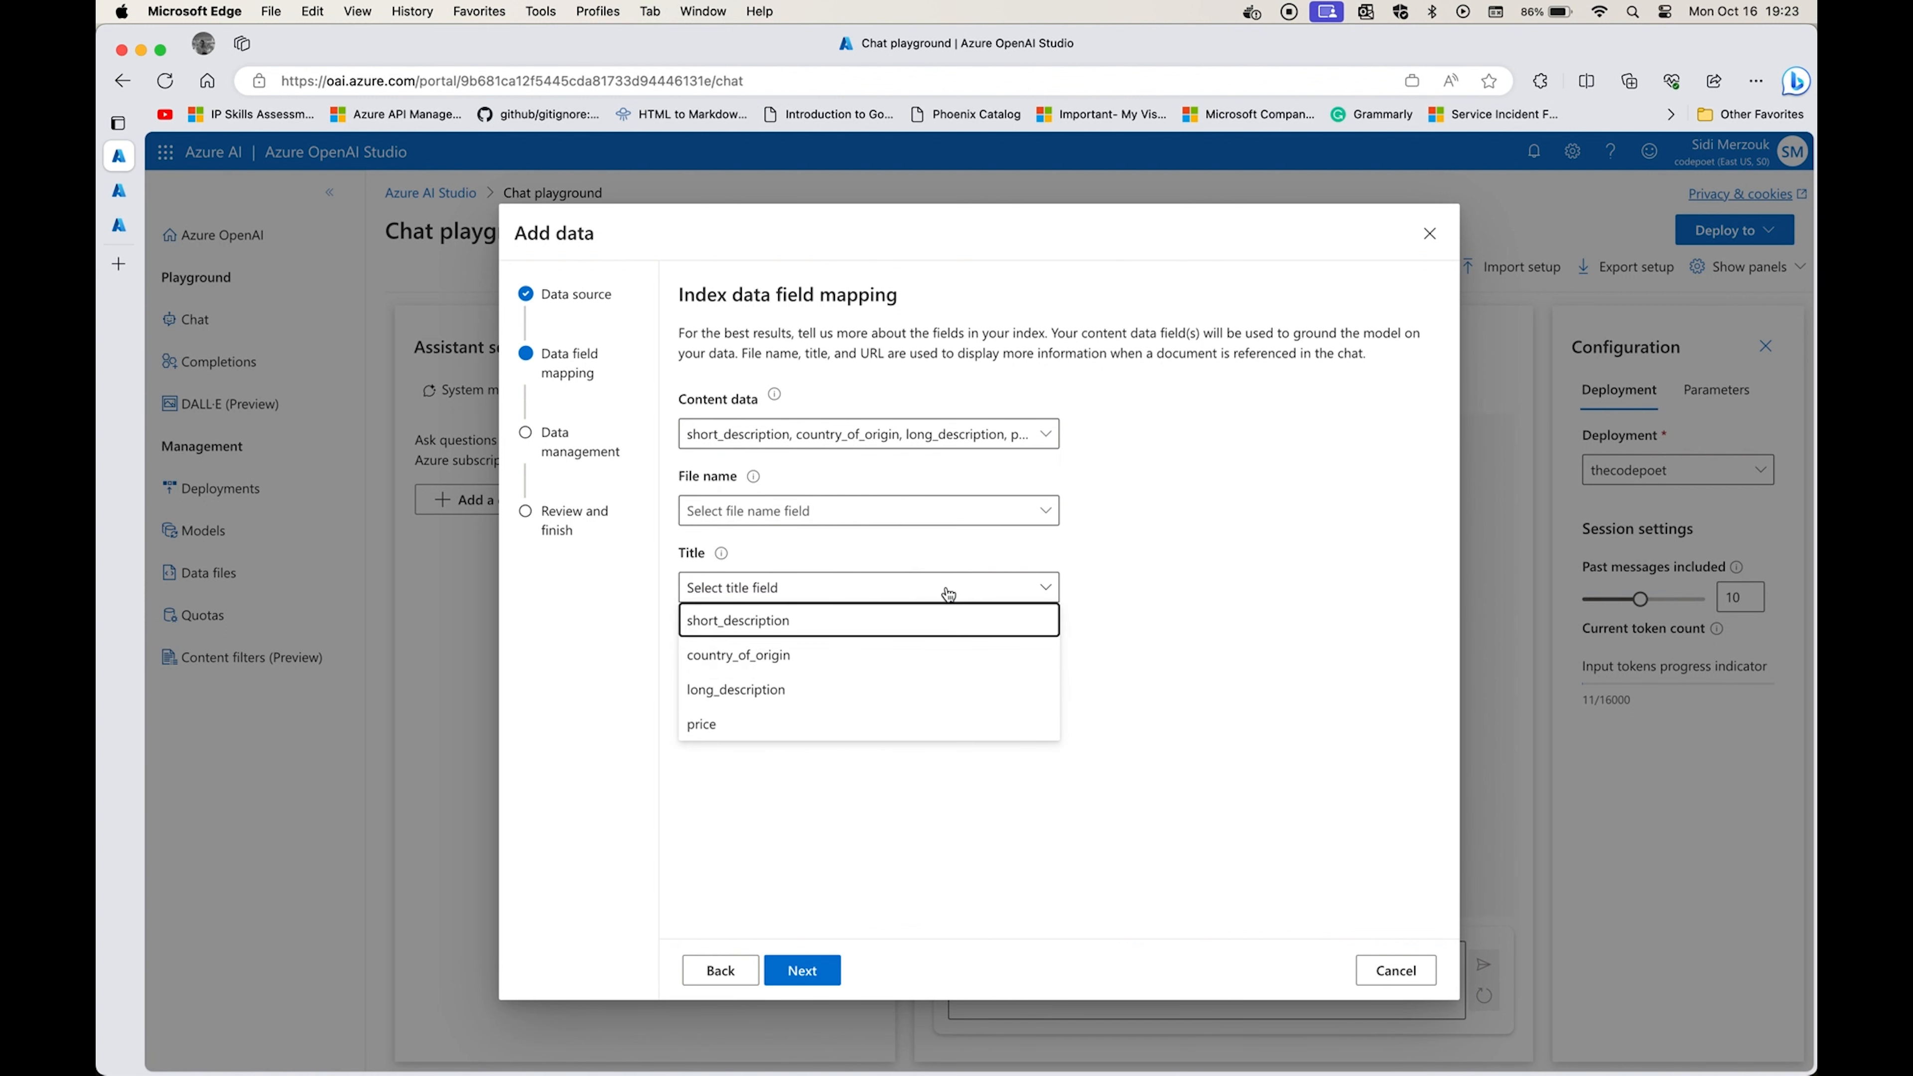
pyautogui.click(871, 639)
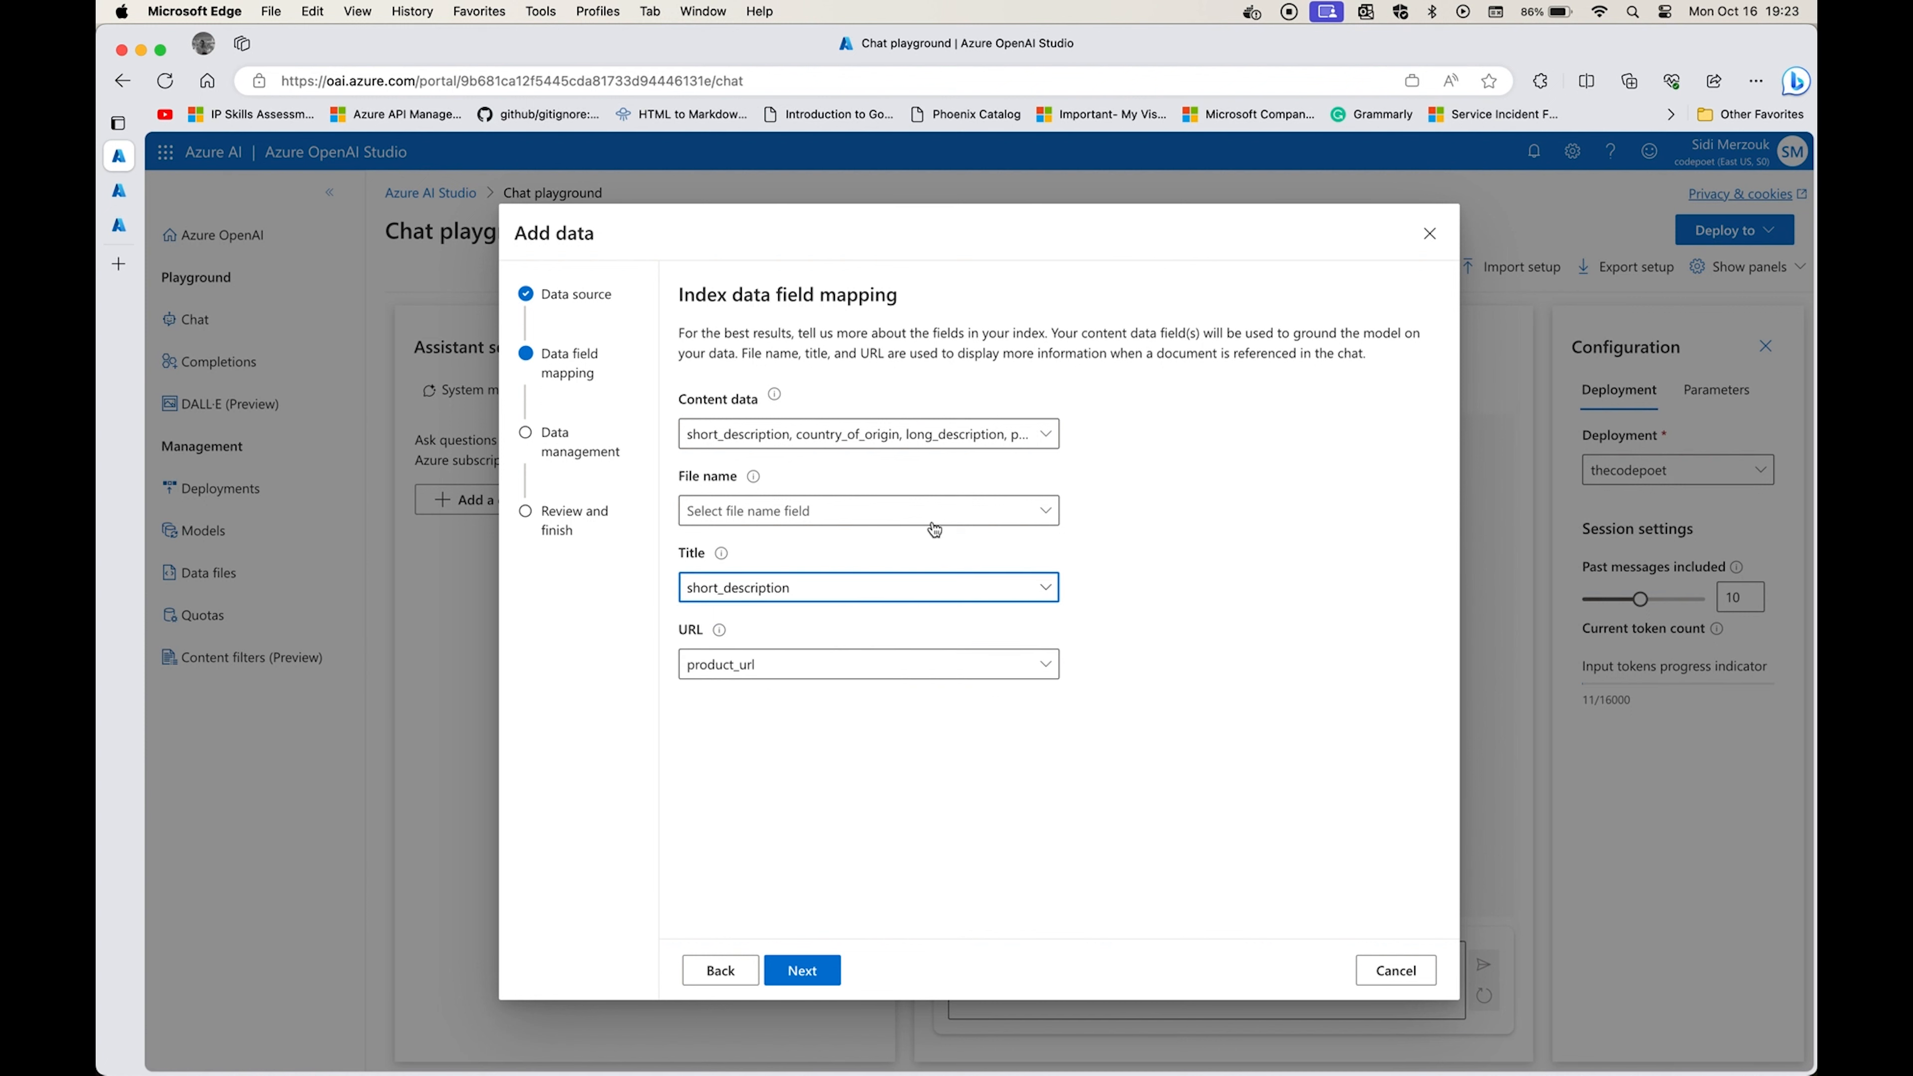
pyautogui.click(953, 515)
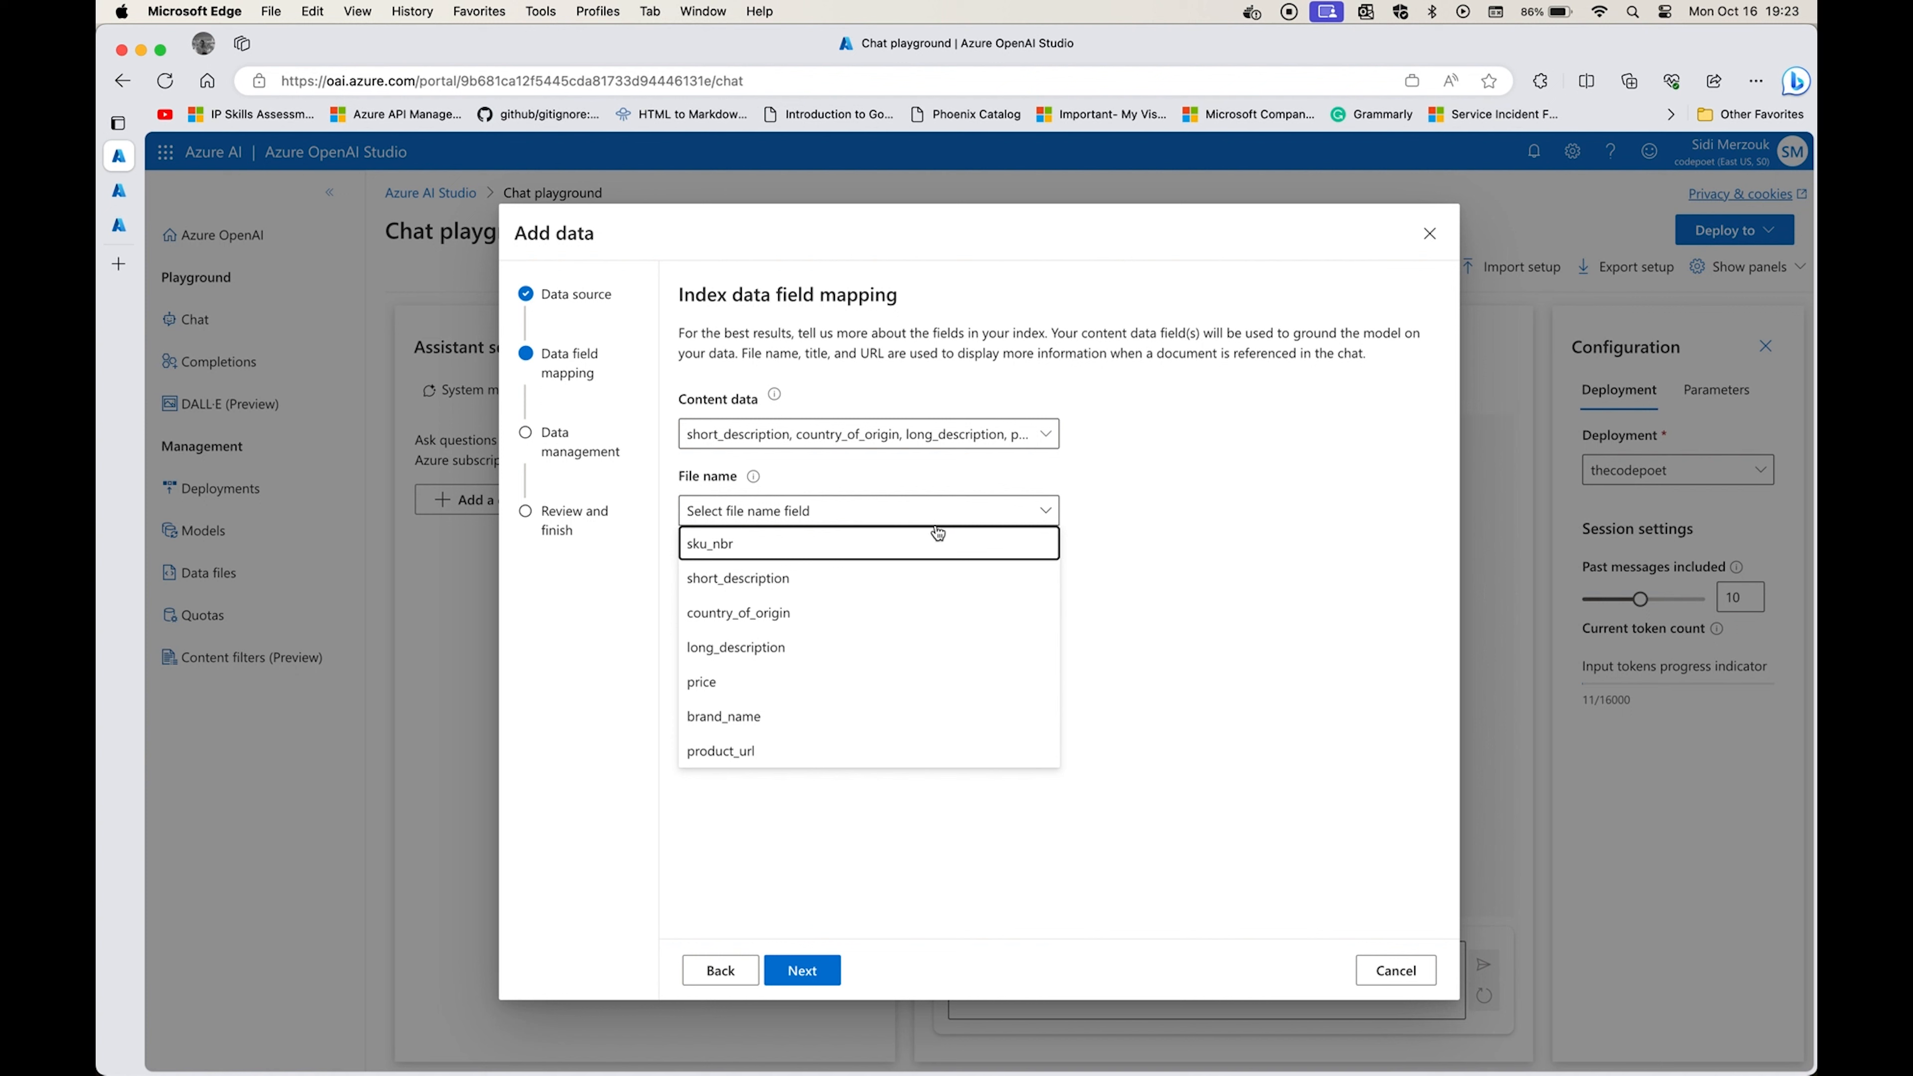
pyautogui.click(1169, 503)
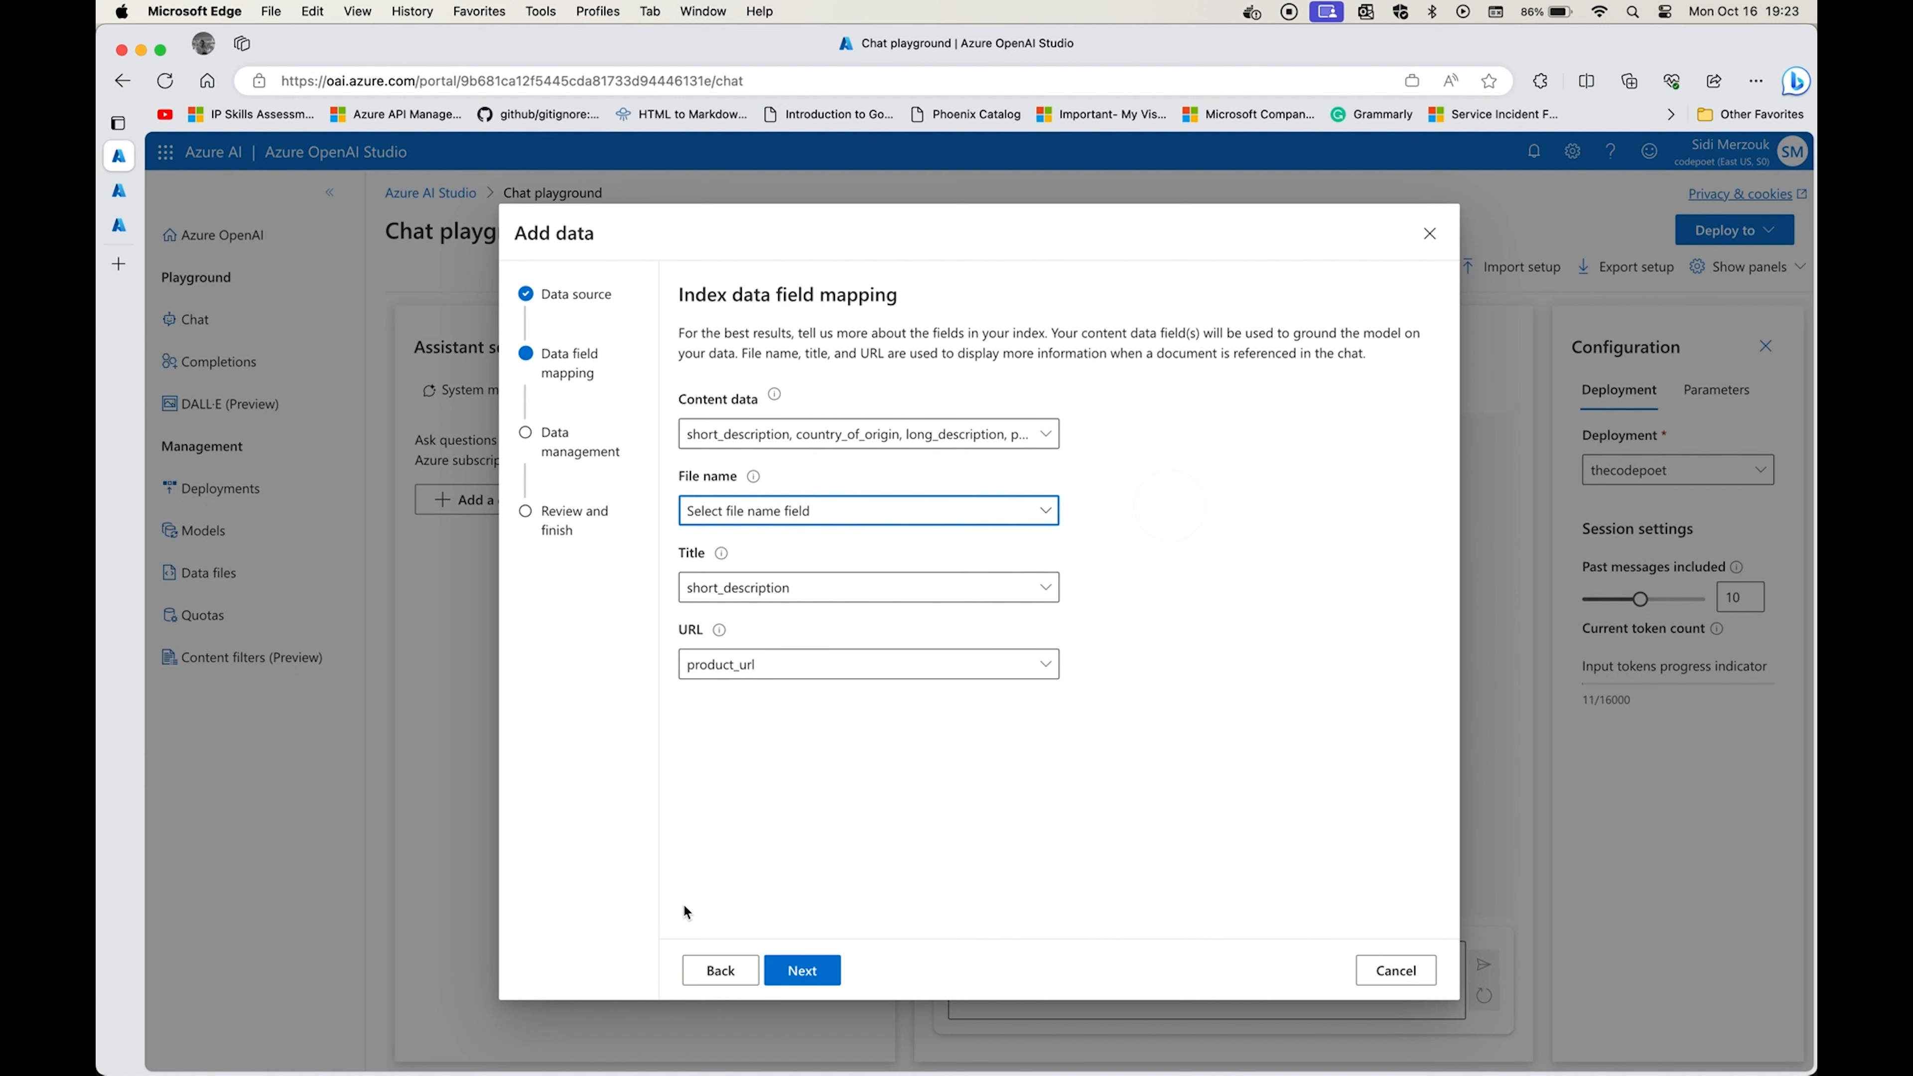
pyautogui.click(826, 971)
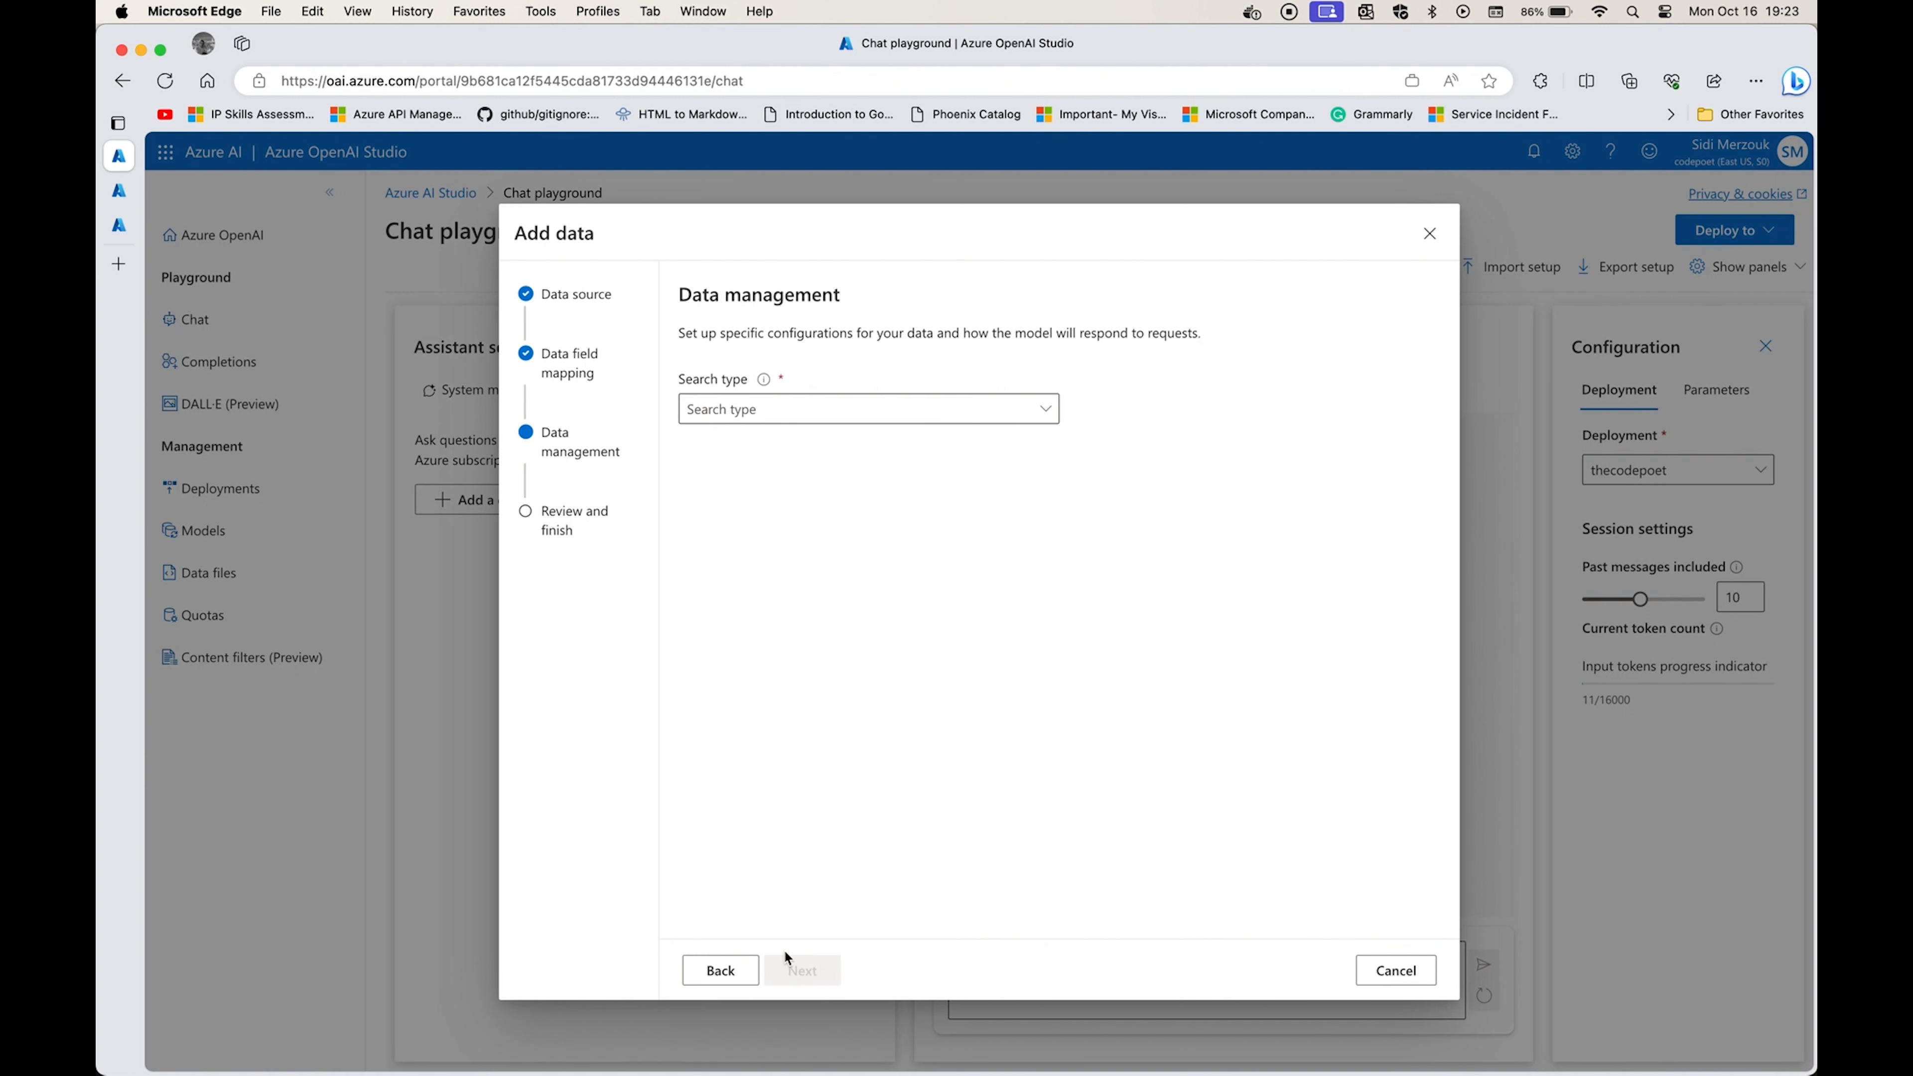
# Set the search type to Keyword, and save the data source configuration.
pyautogui.click(958, 413)
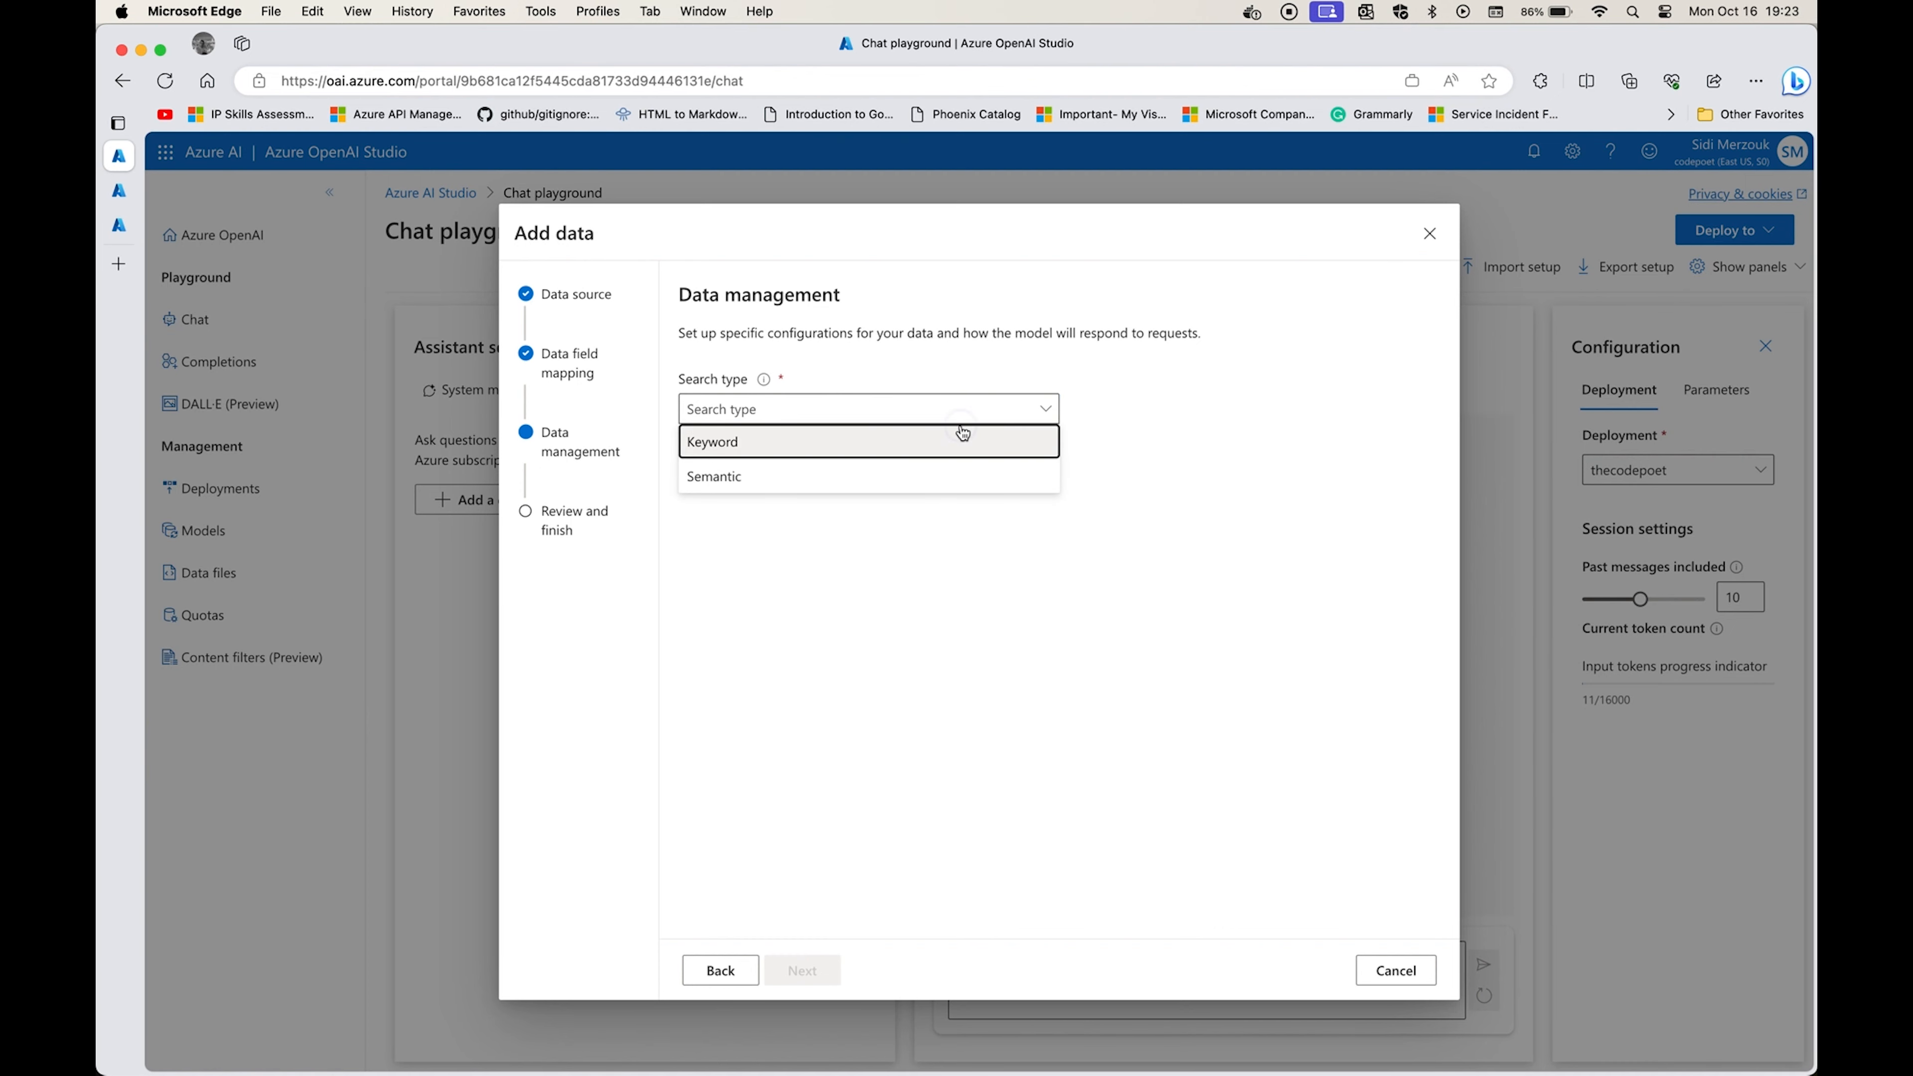
pyautogui.click(963, 435)
pyautogui.click(810, 971)
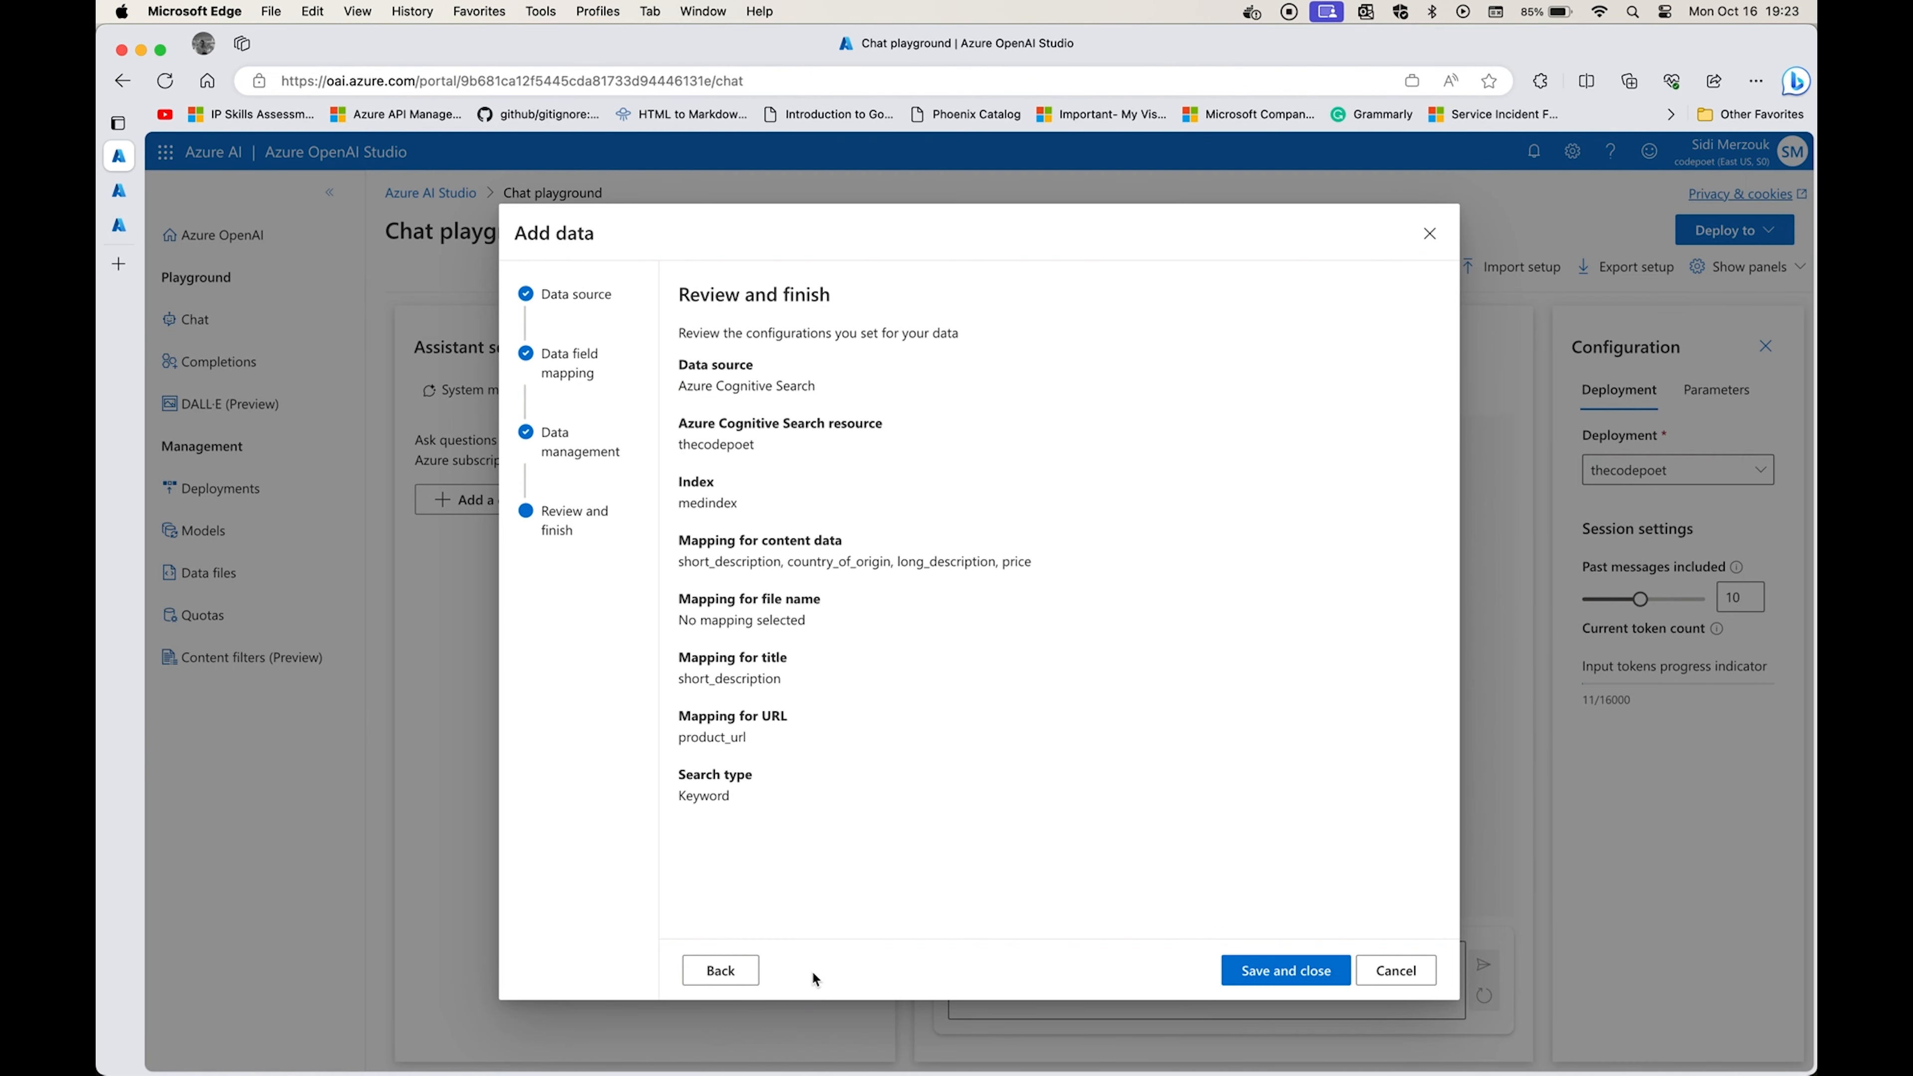
pyautogui.click(1269, 974)
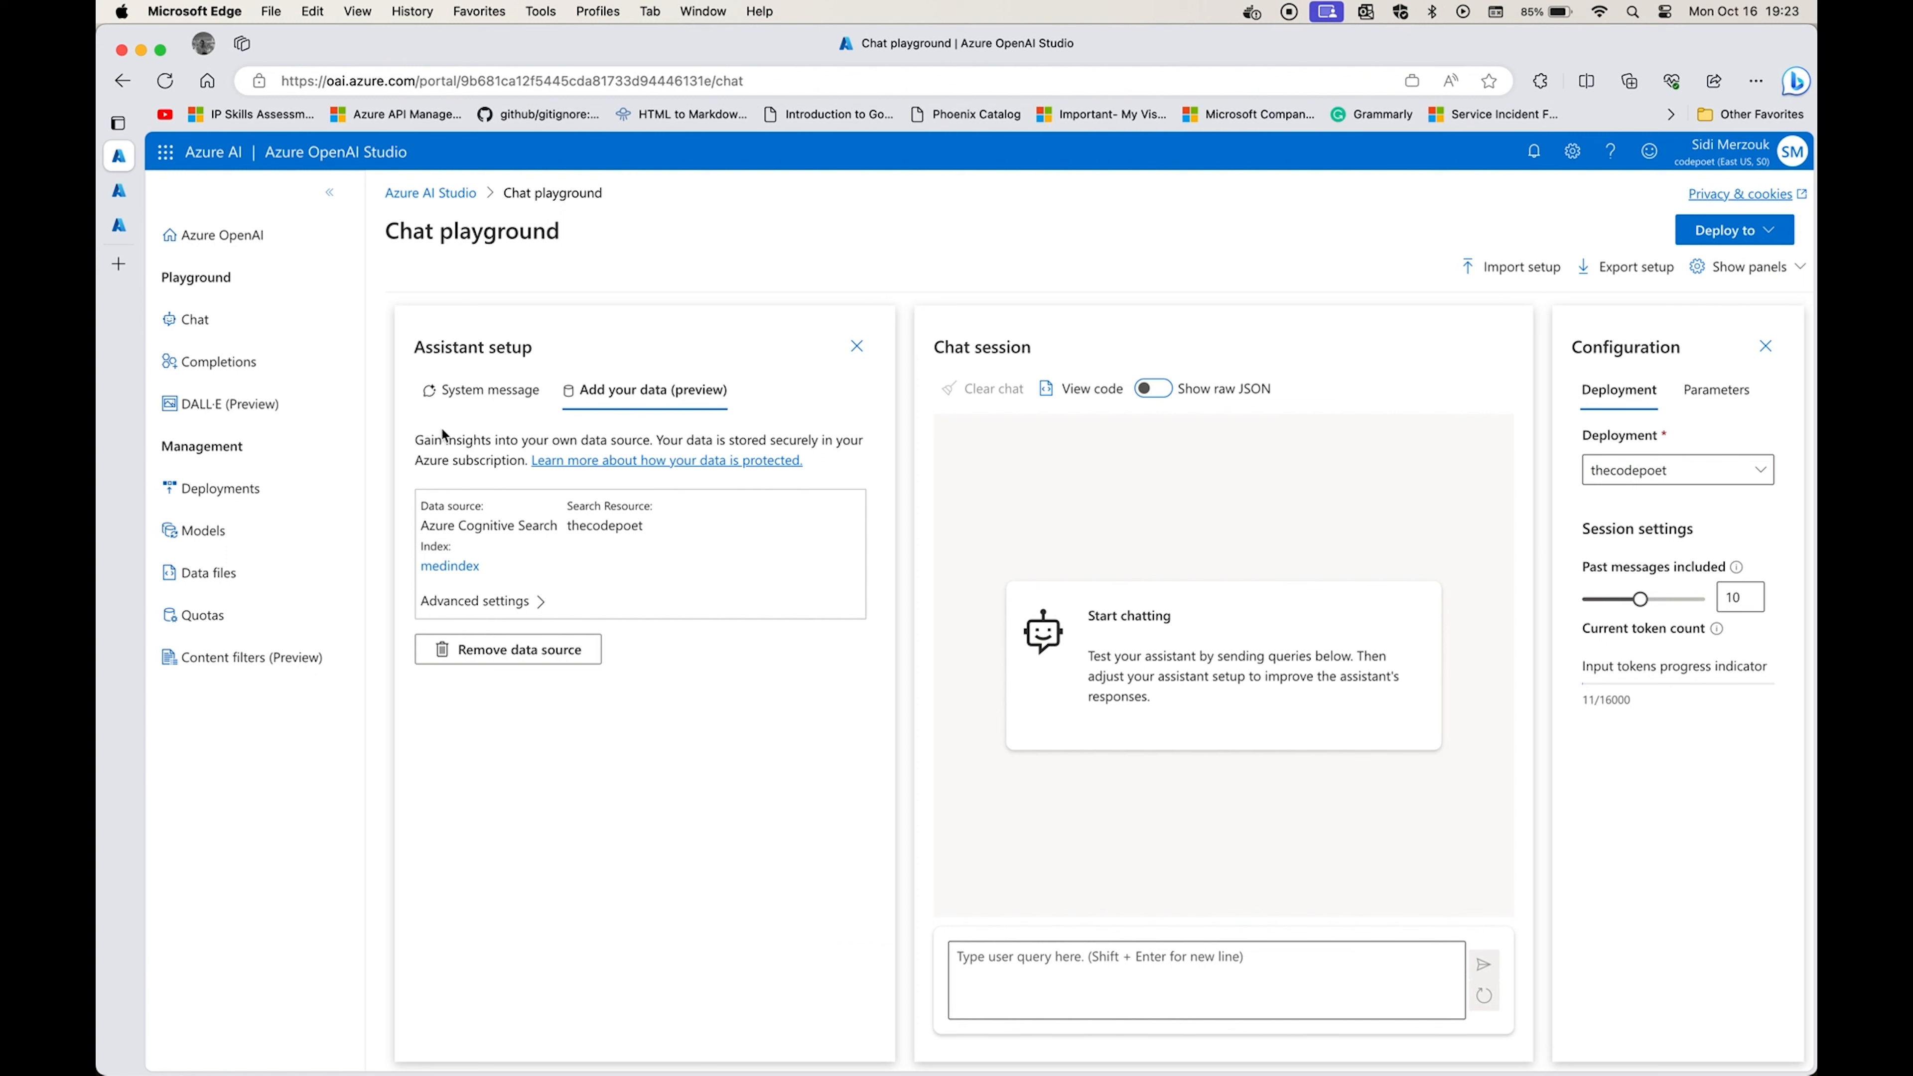
# Ask the assistant in the chat session "Give me a pain relief med?" and send the query.
pyautogui.moveTo(601, 305); pyautogui.dragTo(553, 599)
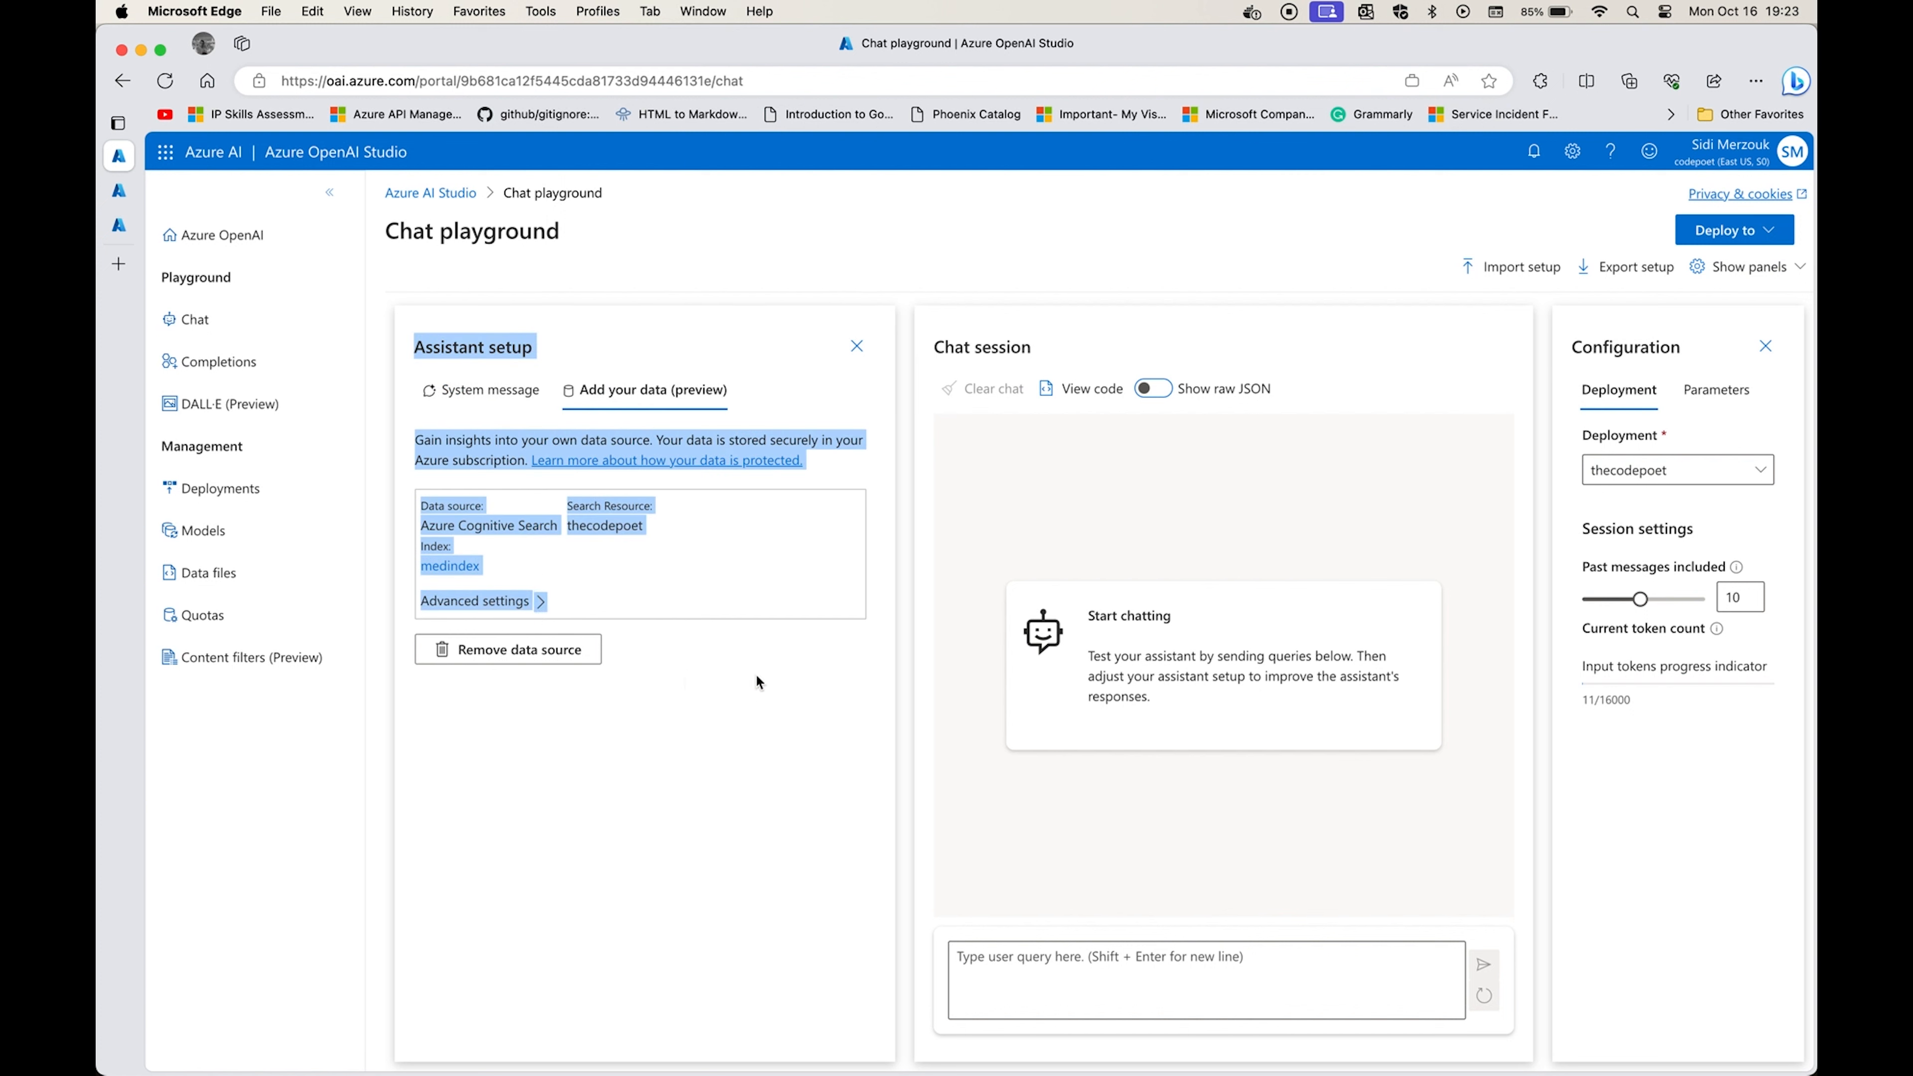
pyautogui.click(1055, 785)
pyautogui.click(1016, 951)
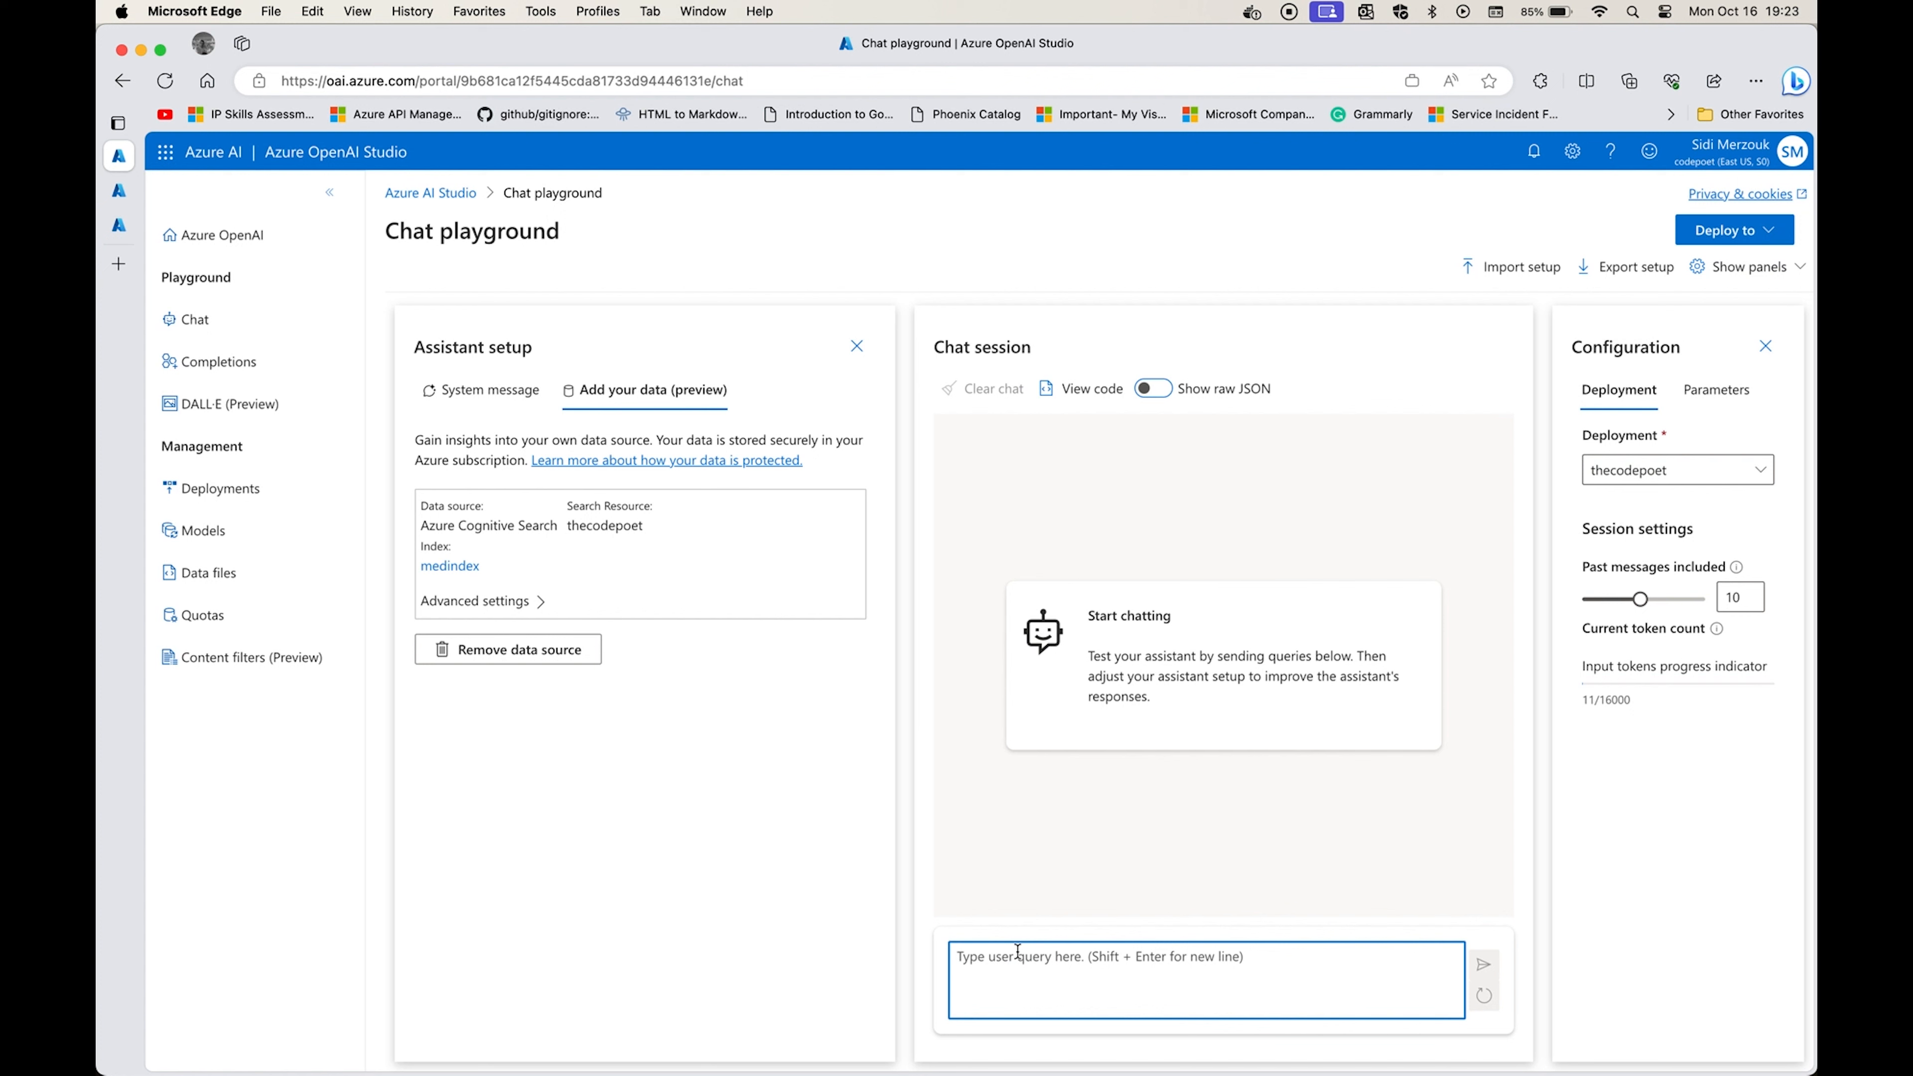
pyautogui.write('Give me a pain refl')
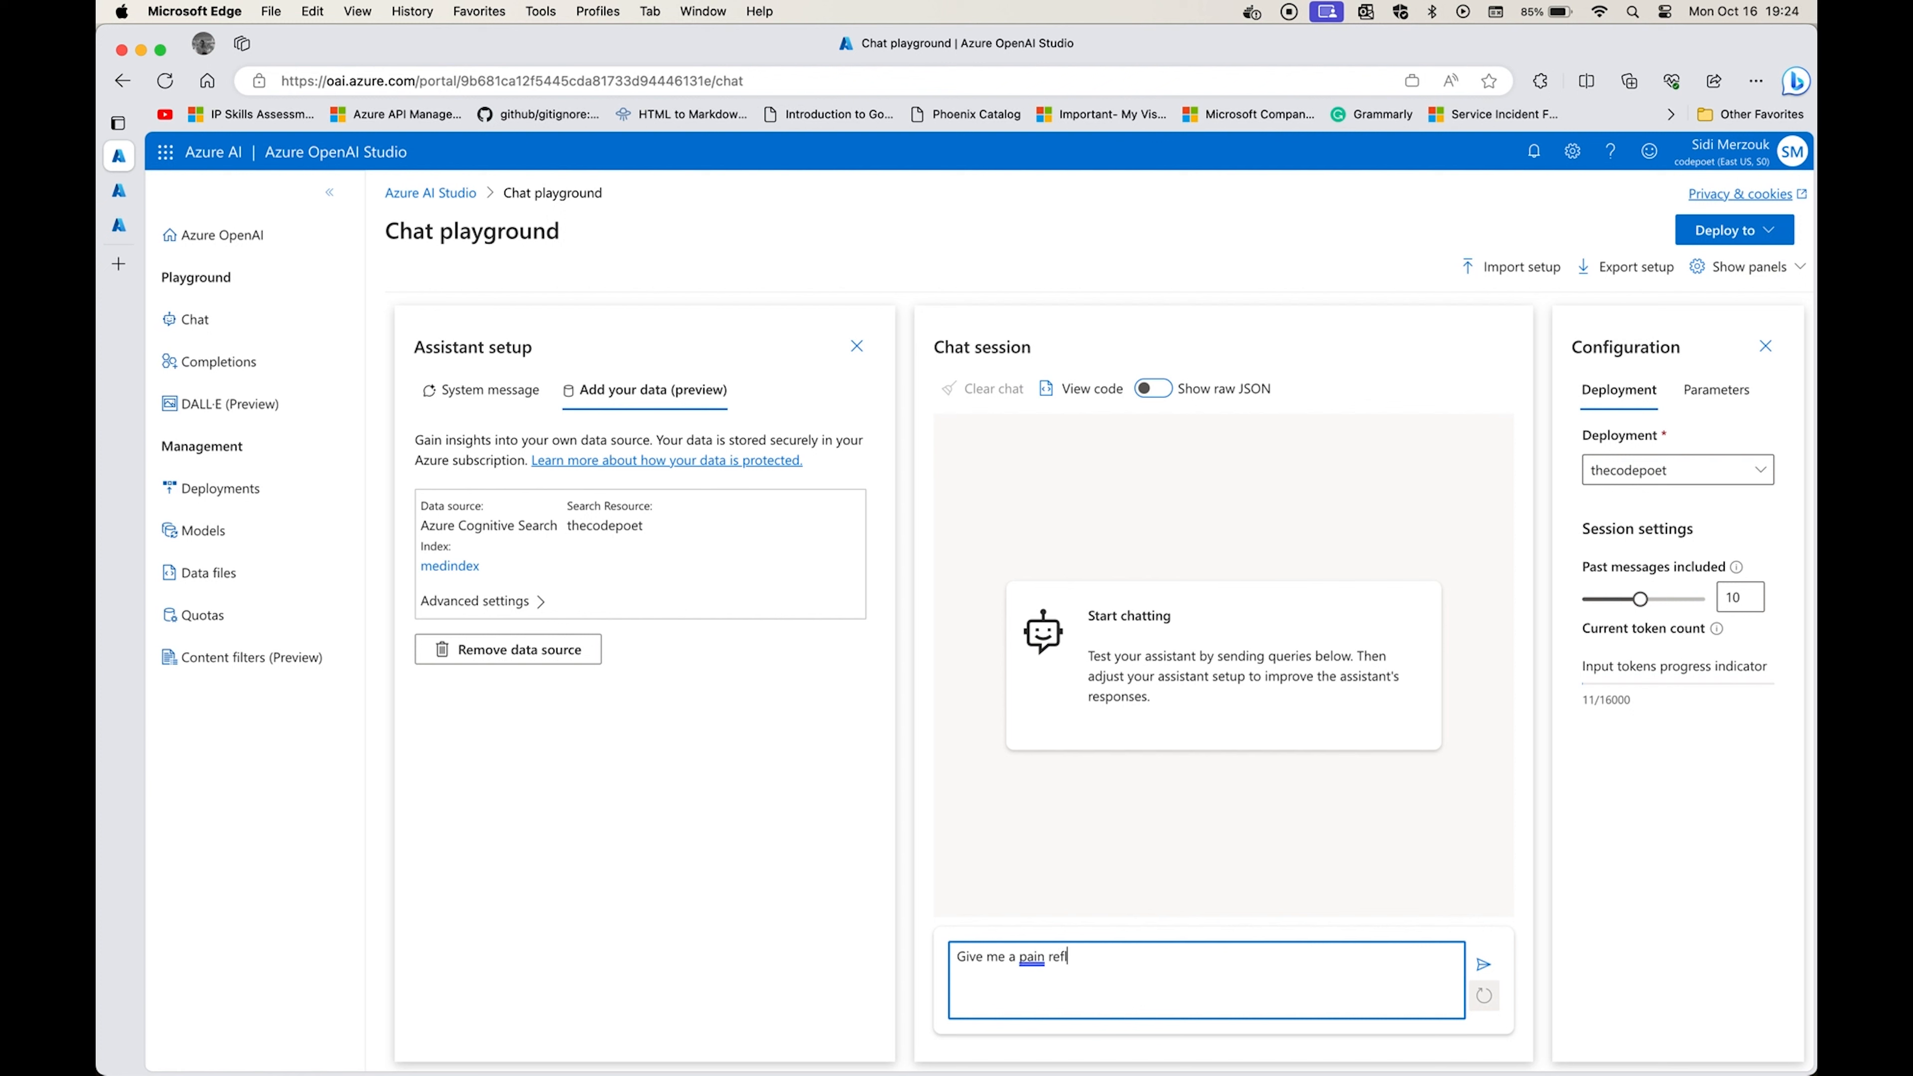
pyautogui.write('f')
pyautogui.press('Return')
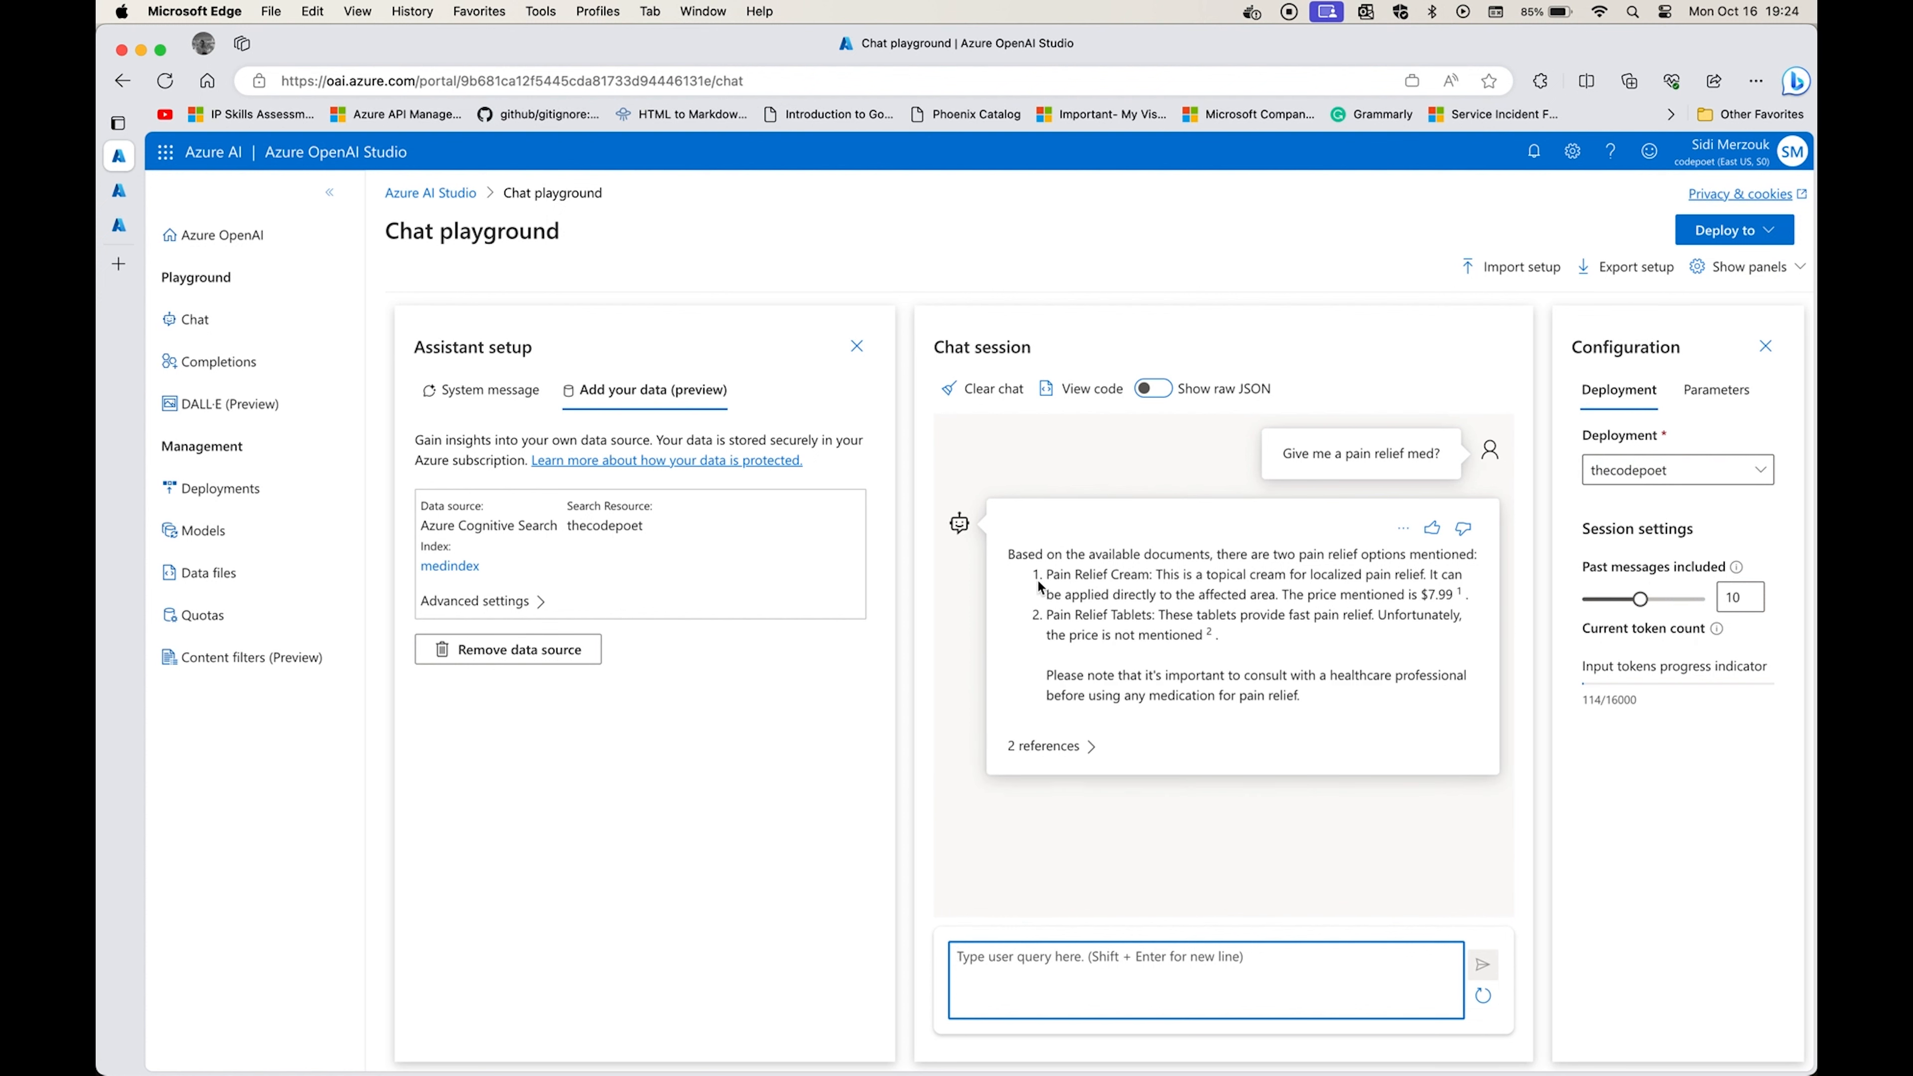
# Review the assistant's pain relief answer and expand its references to show the citations.
pyautogui.moveTo(1009, 553); pyautogui.dragTo(1263, 635)
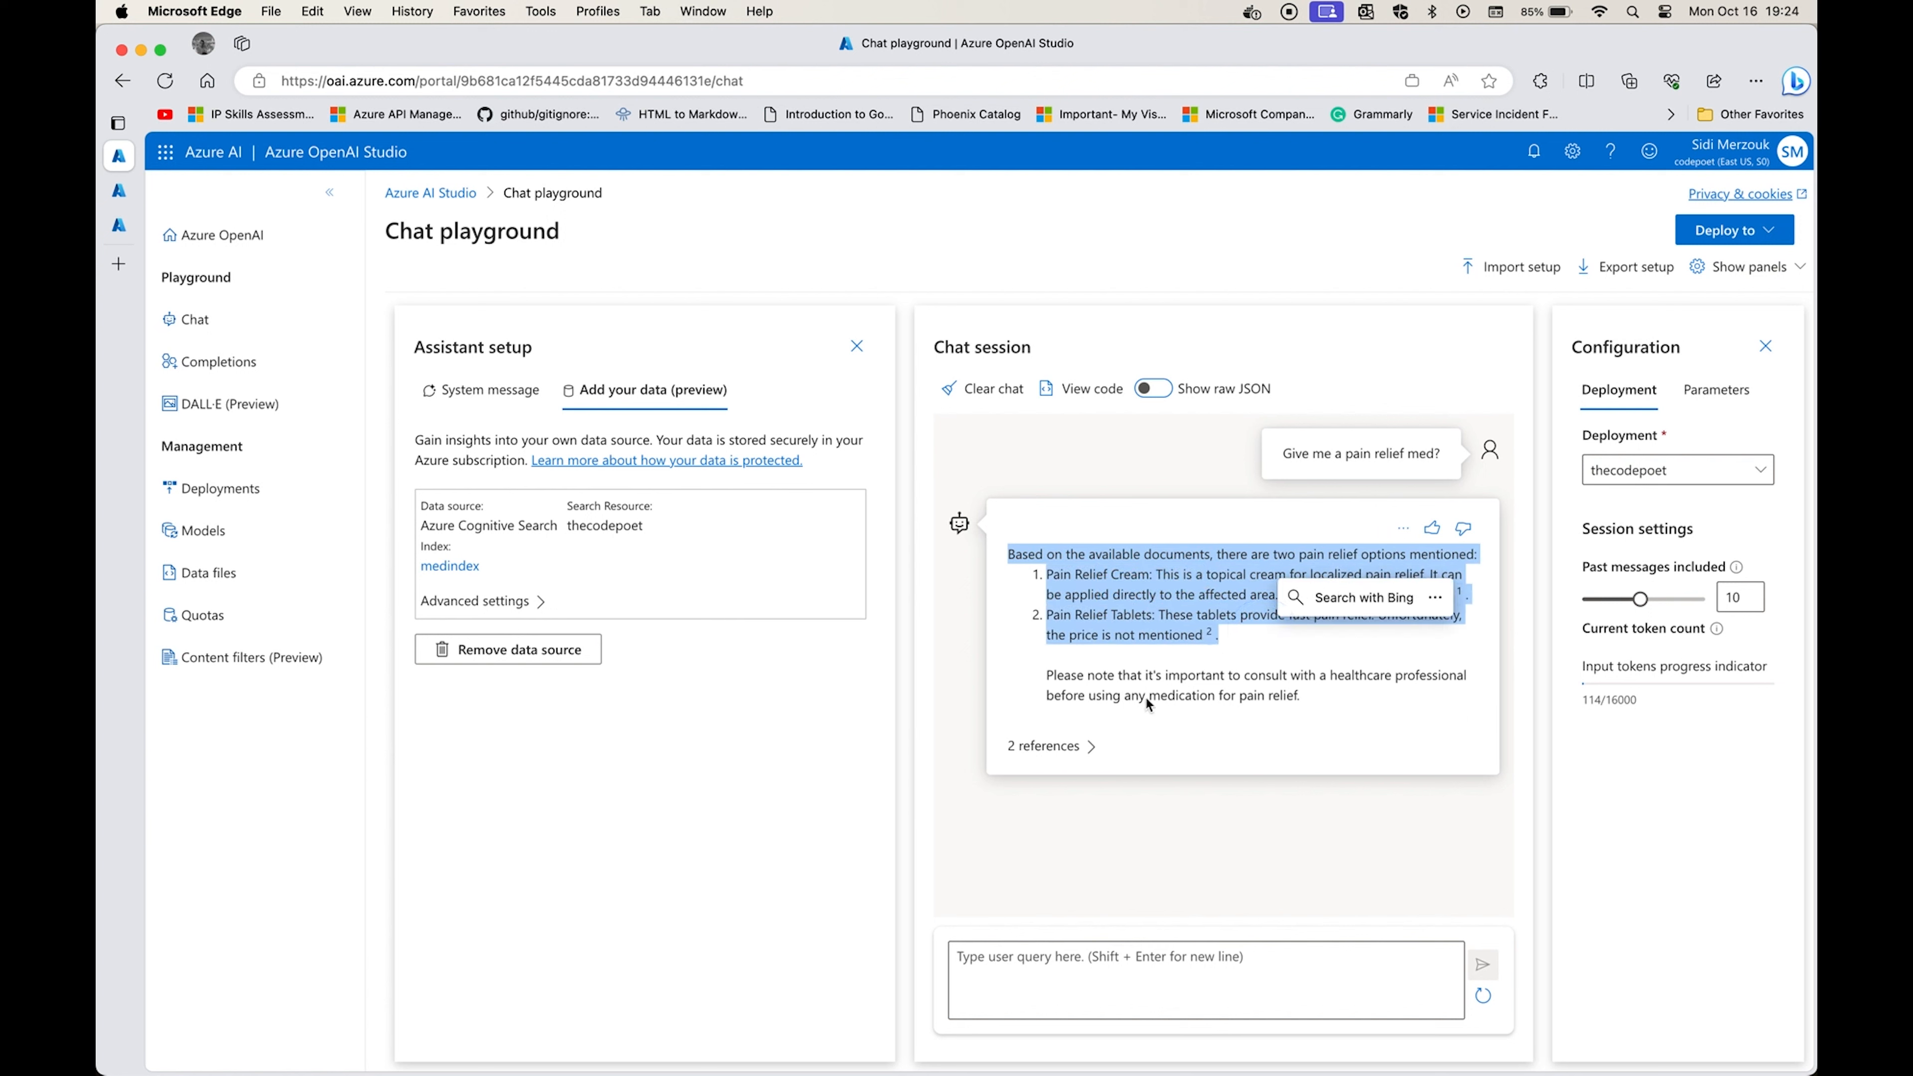
pyautogui.click(1092, 747)
pyautogui.click(1090, 749)
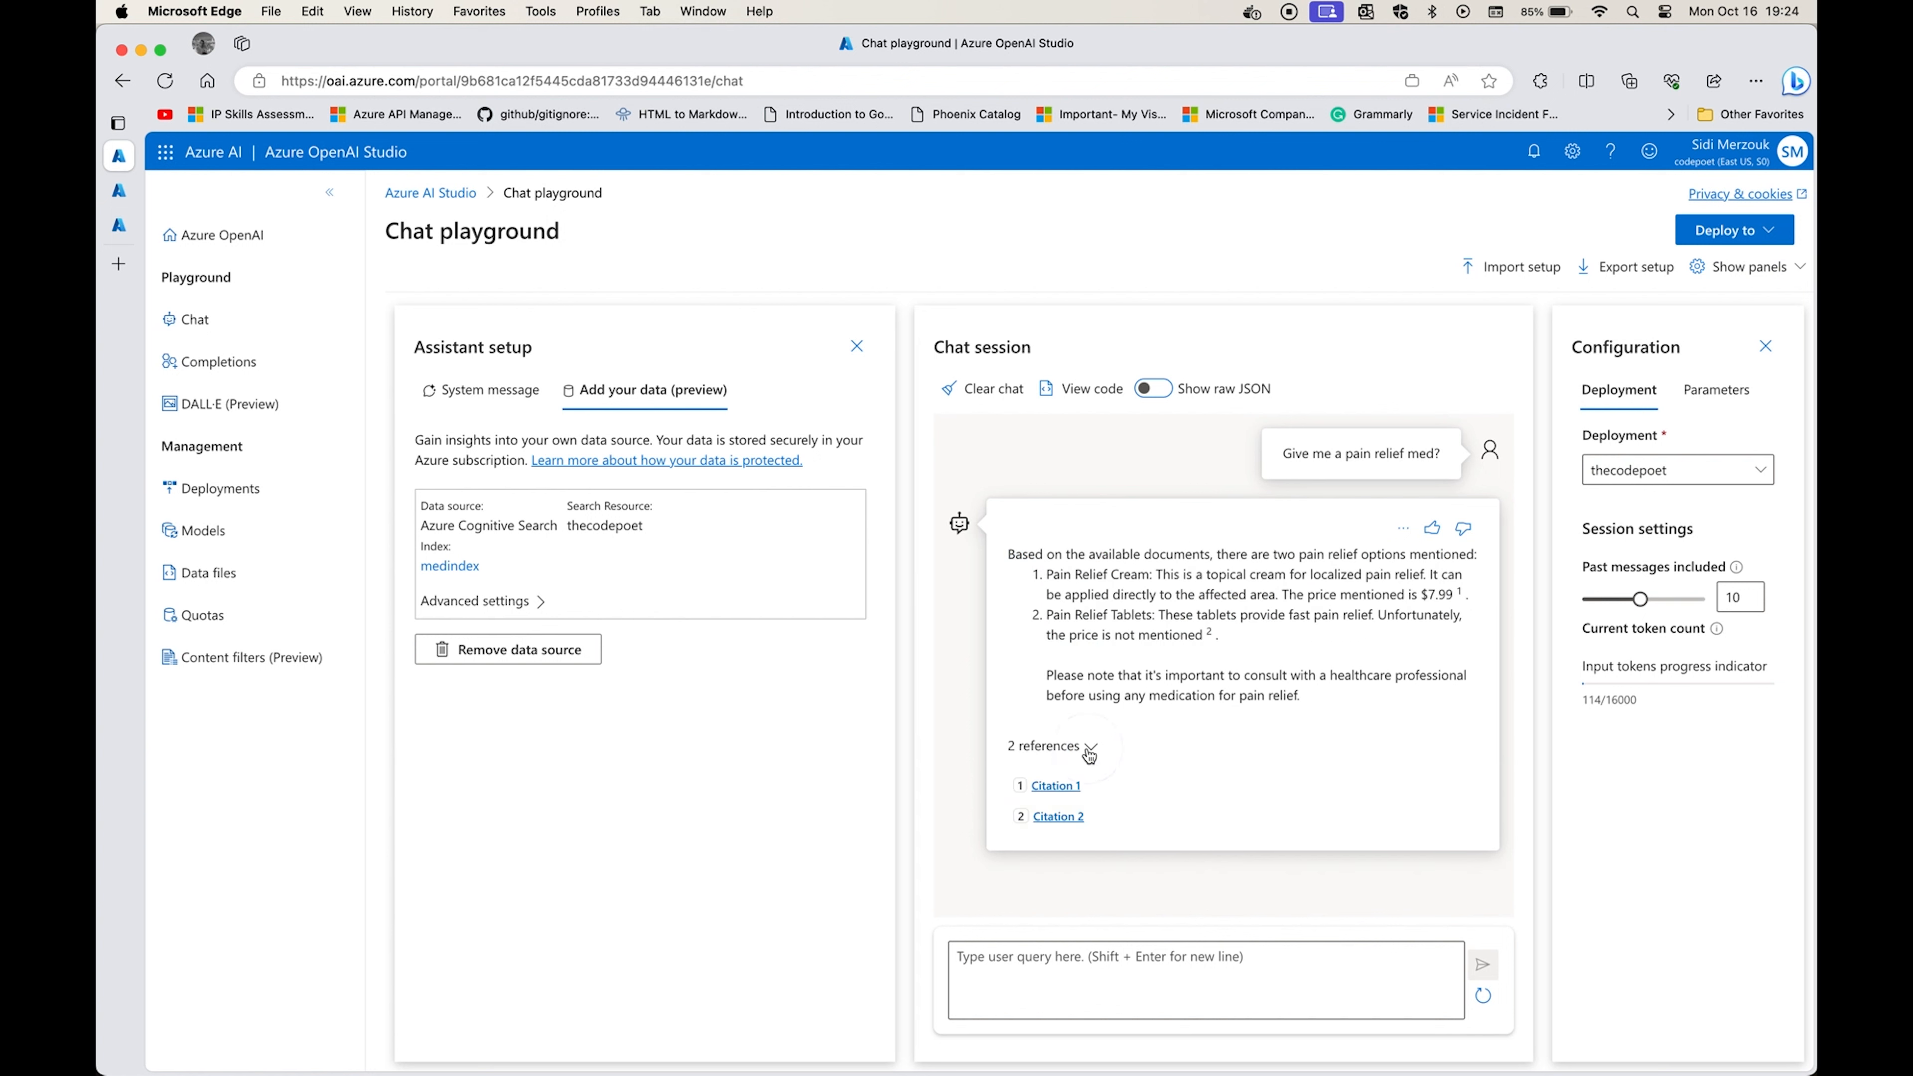